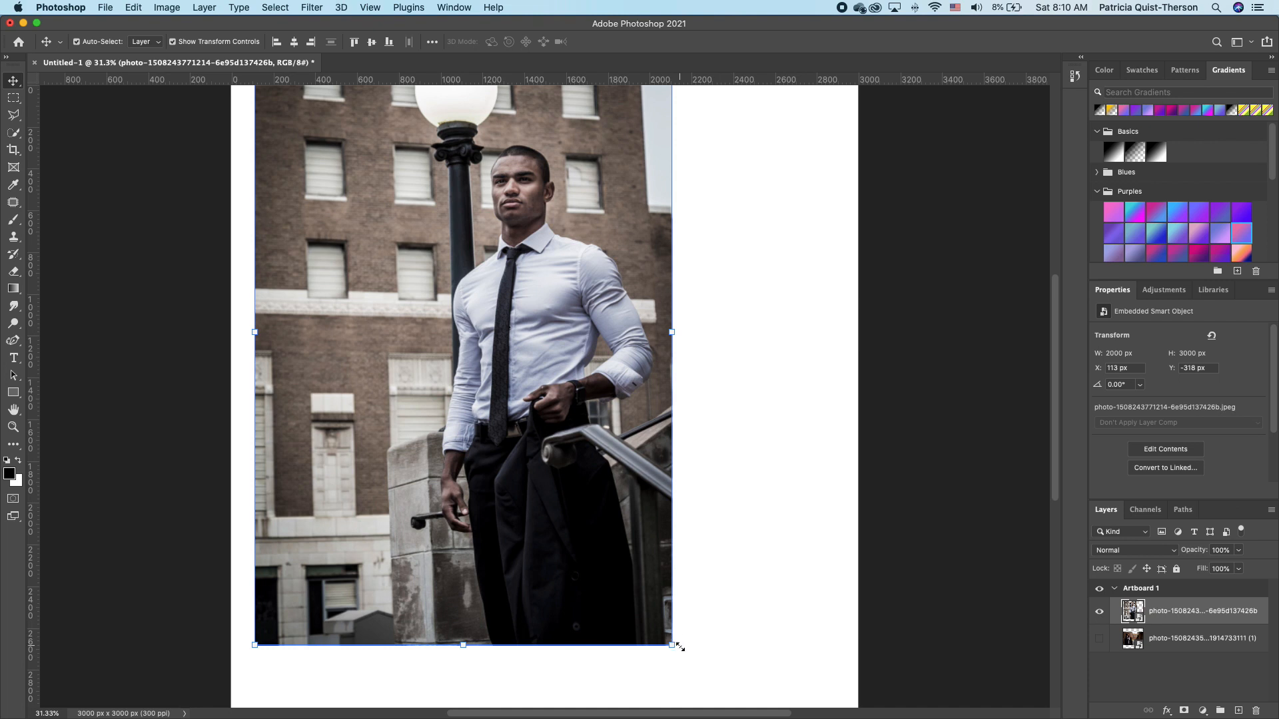
Trace a Polygonal Lasso selection around the man's head, shoulders, side and arm.
click(14, 115)
click(559, 142)
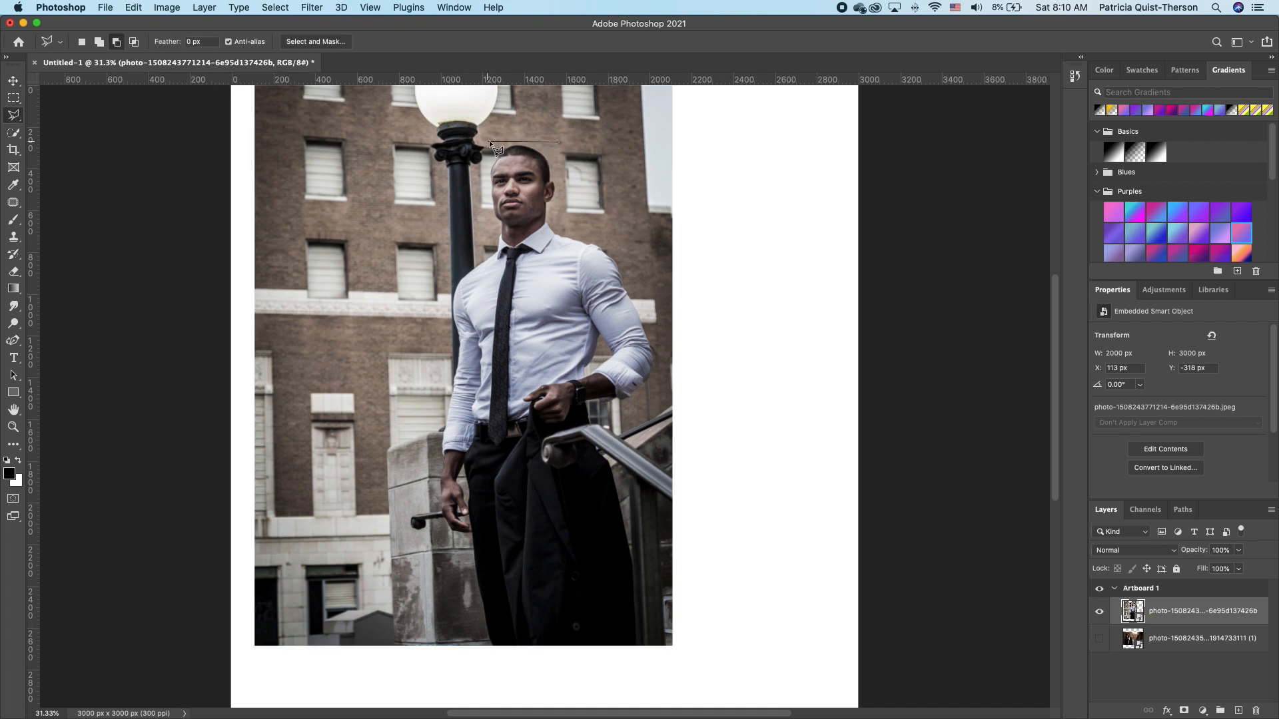
click(489, 142)
click(472, 256)
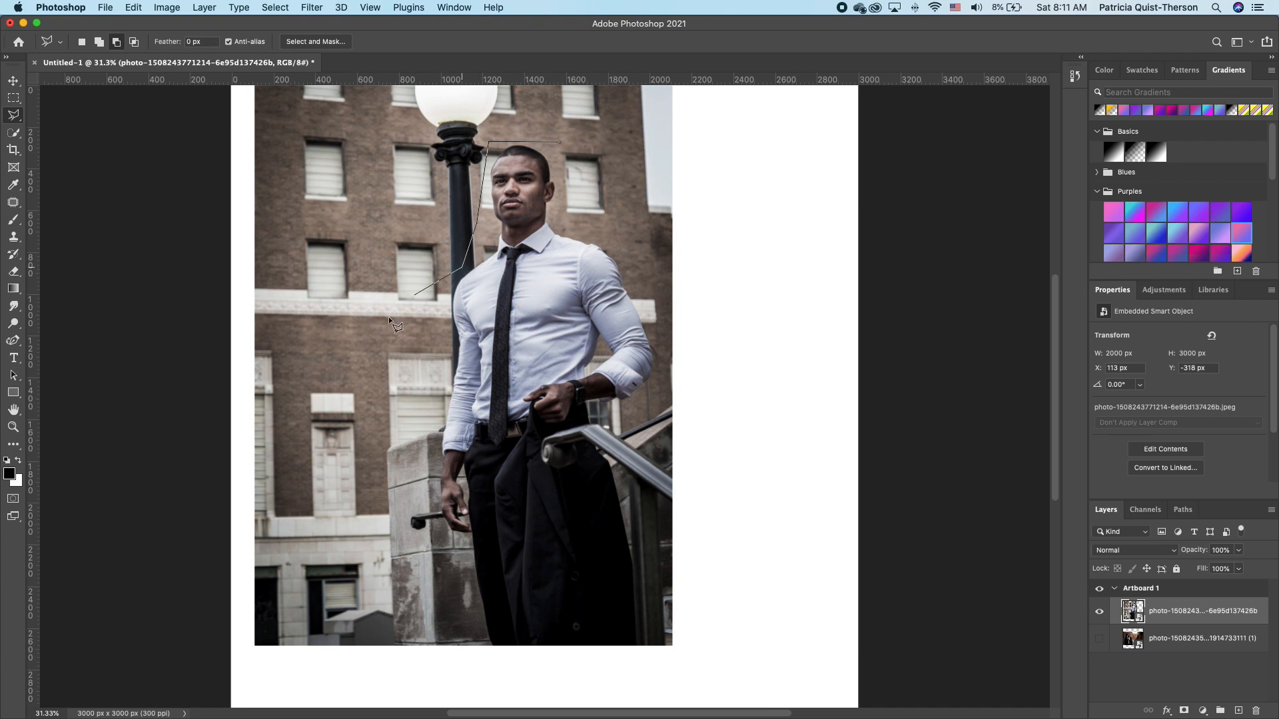
click(435, 331)
click(434, 455)
click(668, 406)
click(656, 303)
click(560, 141)
Copy the selection to a new layer with Layer Via Copy and delete the original photo layer.
right_click(557, 233)
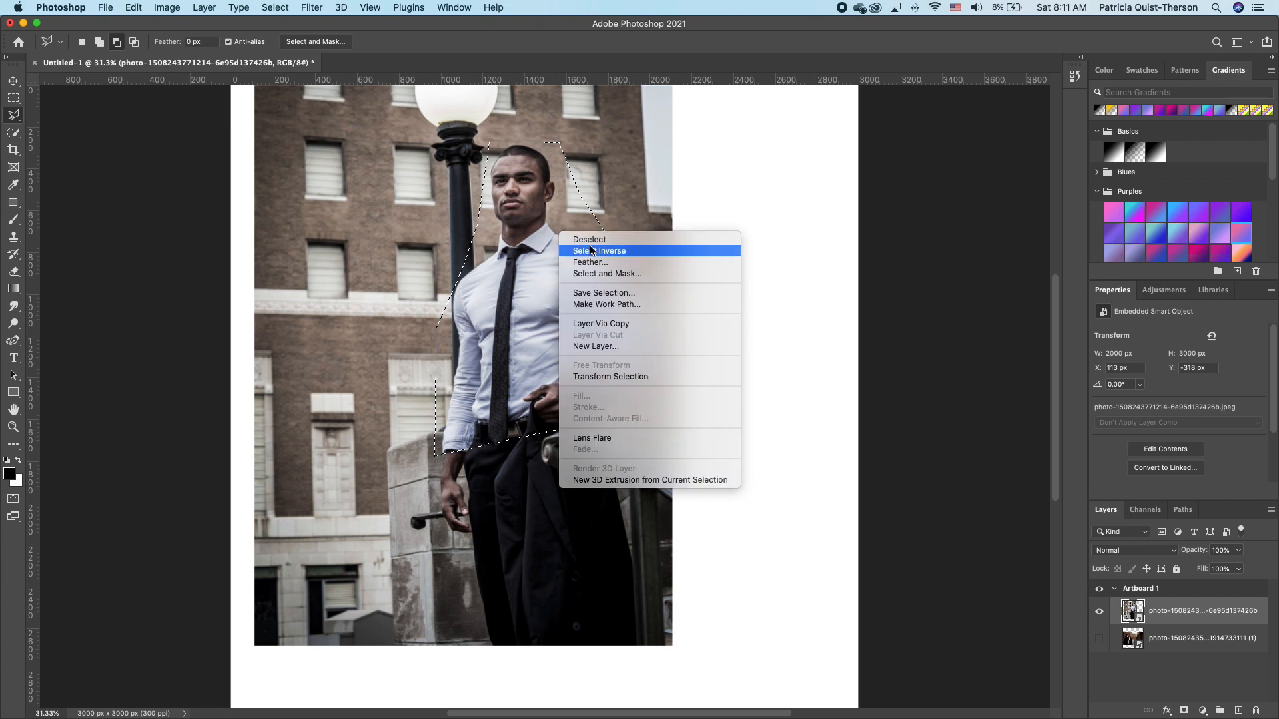
click(614, 325)
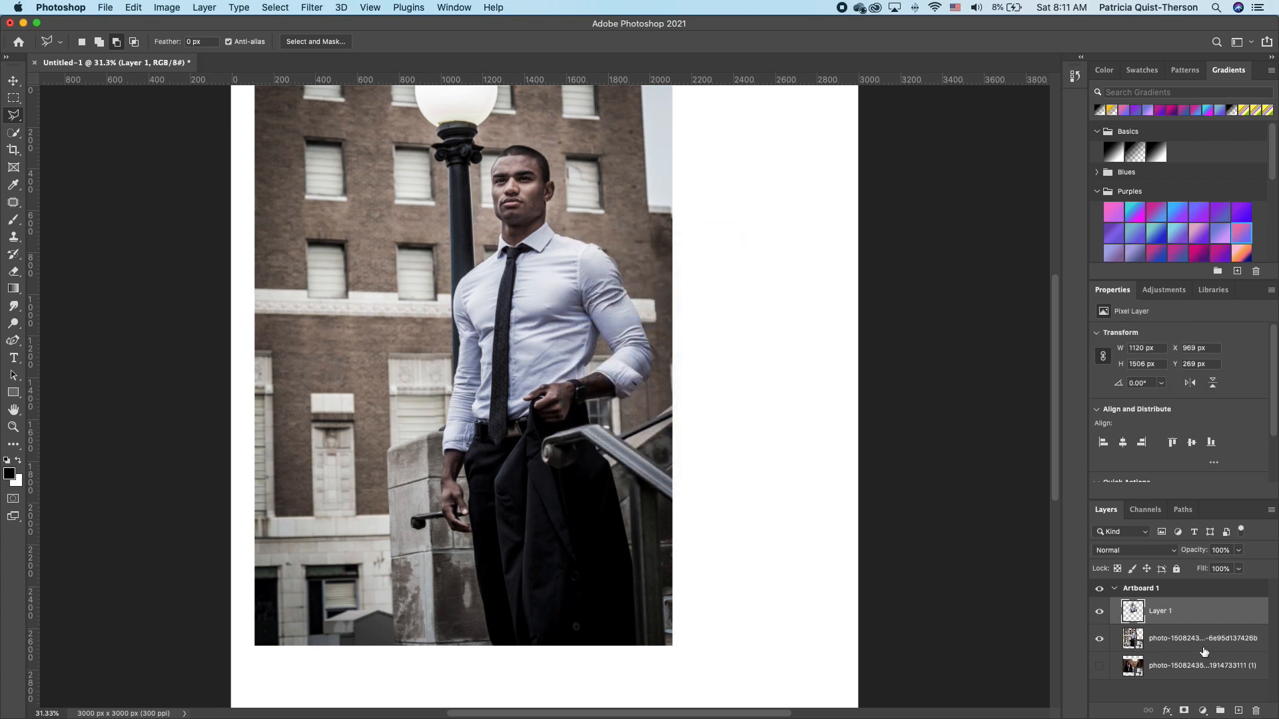
key(Delete)
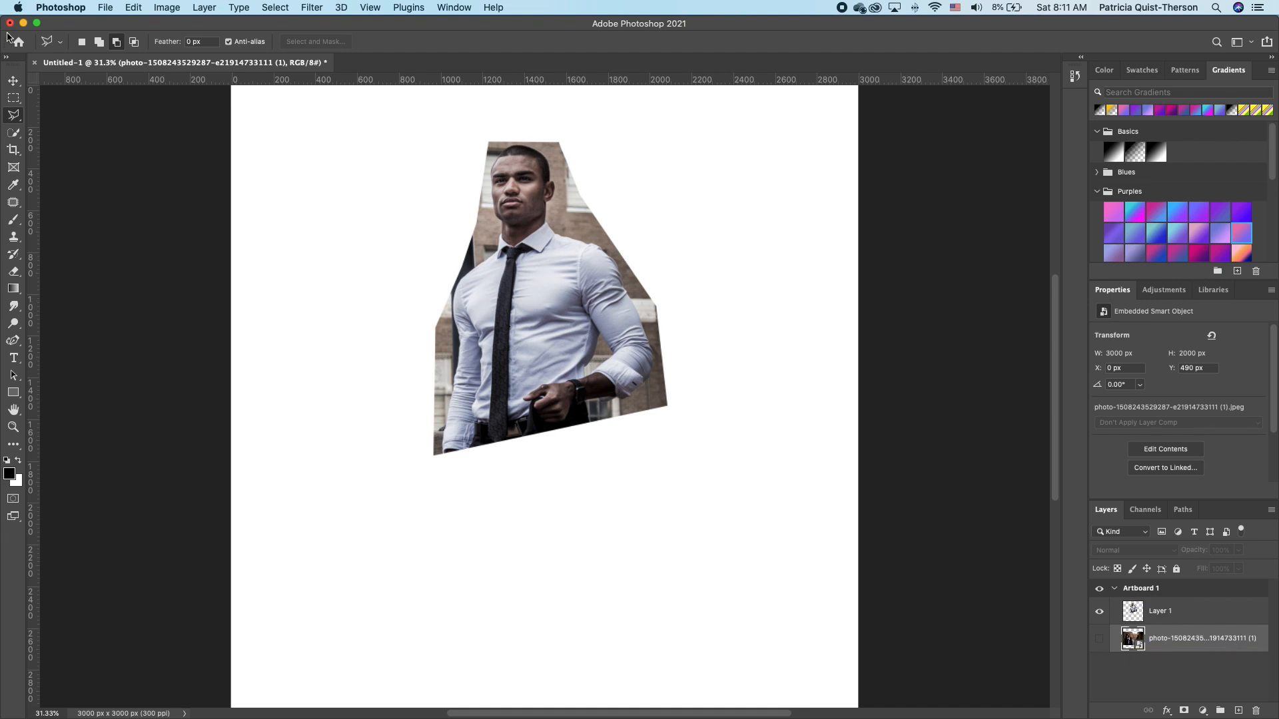
On Layer 1, Quick Select the man and add a layer mask hiding the street.
click(14, 81)
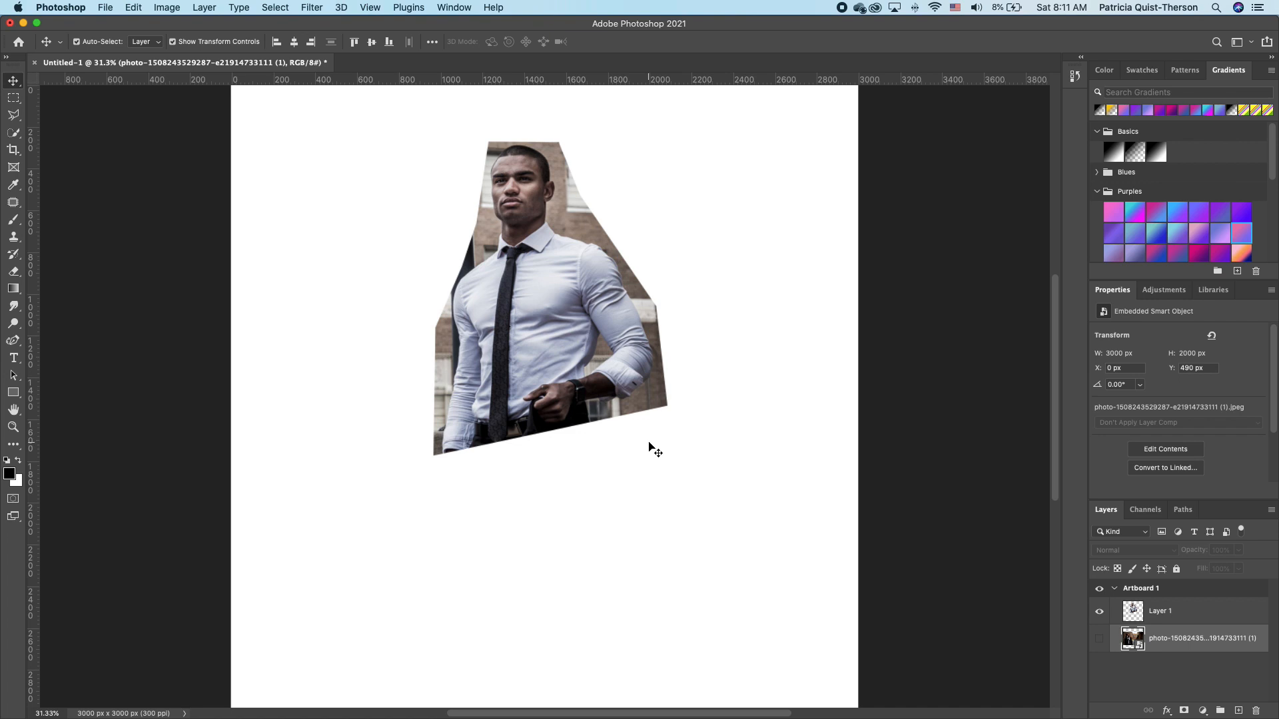
click(1182, 617)
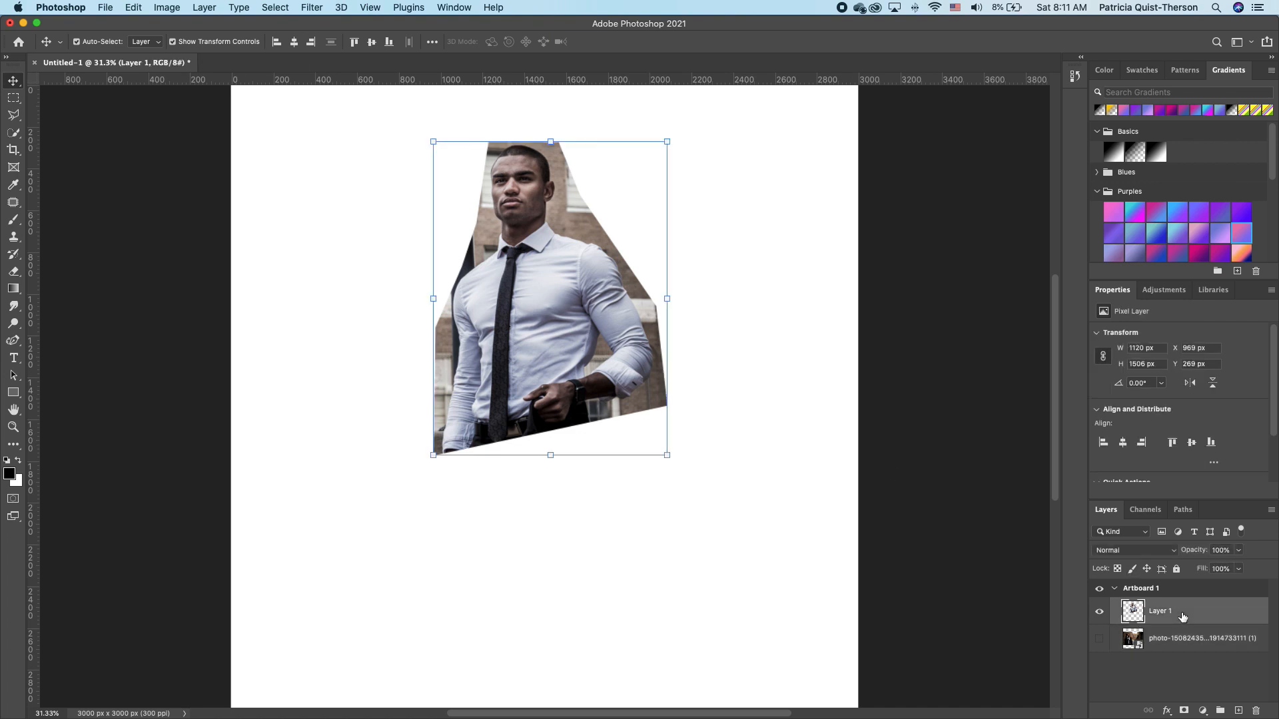
scroll(1189, 413, down, 1)
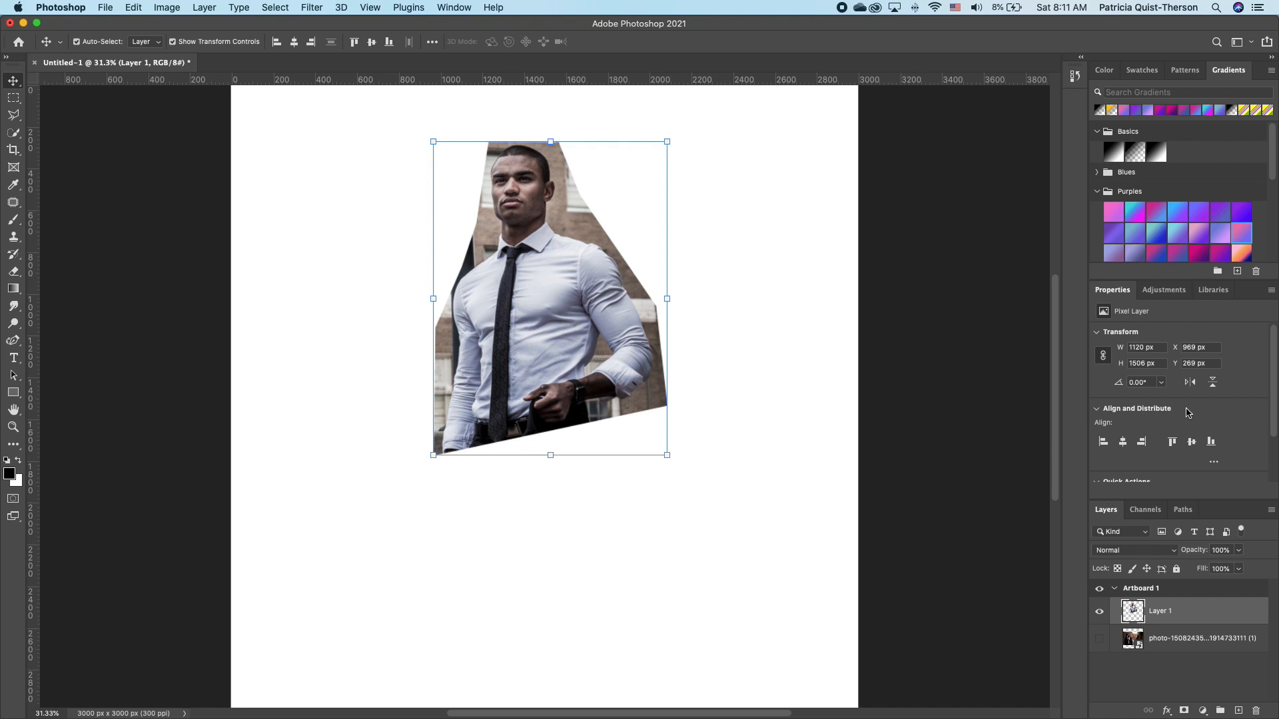
scroll(1186, 413, down, 3)
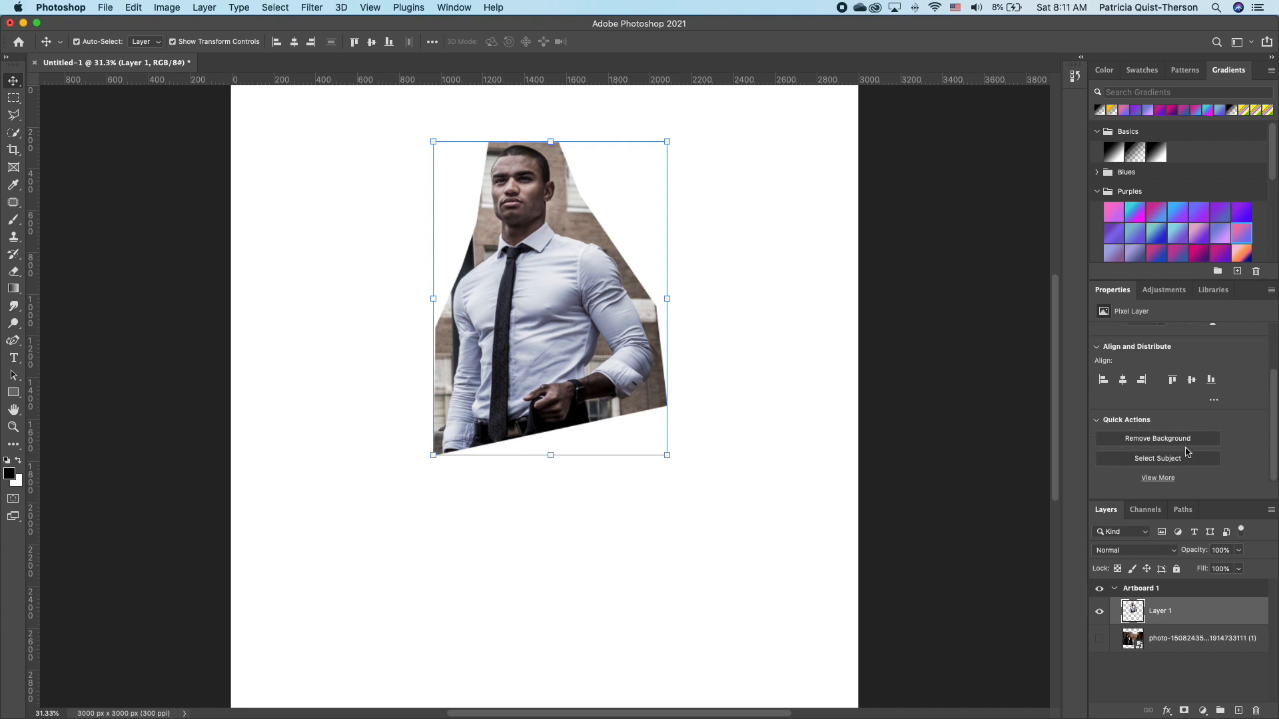
key(w)
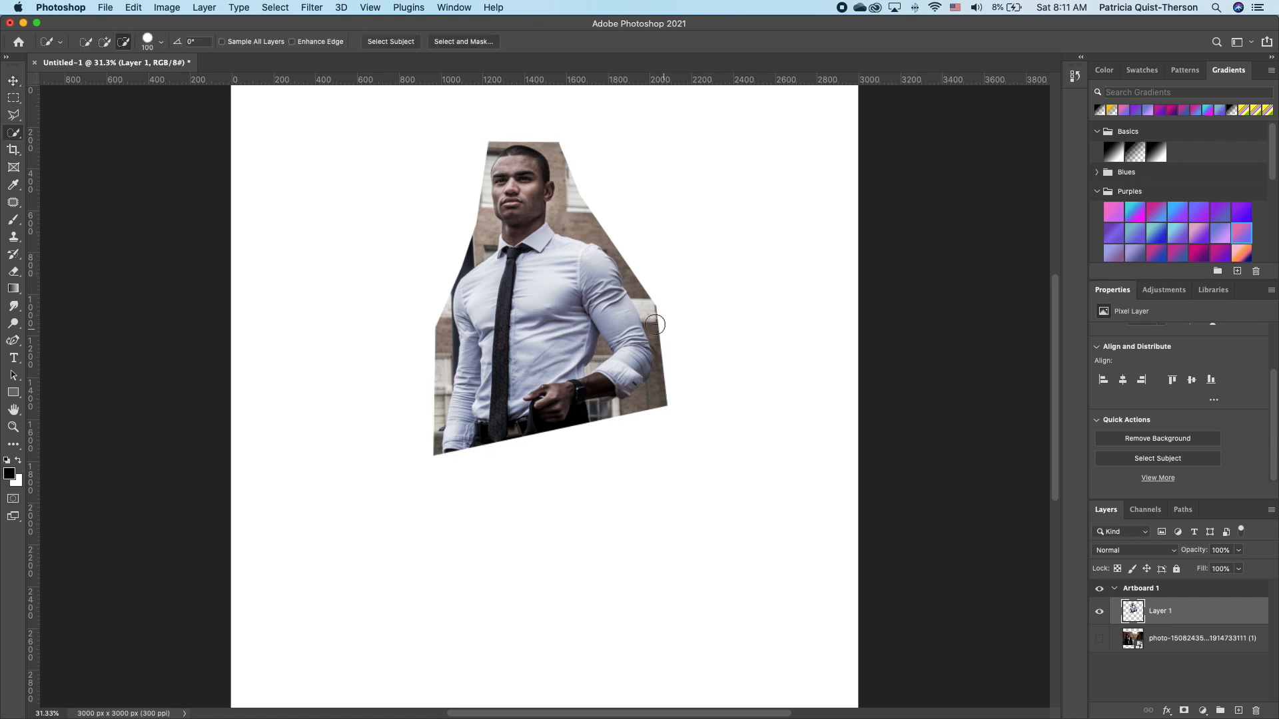
right_click(16, 137)
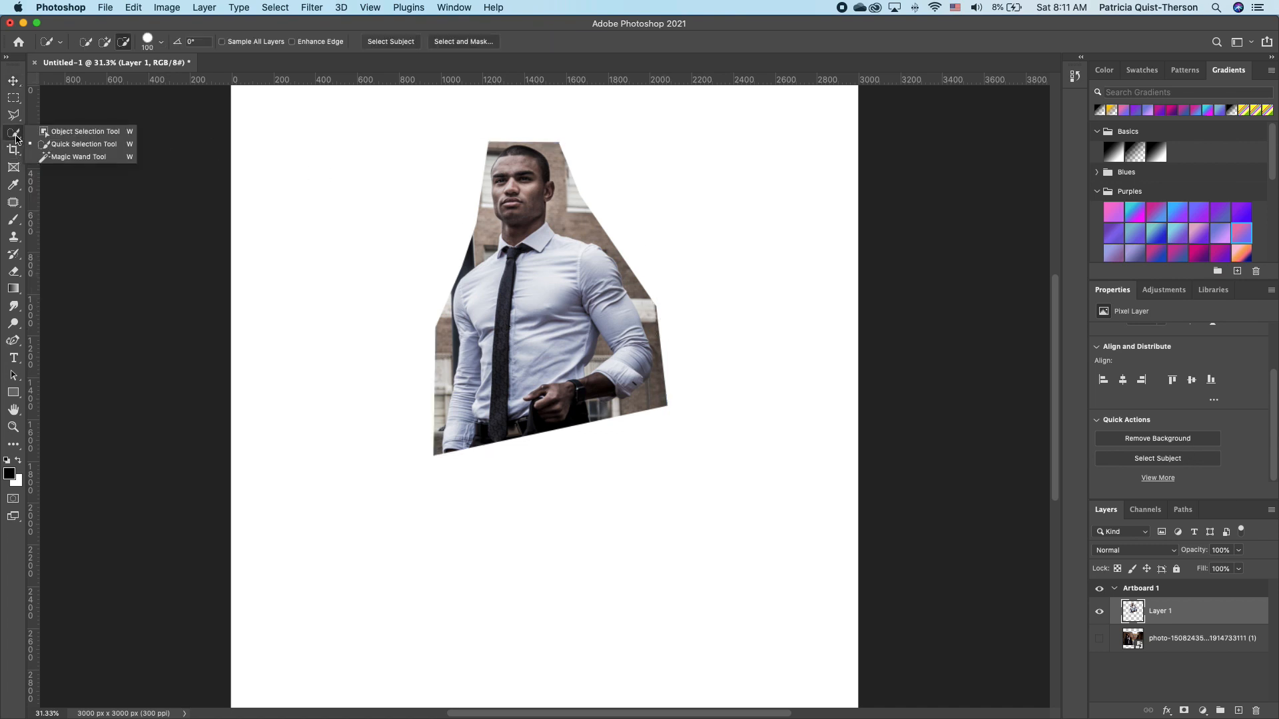
click(83, 145)
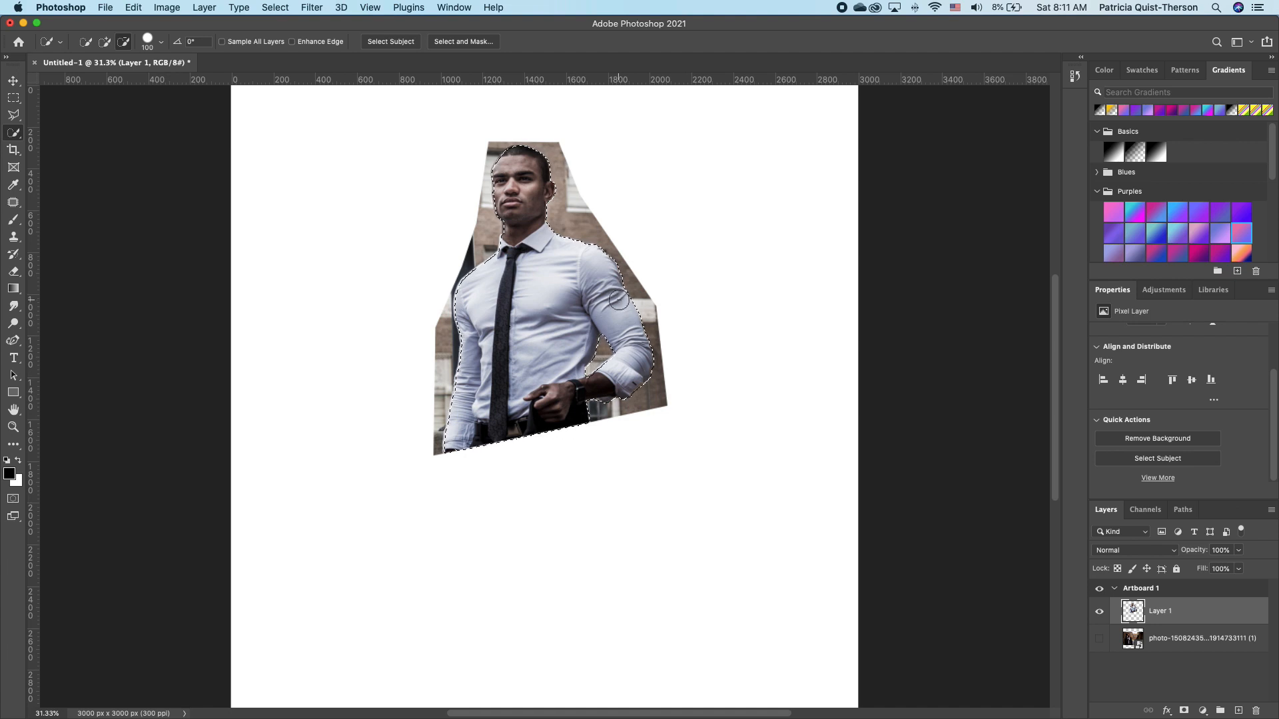
click(1183, 710)
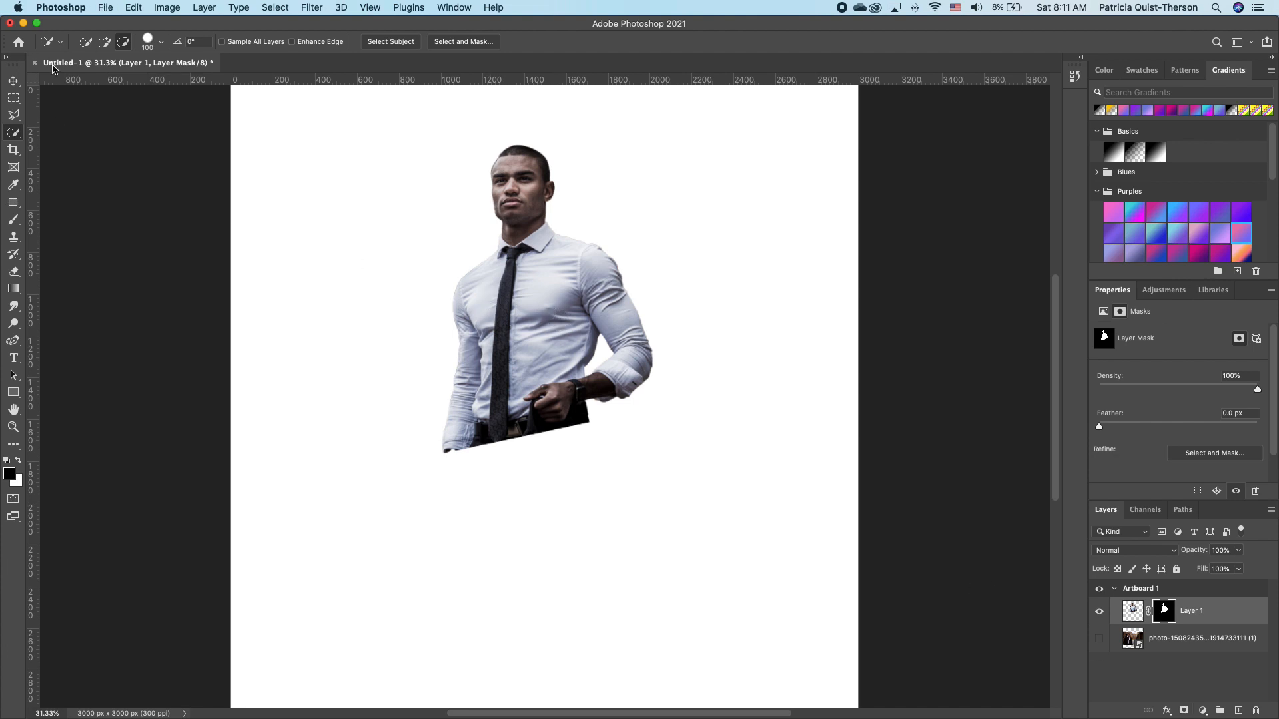
click(13, 81)
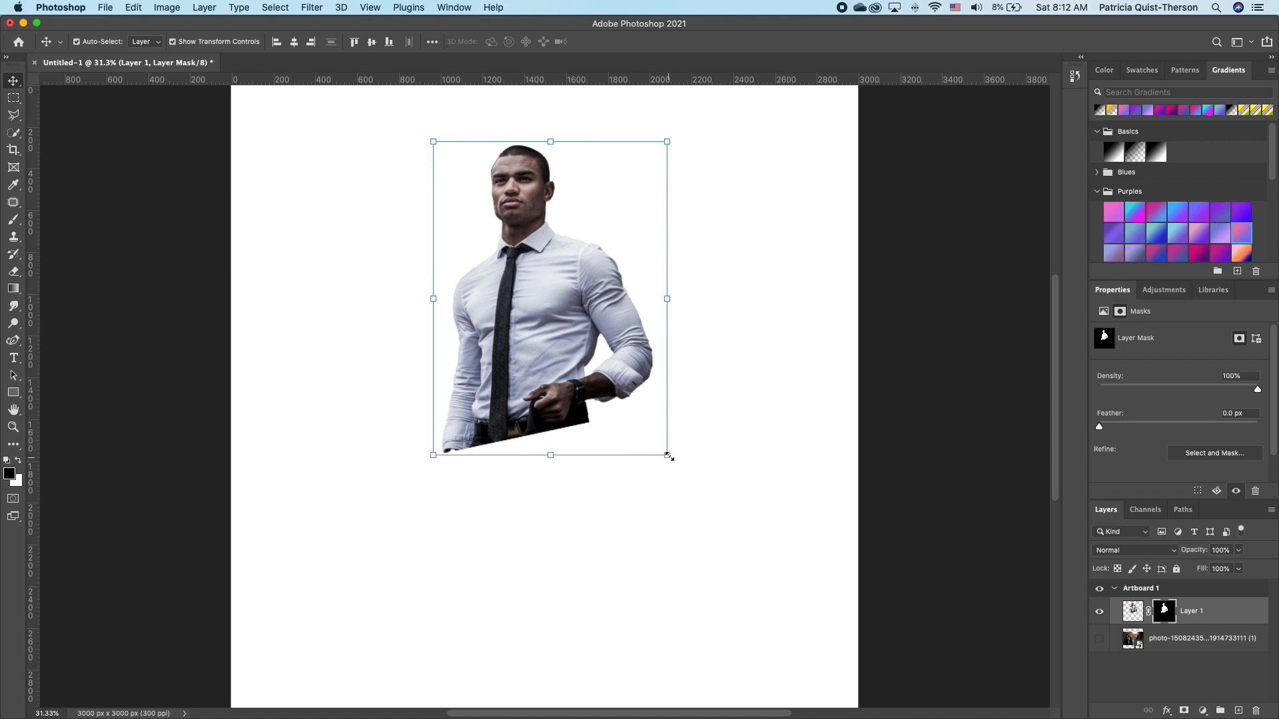
Scale the masked portrait up to about 271% and reposition it on the artboard.
drag(663, 459, 934, 688)
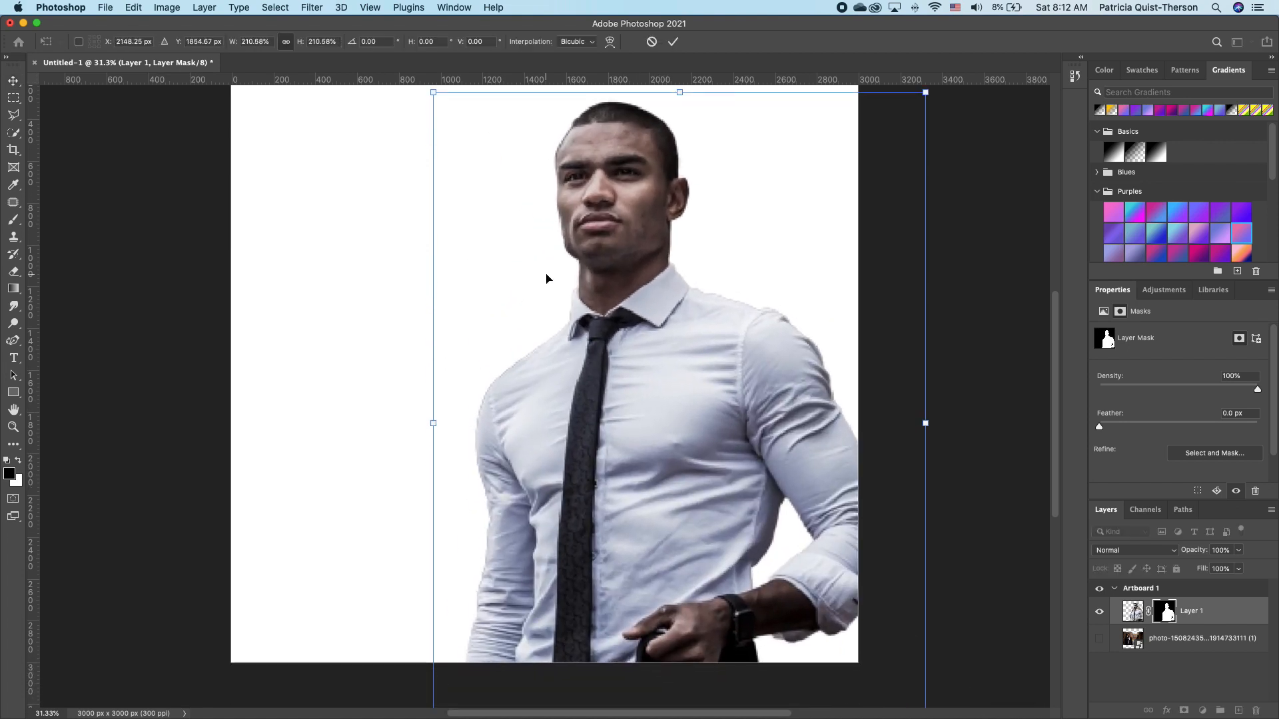
drag(589, 338, 566, 322)
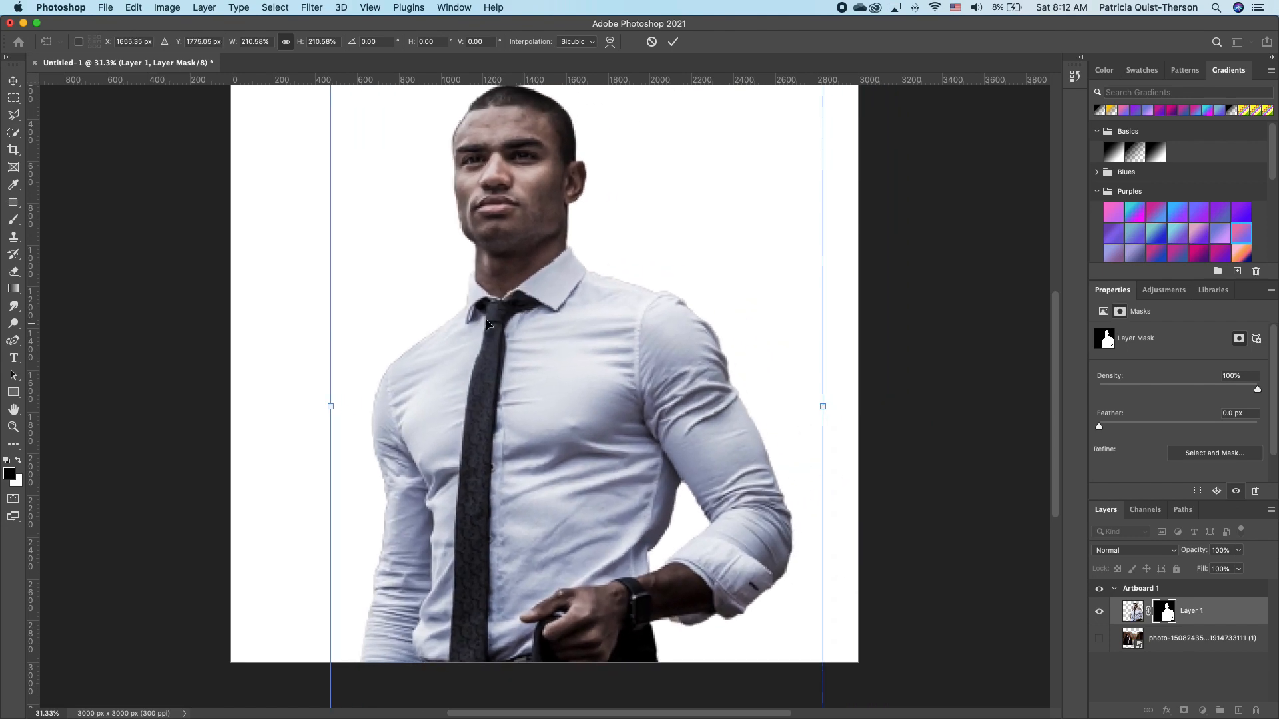
scroll(567, 322, down, 3)
drag(513, 288, 542, 349)
key(Return)
scroll(559, 266, up, 1)
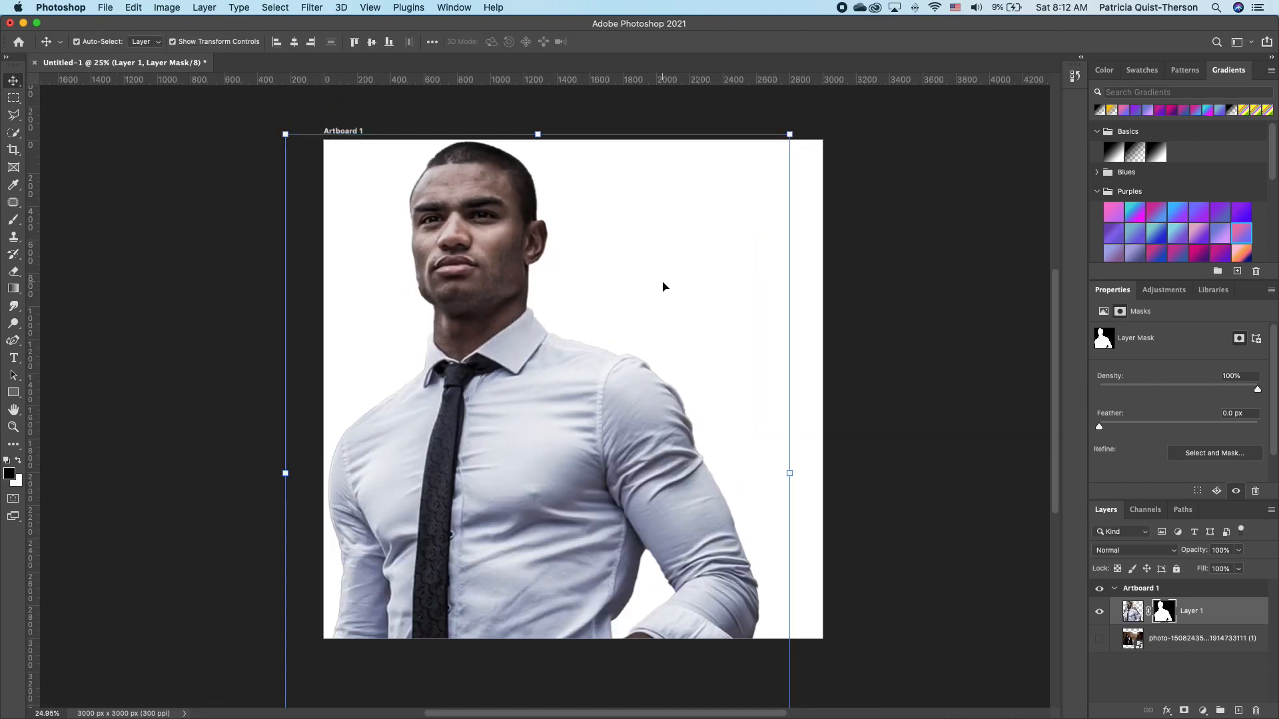
Fade Layer 1 to 43% opacity.
click(1240, 570)
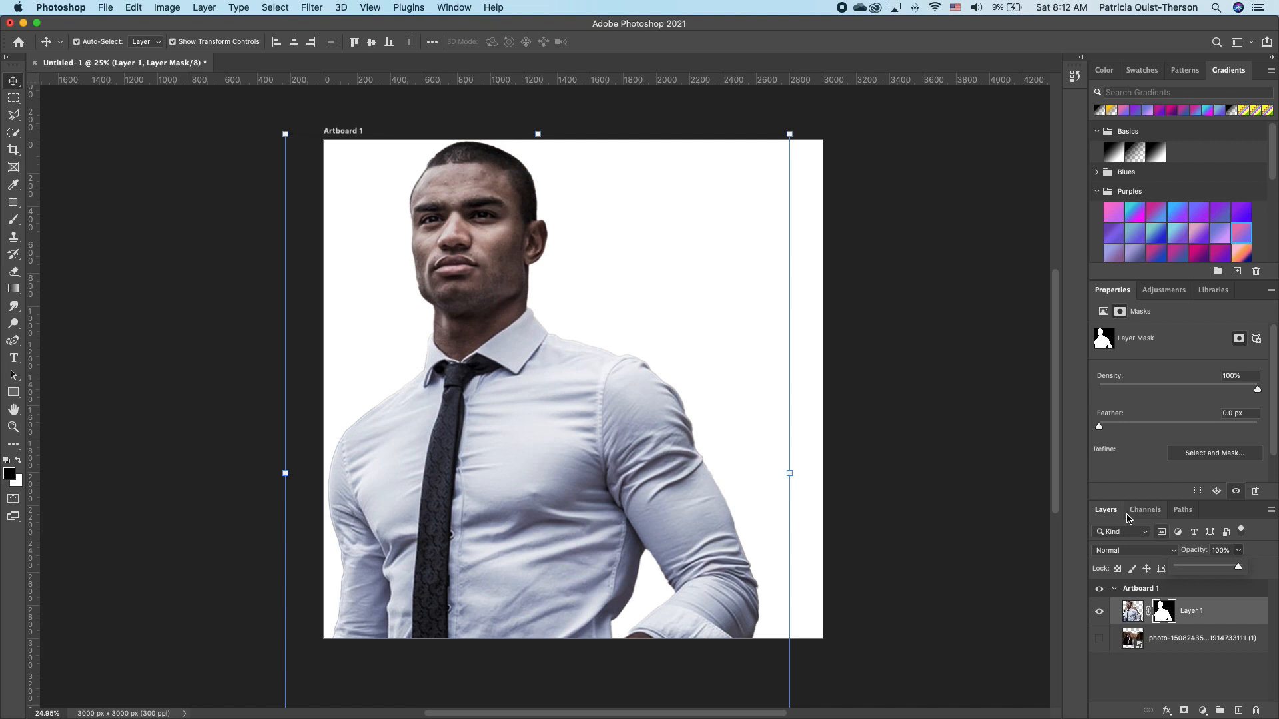
drag(1238, 568, 1204, 571)
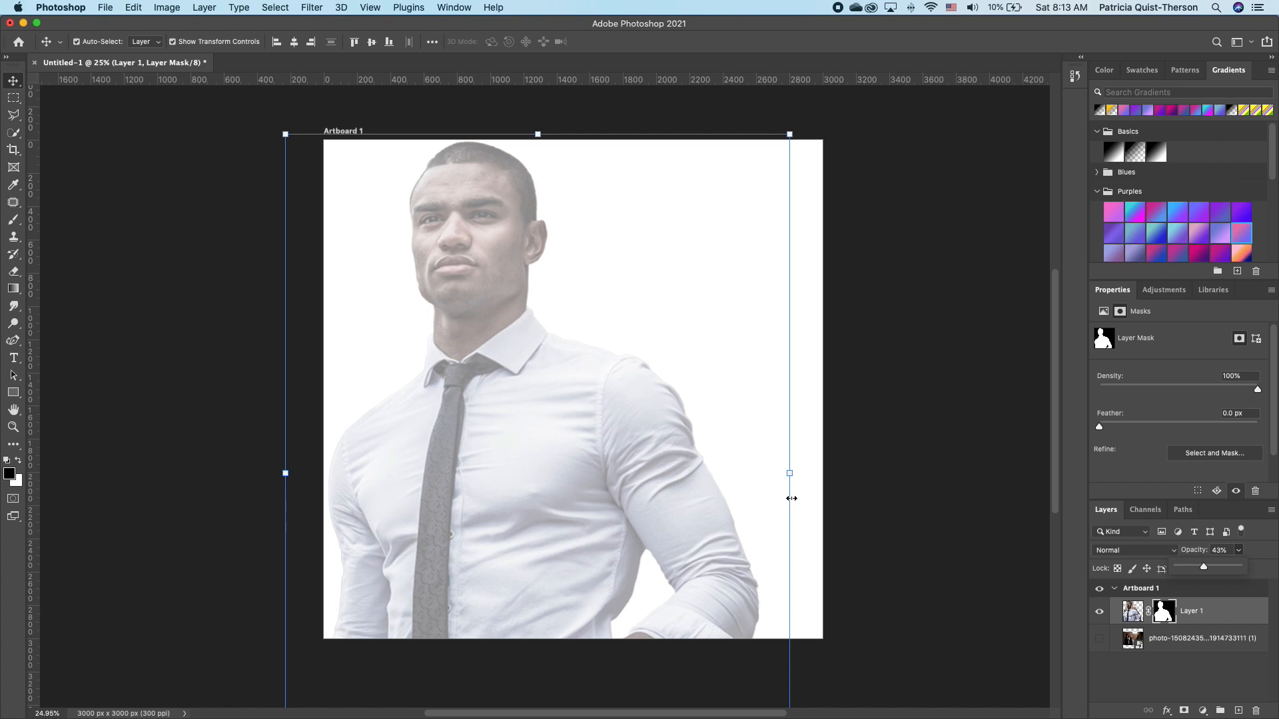
click(1238, 634)
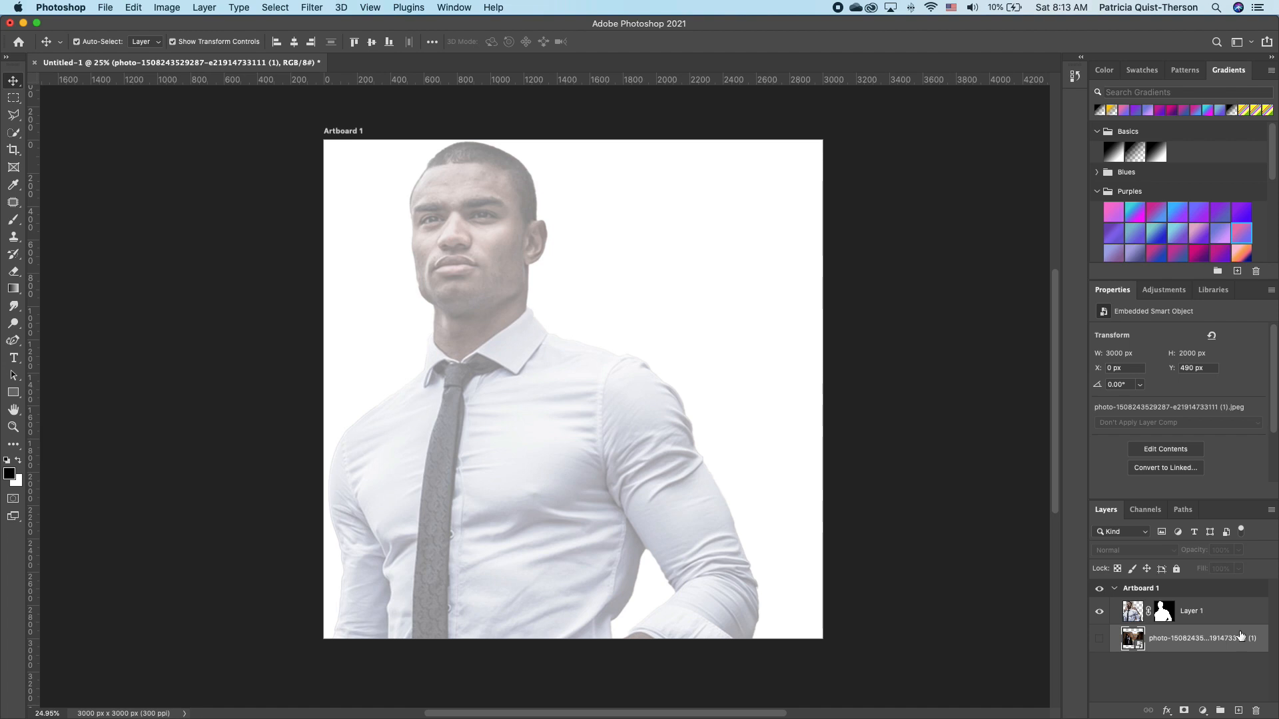
Add a Linear Gradient fill layer at -147.04° beneath the faded portrait.
click(1203, 711)
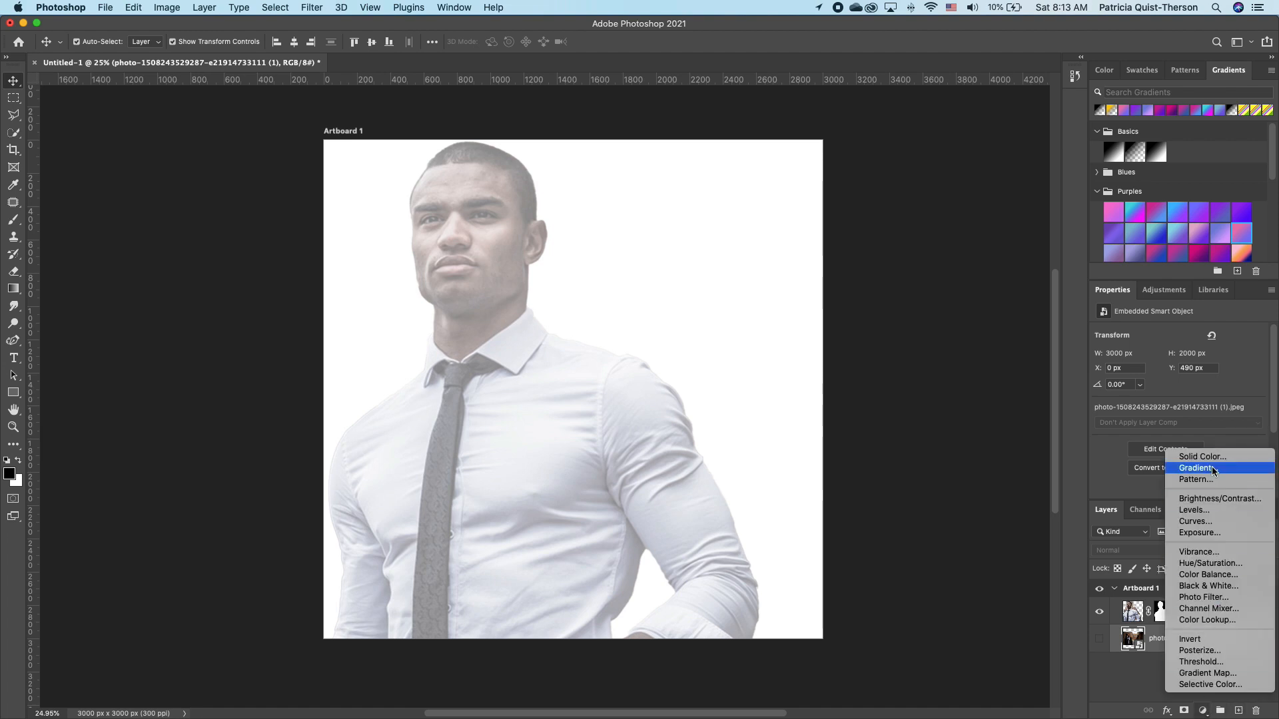
click(1214, 468)
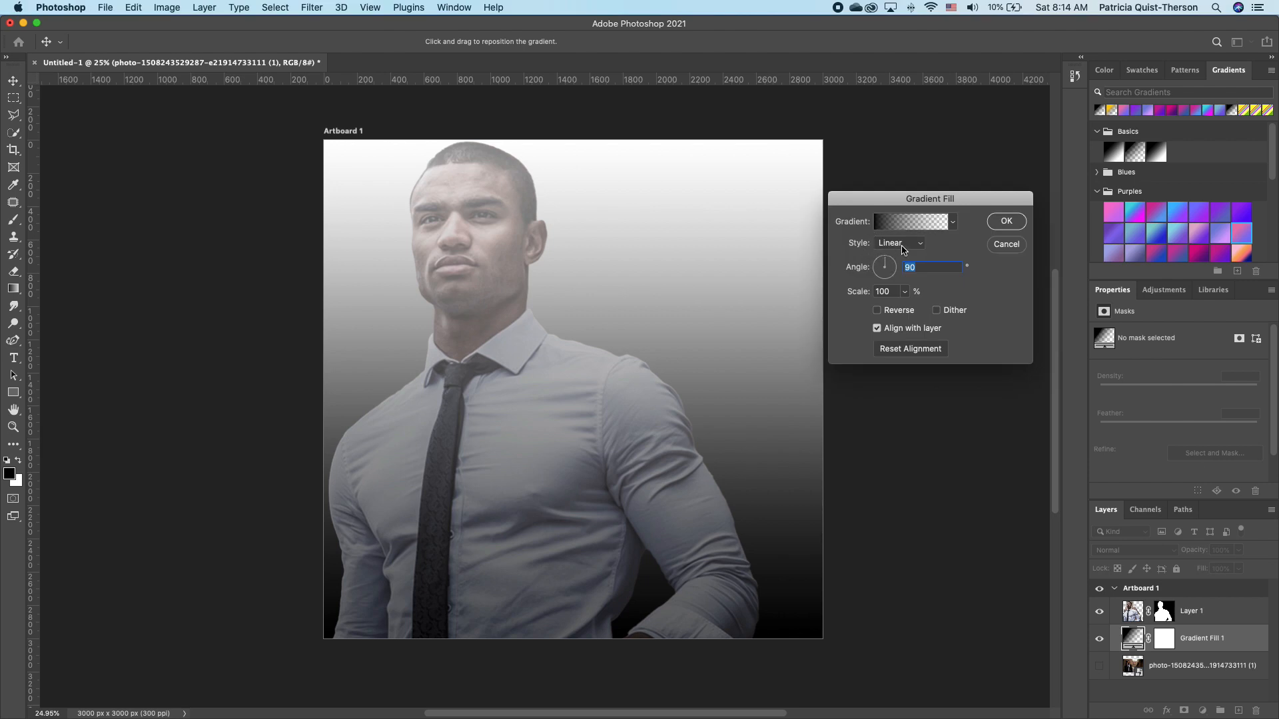
click(913, 244)
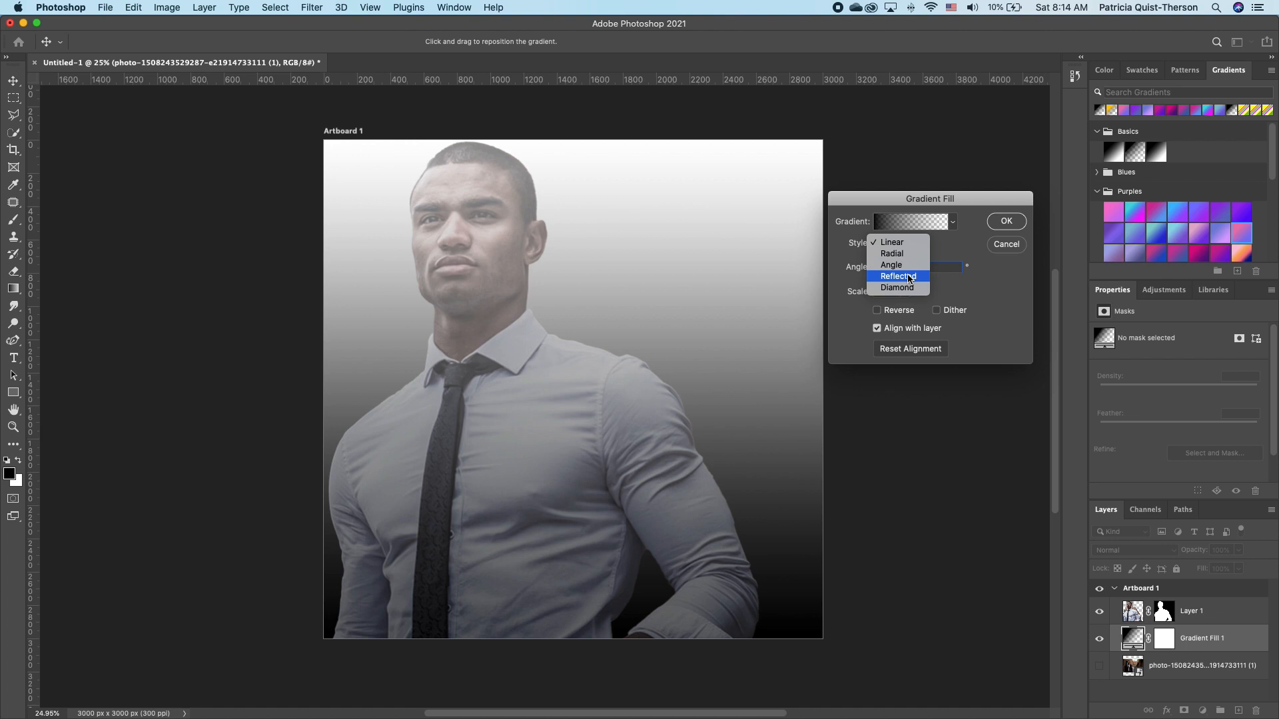
key(Escape)
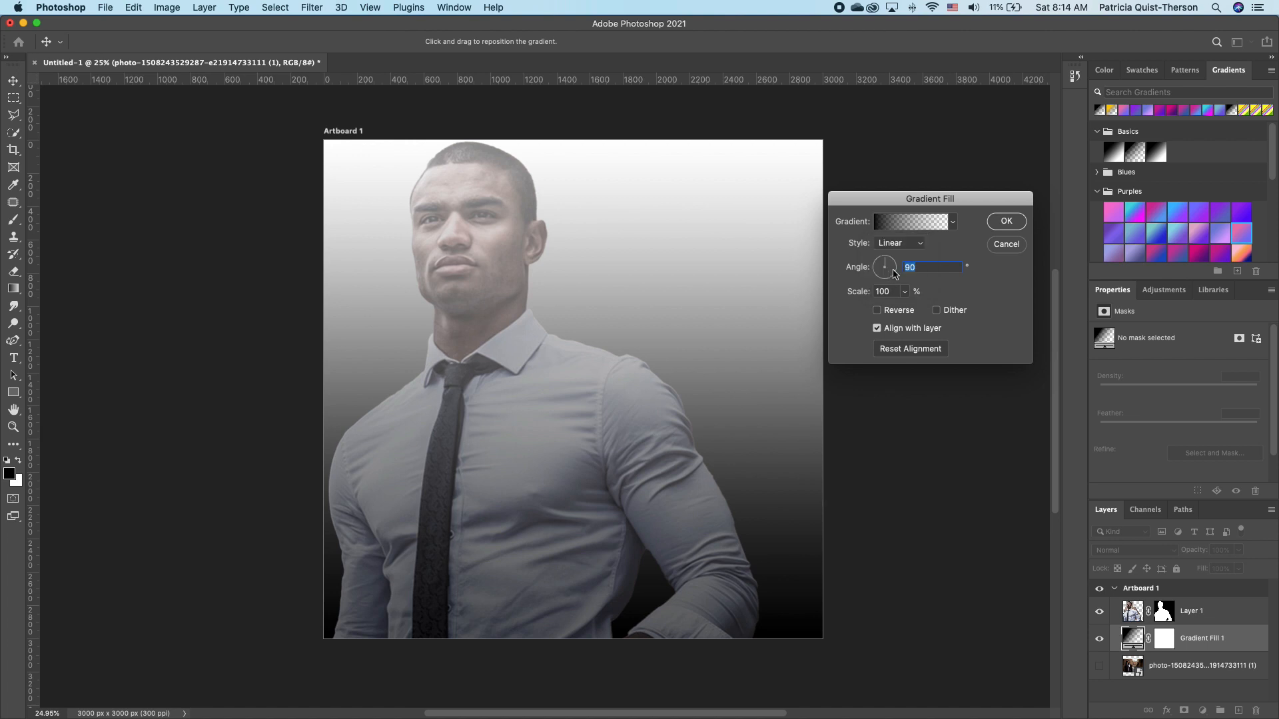
click(894, 273)
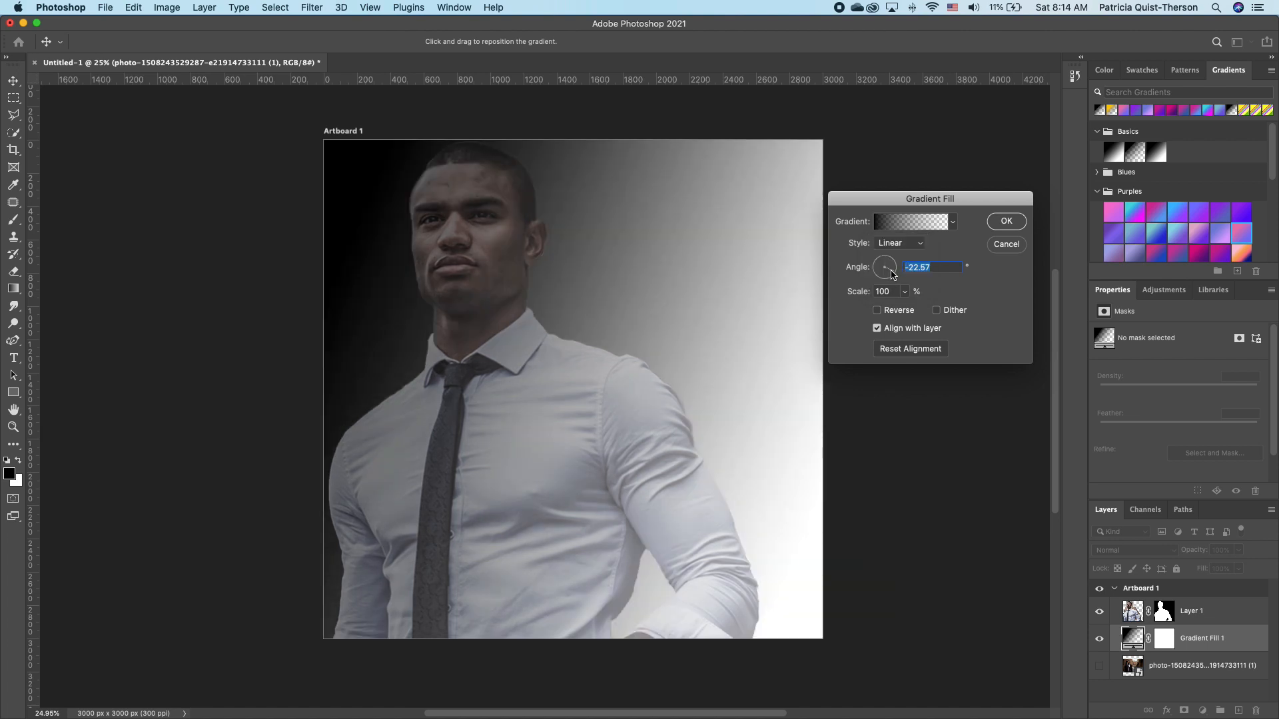
click(881, 274)
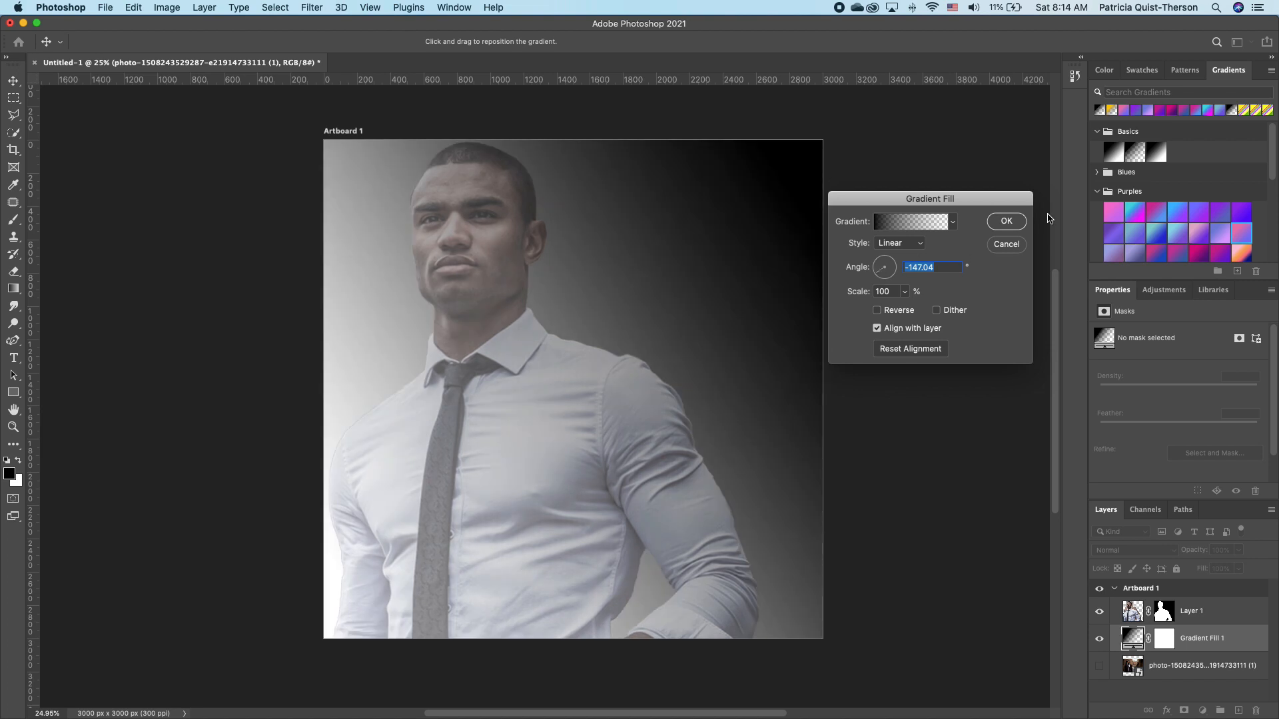
click(1005, 222)
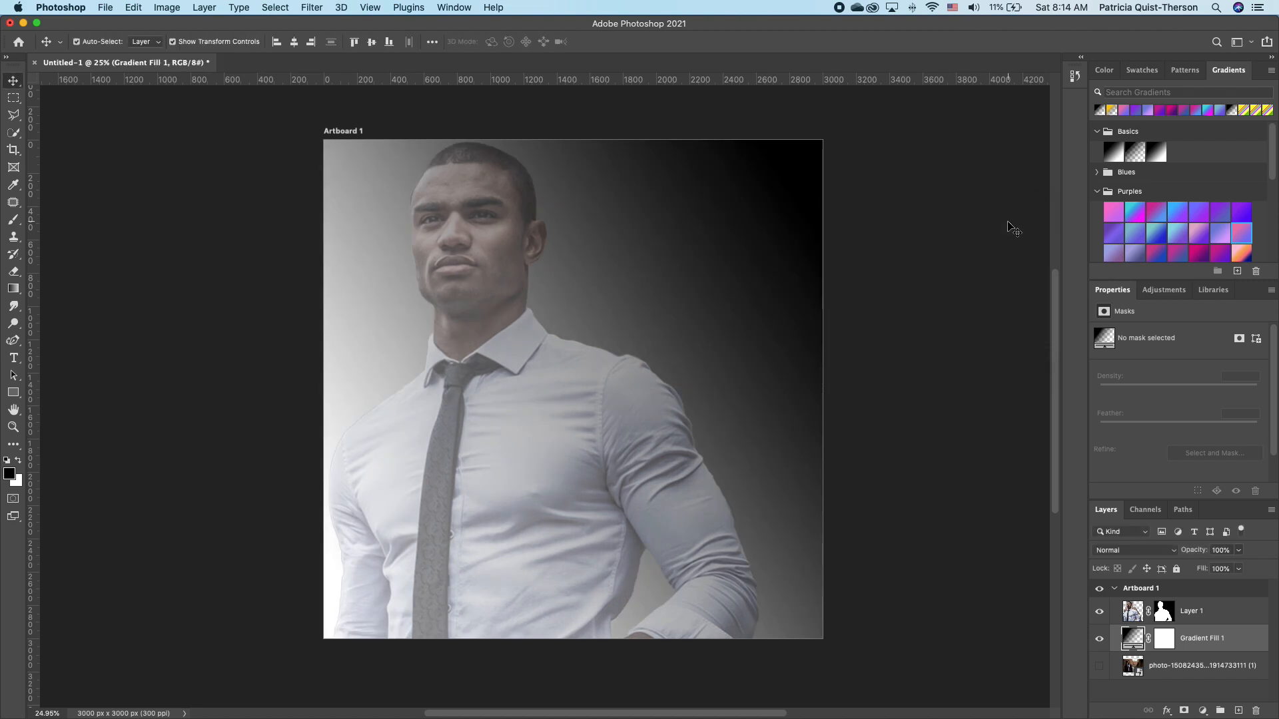
click(1231, 614)
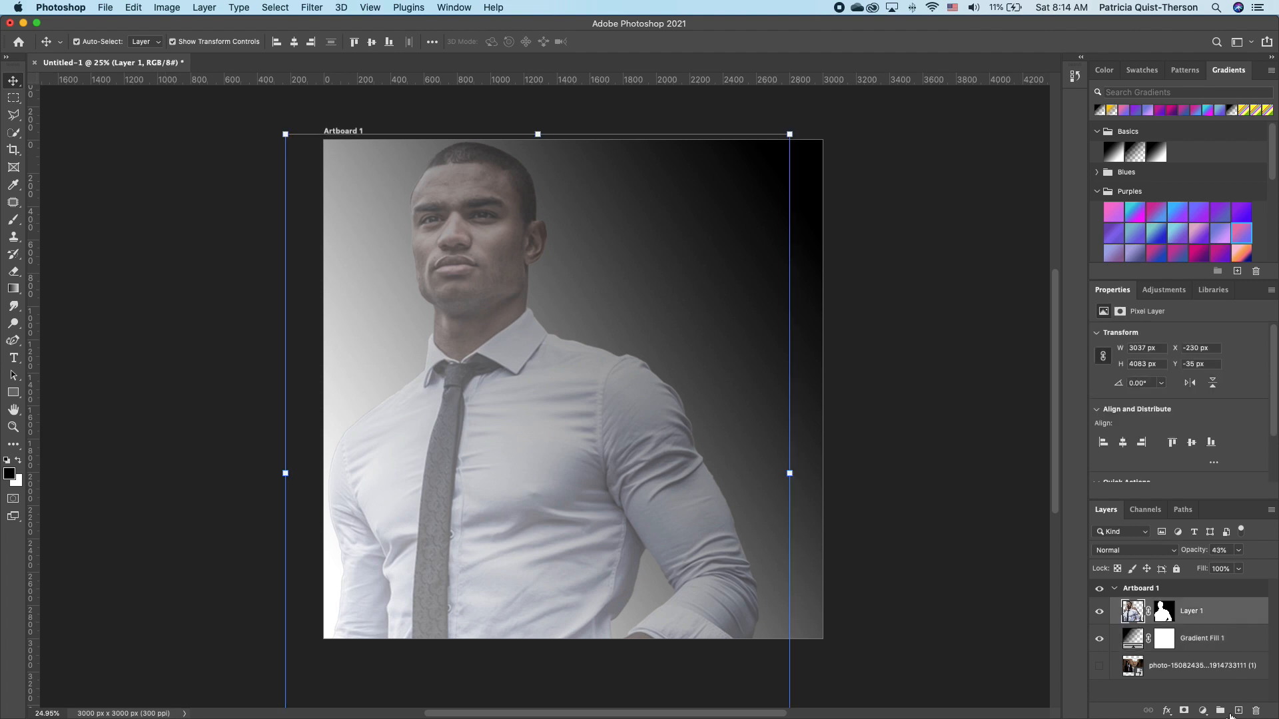
Add Black & White and Color Balance layers, setting midtone Magenta–Green to -19.
click(1203, 711)
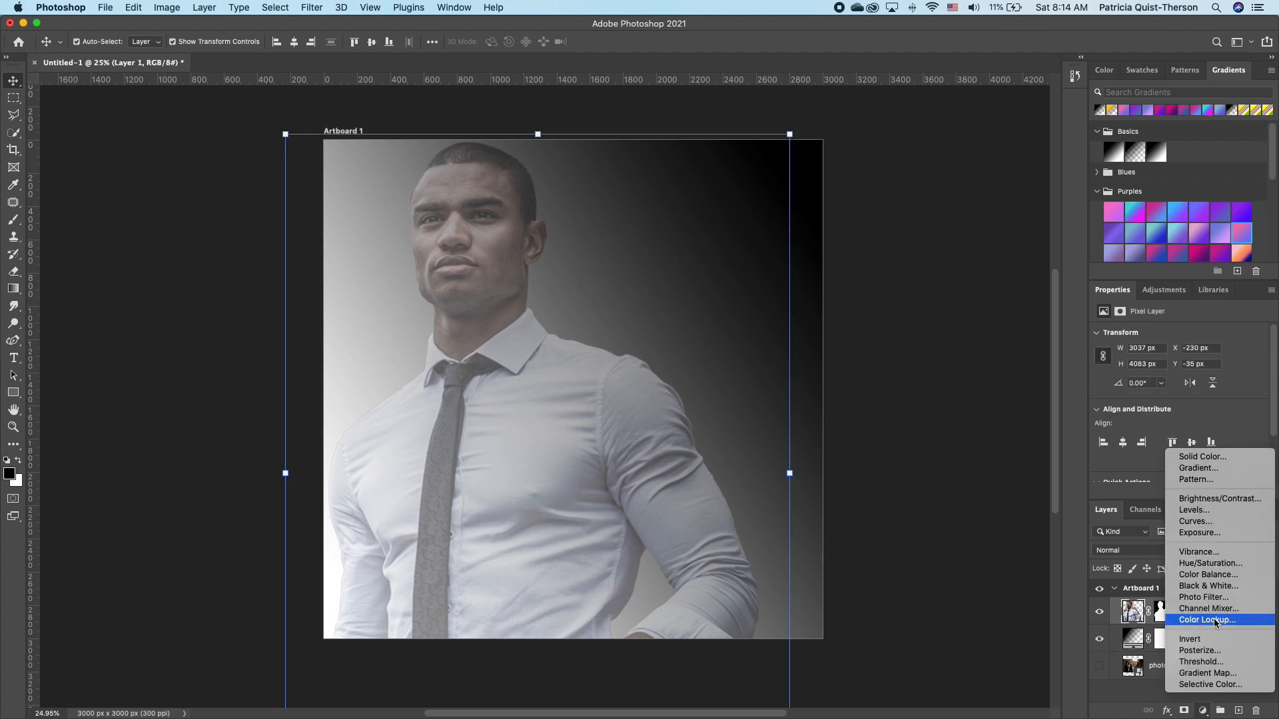
click(1213, 587)
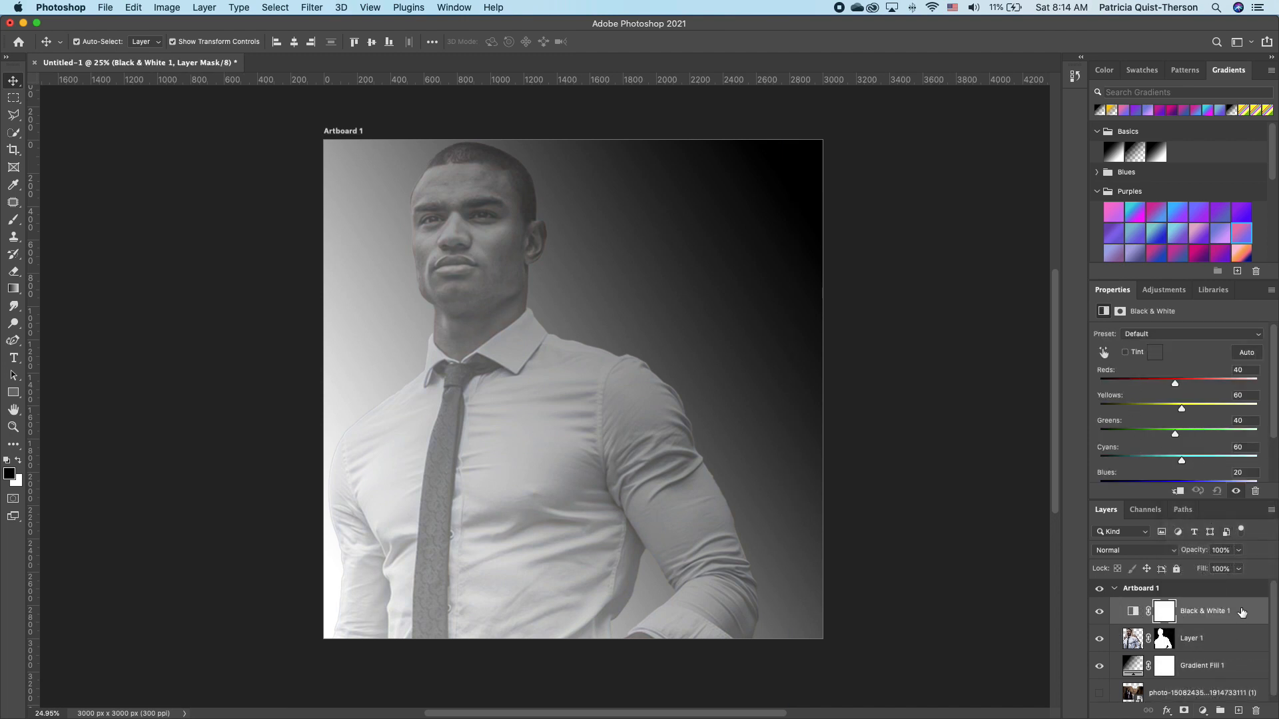
click(1203, 711)
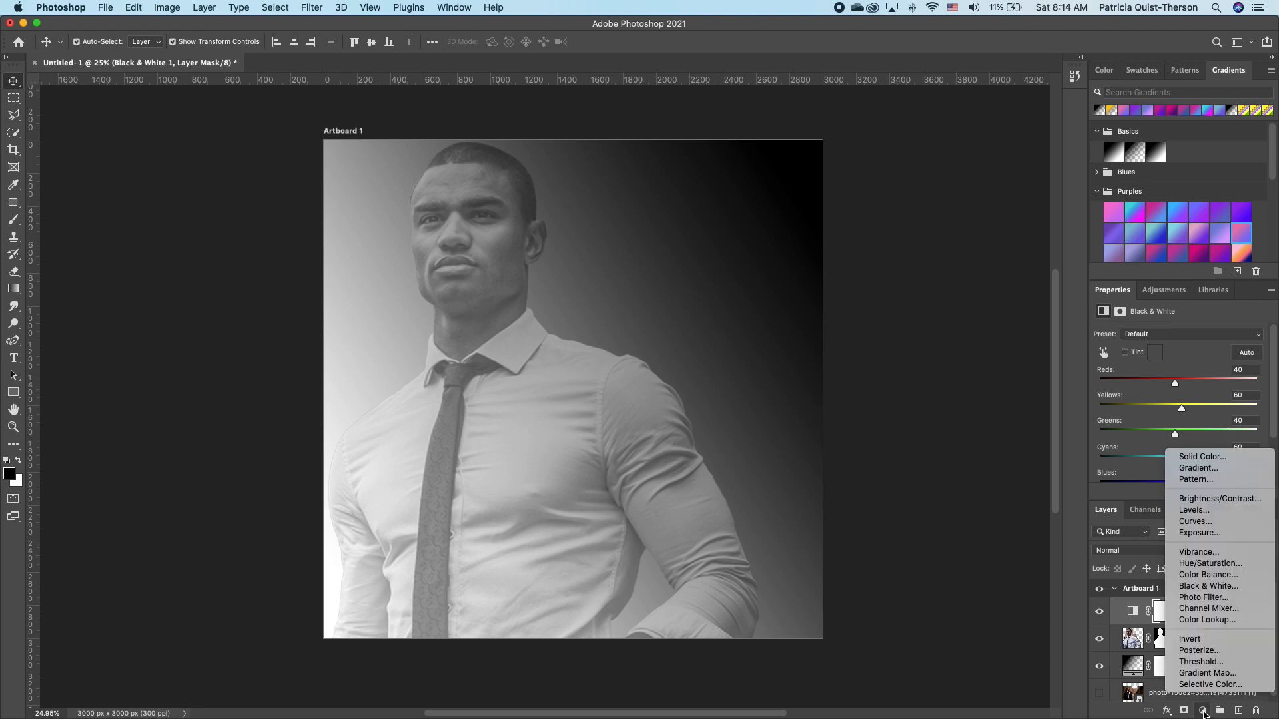
click(1226, 577)
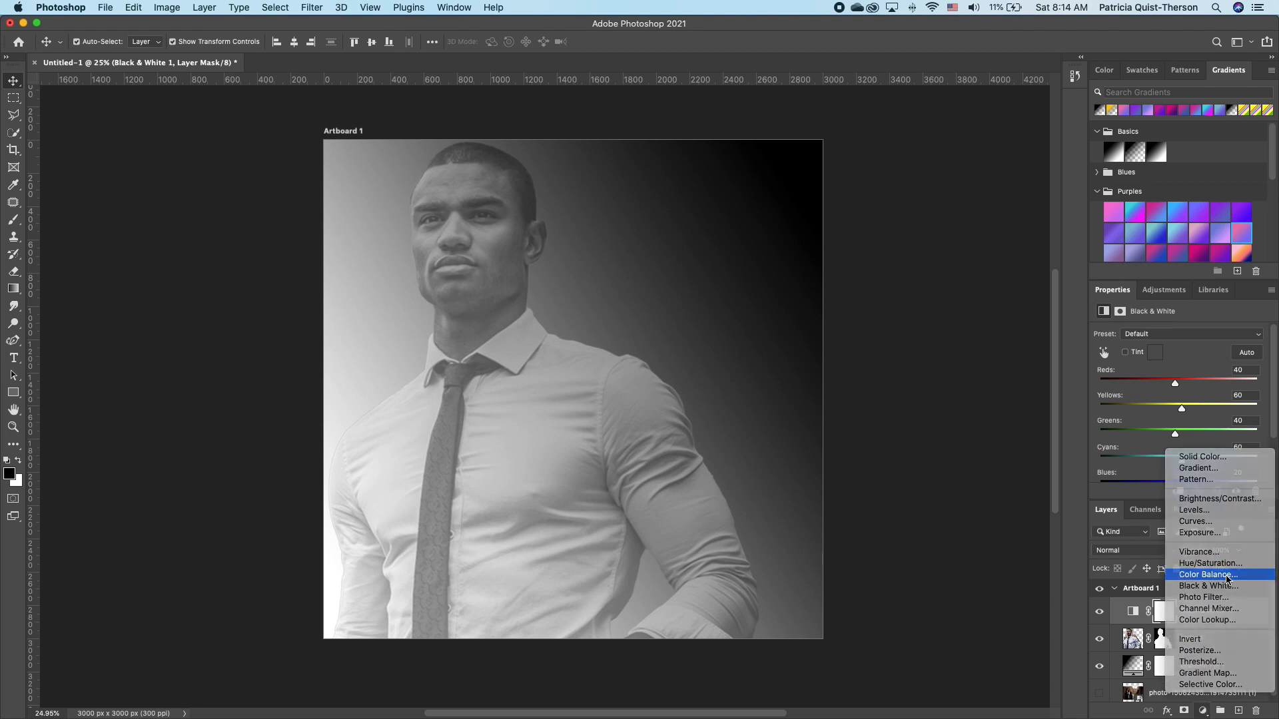
mouse_move(1161, 388)
mouse_down()
mouse_move(1133, 391)
mouse_move(1151, 389)
mouse_up()
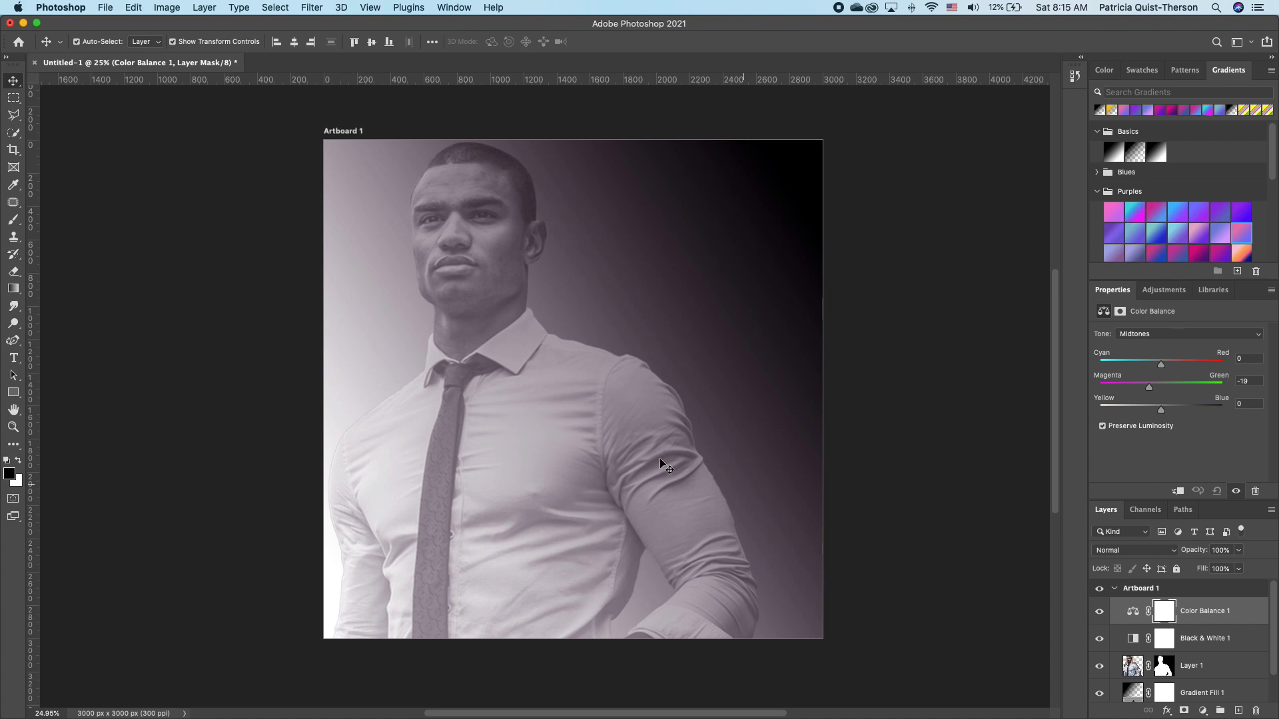
Place the Abaca and Metallic-Background3 textures into the document and hide Metallic-Background3.
mouse_move(164, 717)
click(249, 700)
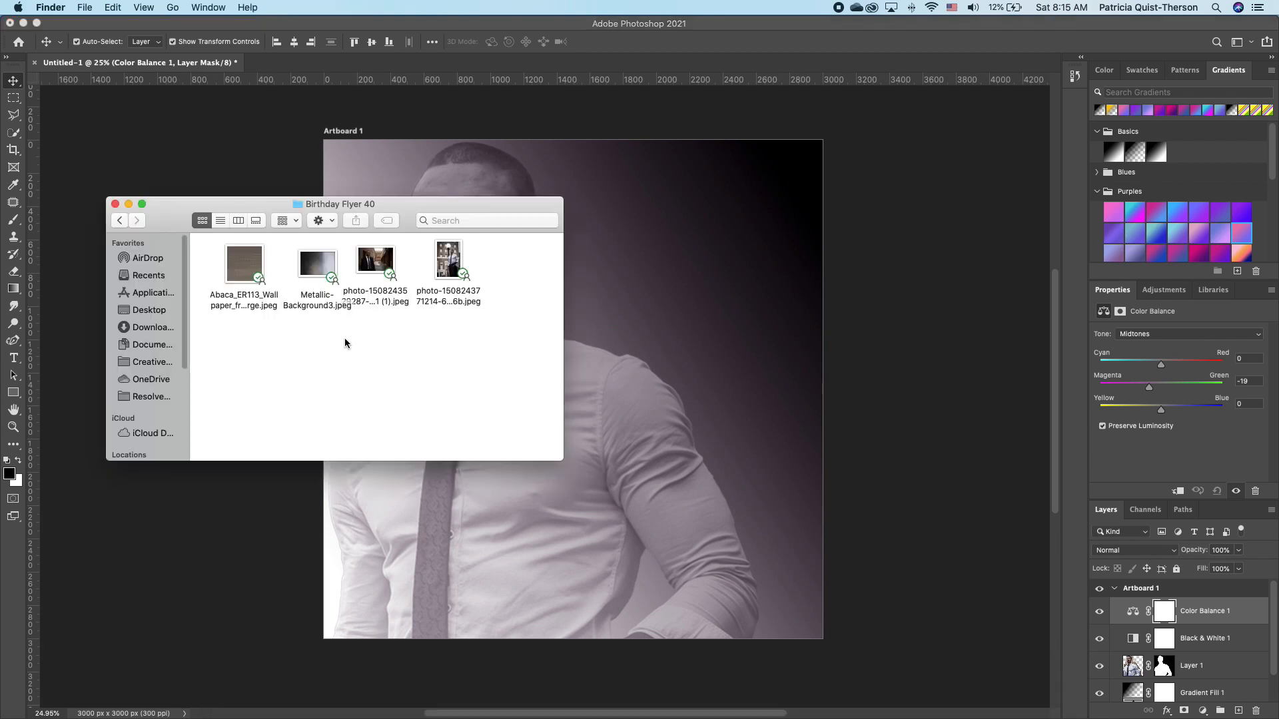
drag(331, 338, 602, 496)
key(Return)
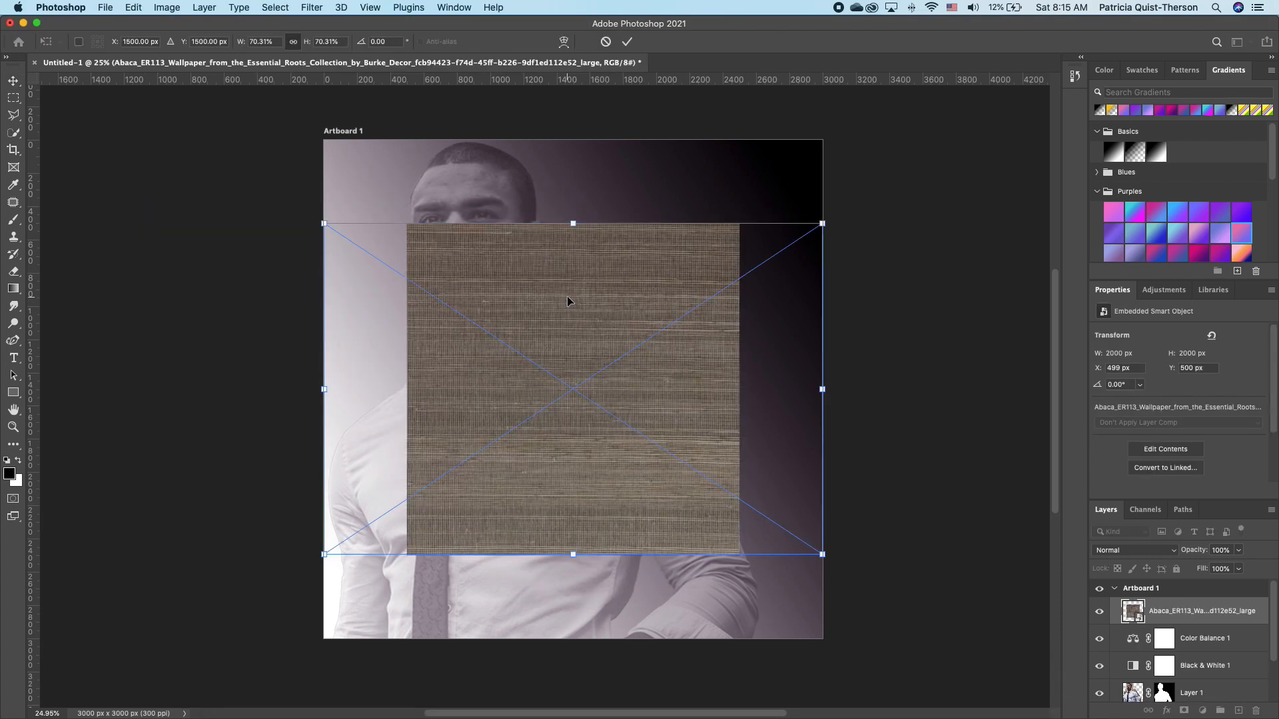
key(Return)
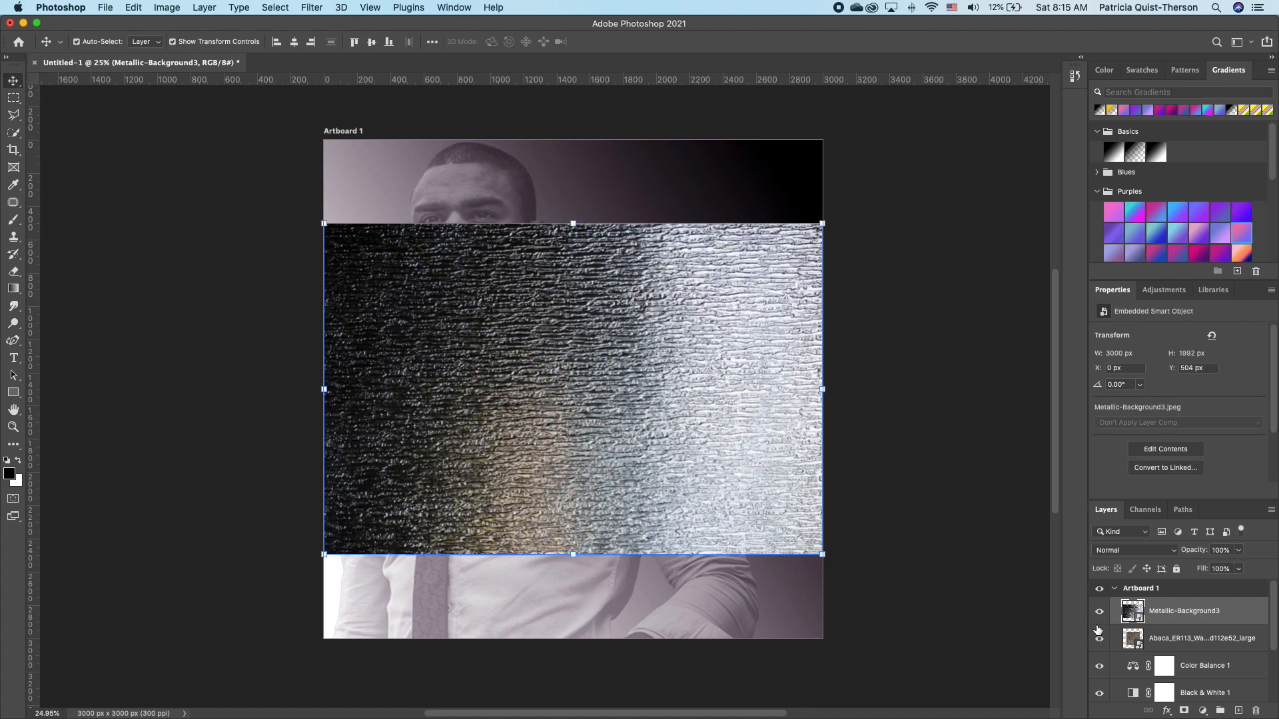
click(1099, 611)
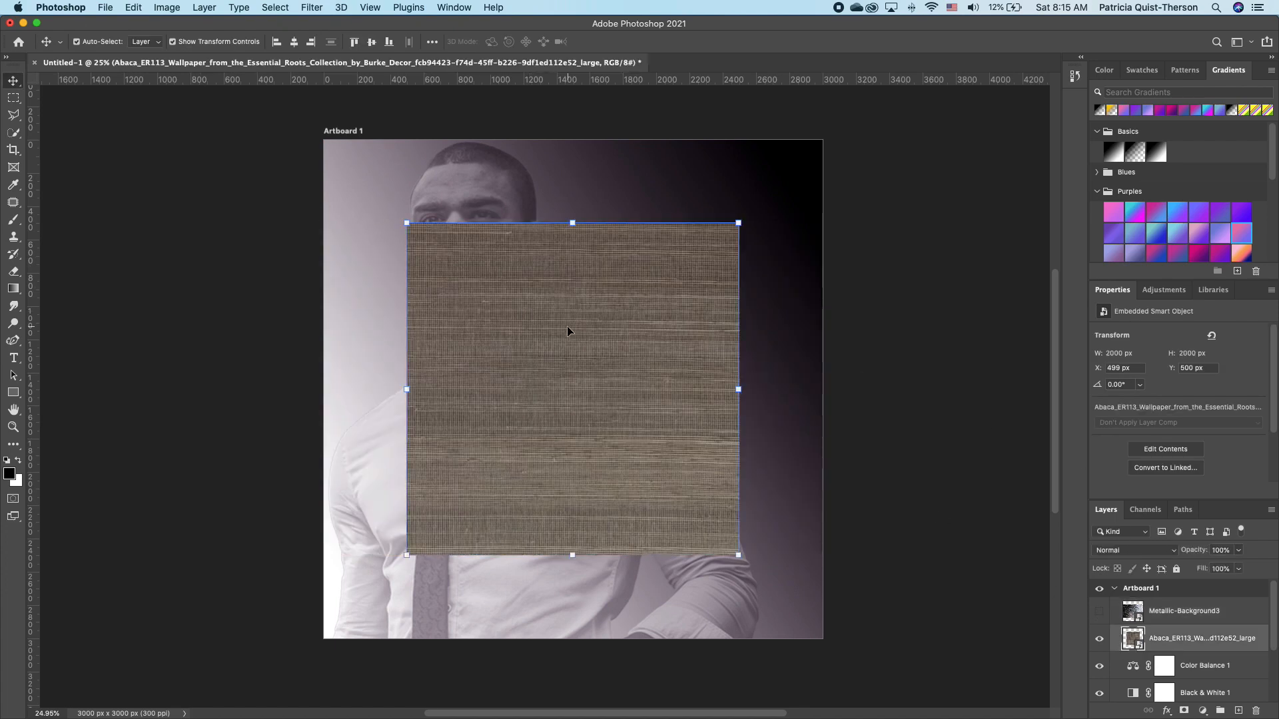
Scale Abaca to fill the artboard at 24% opacity, then show Metallic-Background3 again.
drag(566, 325, 470, 253)
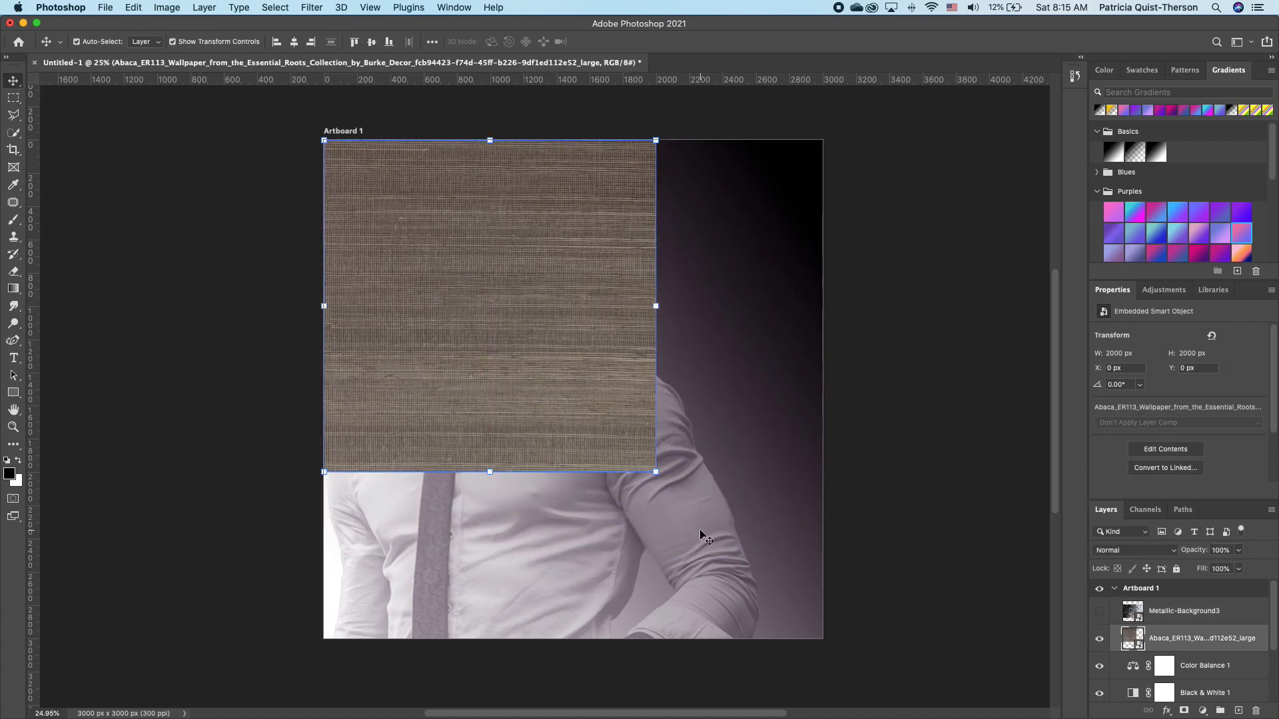
drag(656, 473, 807, 651)
key(Return)
key(super+0)
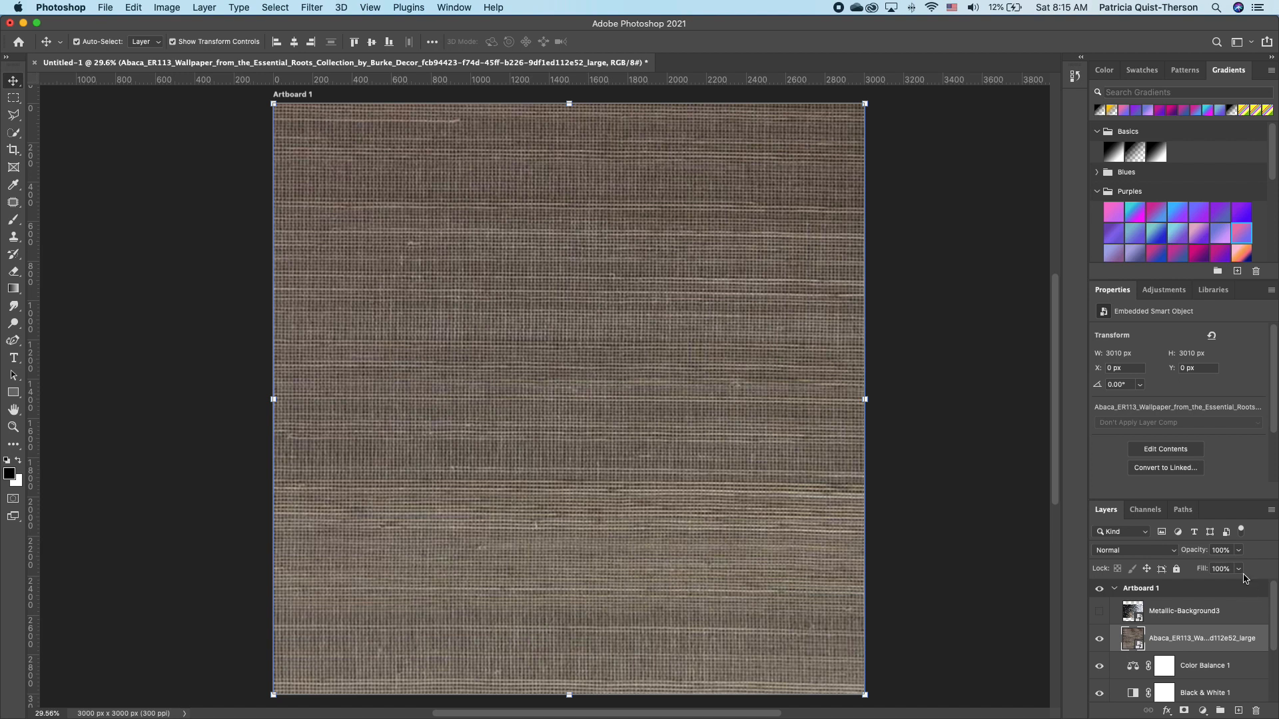
click(1243, 552)
drag(1240, 568, 1192, 570)
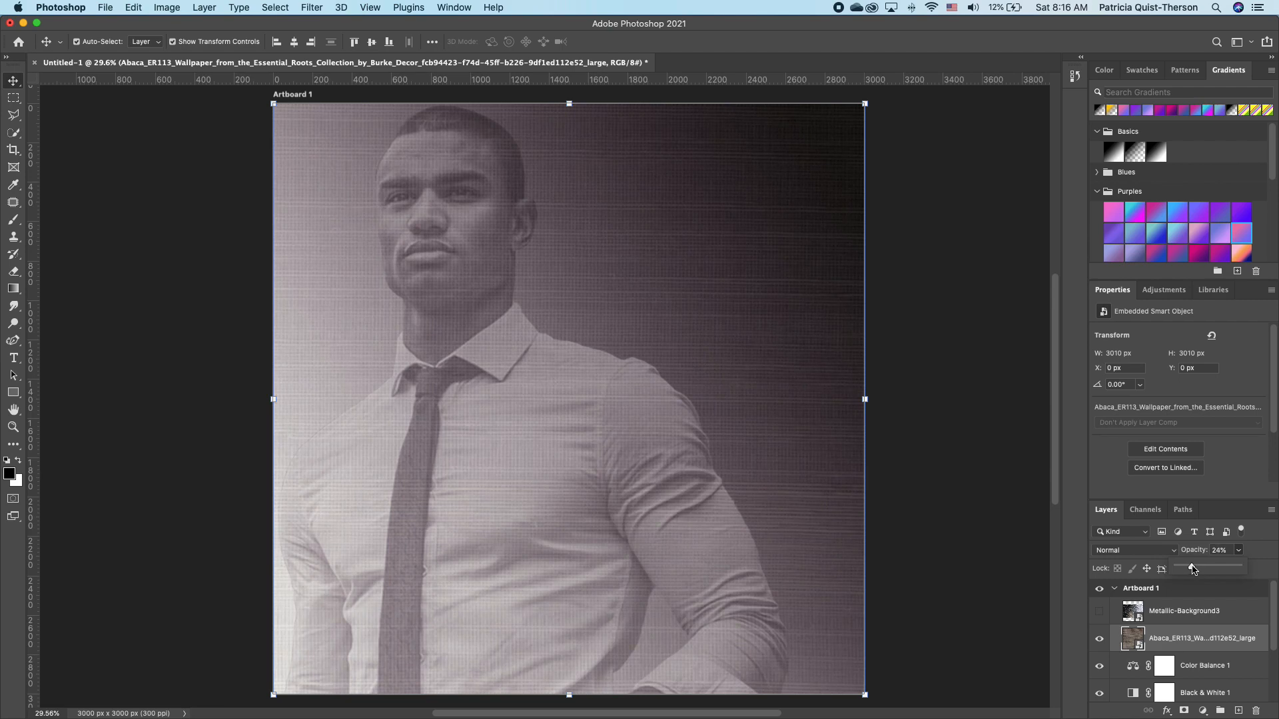
click(1099, 610)
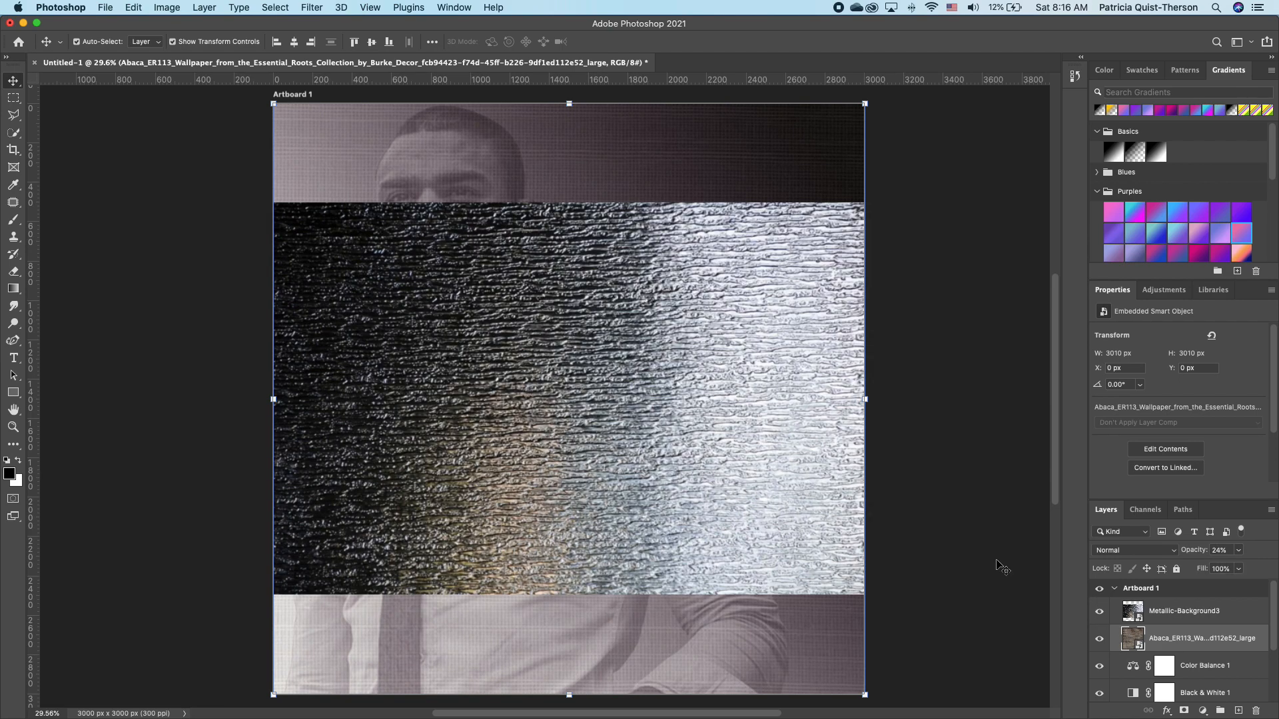
Move and enlarge the Metallic-Background3 texture over the whole artboard.
drag(499, 337, 472, 238)
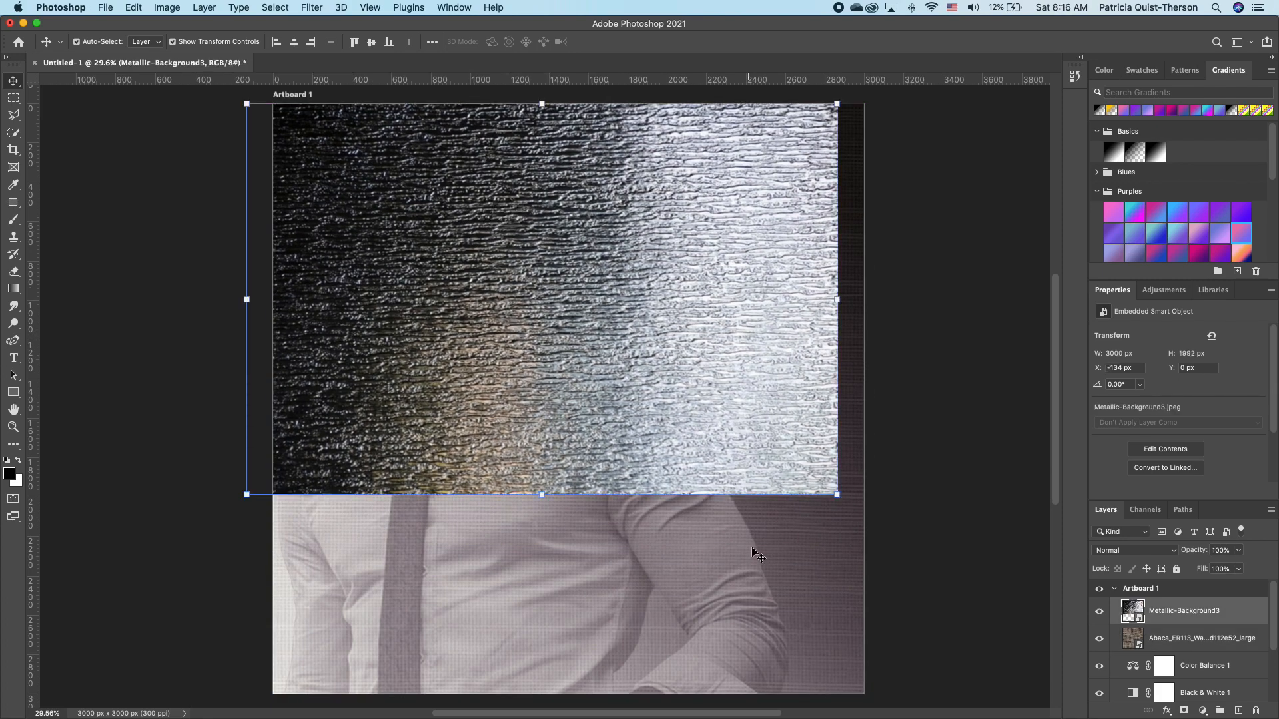
drag(837, 494, 750, 632)
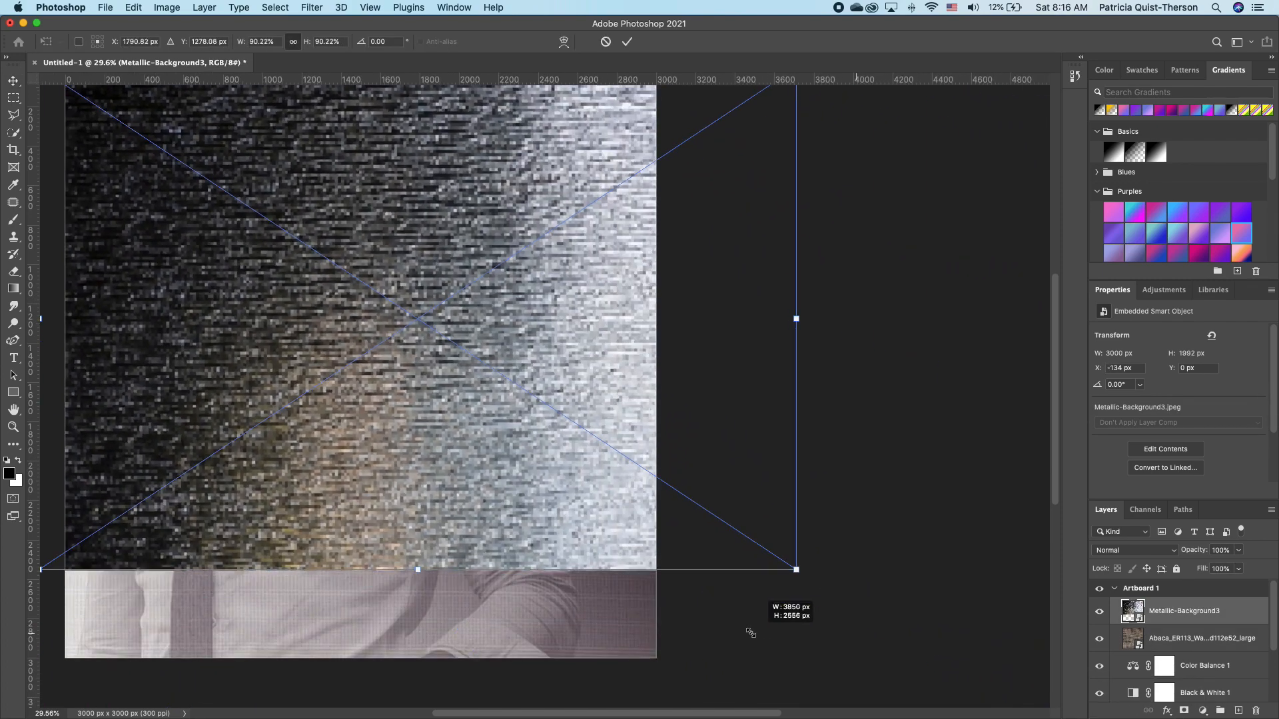
key(Return)
key(ctrl+0)
Set Metallic-Background3 to 51% opacity and 13% fill, and add a layer mask.
click(1238, 569)
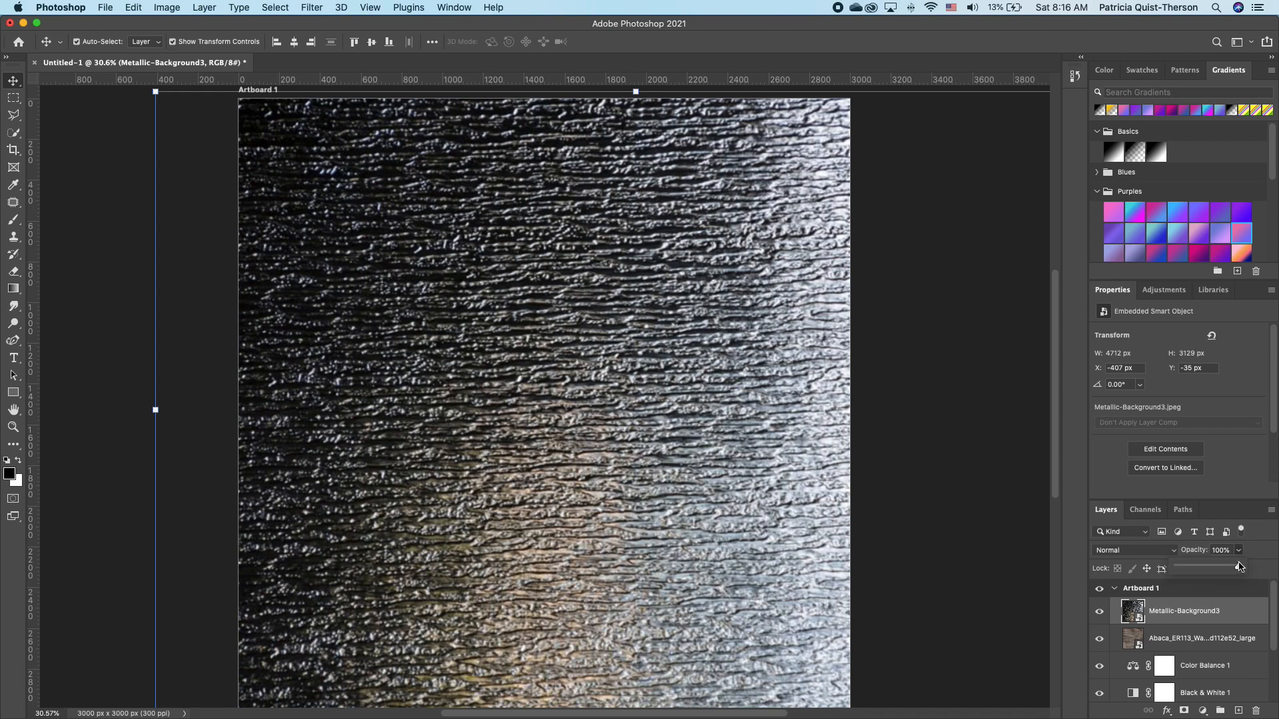
drag(1240, 567, 1206, 592)
click(1238, 569)
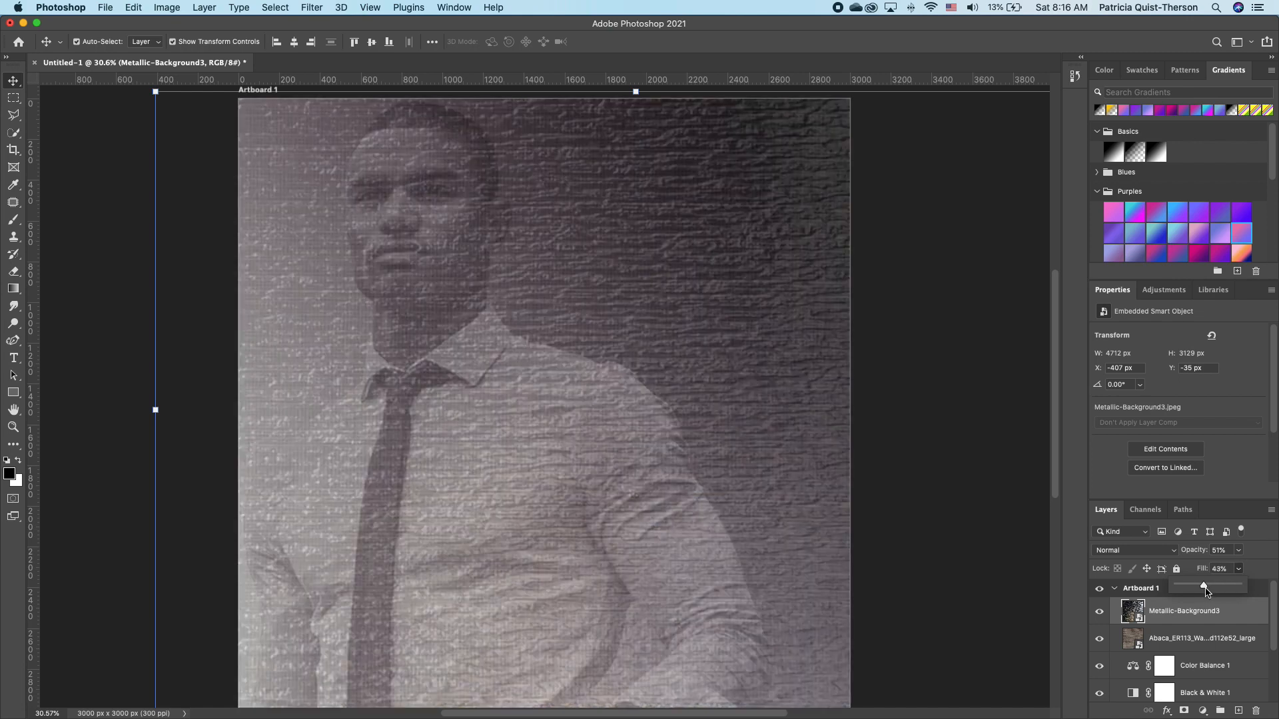
drag(1195, 589, 1191, 589)
click(866, 337)
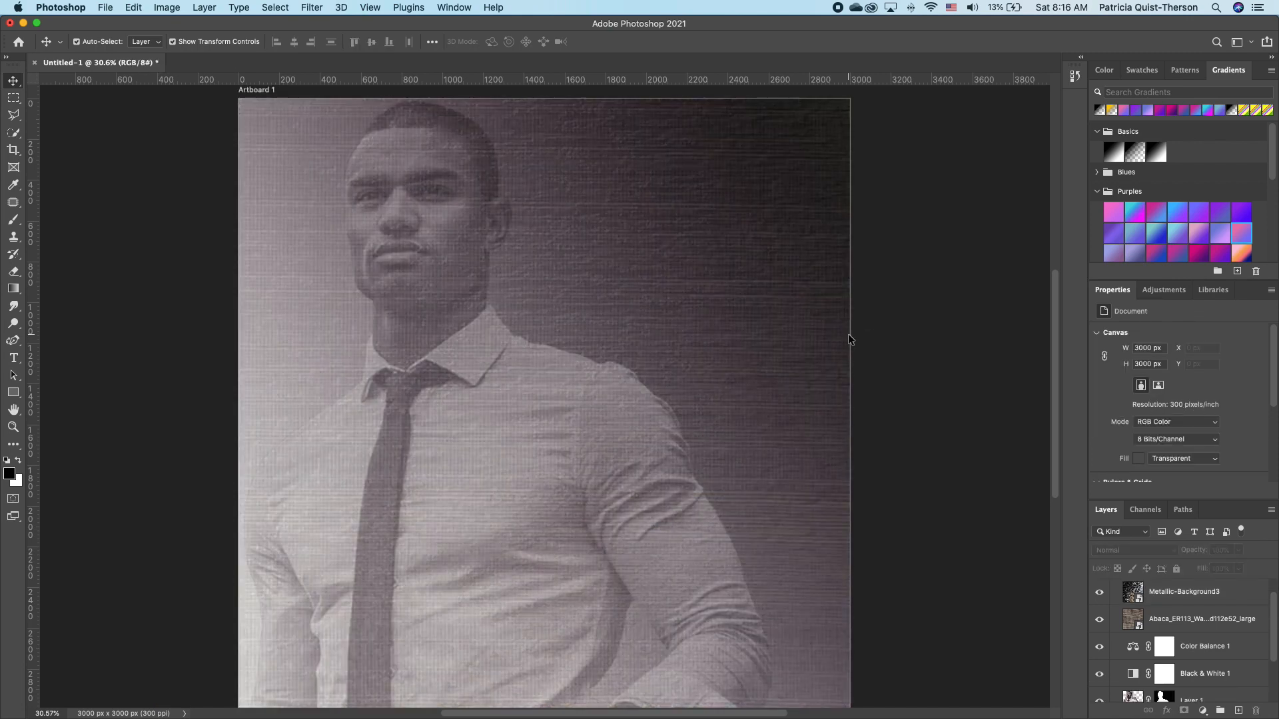
click(1205, 593)
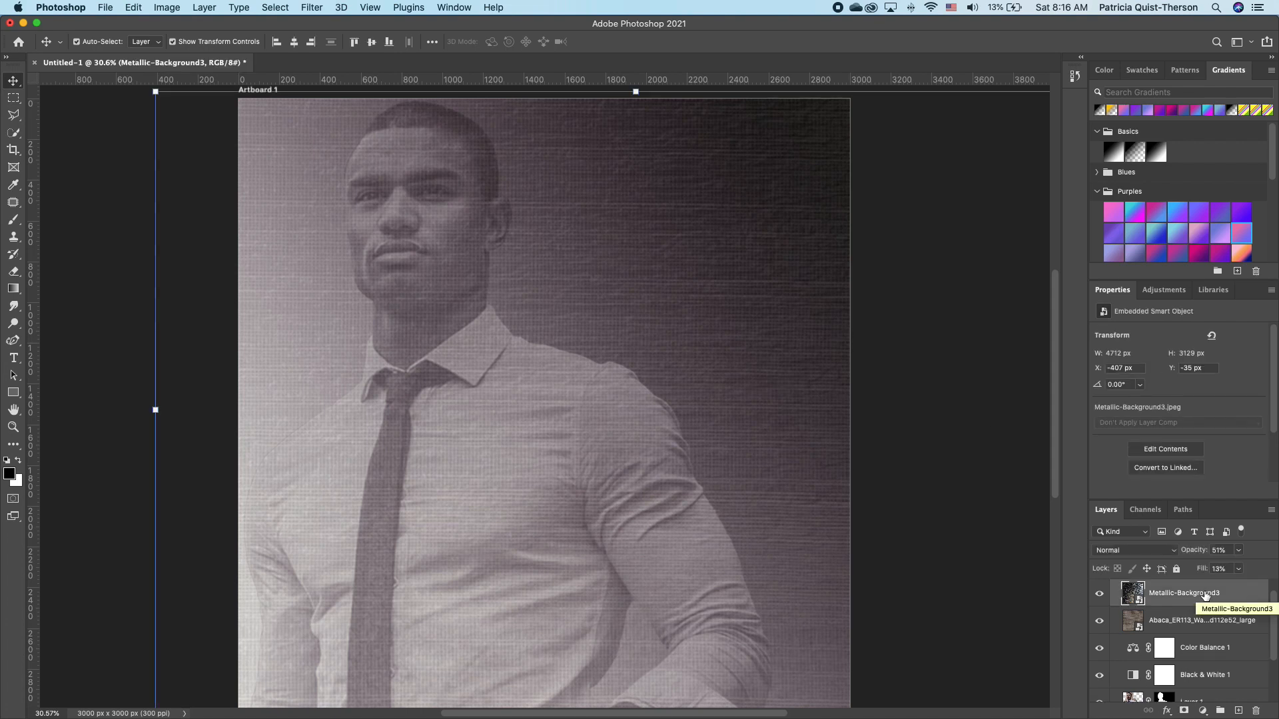
click(1189, 711)
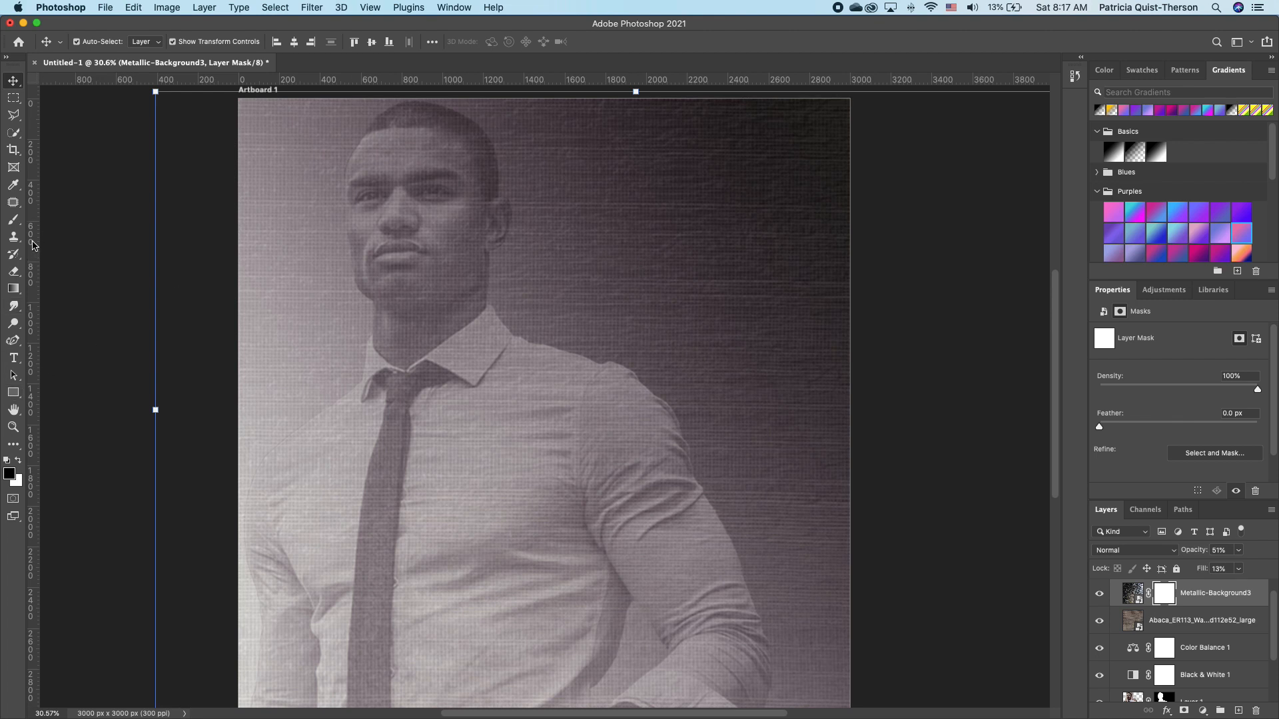
Choose the Soft Round brush and toggle the Metallic-Background3 mask off and back on.
click(10, 224)
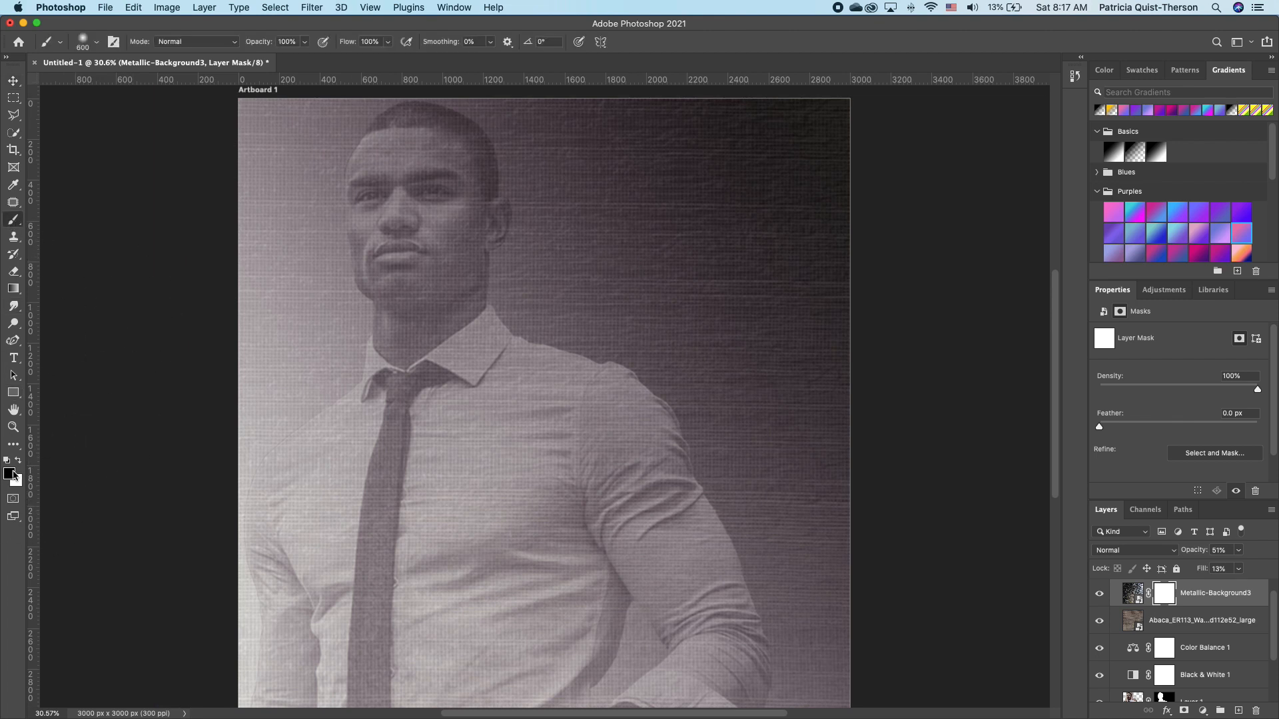
click(97, 42)
click(132, 221)
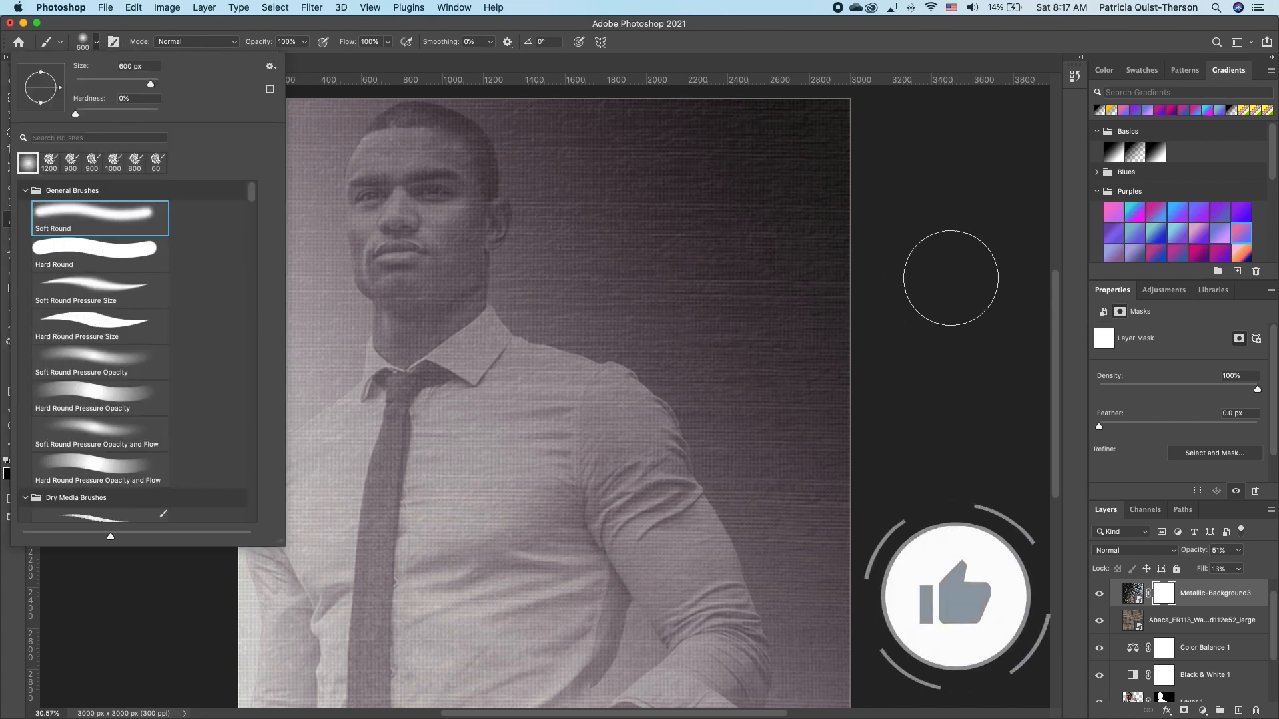
click(951, 278)
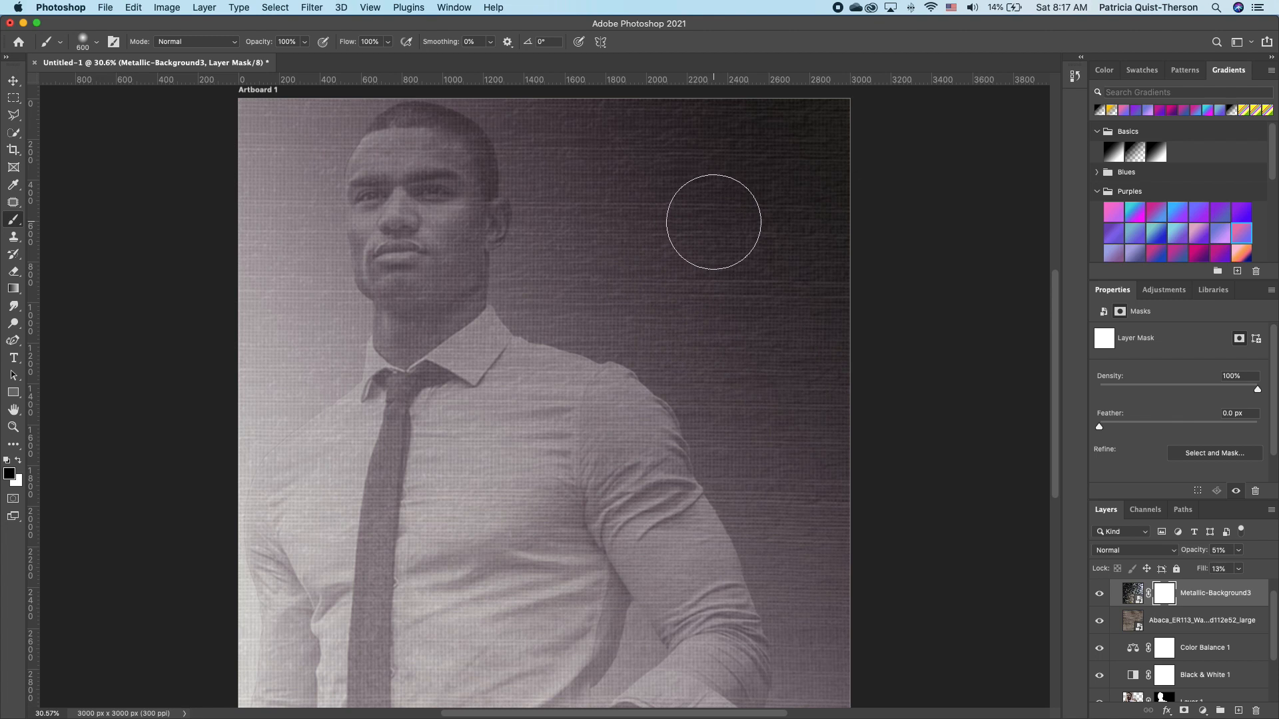
right_click(1166, 598)
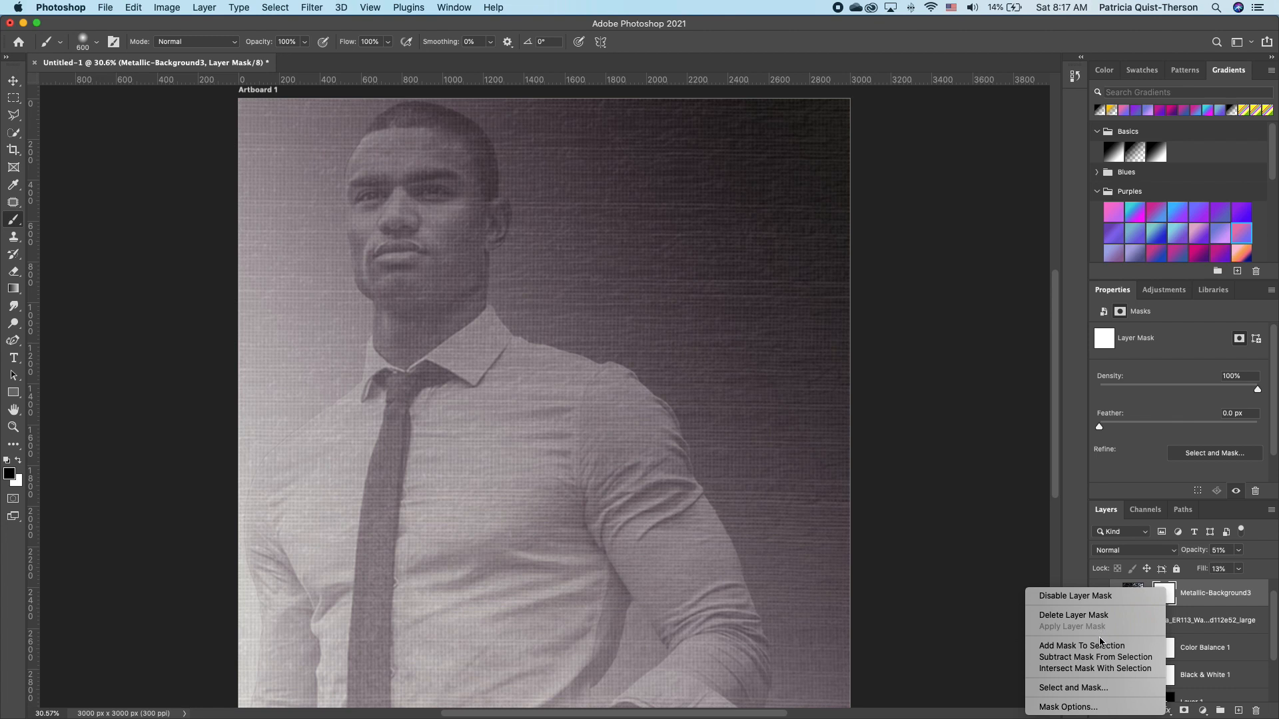
click(1097, 601)
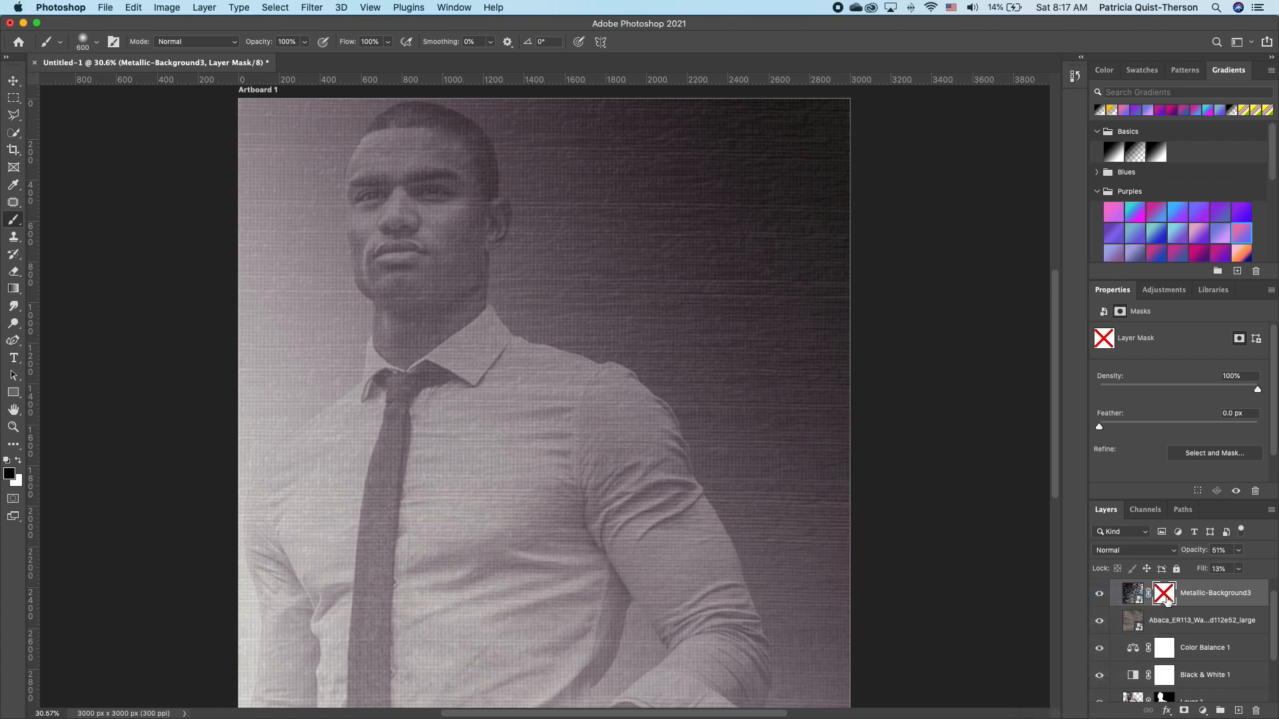
shift+click(1166, 597)
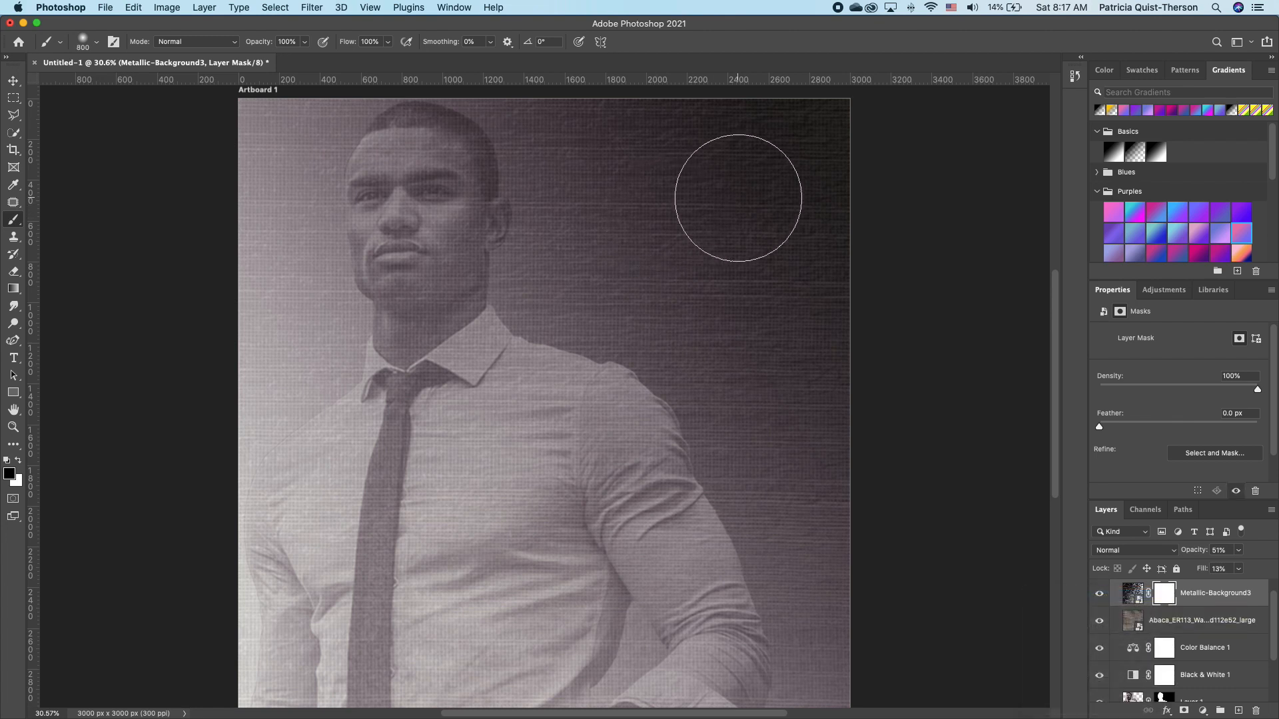
Paint black on the mask at up to 1400 px over the face, right background and shirt.
key(bracketright)
key(bracketright)
key(bracketright)
key(bracketright)
mouse_move(766, 179)
mouse_down()
mouse_move(782, 157)
mouse_move(758, 195)
mouse_up()
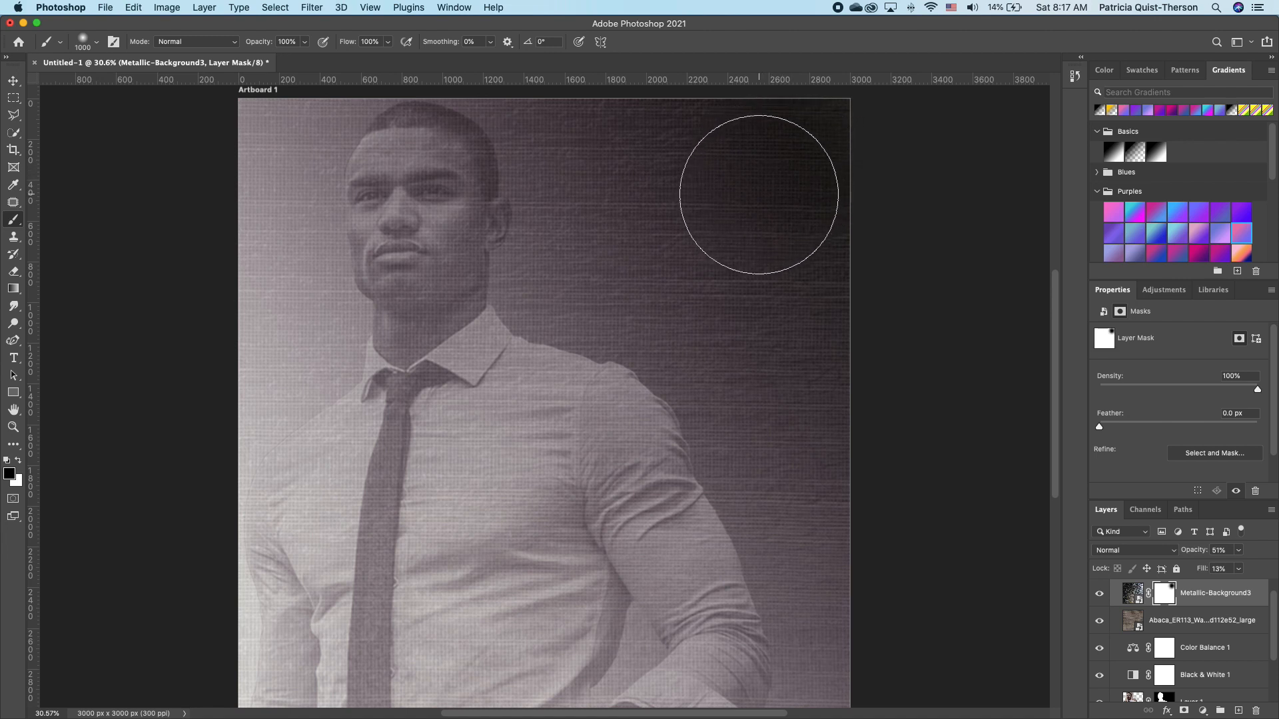
key(bracketright)
key(bracketright)
key(bracketright)
key(bracketright)
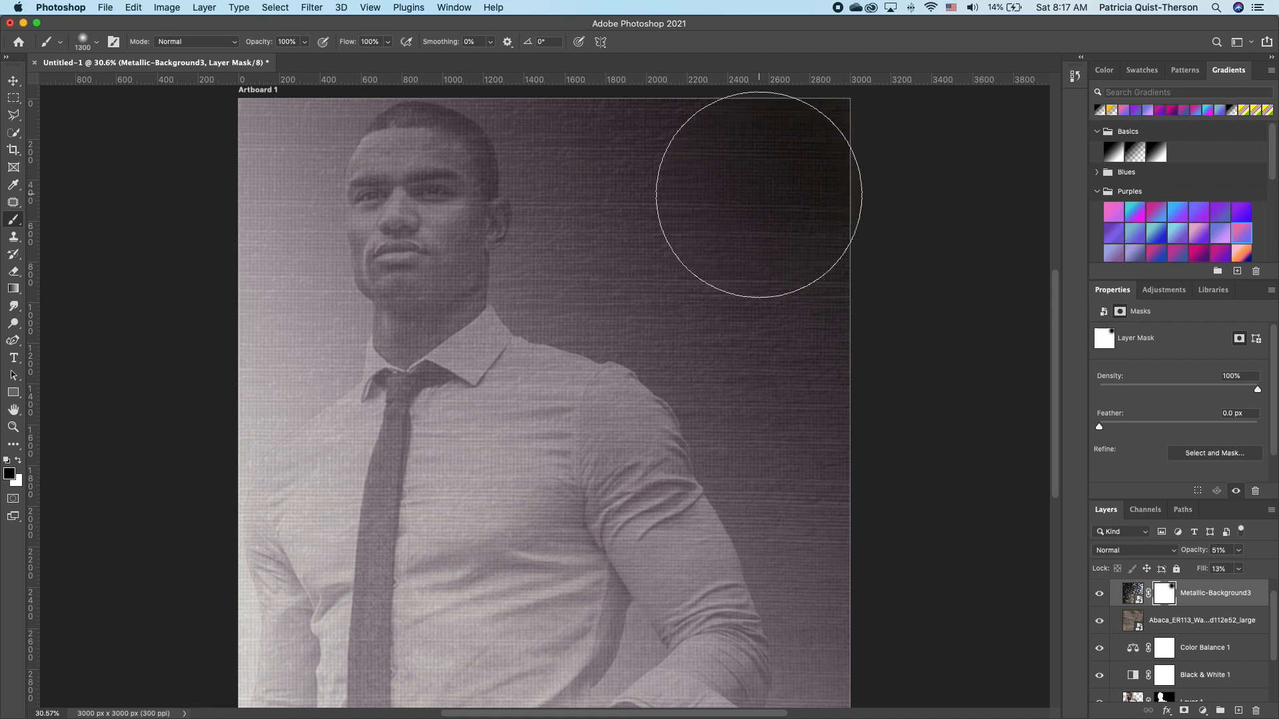
mouse_move(472, 280)
mouse_down()
mouse_move(457, 185)
mouse_move(420, 211)
mouse_move(439, 363)
mouse_up()
mouse_move(765, 594)
mouse_down()
mouse_move(808, 614)
mouse_move(785, 148)
mouse_move(793, 173)
mouse_up()
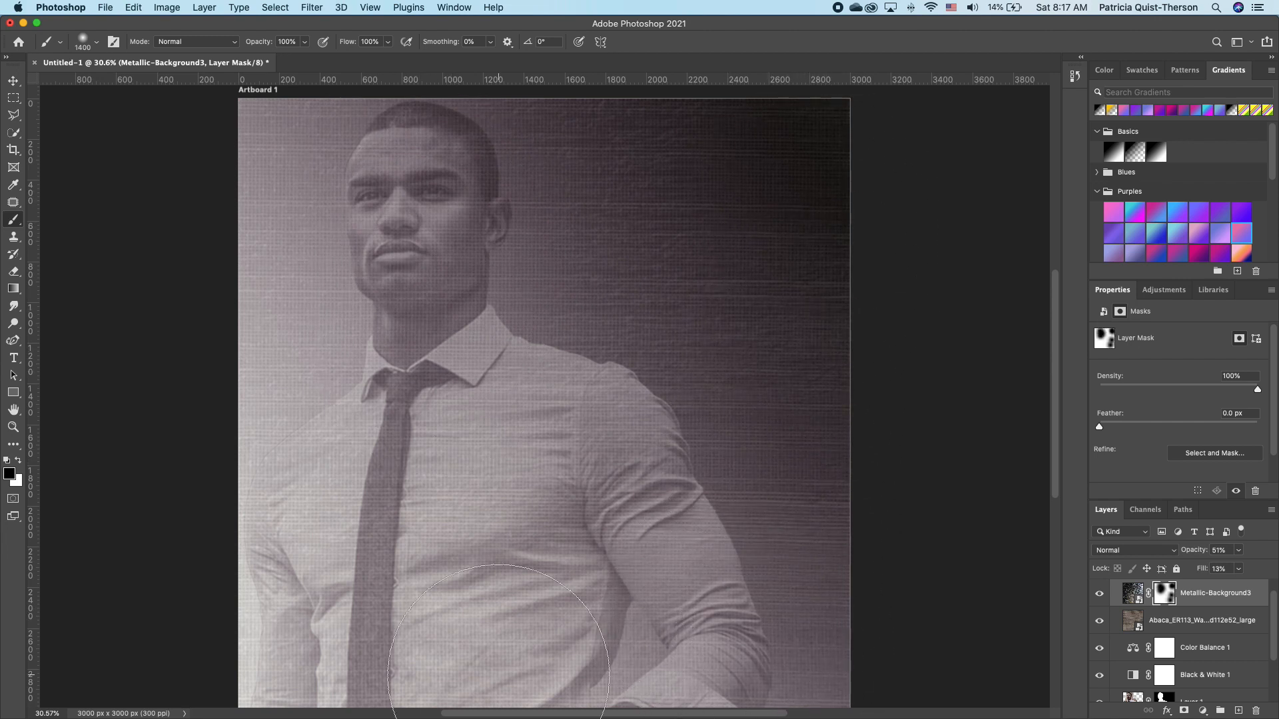
mouse_move(269, 691)
mouse_down()
mouse_move(343, 457)
mouse_move(562, 509)
mouse_move(606, 625)
mouse_move(825, 462)
mouse_move(590, 447)
mouse_up()
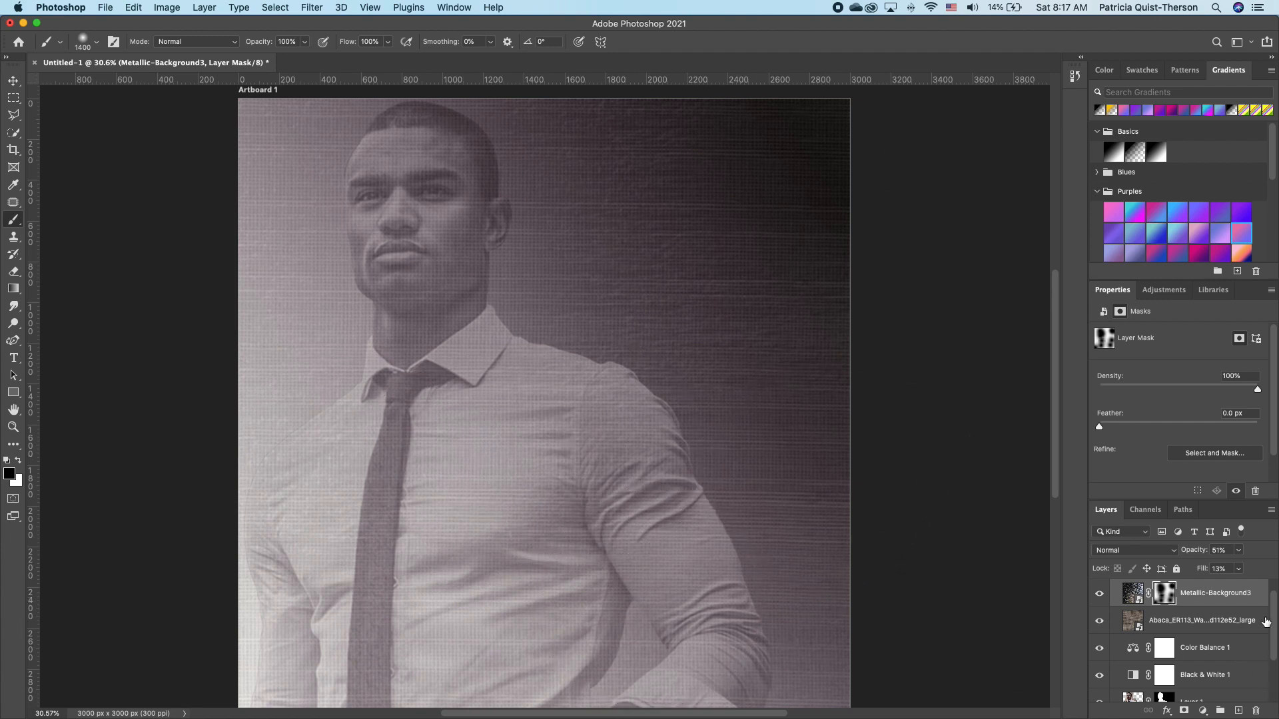
scroll(1274, 619, down, 3)
Show the suited-man photo, move it to the top, and scale it to 3870 × 2580 px.
click(1099, 688)
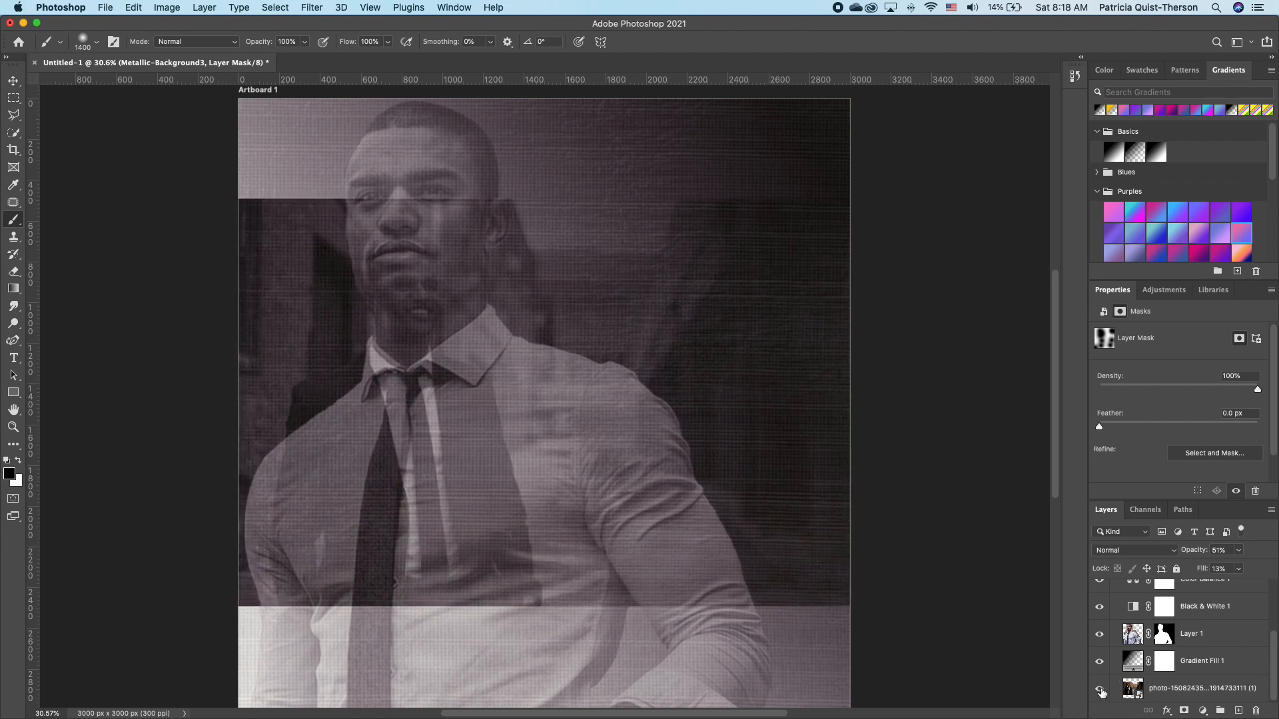
drag(1174, 693, 1204, 608)
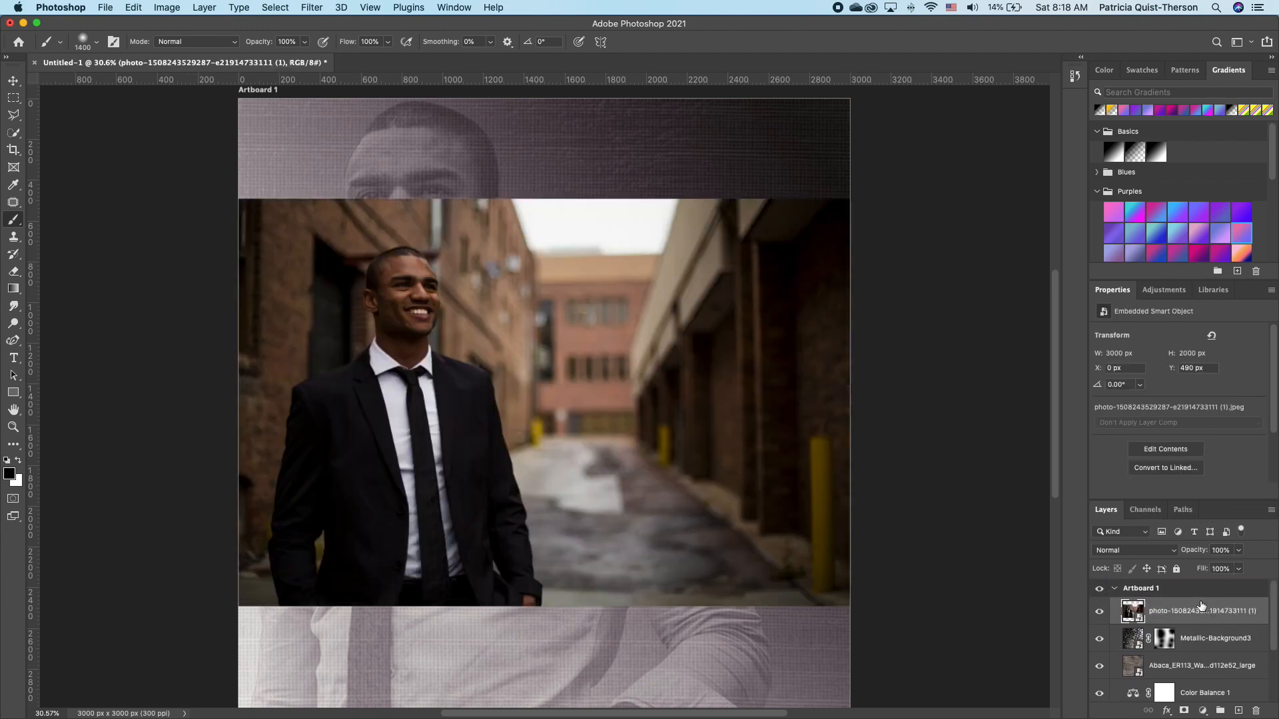
click(14, 80)
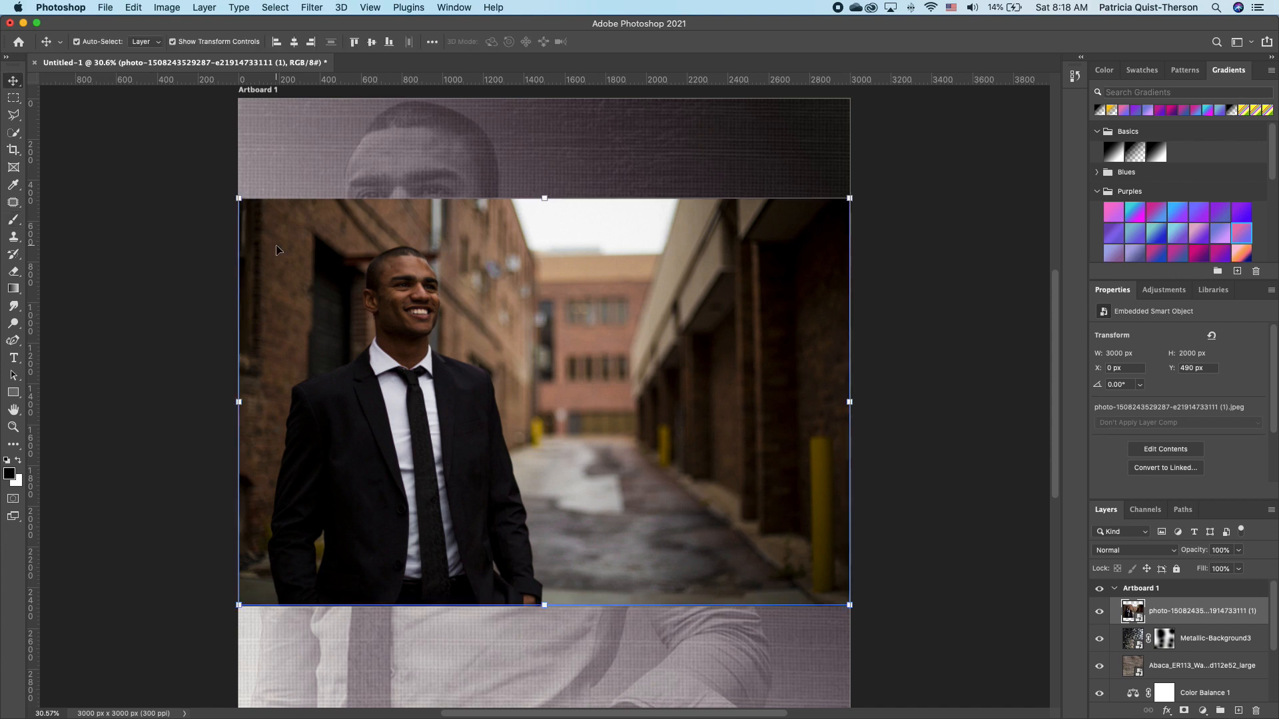
drag(453, 552, 522, 467)
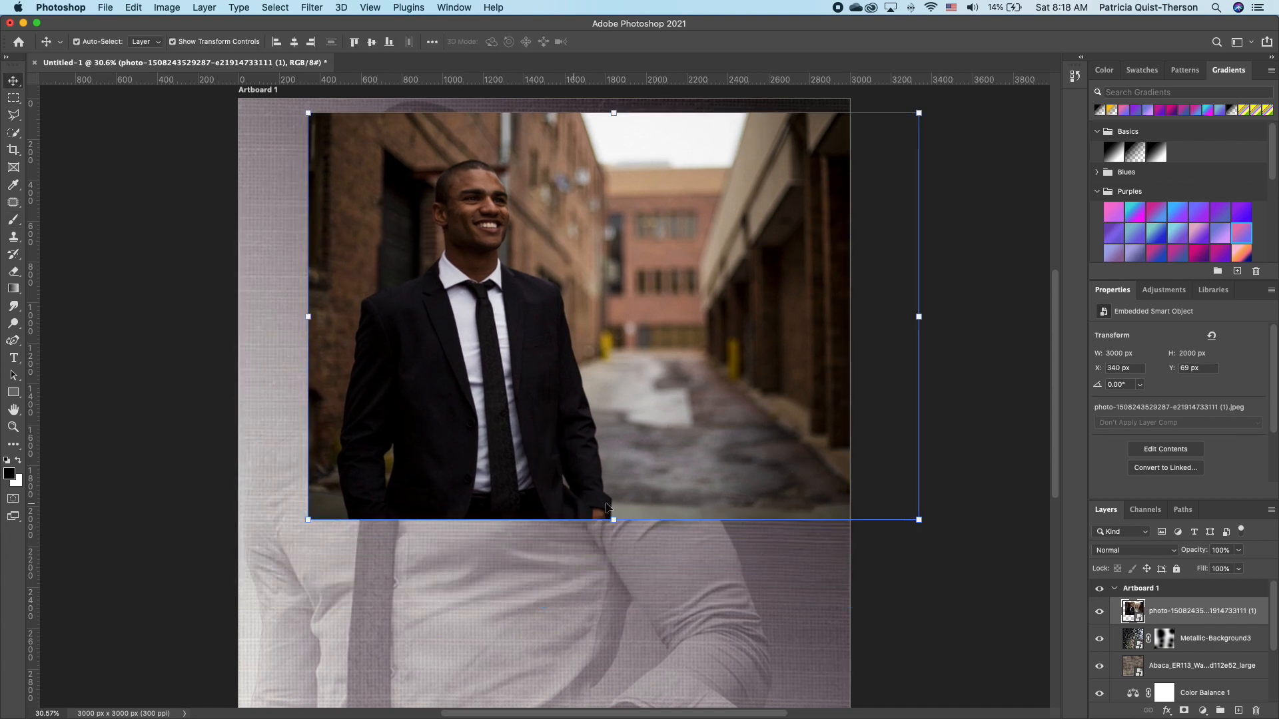
drag(918, 520, 914, 576)
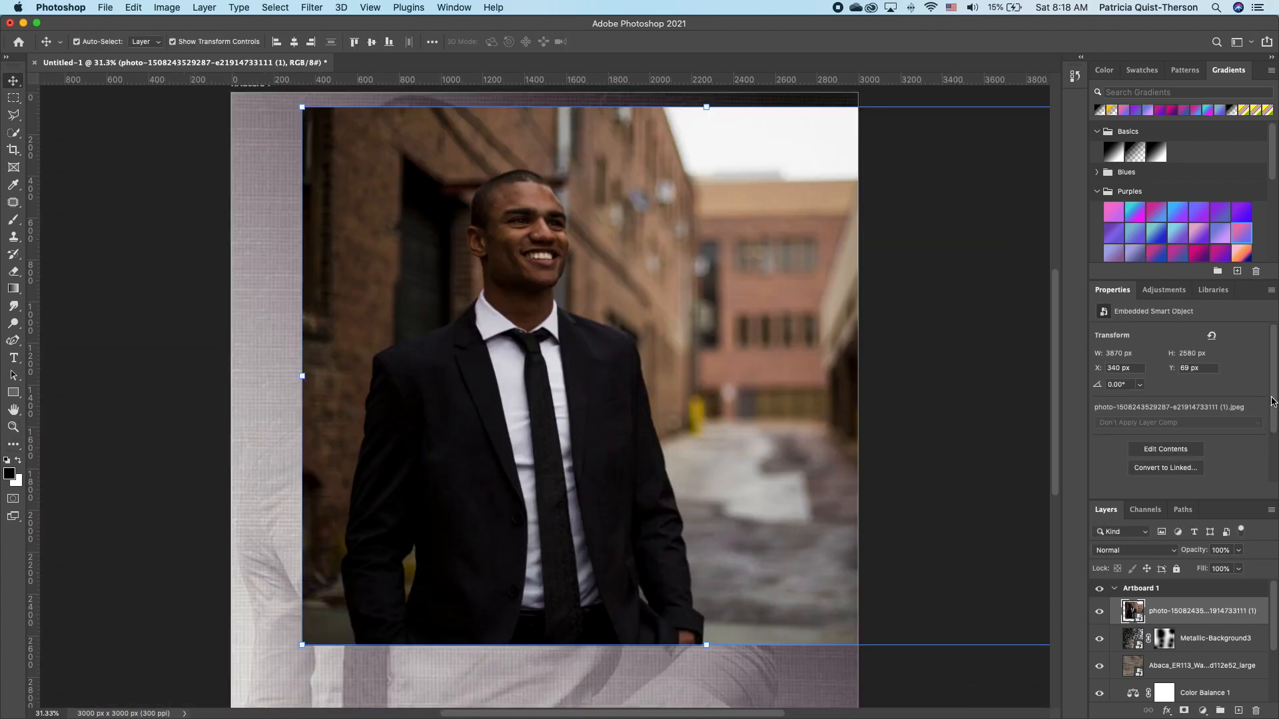
drag(1272, 401, 1276, 426)
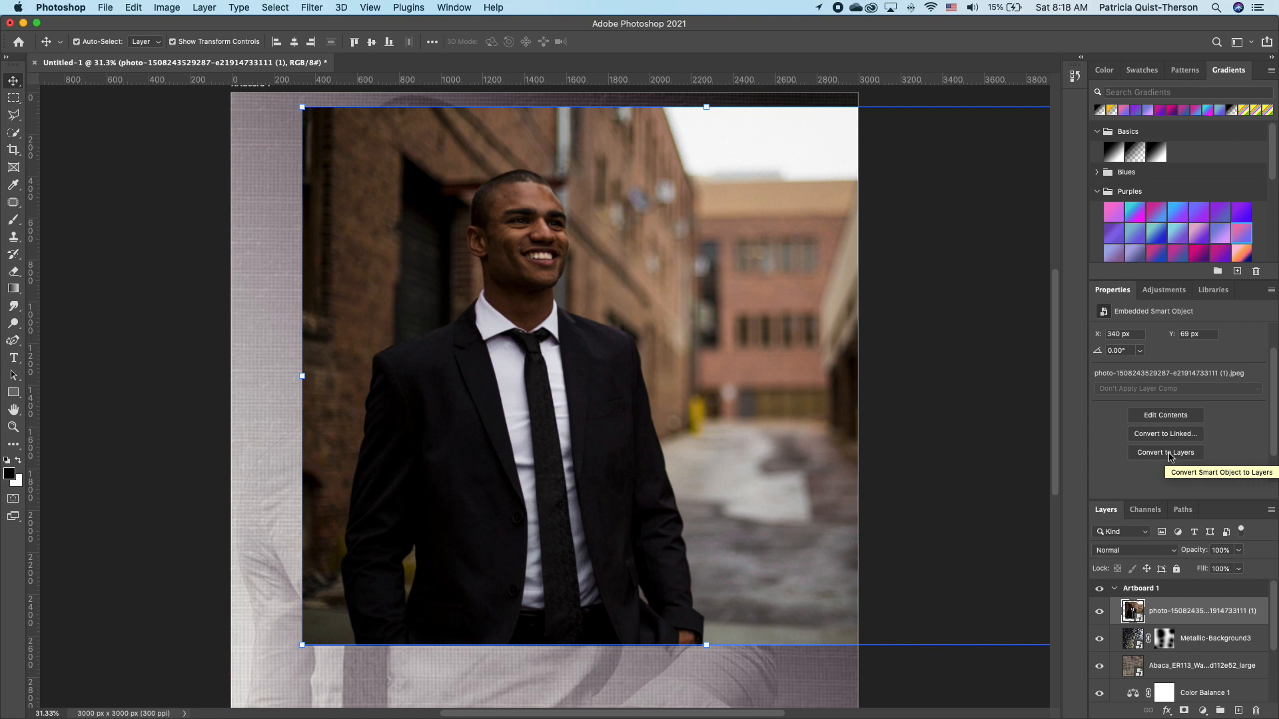
Convert the smart object photo to pixels and remove the alley background behind the man.
click(1183, 457)
click(747, 251)
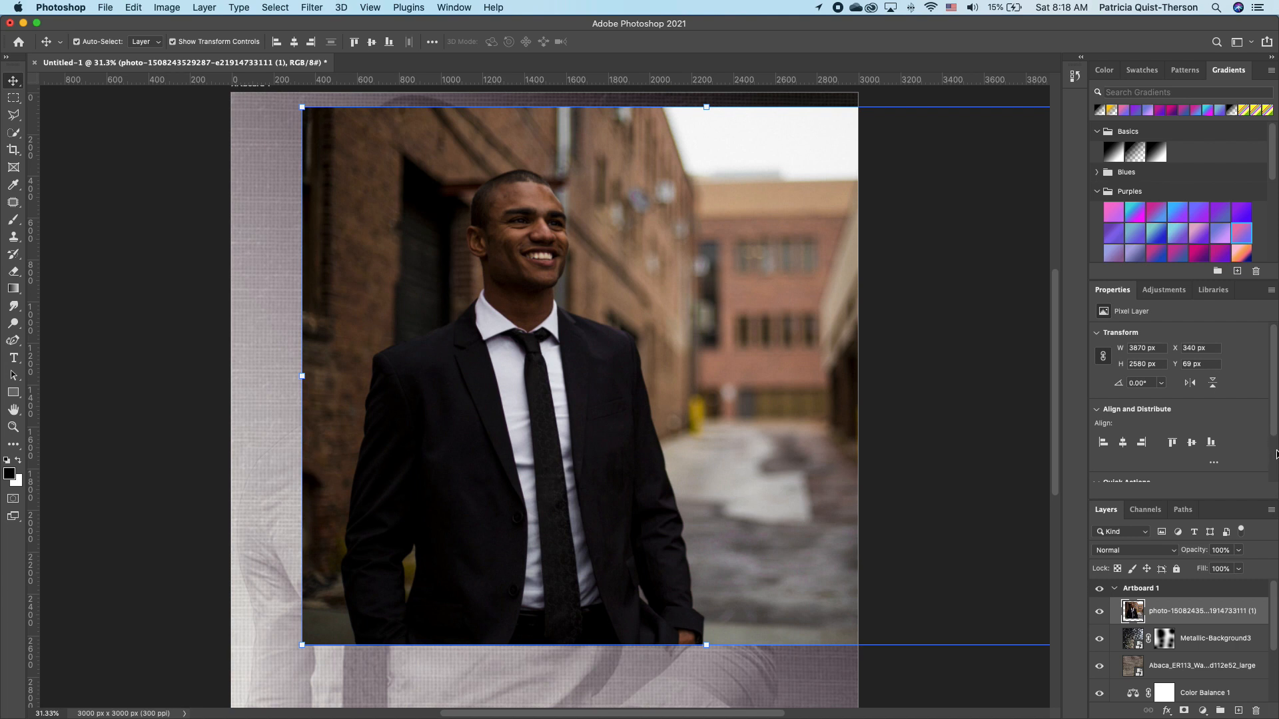
scroll(1275, 421, down, 3)
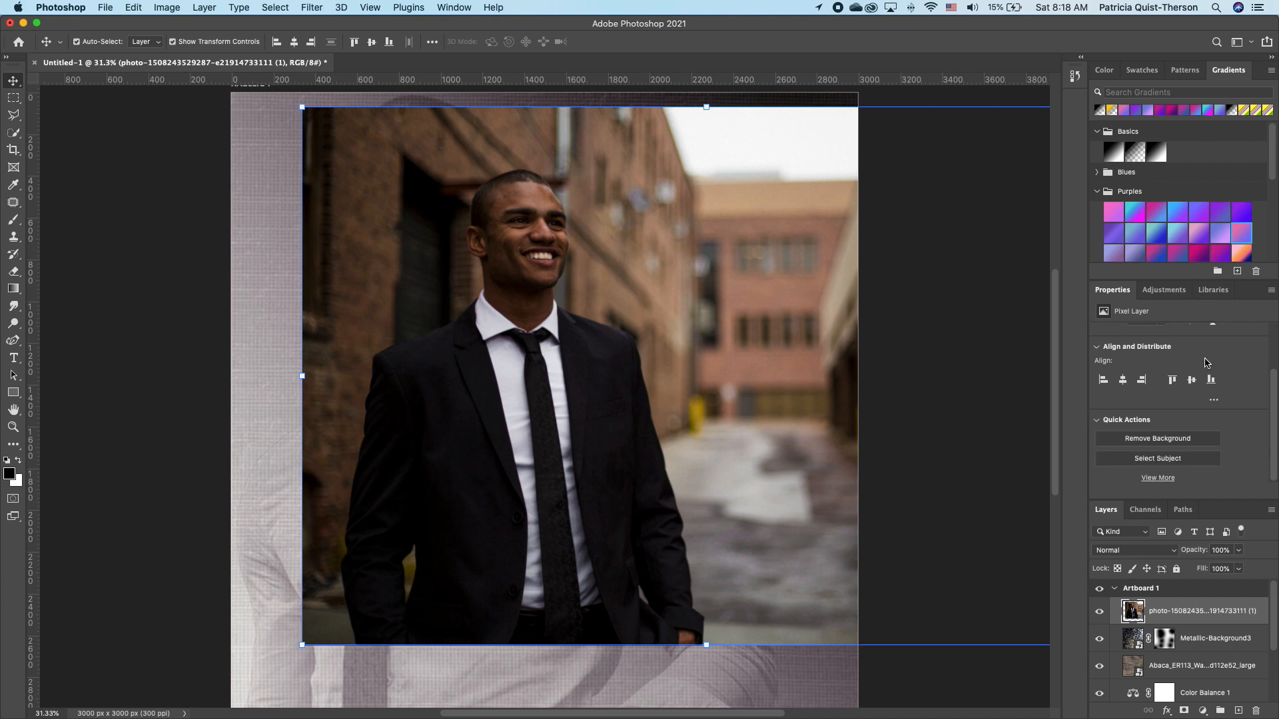
click(1174, 445)
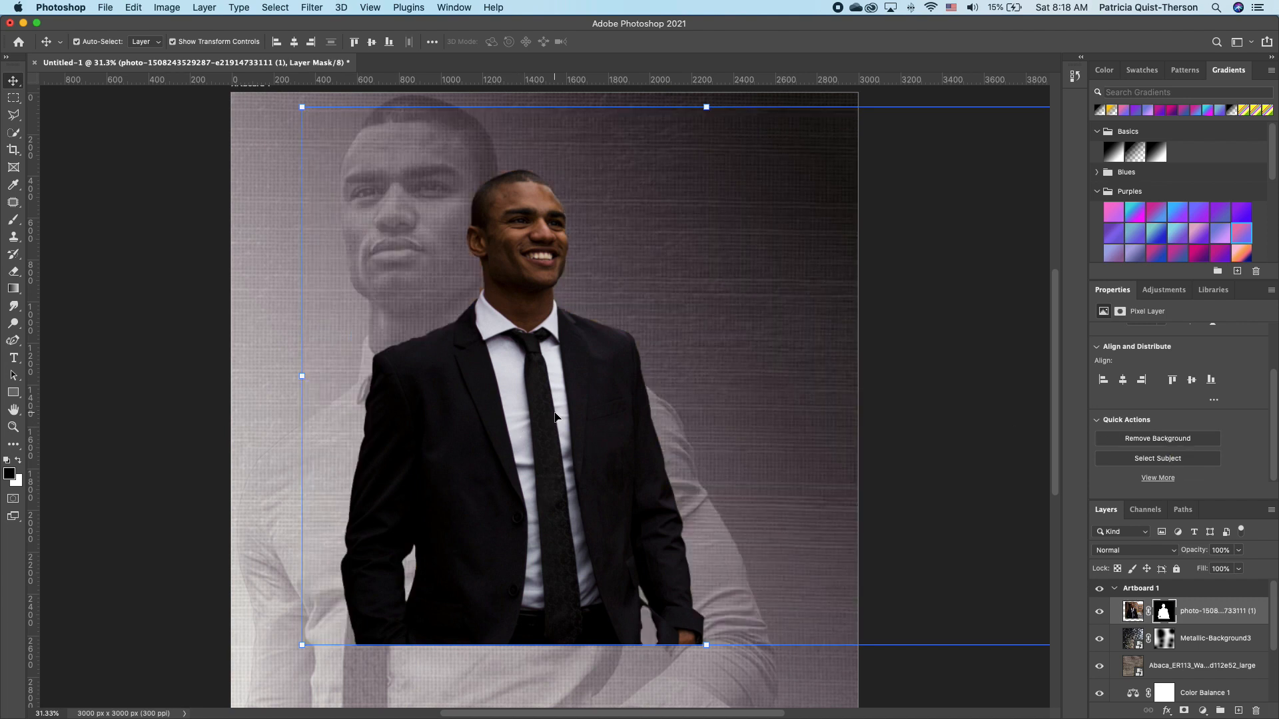
Nudge the cut-out man lower right and enlarge him slightly.
drag(519, 482, 544, 495)
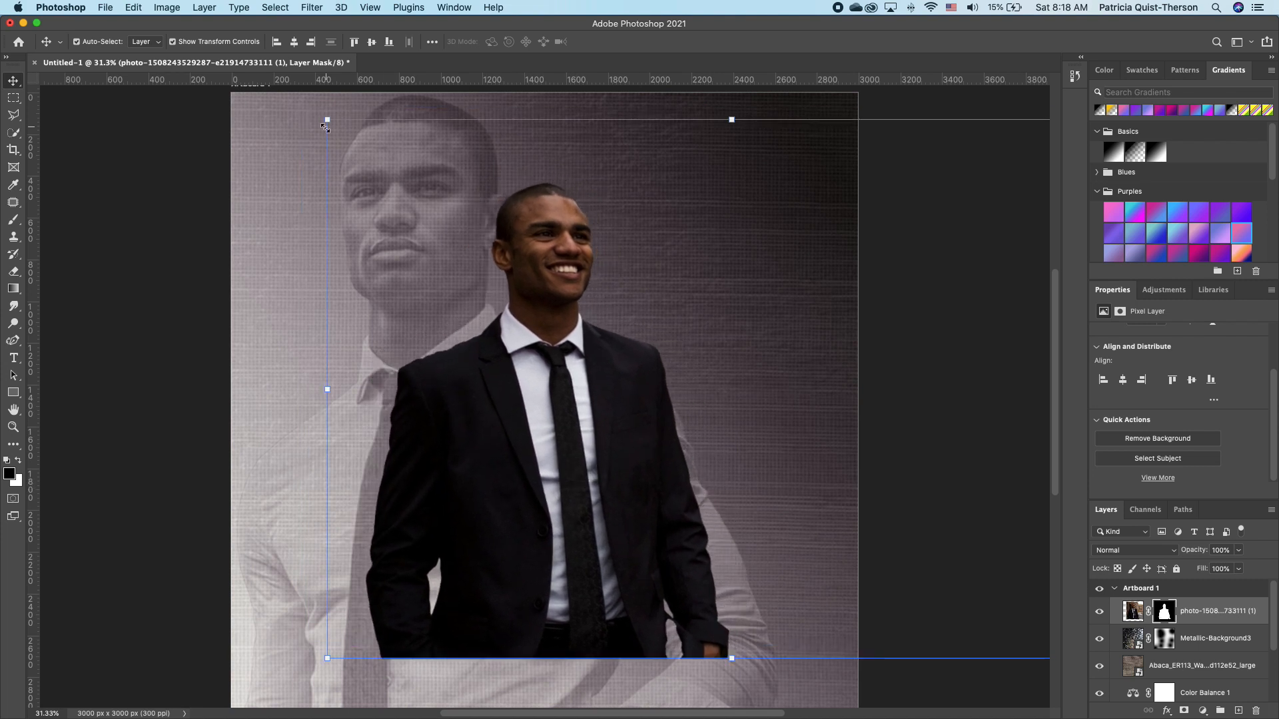
drag(326, 121, 317, 105)
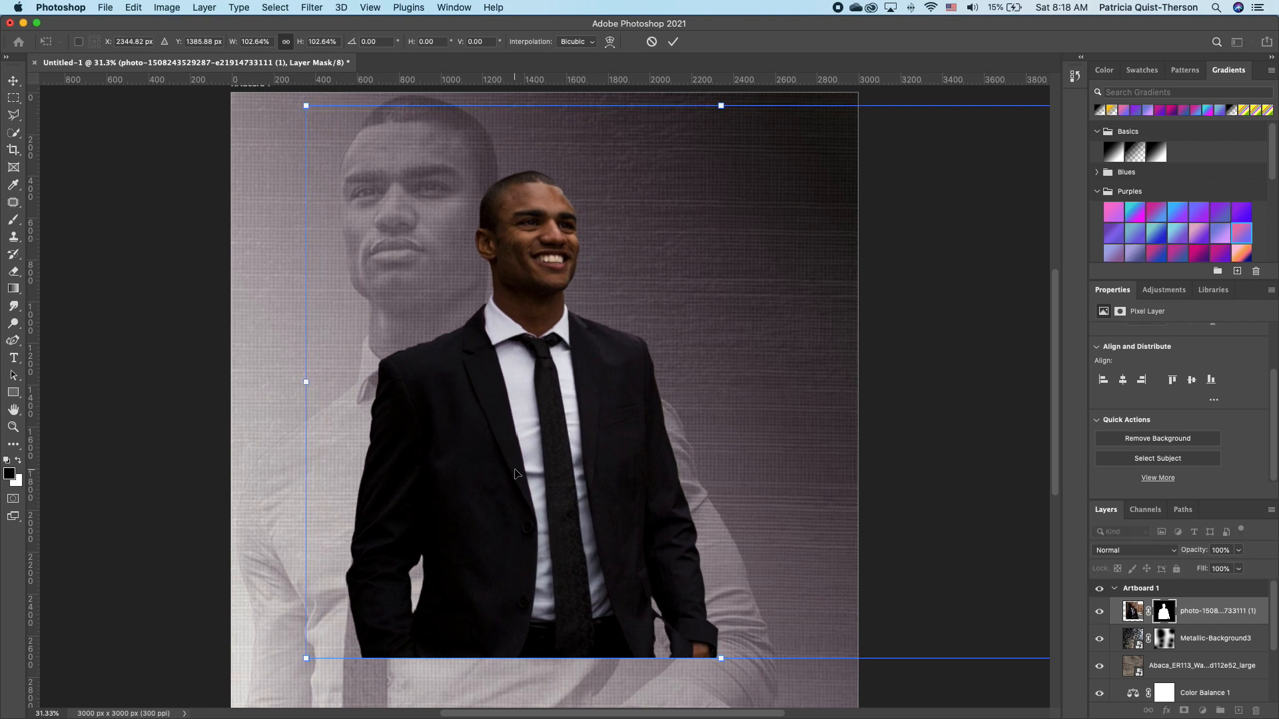
drag(547, 462, 604, 491)
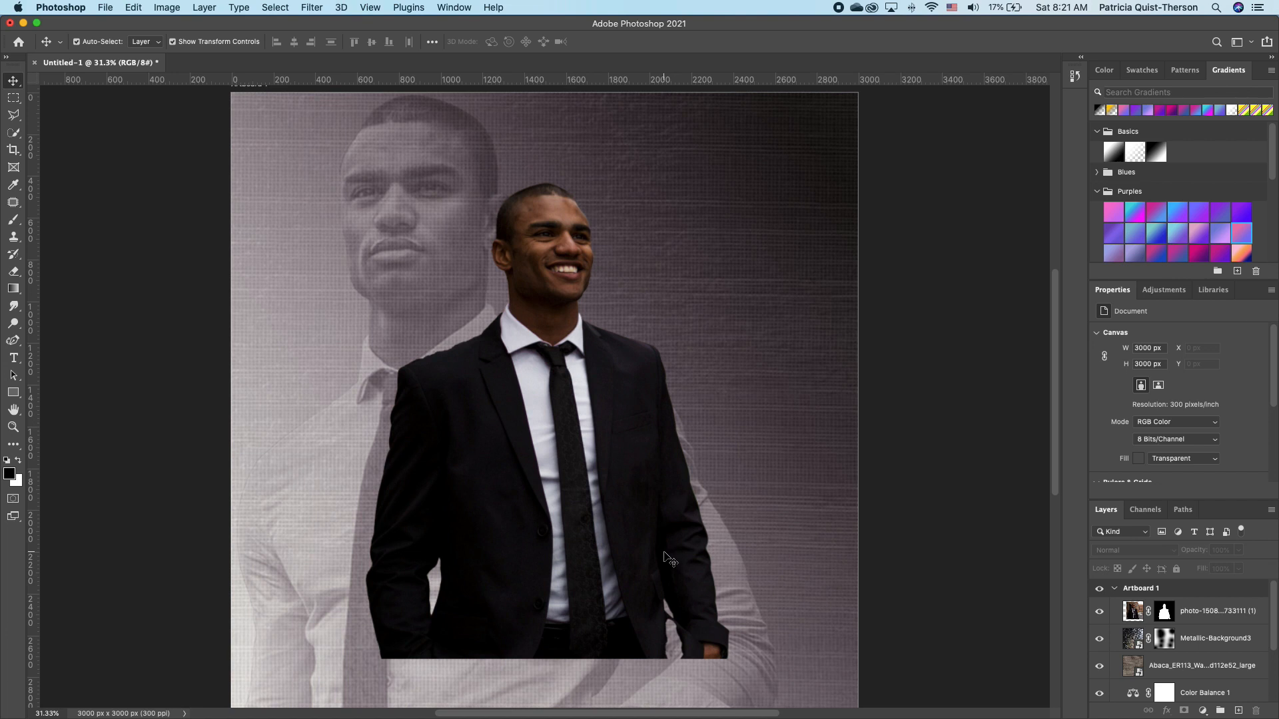
Apply the cut-out mask to the suited man's layer and shift him up and to the right.
right_click(1167, 616)
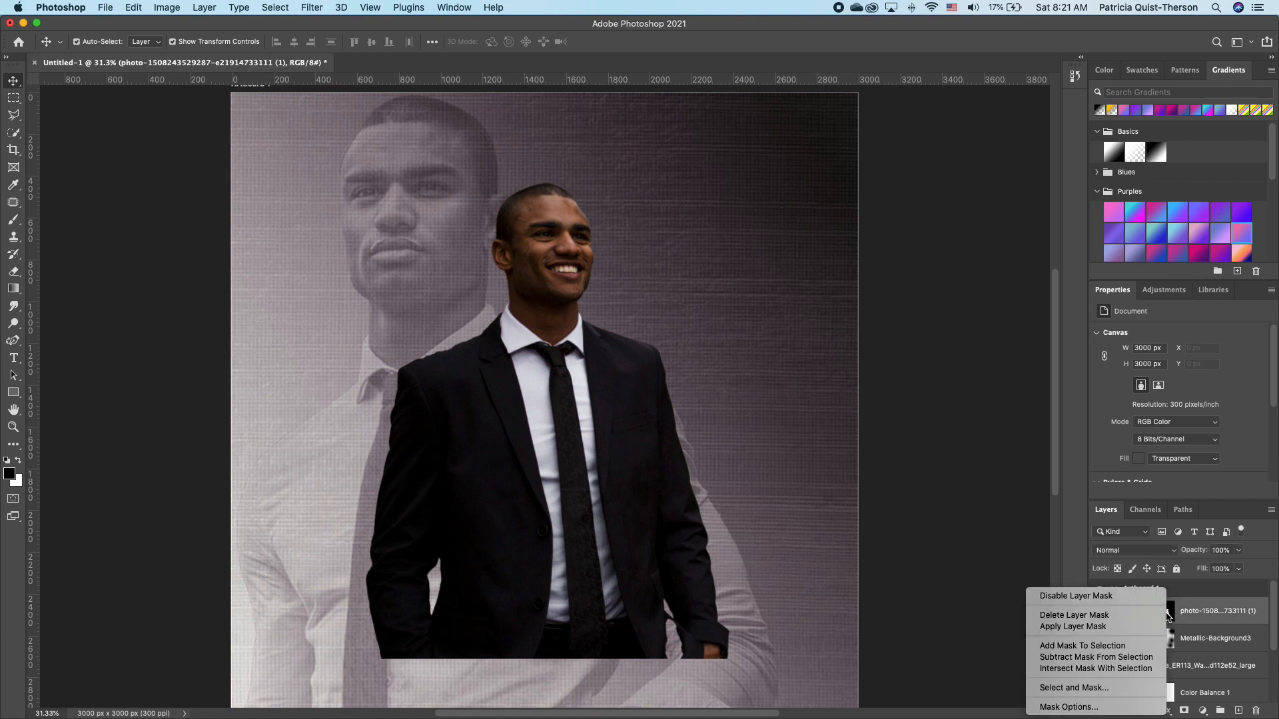
click(1100, 632)
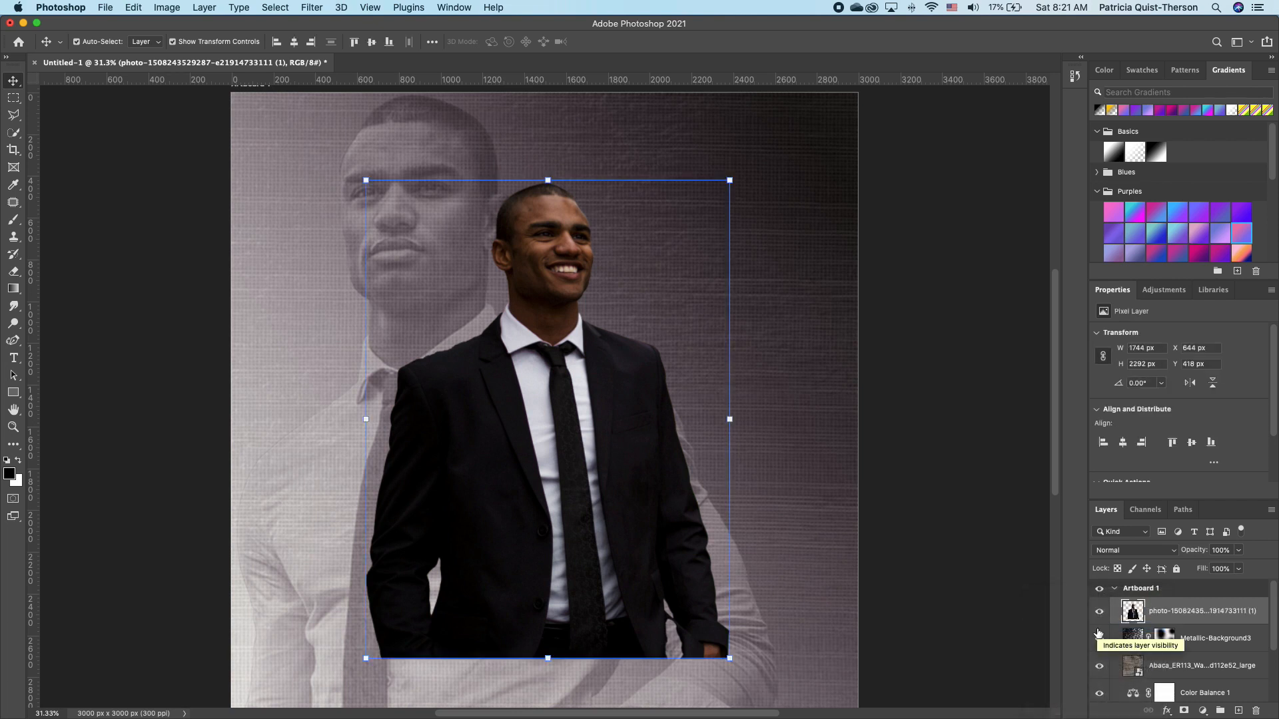
mouse_move(588, 480)
mouse_down()
mouse_move(632, 435)
mouse_move(602, 454)
mouse_move(634, 454)
mouse_move(608, 472)
mouse_up()
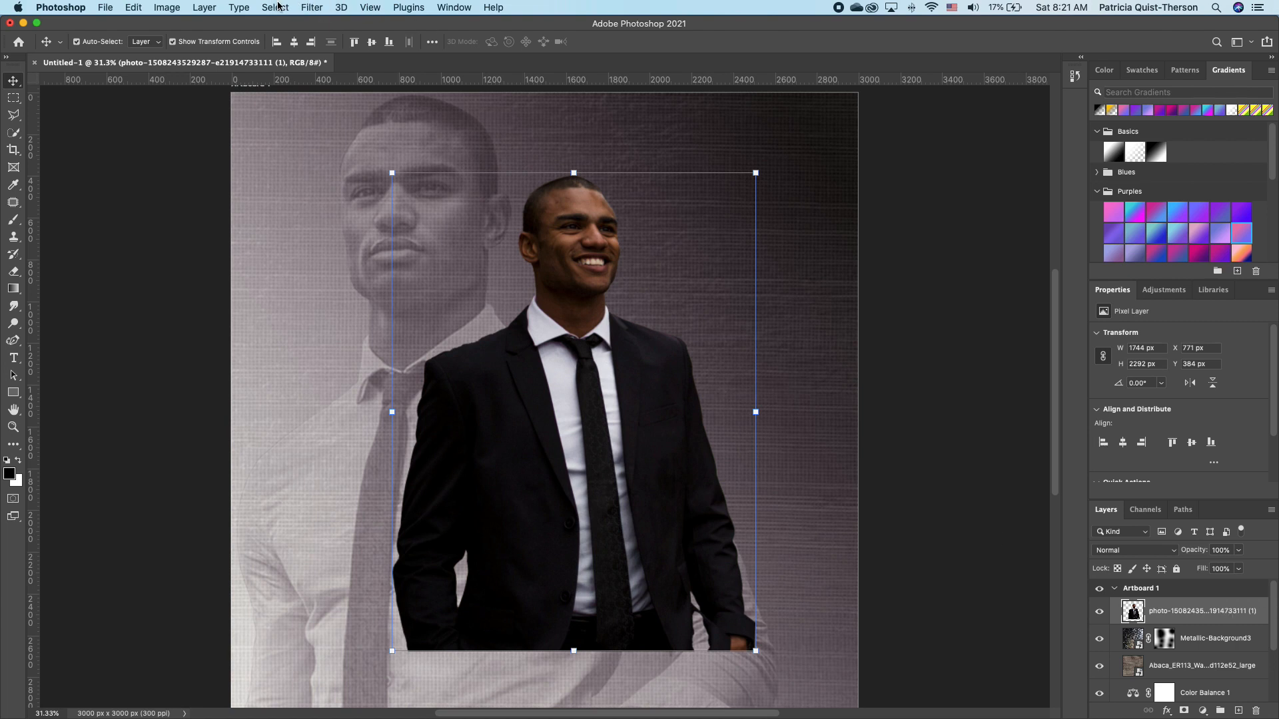
click(311, 7)
Apply a Camera Raw filter to the man: Temperature -8, Exposure +0.85, Vibrance +17.
click(355, 112)
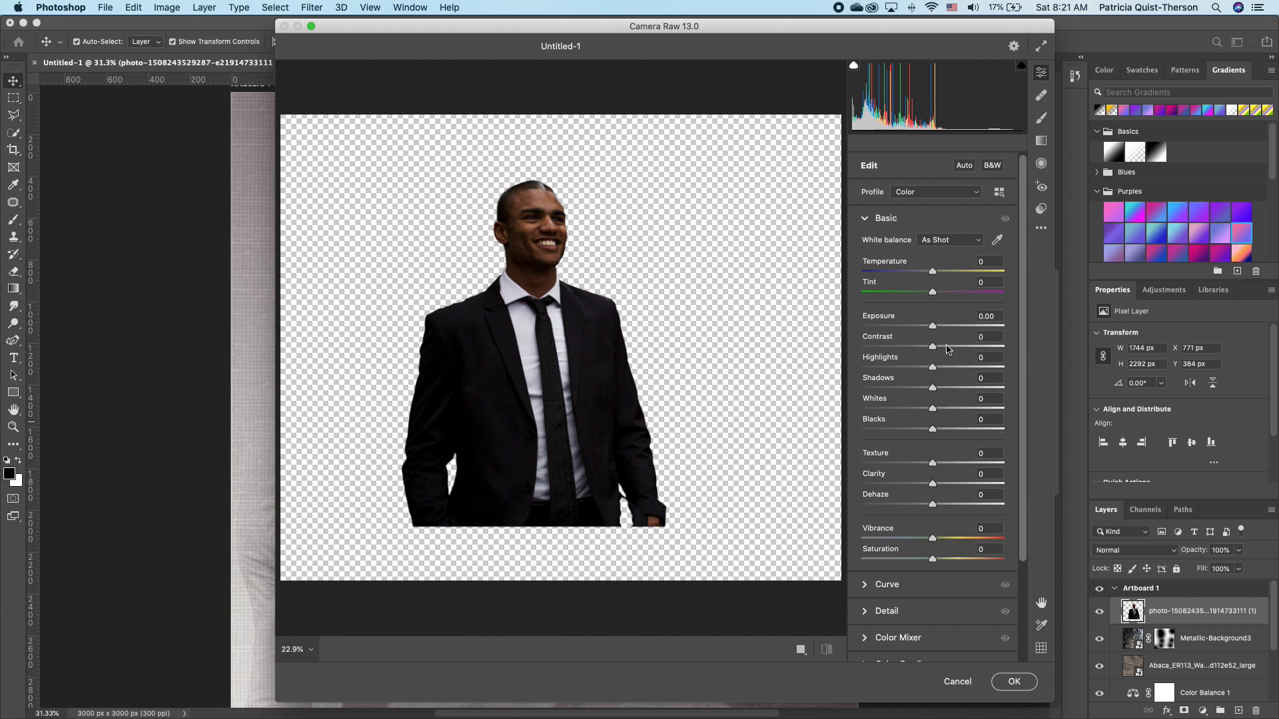
drag(938, 273, 928, 273)
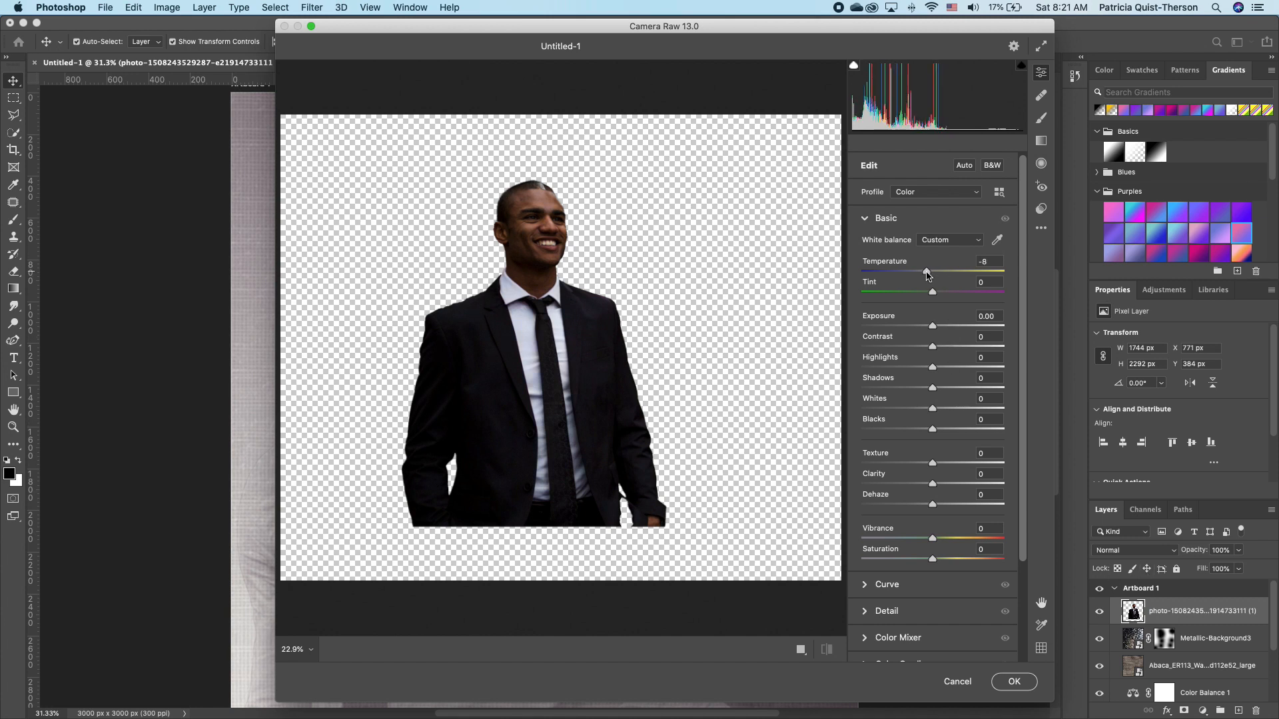
click(942, 538)
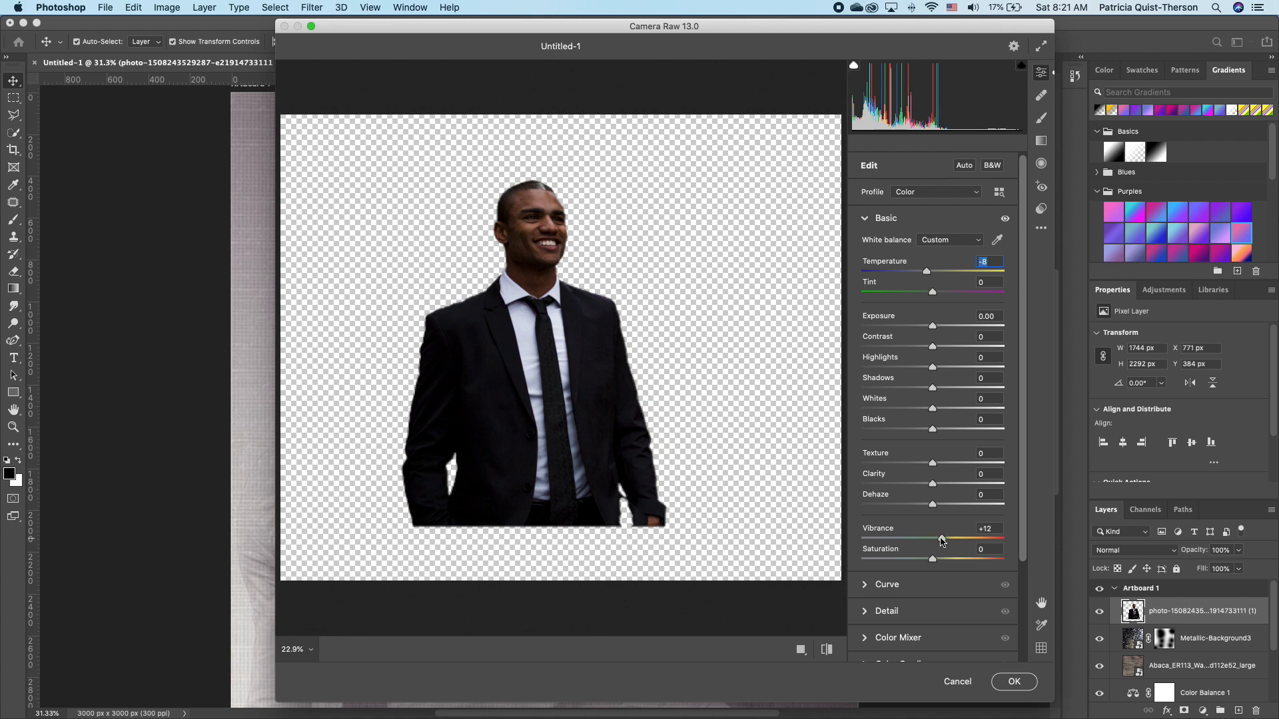
drag(942, 541, 940, 538)
drag(933, 327, 944, 326)
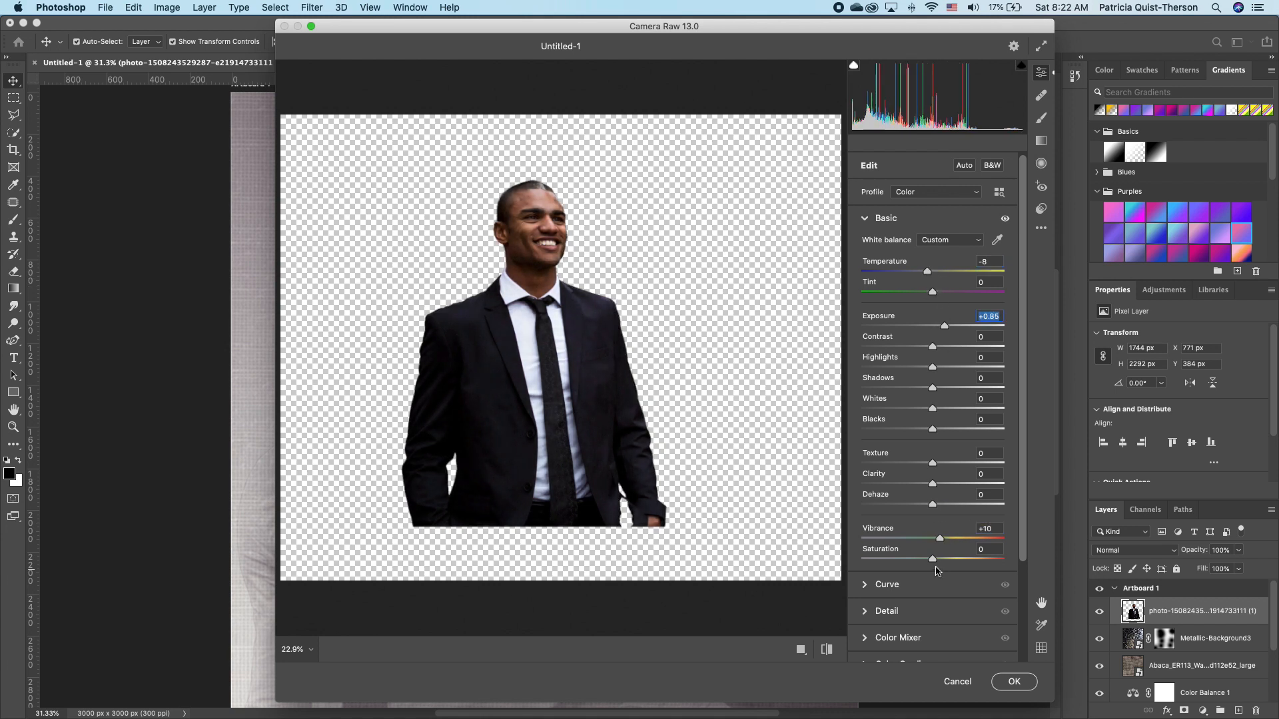
drag(941, 540, 947, 540)
click(1020, 678)
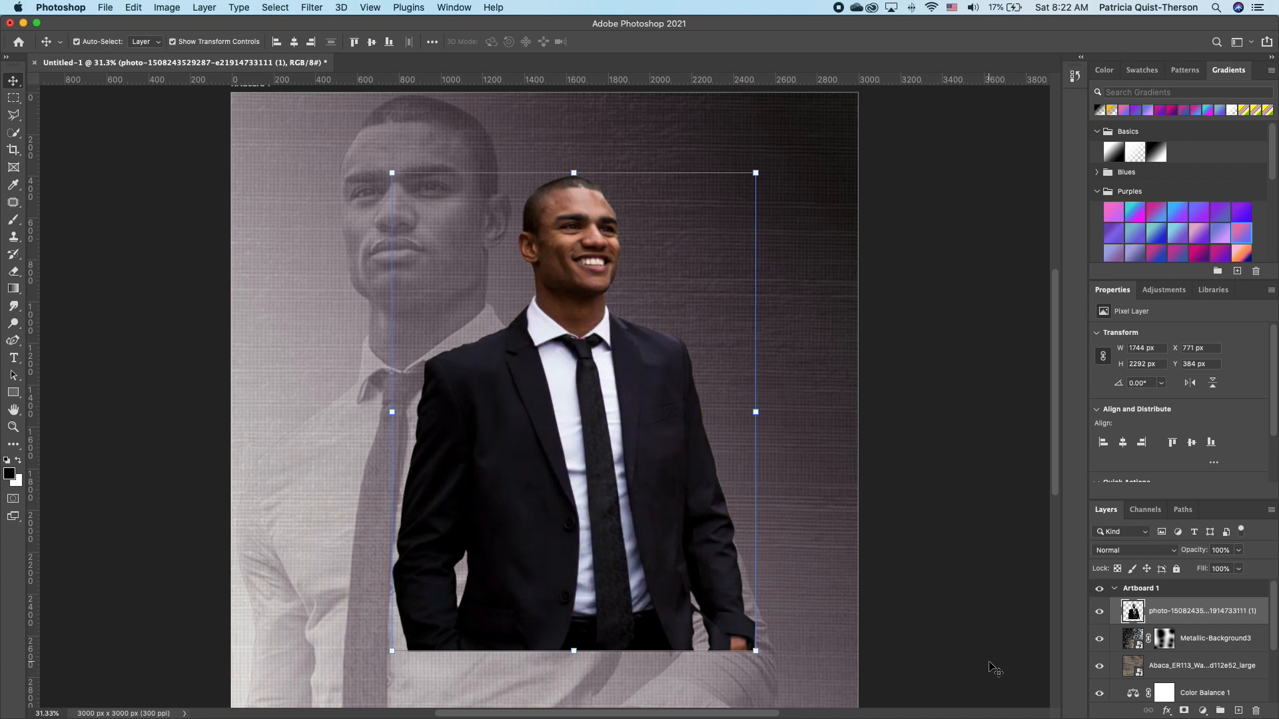
Scale the suited man up to about 104%, roughly 1815 px wide.
drag(755, 651, 777, 671)
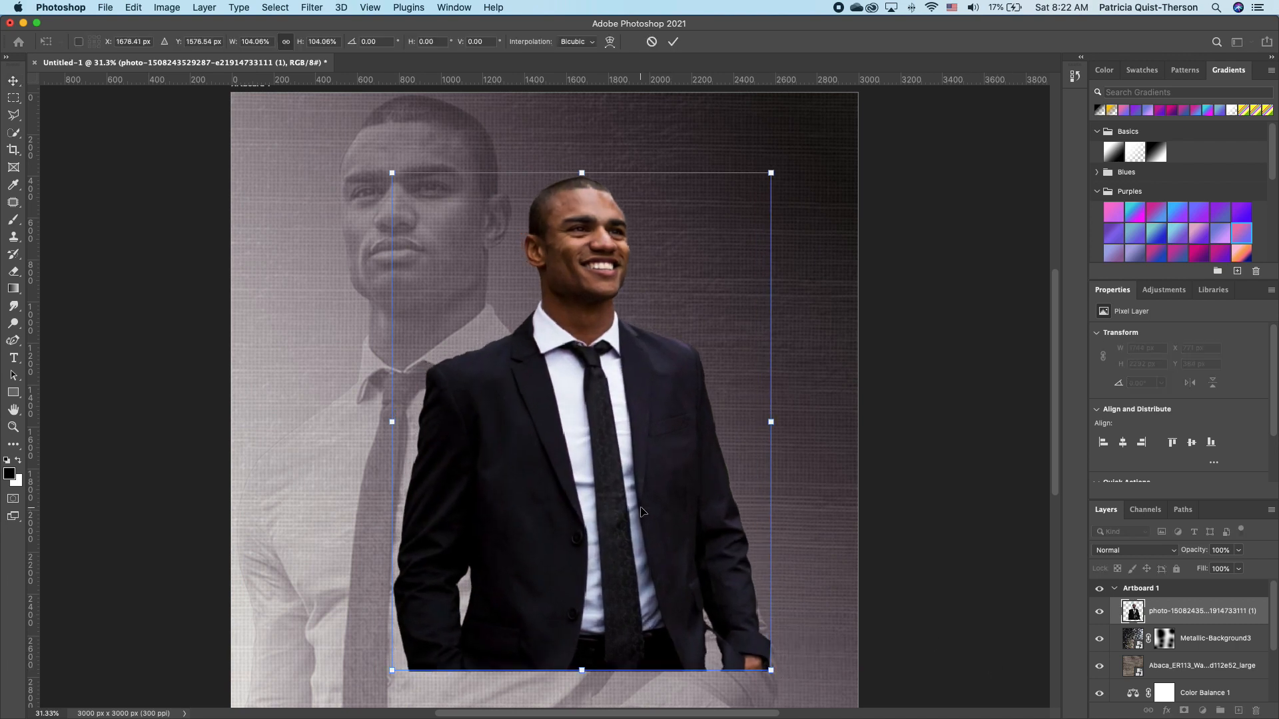
key(Return)
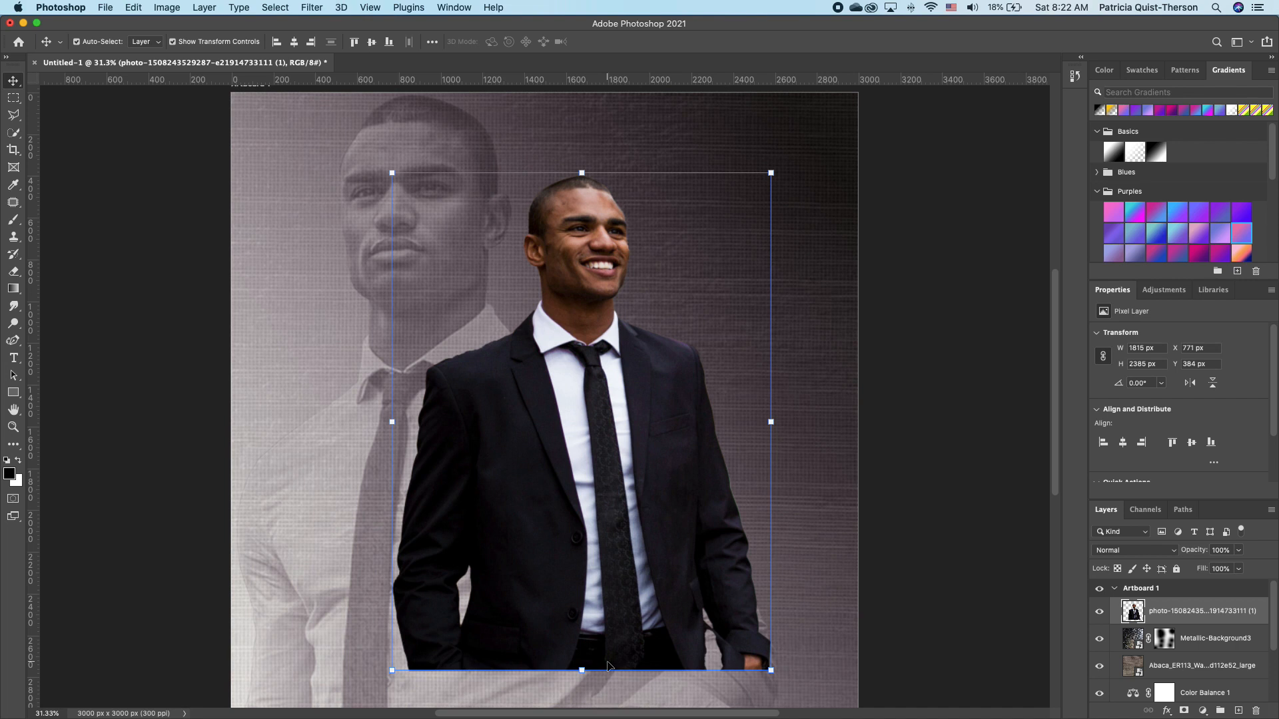
Mask the man's layer with a black foreground-to-transparent gradient dragged upward to fade his lower suit.
click(1185, 711)
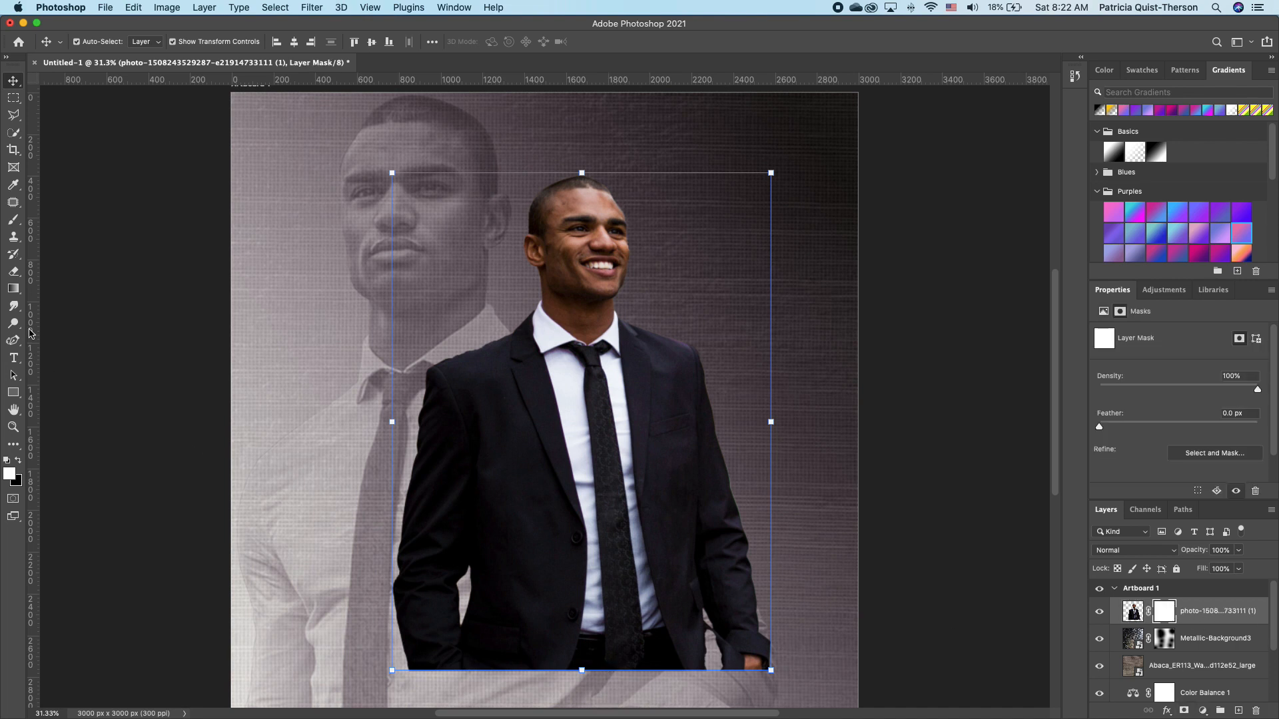
click(13, 289)
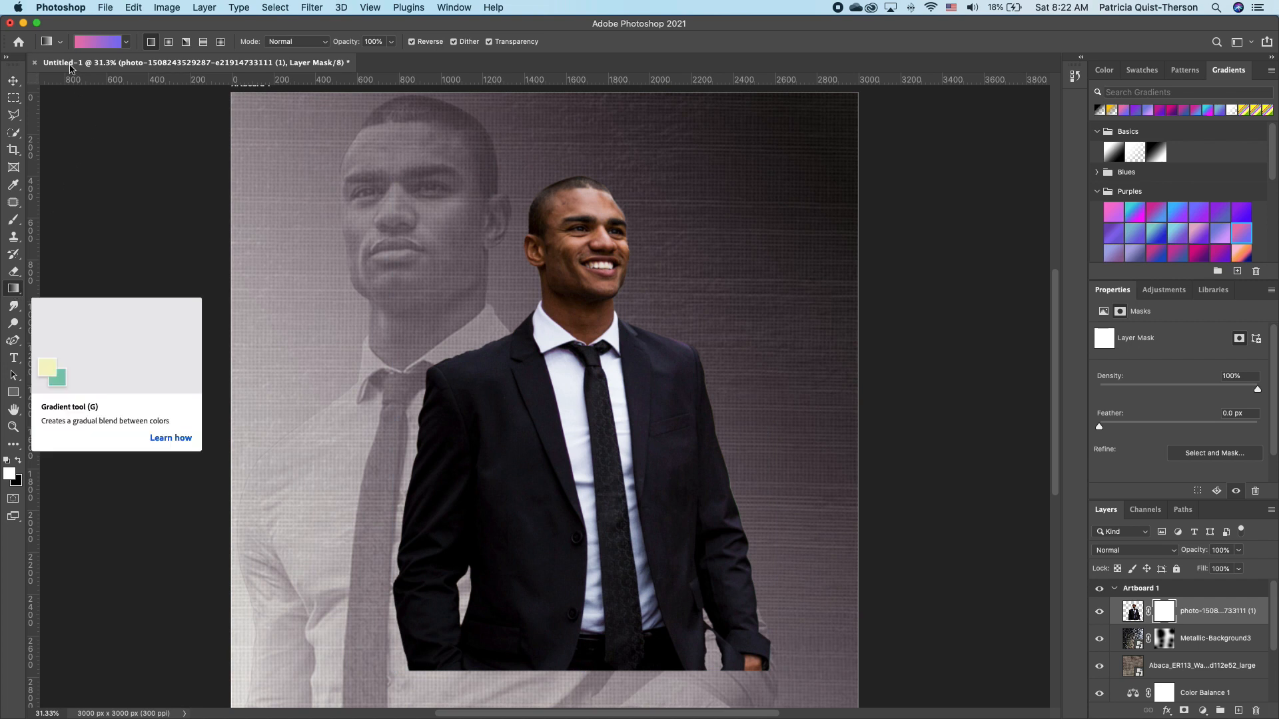
click(126, 42)
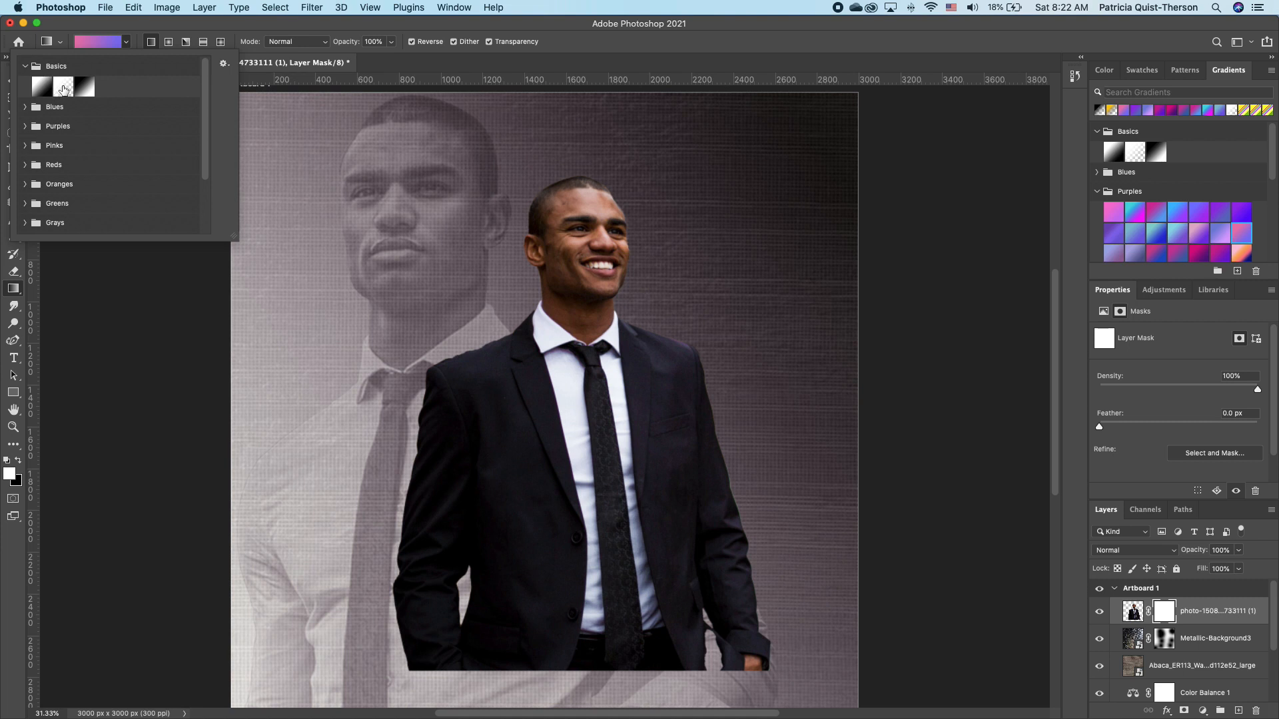
click(63, 88)
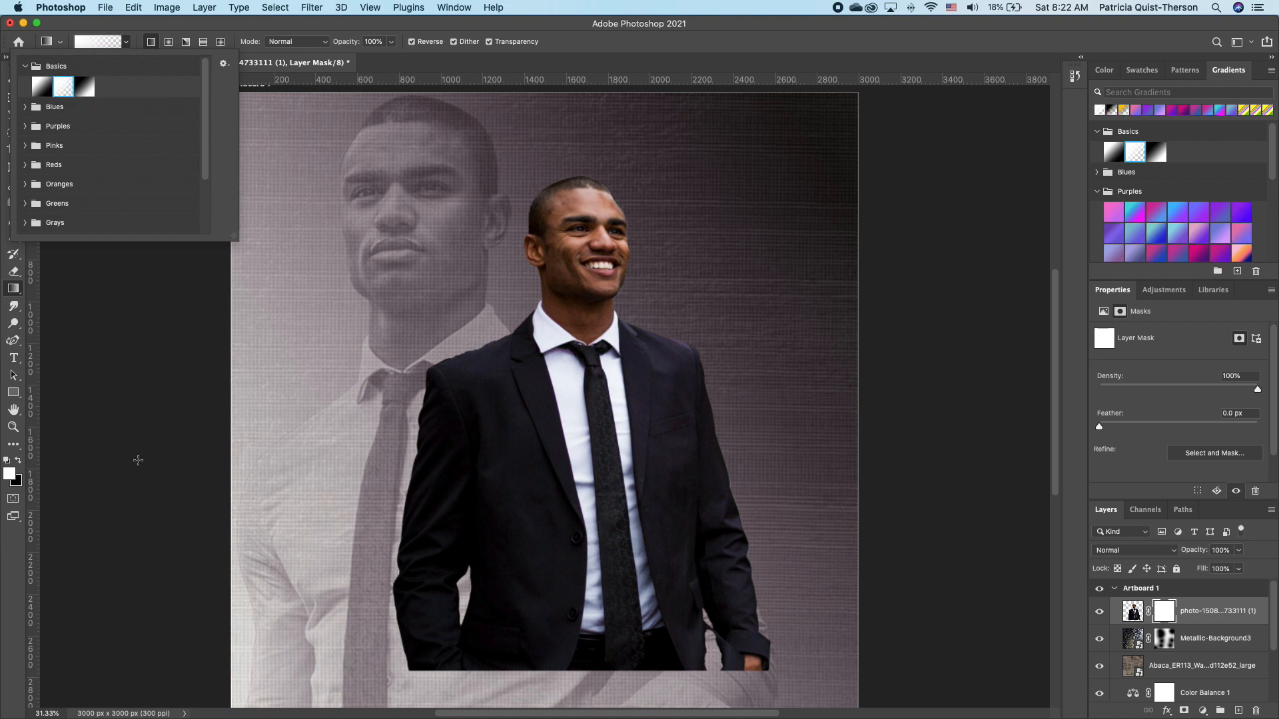
click(139, 456)
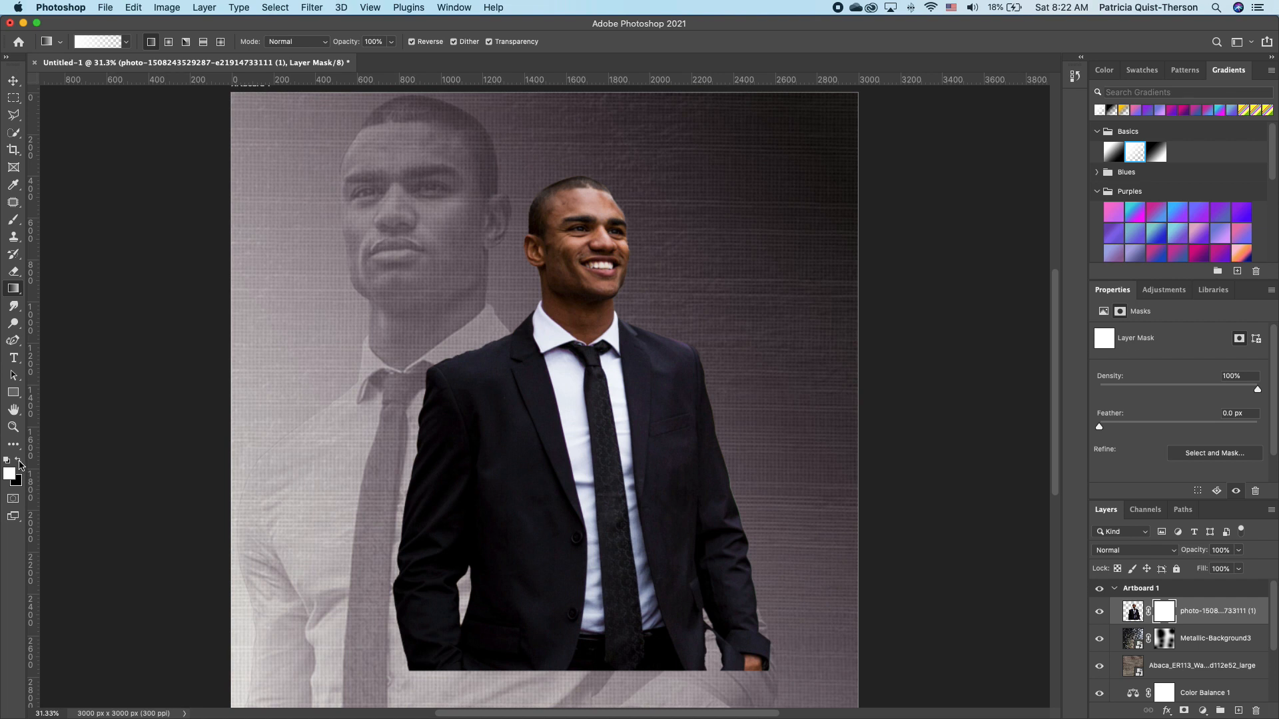
click(20, 462)
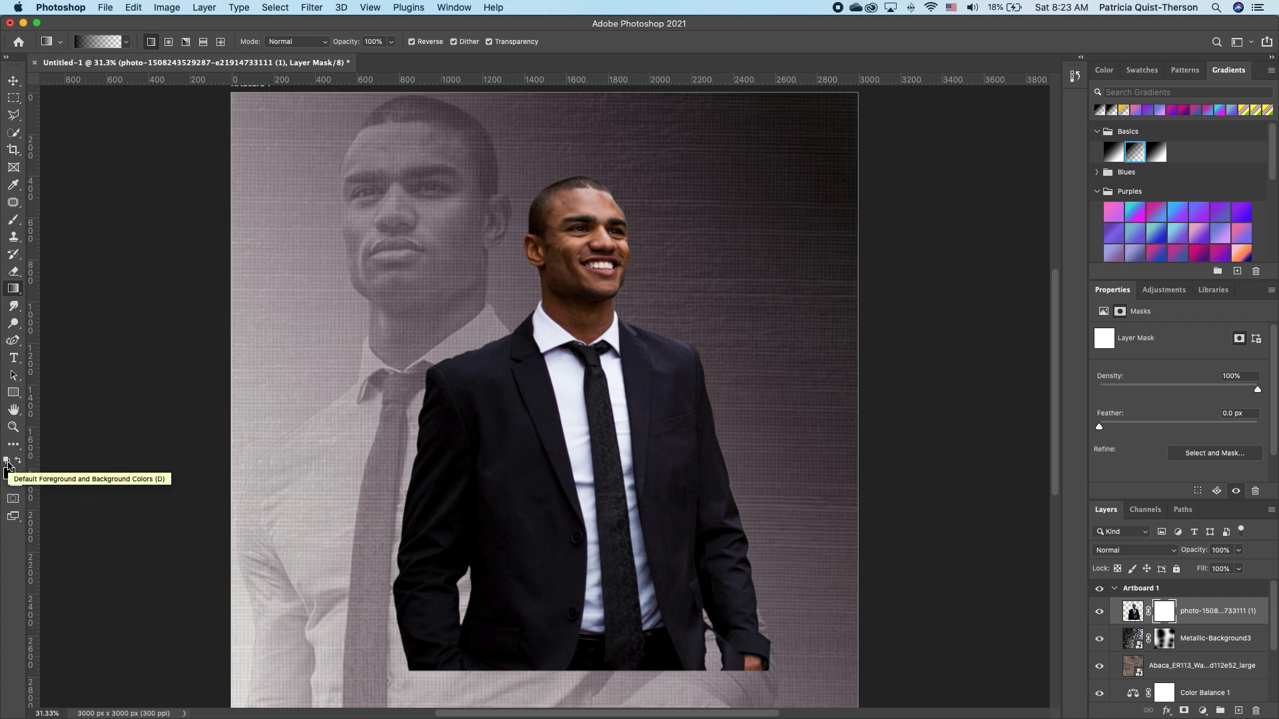
drag(595, 568, 591, 697)
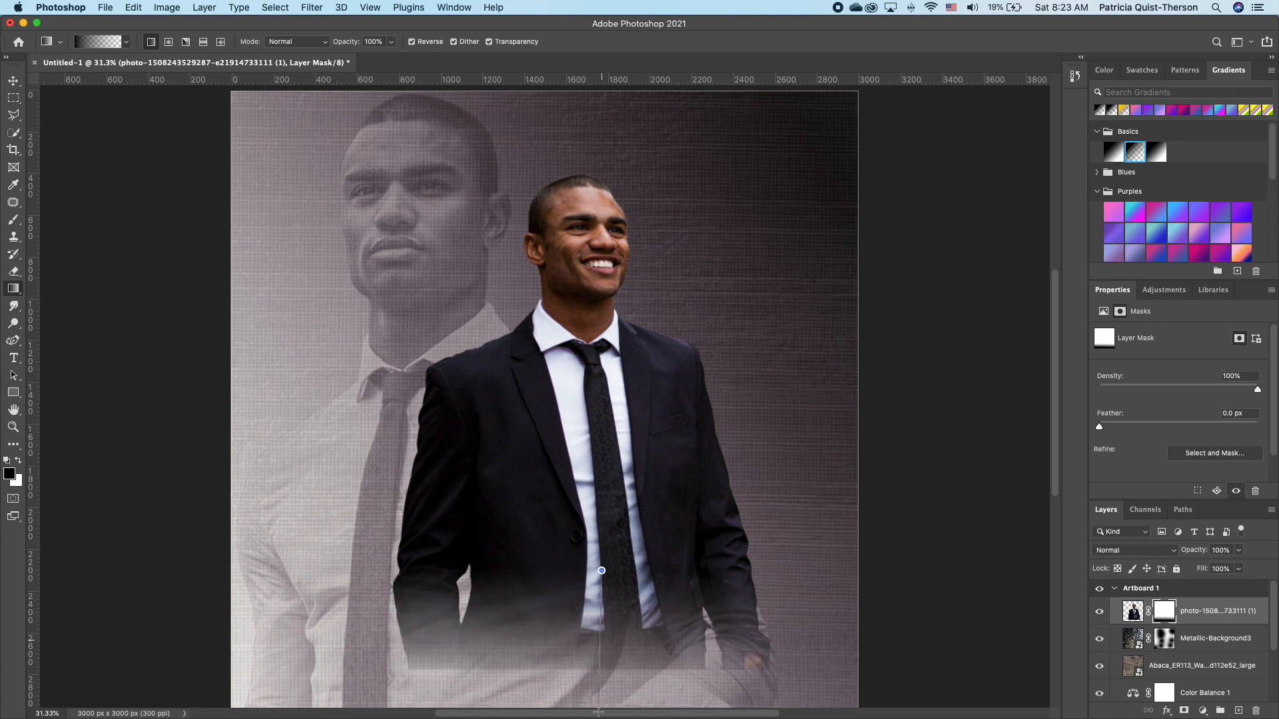
scroll(601, 600, down, 2)
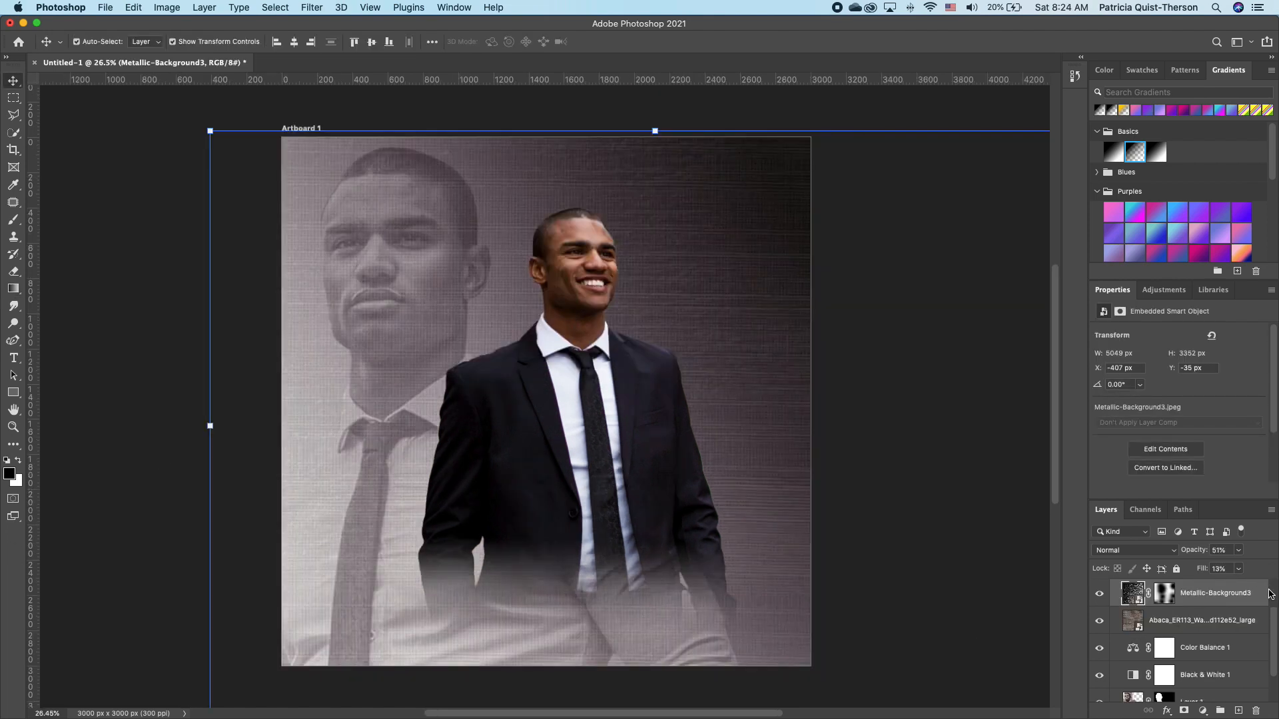
Apply Layer 1's existing mask permanently into its pixels.
drag(1274, 639, 1276, 679)
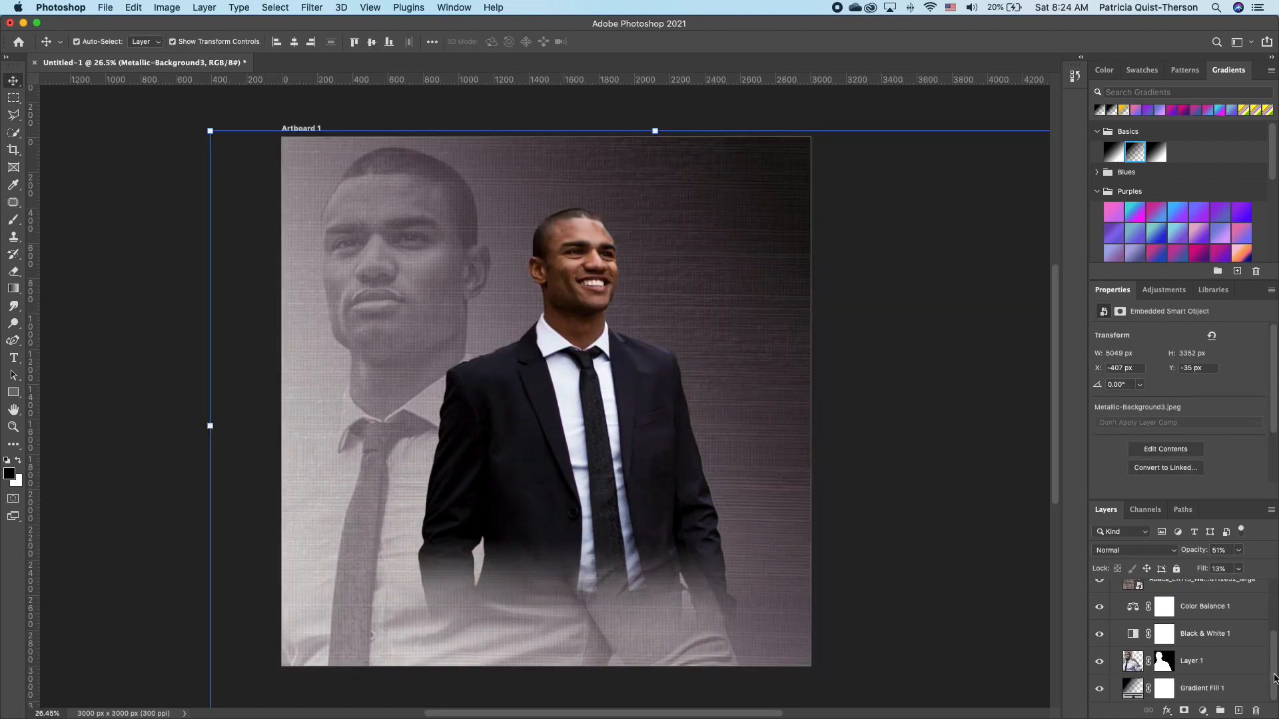
click(1165, 666)
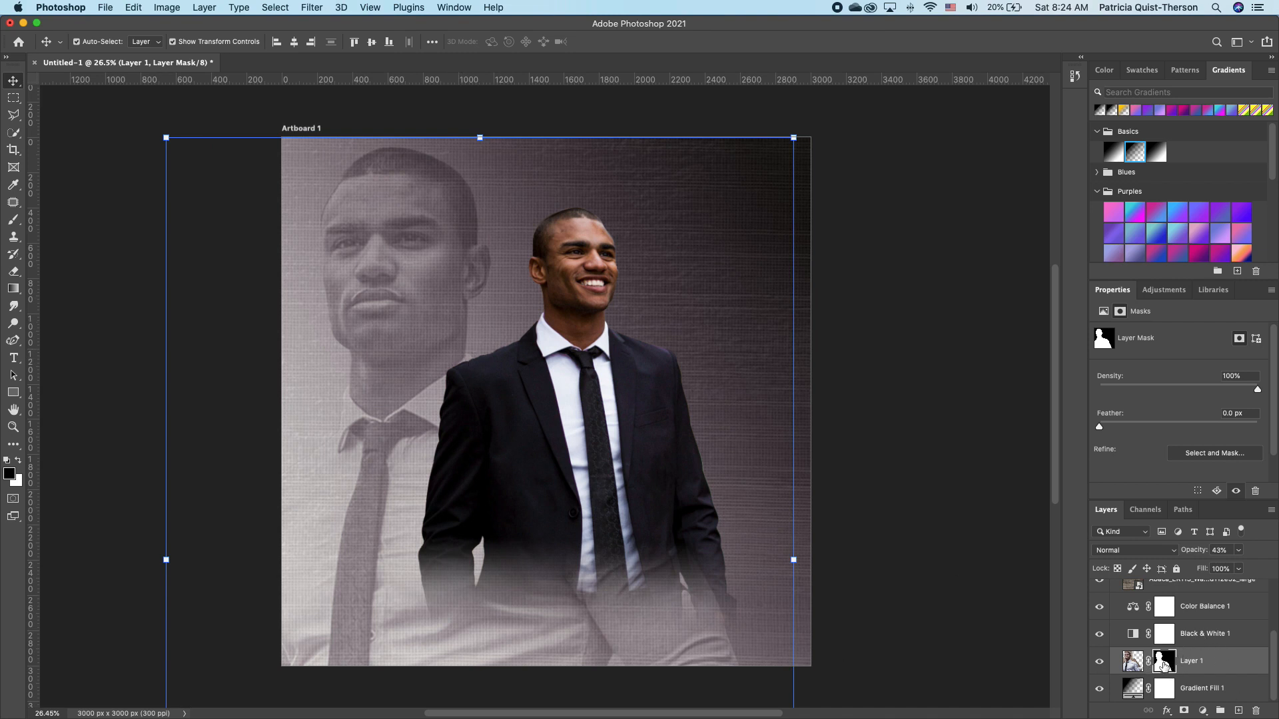
right_click(1163, 664)
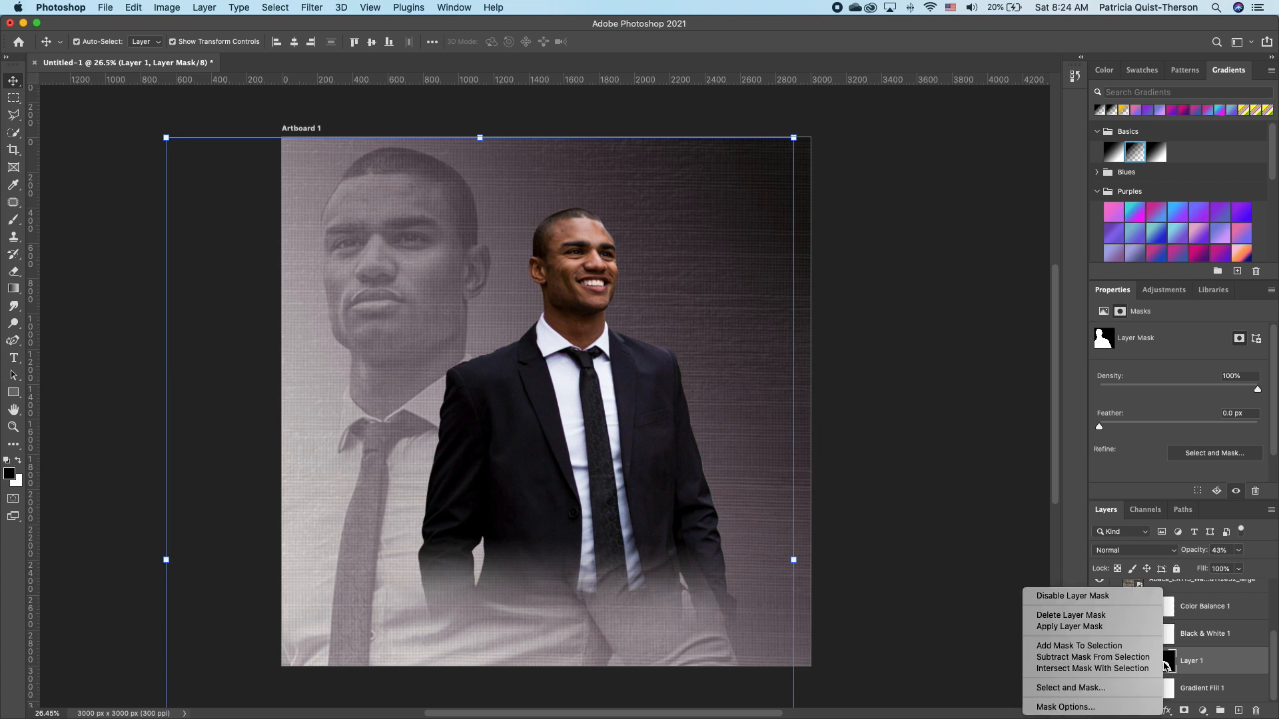
click(1086, 628)
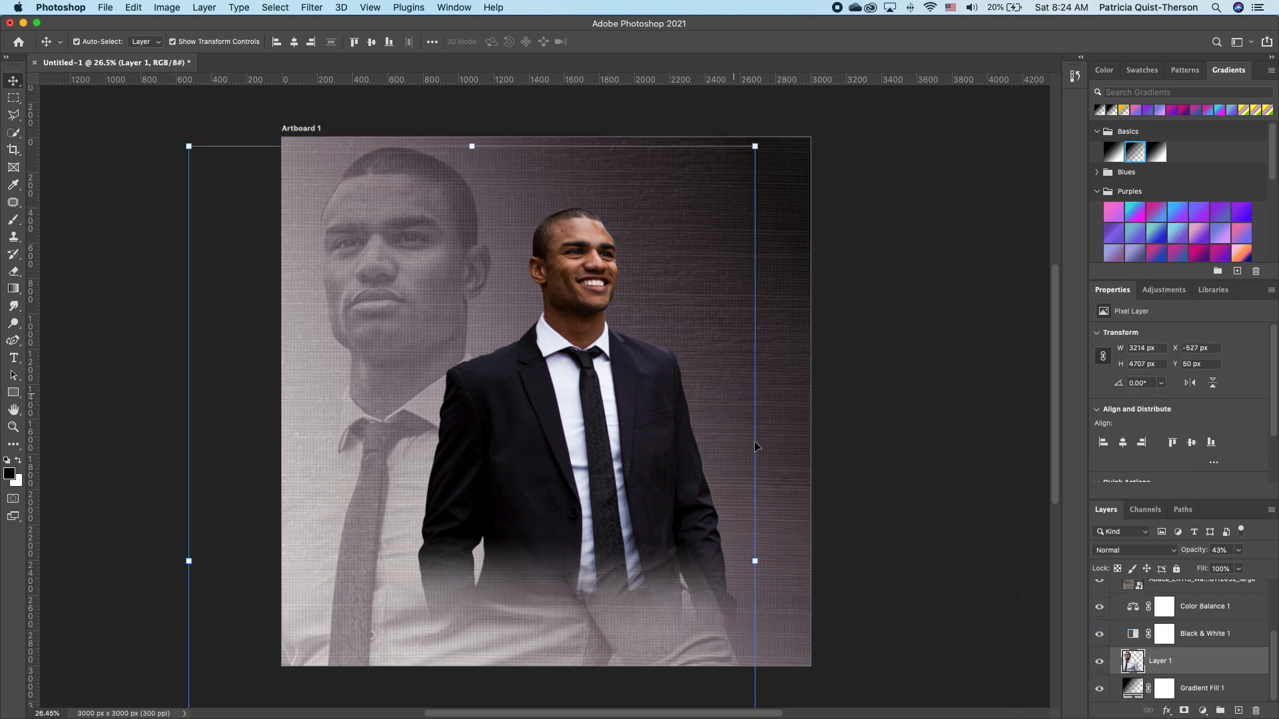
Add a new mask to Layer 1 and drag an upward gradient fading the photo's bottom.
click(1184, 711)
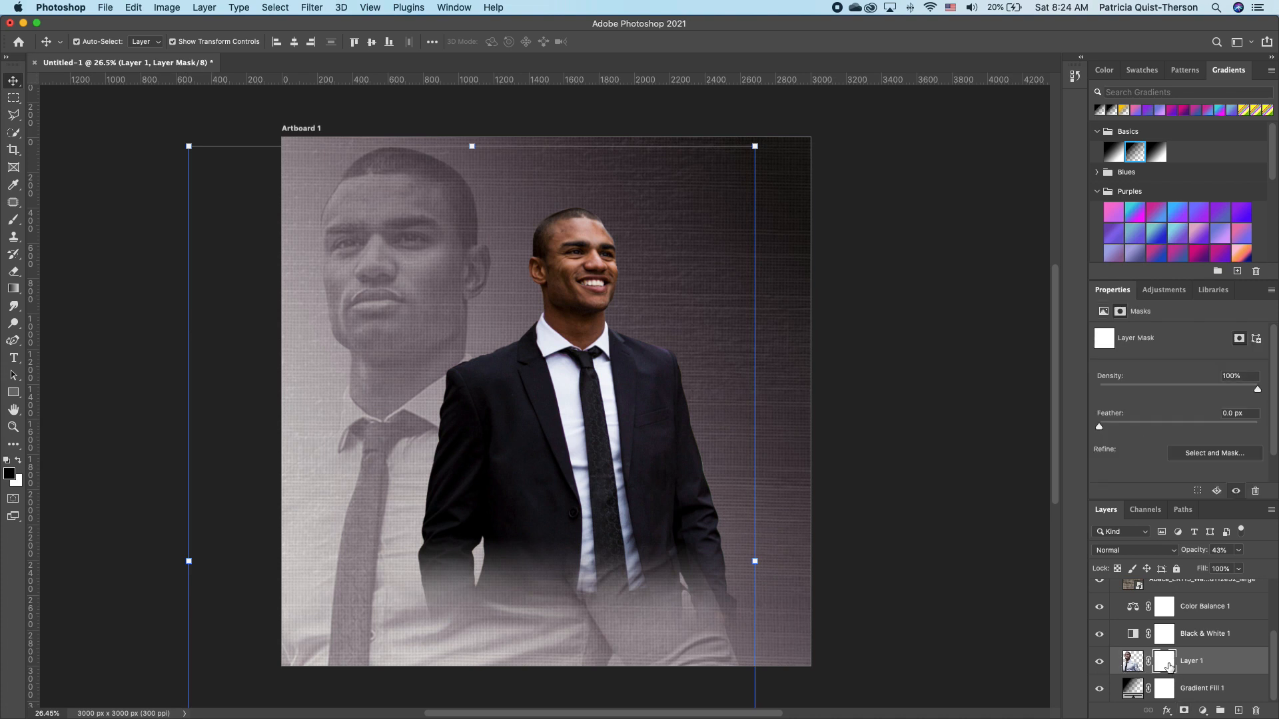
click(13, 288)
drag(537, 677, 554, 672)
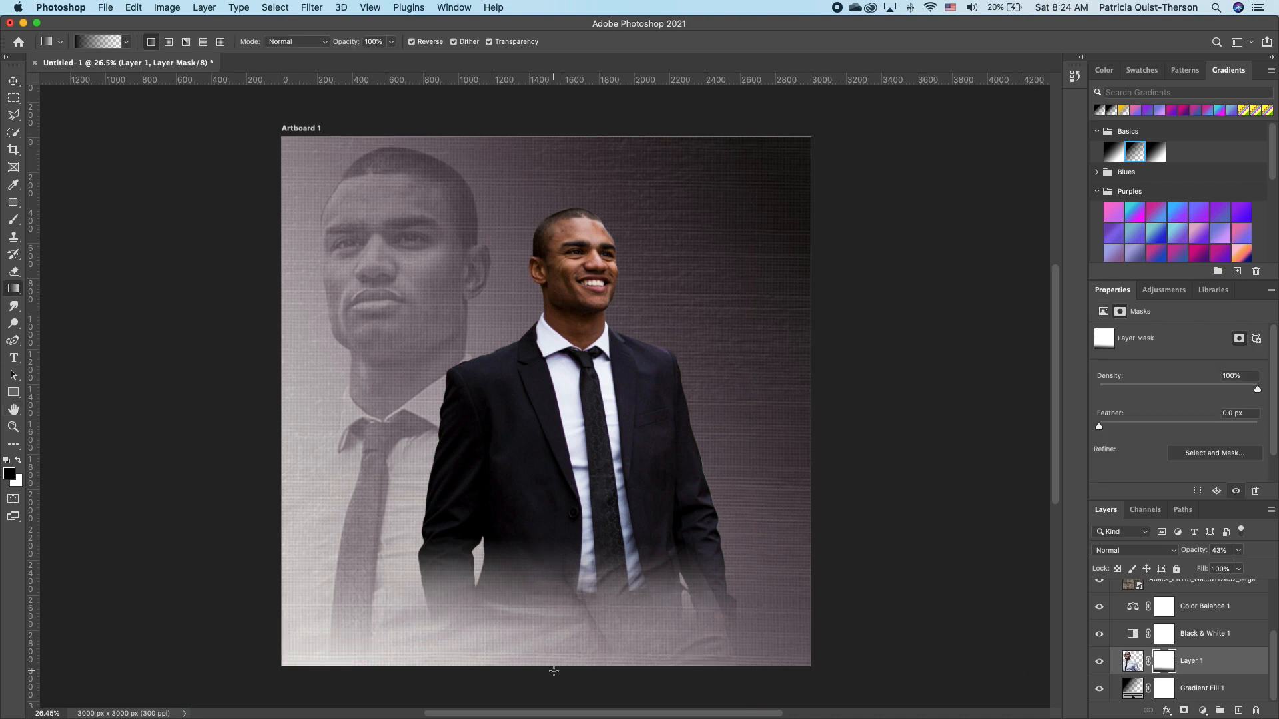
mouse_move(594, 568)
mouse_down()
mouse_move(577, 688)
mouse_move(584, 682)
mouse_up()
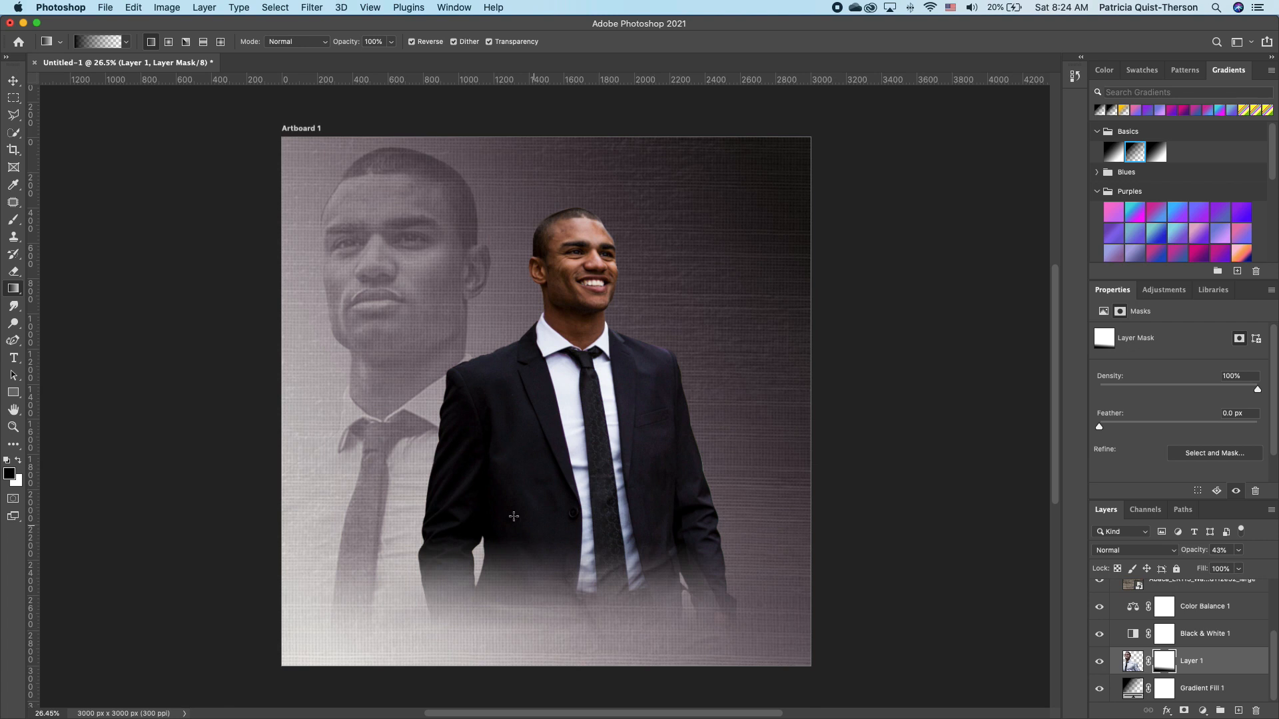
scroll(496, 439, up, 3)
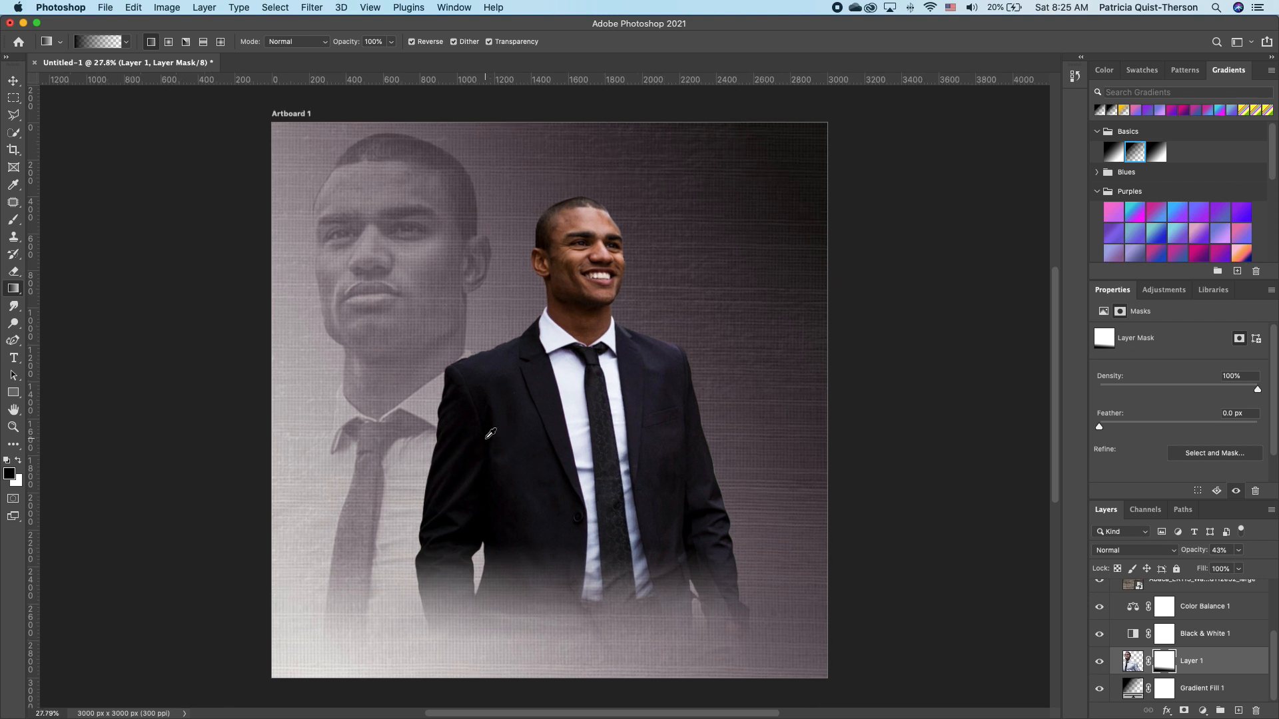
scroll(490, 434, up, 1)
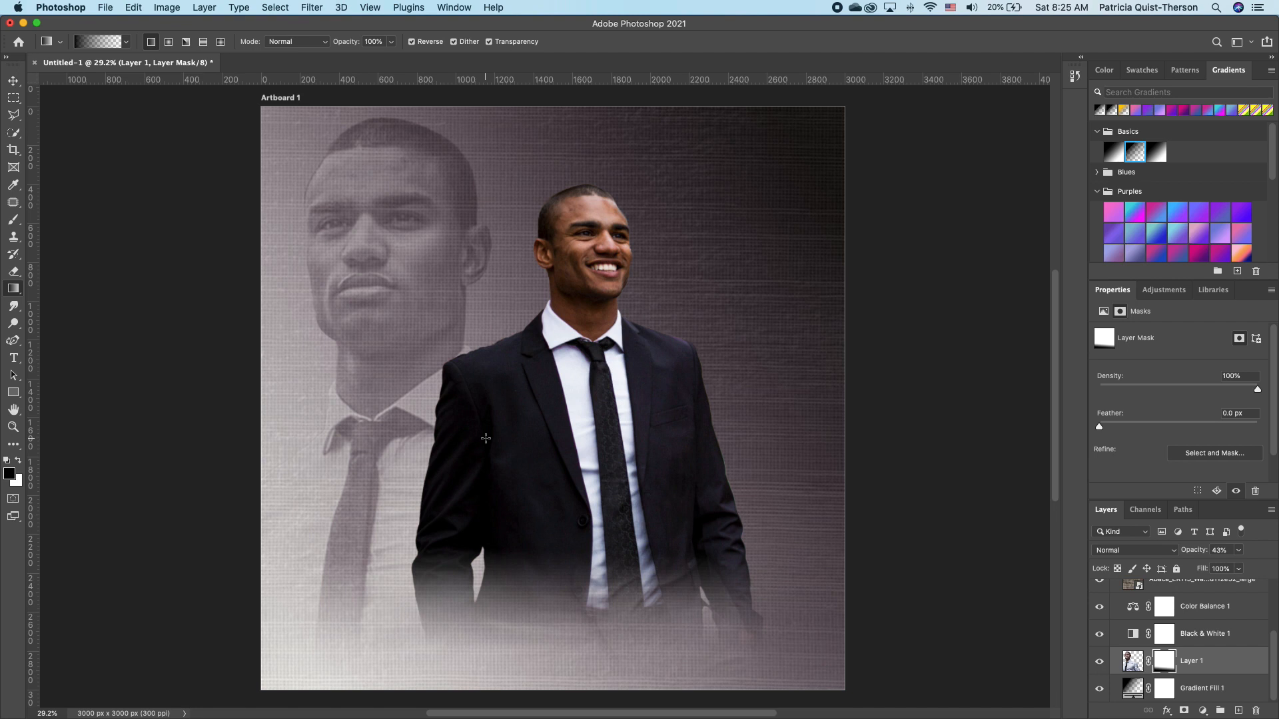
Create a white HAPPY text layer over the man's jacket.
click(14, 358)
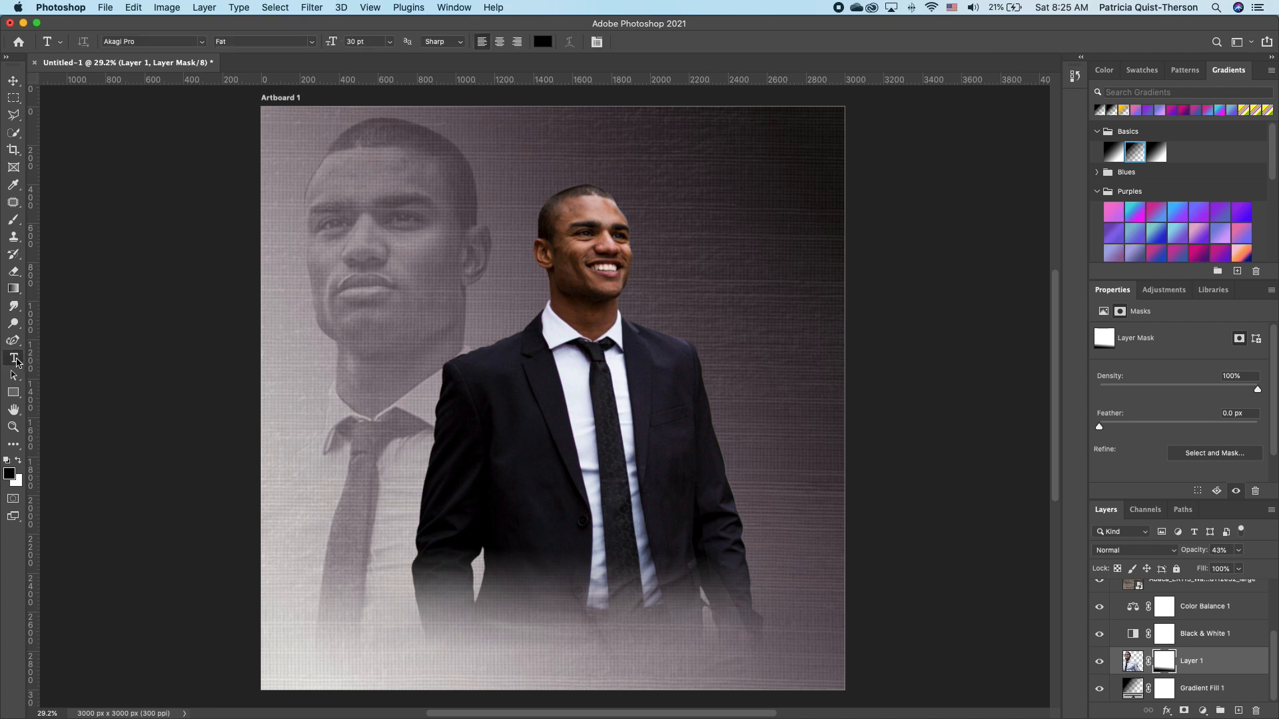
click(422, 509)
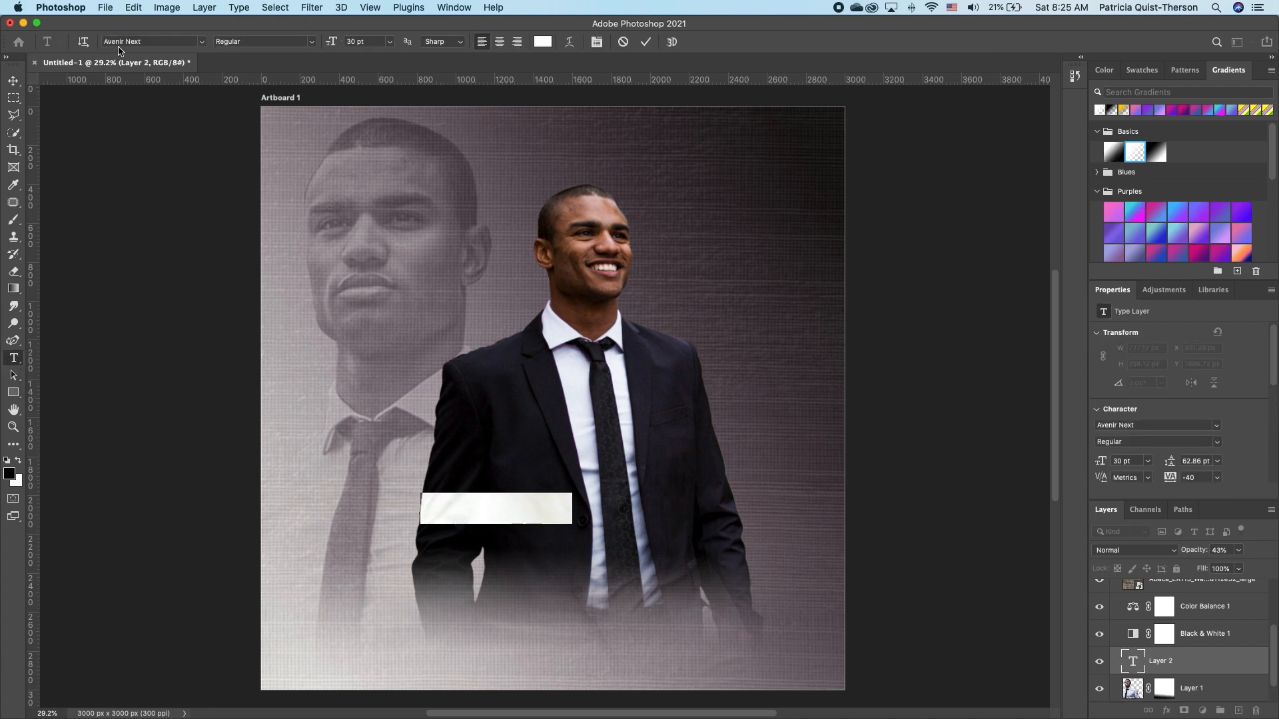
key(BackSpace)
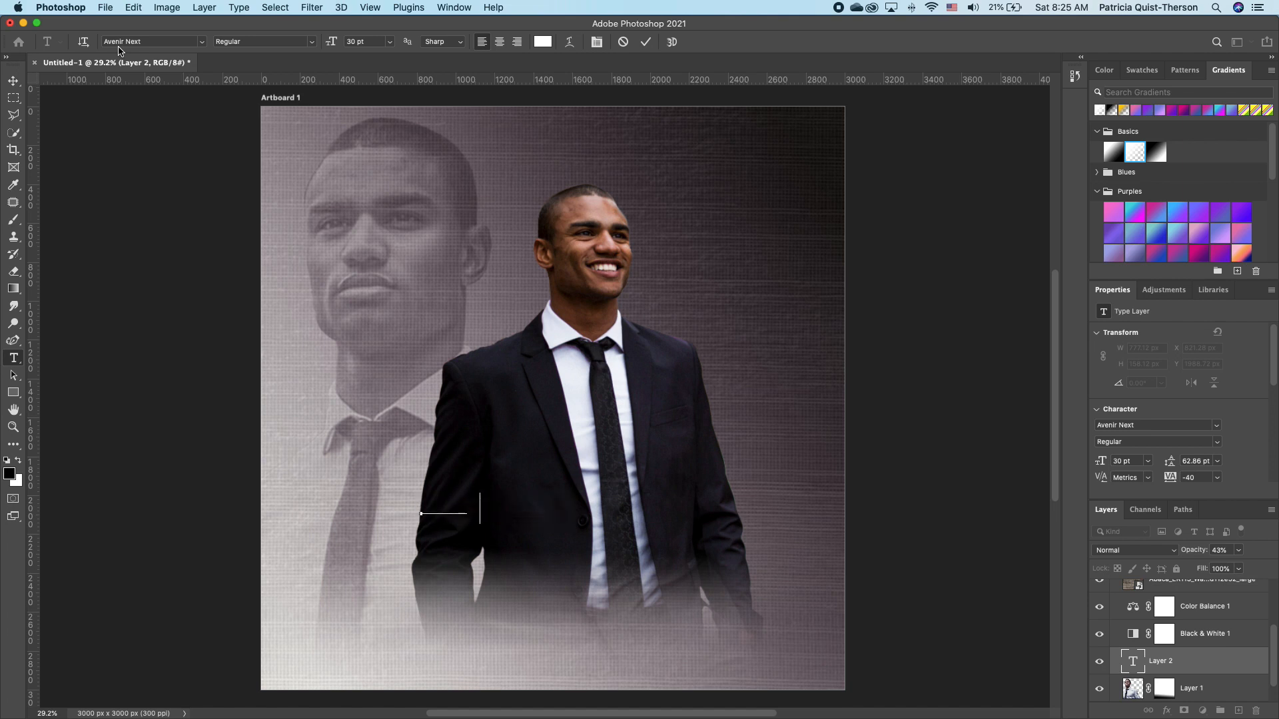
click(18, 87)
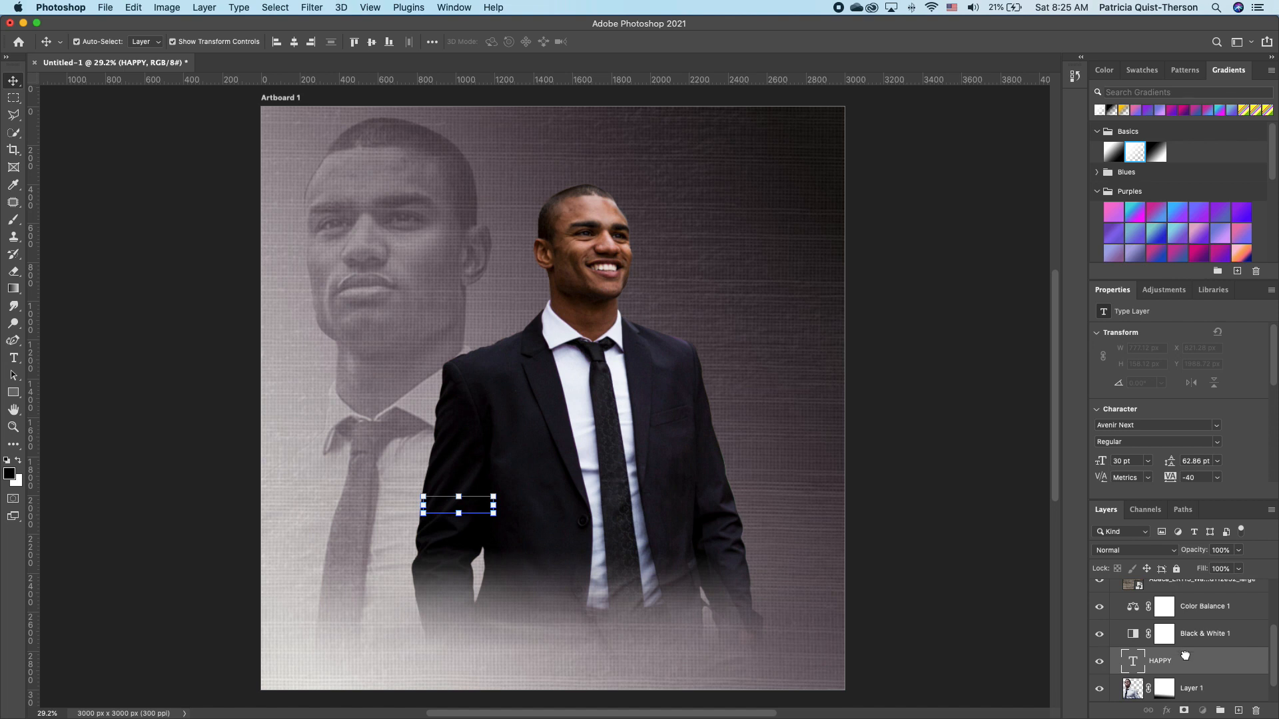
Move the HAPPY layer to the top of the stack and scale and position it.
drag(1183, 658, 1203, 595)
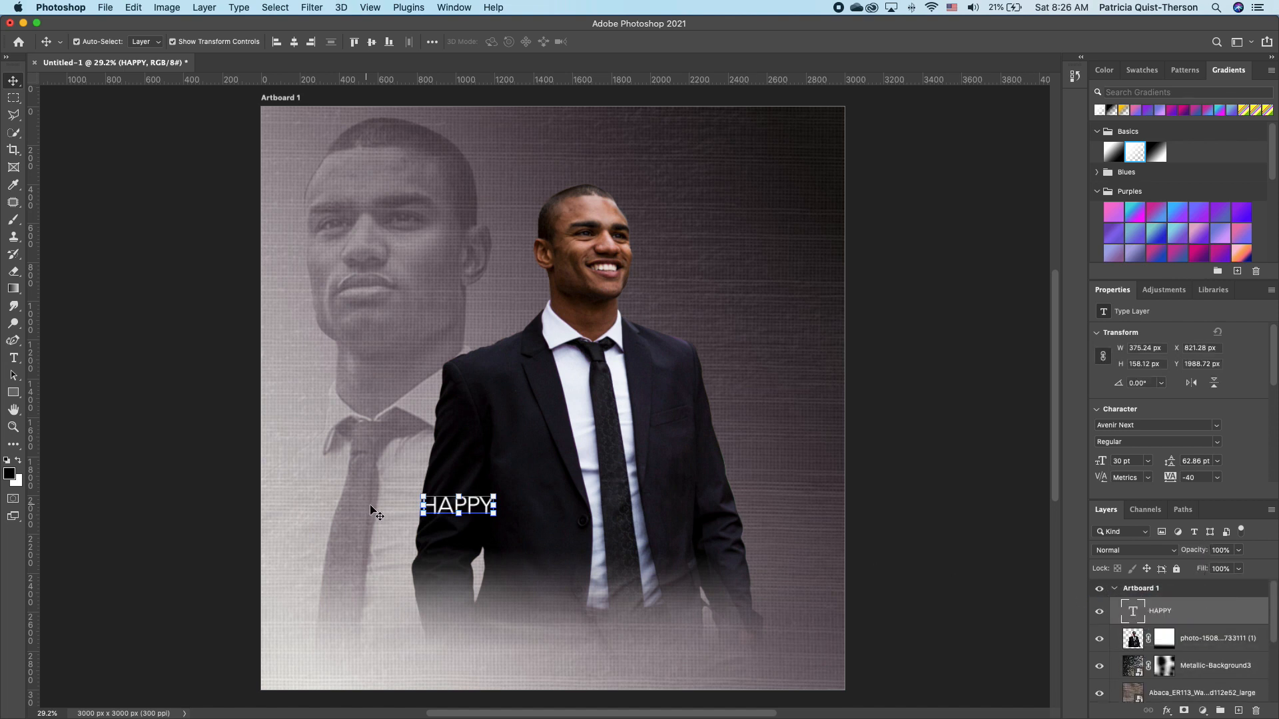
drag(473, 508, 501, 518)
key(Return)
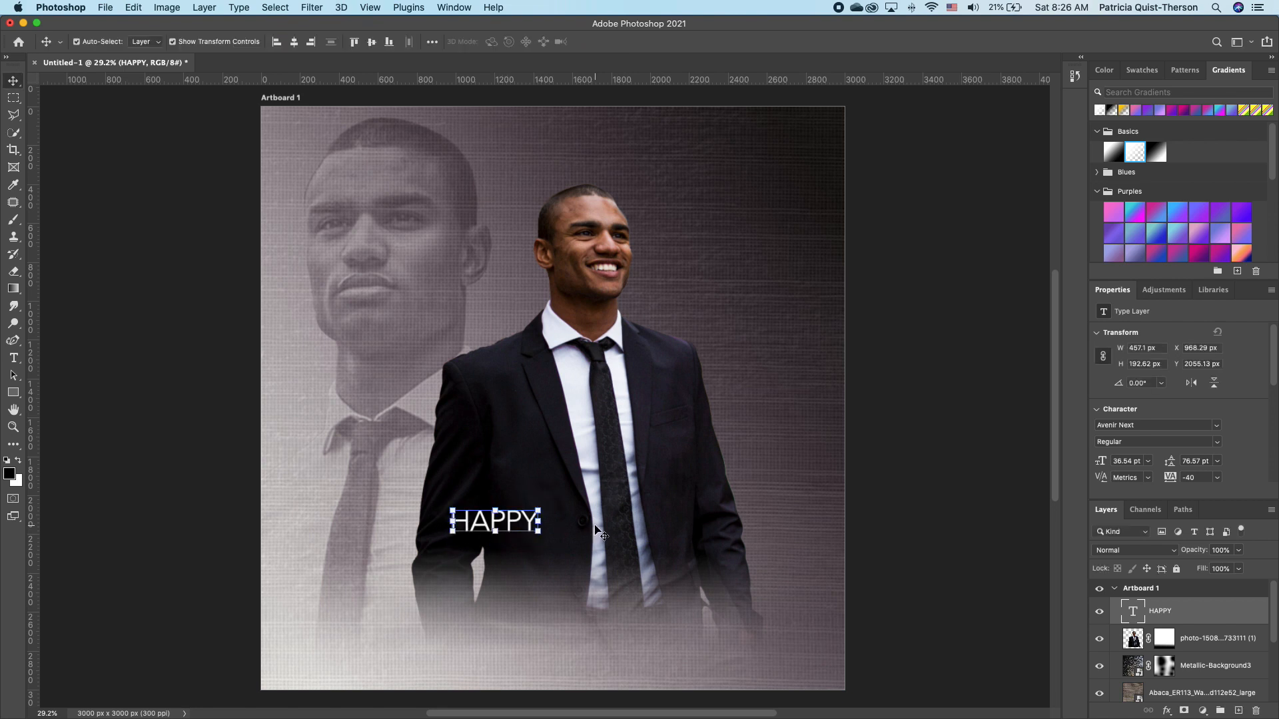
click(13, 357)
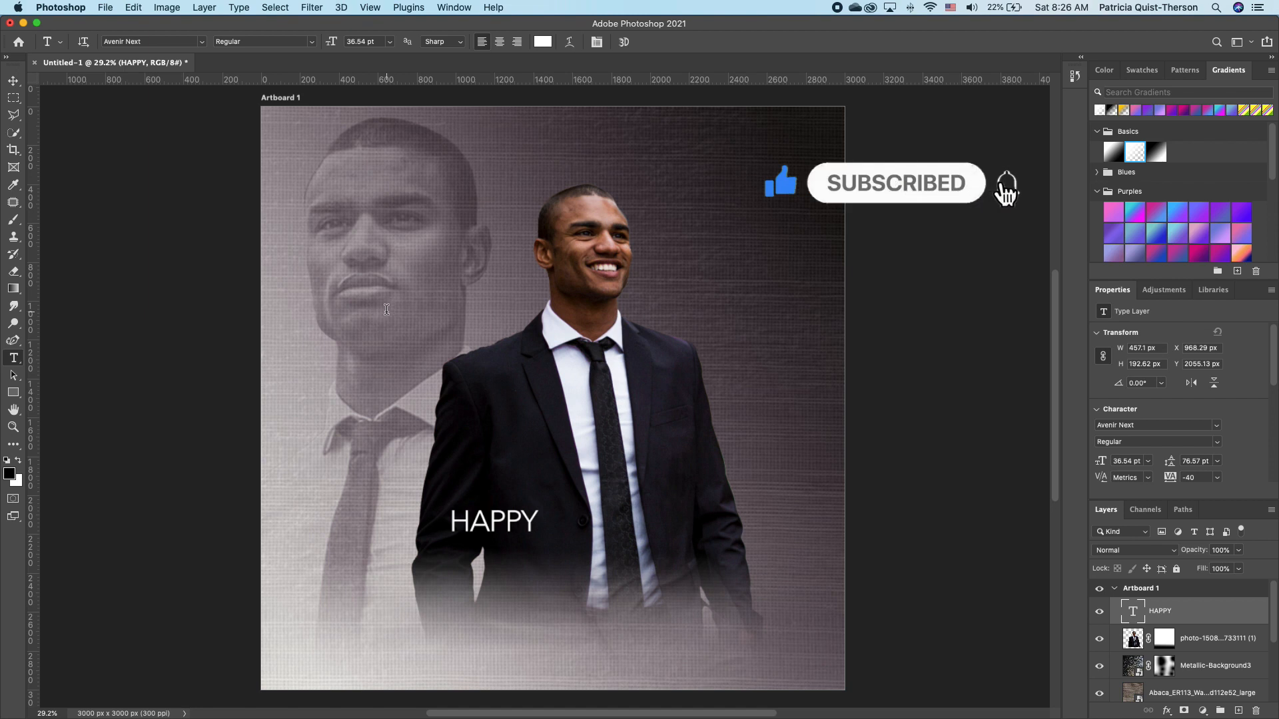
Type BIRTHDAY in Bacalisties and turn off All Caps after the B so it reads Birthday.
click(387, 314)
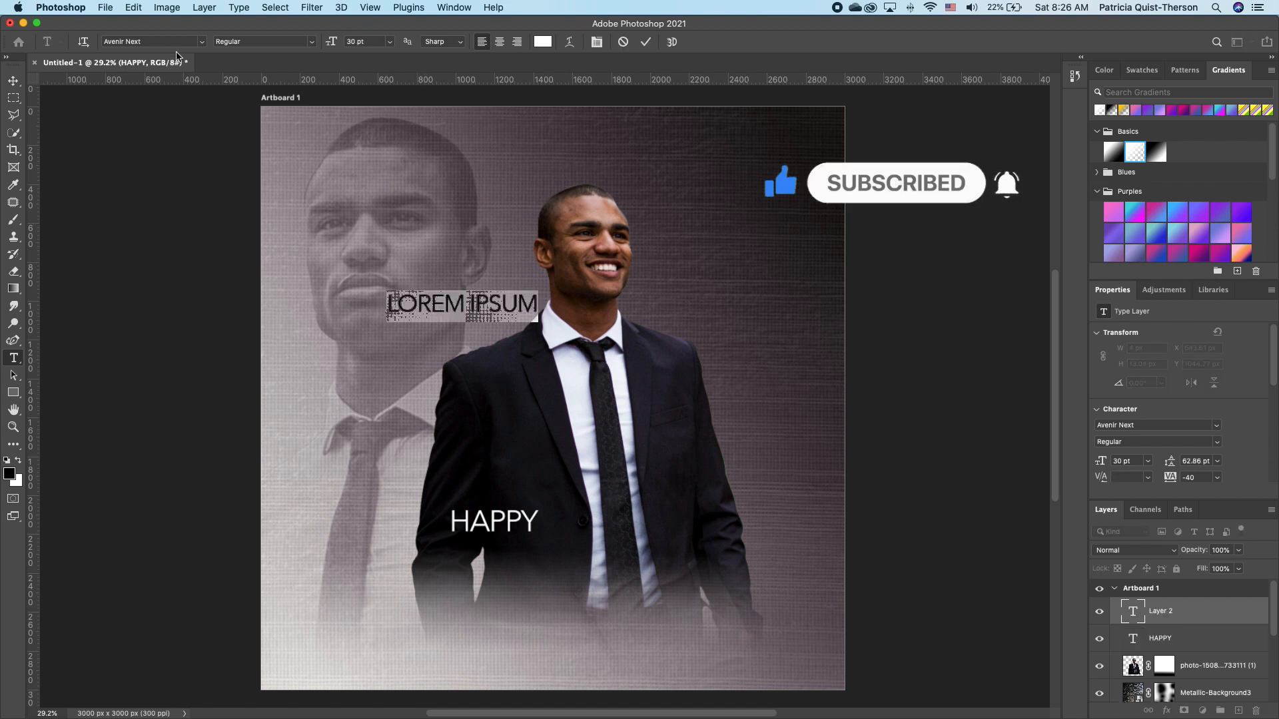
text(BIRTHDAY)
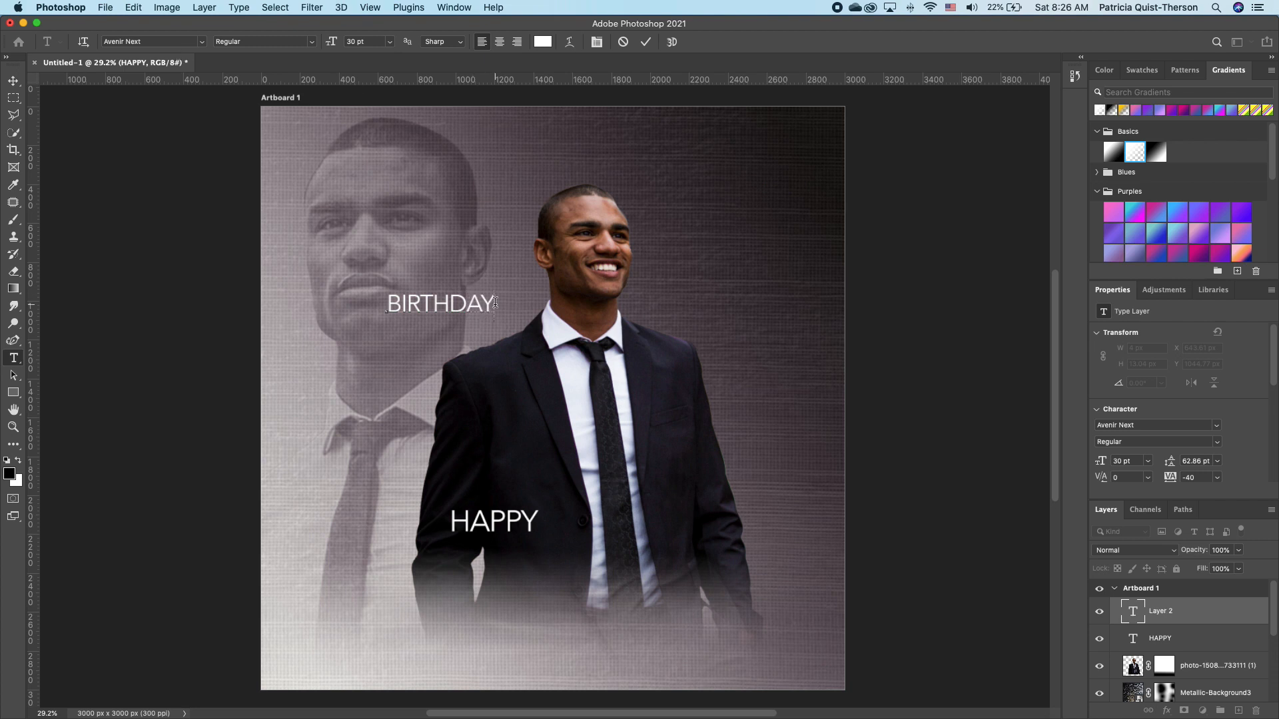
drag(495, 303, 352, 297)
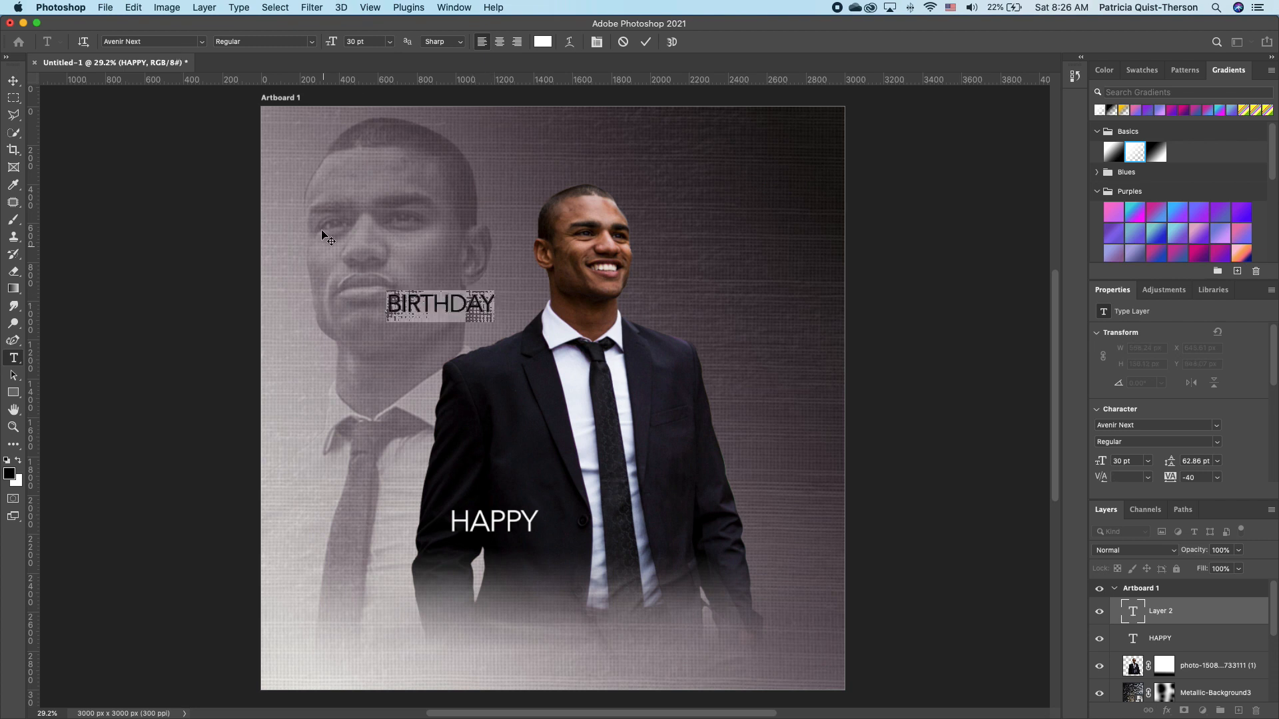
click(202, 41)
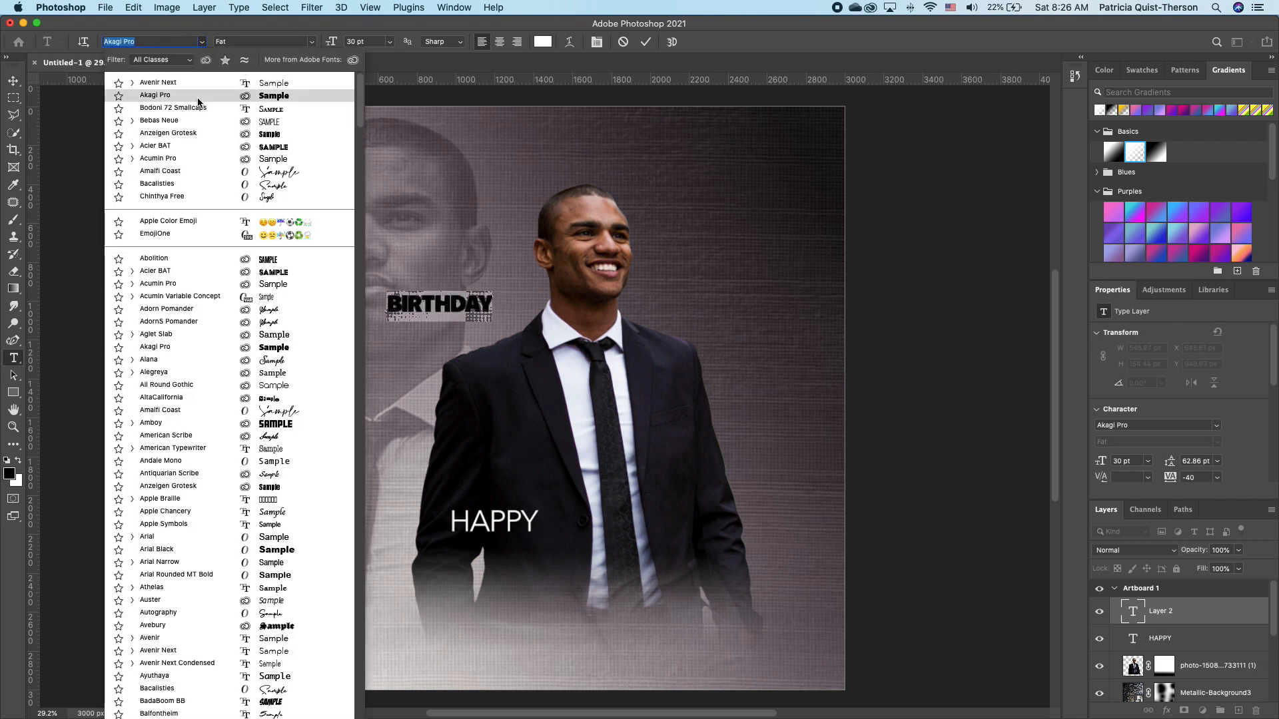
click(174, 186)
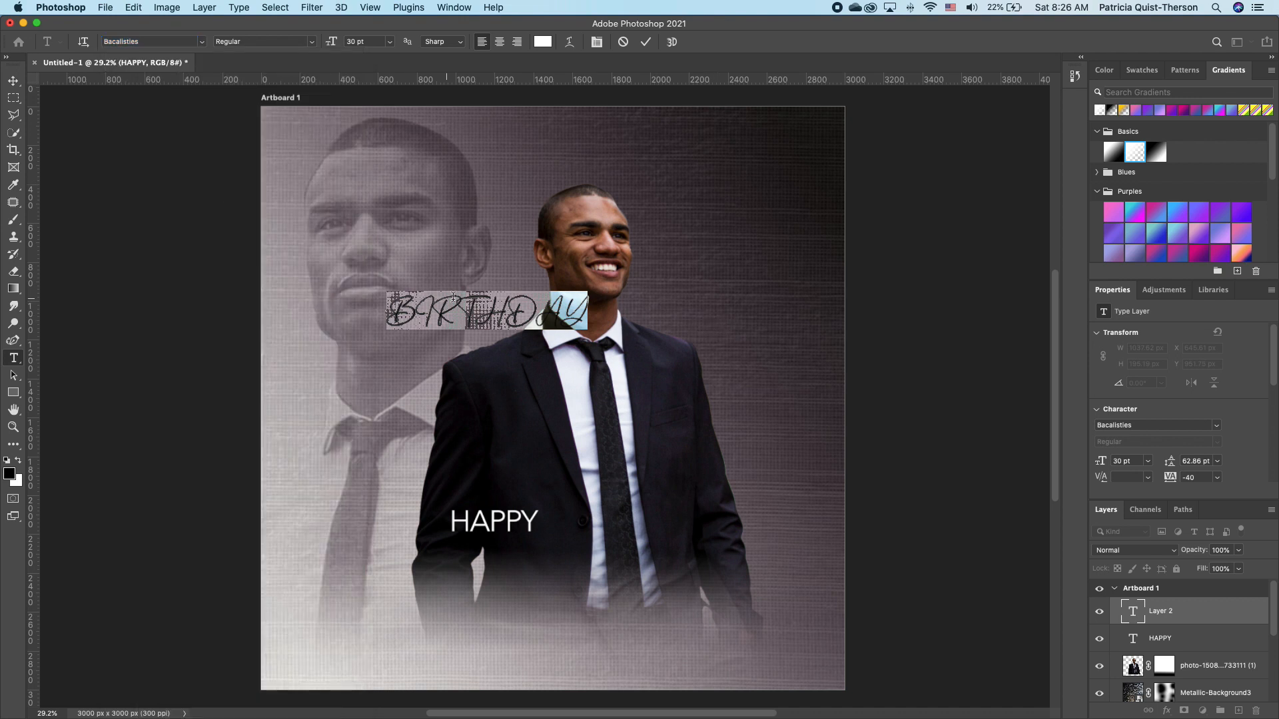
click(491, 303)
drag(590, 312, 418, 311)
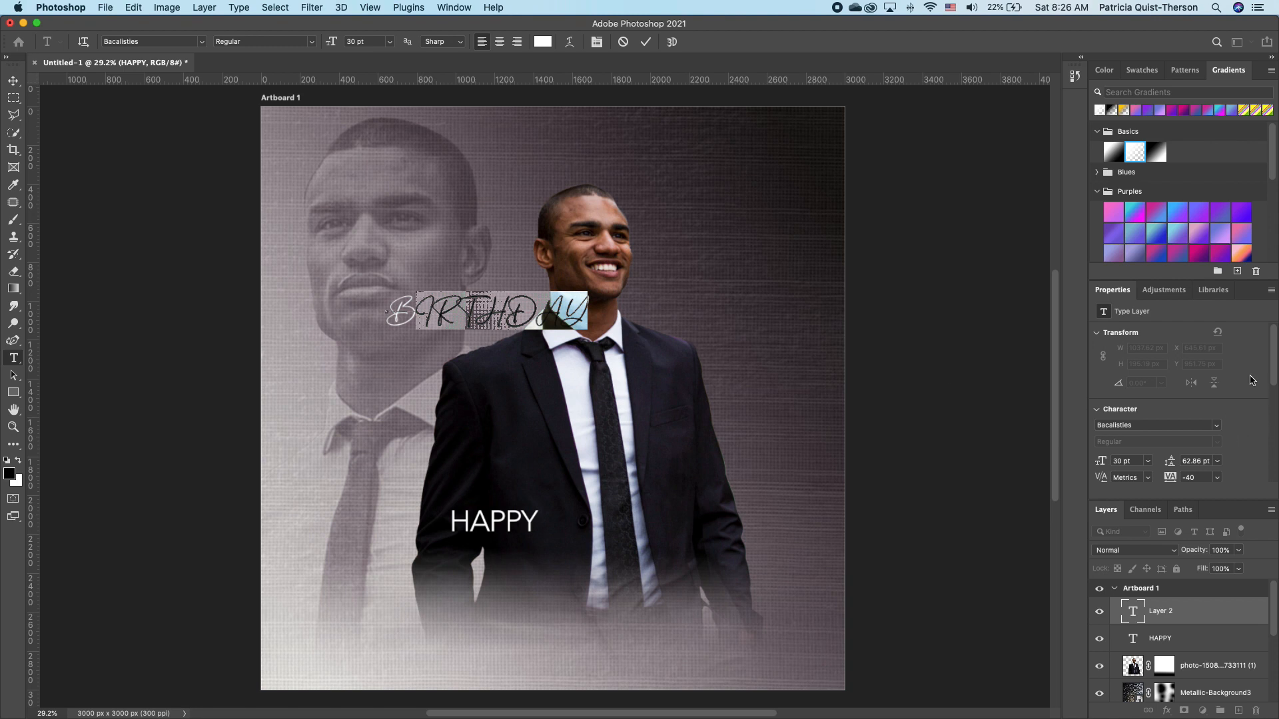
scroll(1186, 400, down, 6)
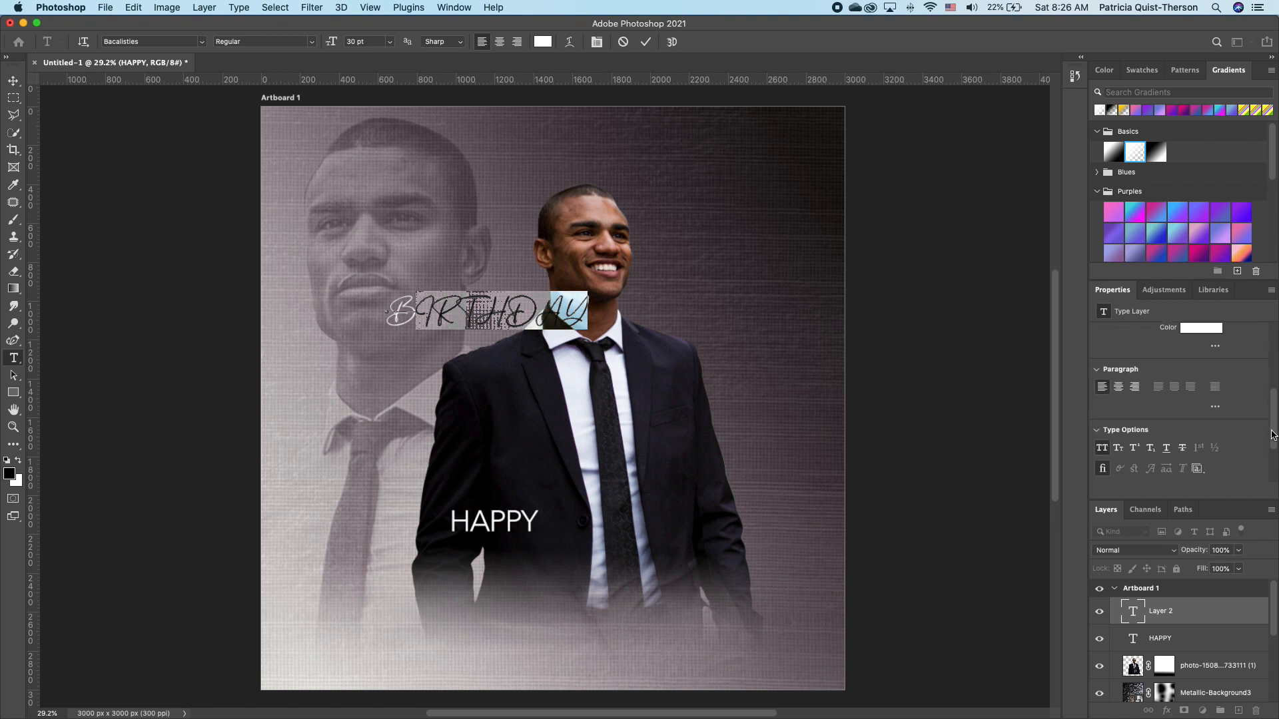
click(1102, 435)
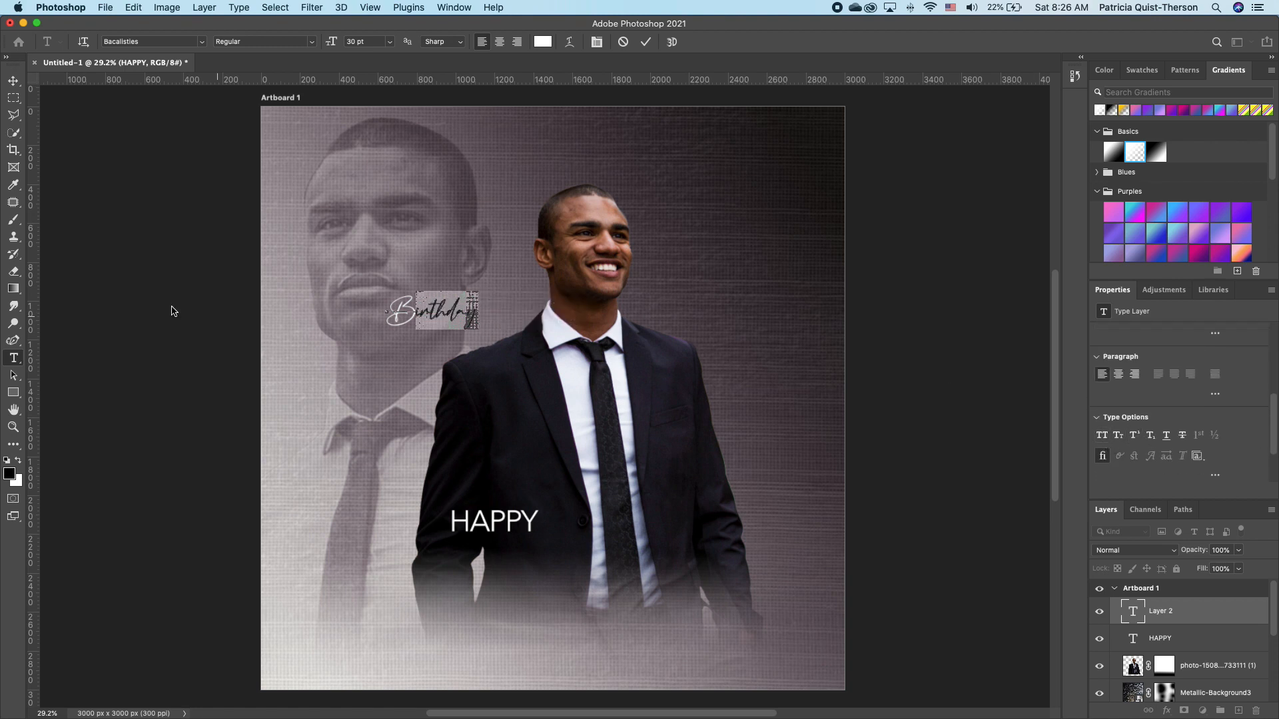
Enlarge Birthday about four and a half times and move it to the bottom beneath HAPPY.
click(13, 79)
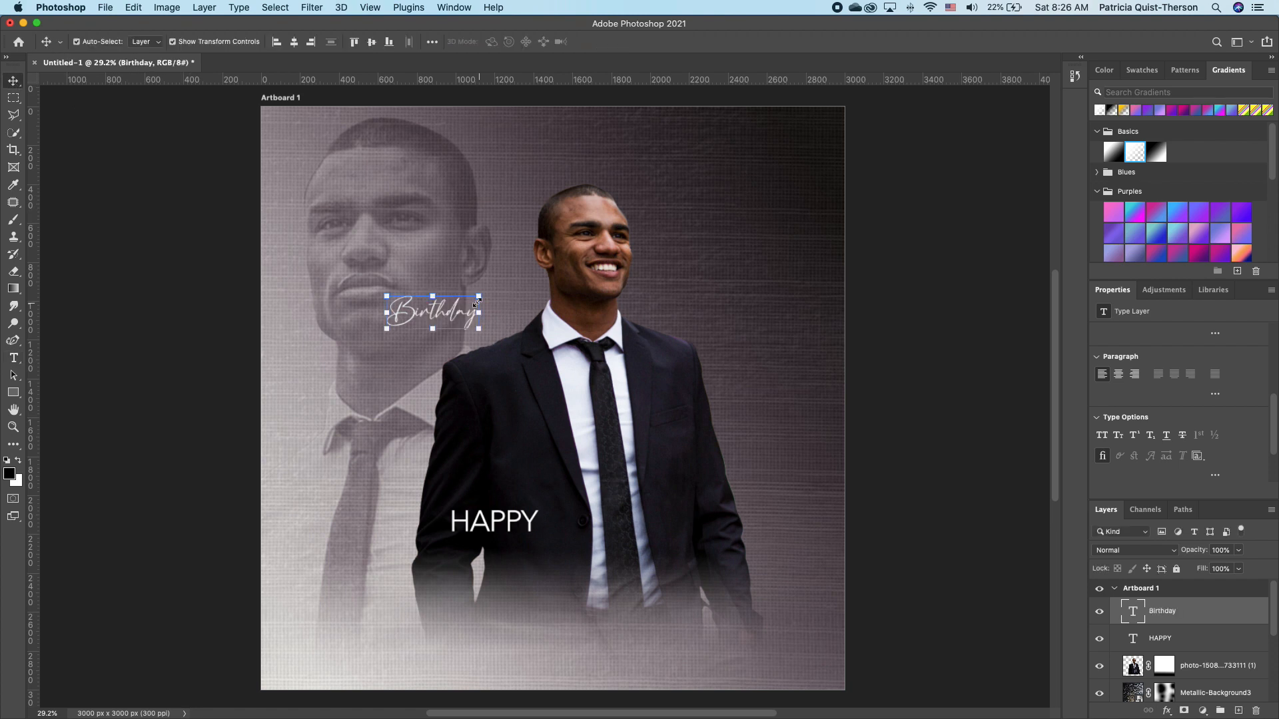
drag(480, 295, 799, 160)
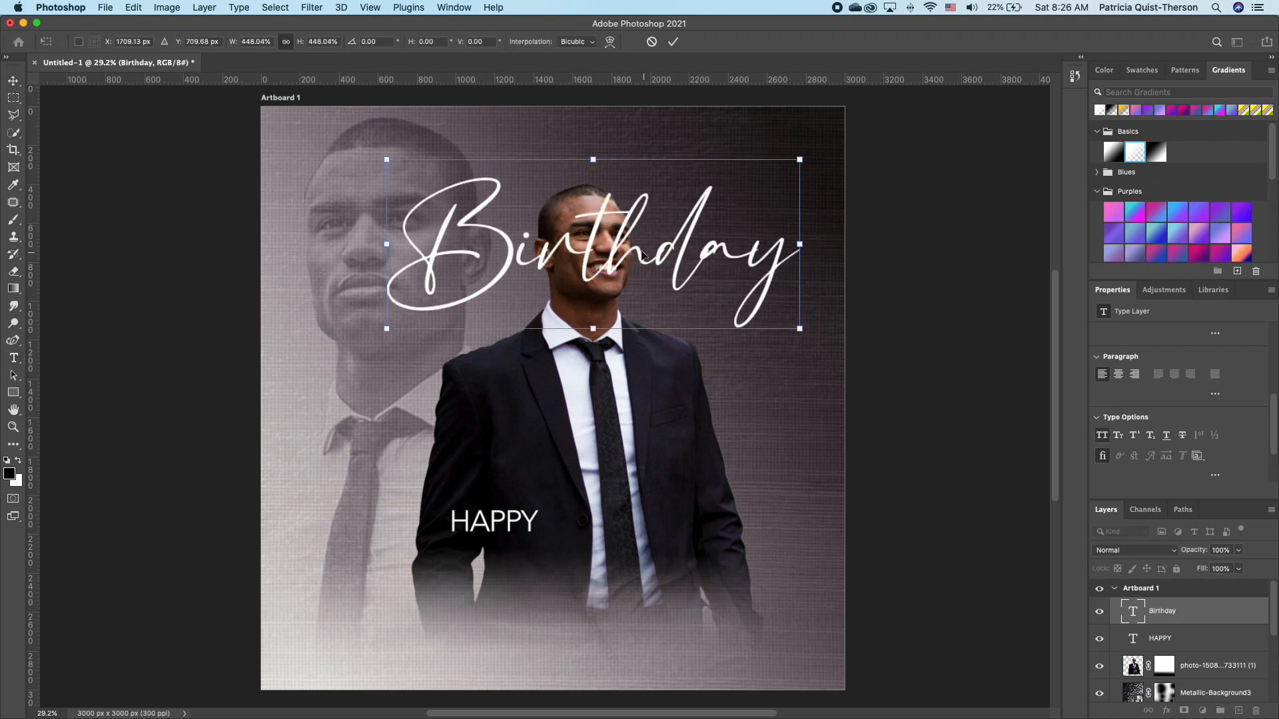
drag(388, 330, 368, 337)
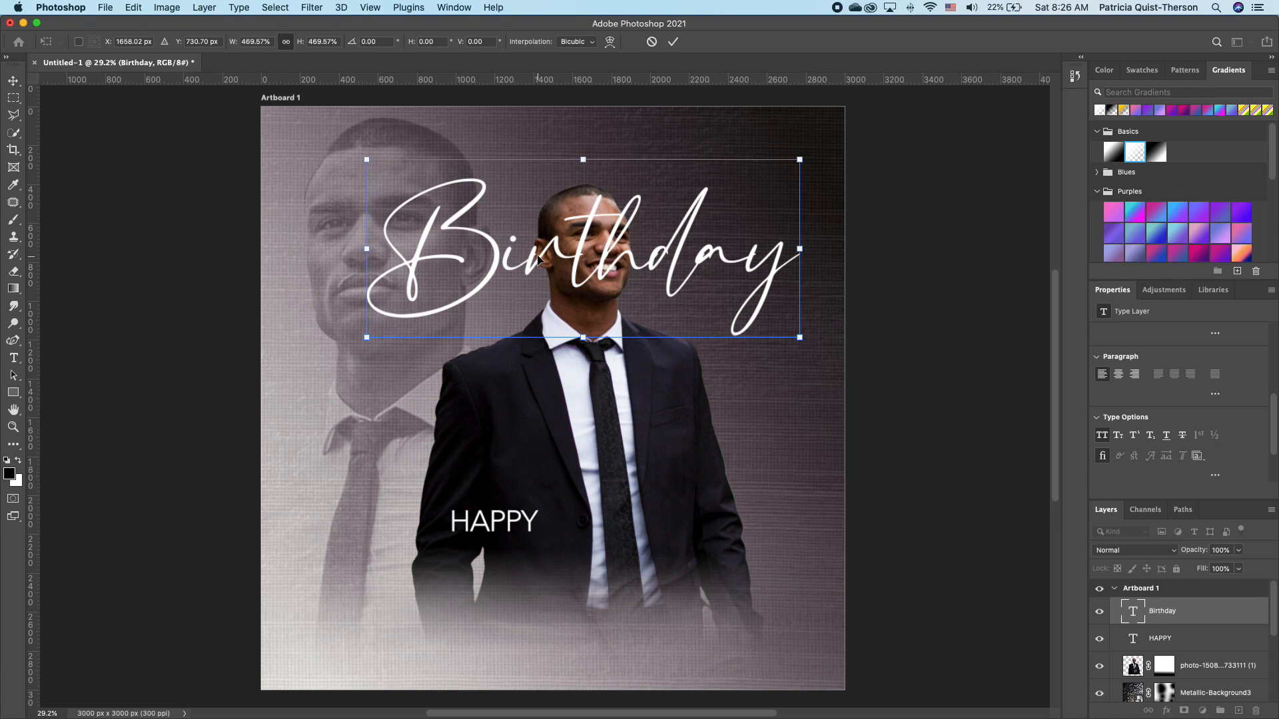
drag(539, 259, 493, 555)
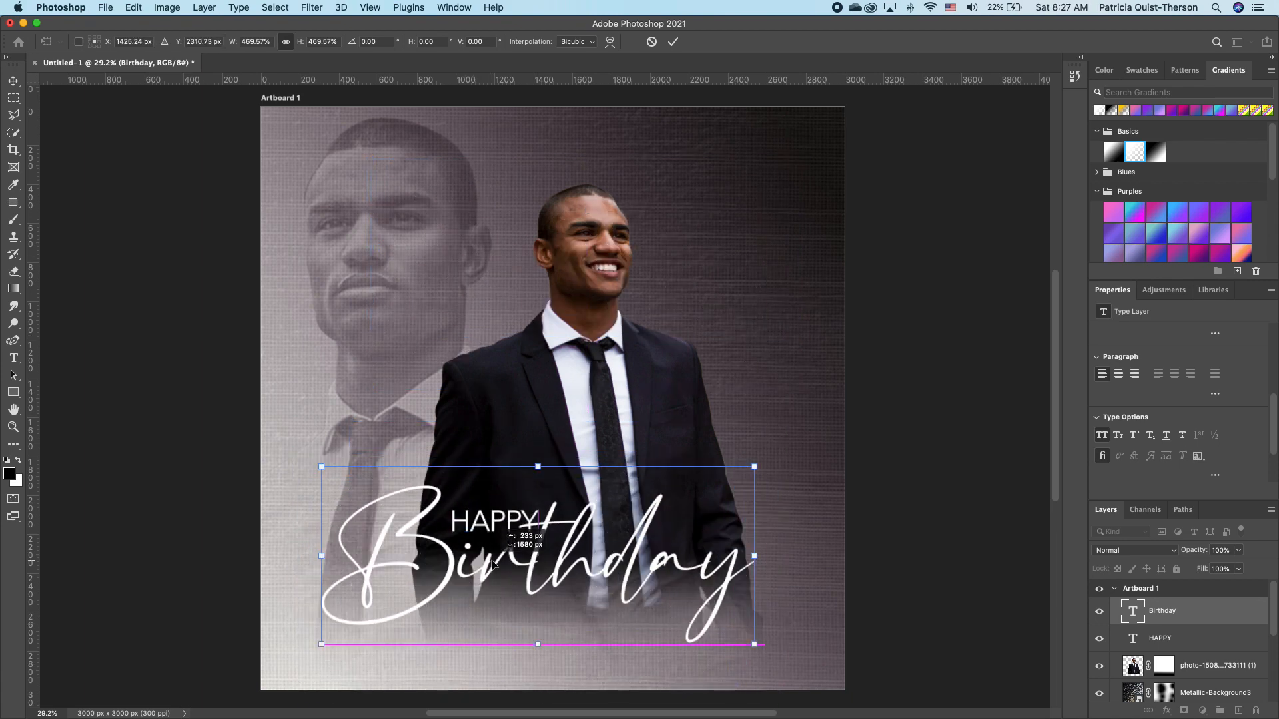
double_click(578, 534)
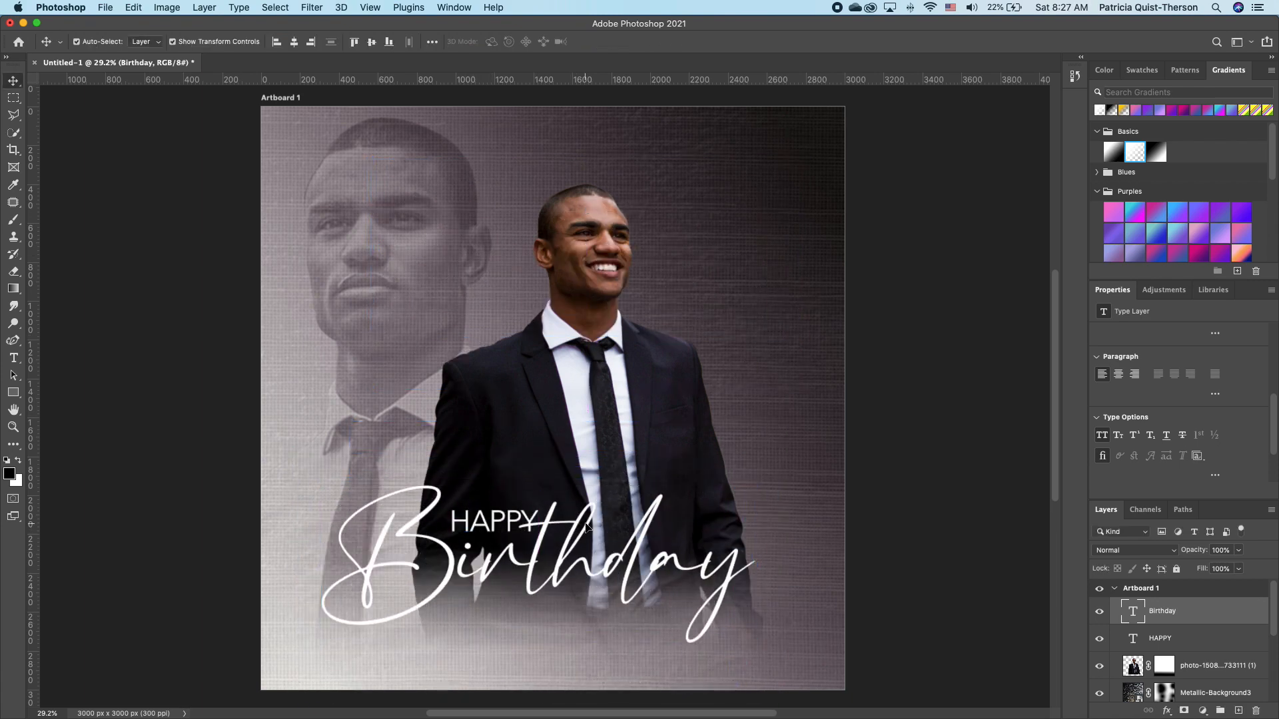
double_click(585, 522)
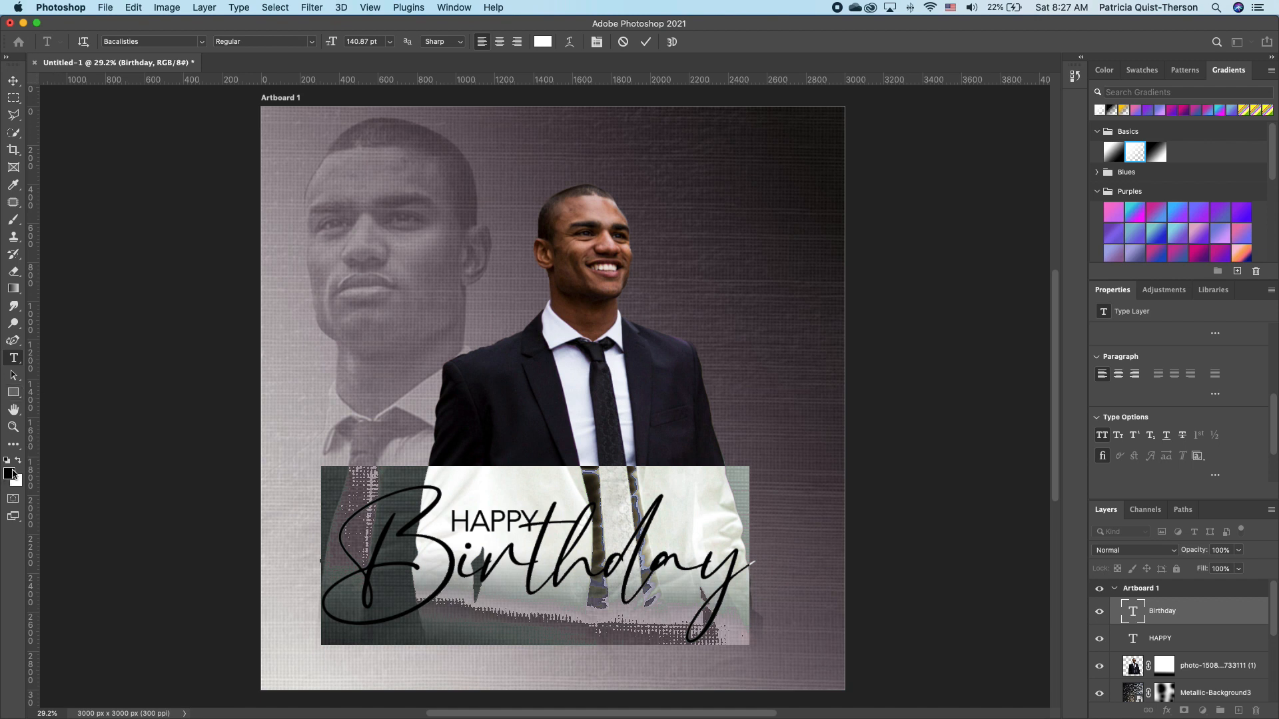
Color the Birthday text golden yellow (fad402).
click(9, 474)
click(962, 295)
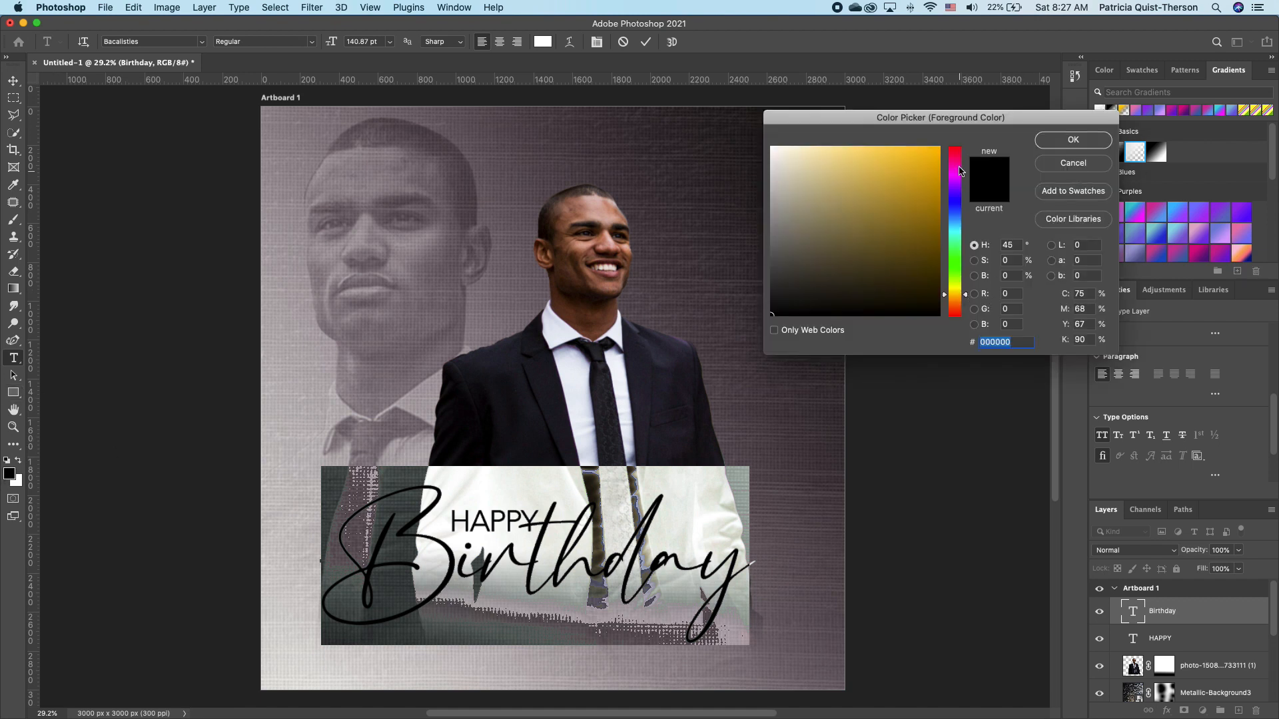
click(939, 149)
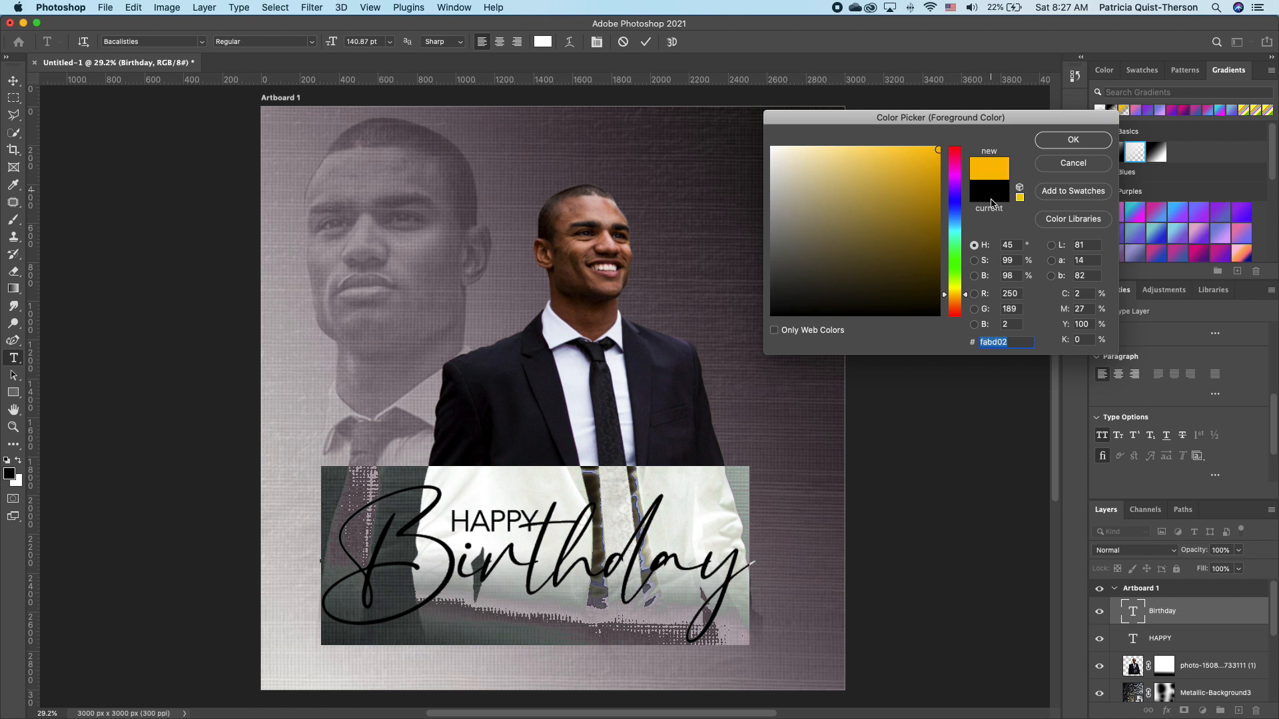
drag(963, 292, 965, 290)
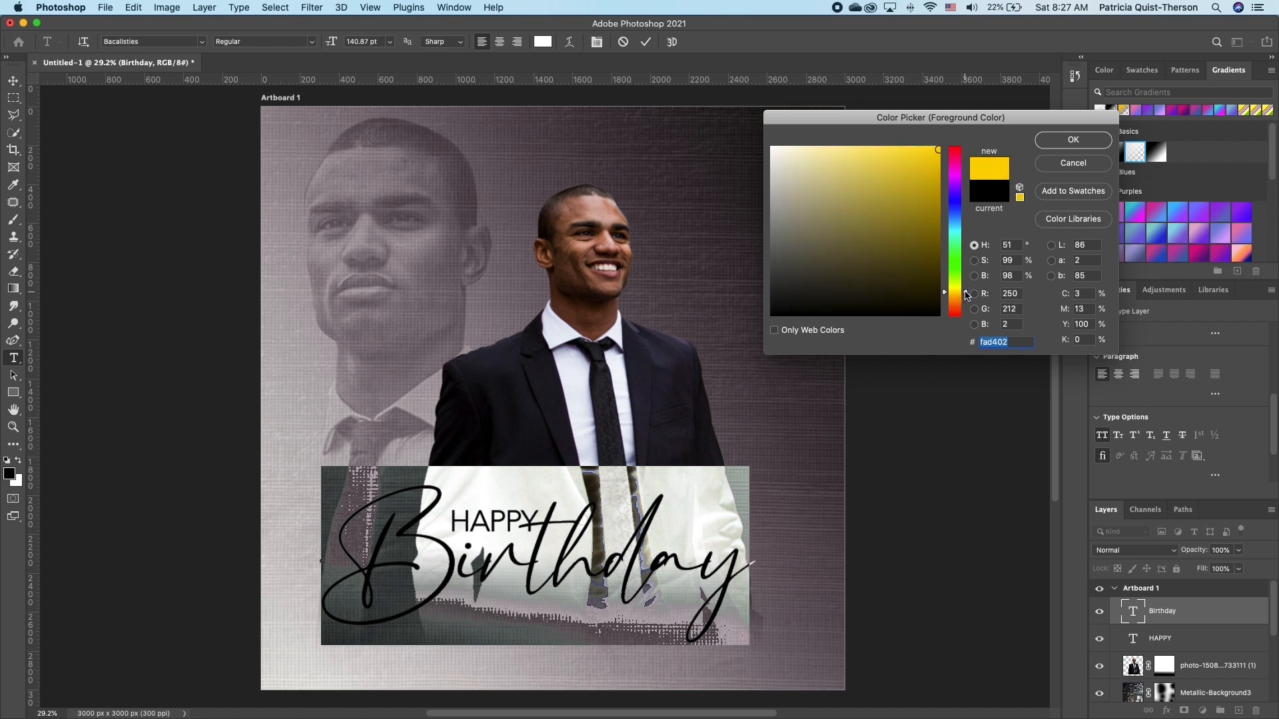
click(1072, 139)
click(510, 525)
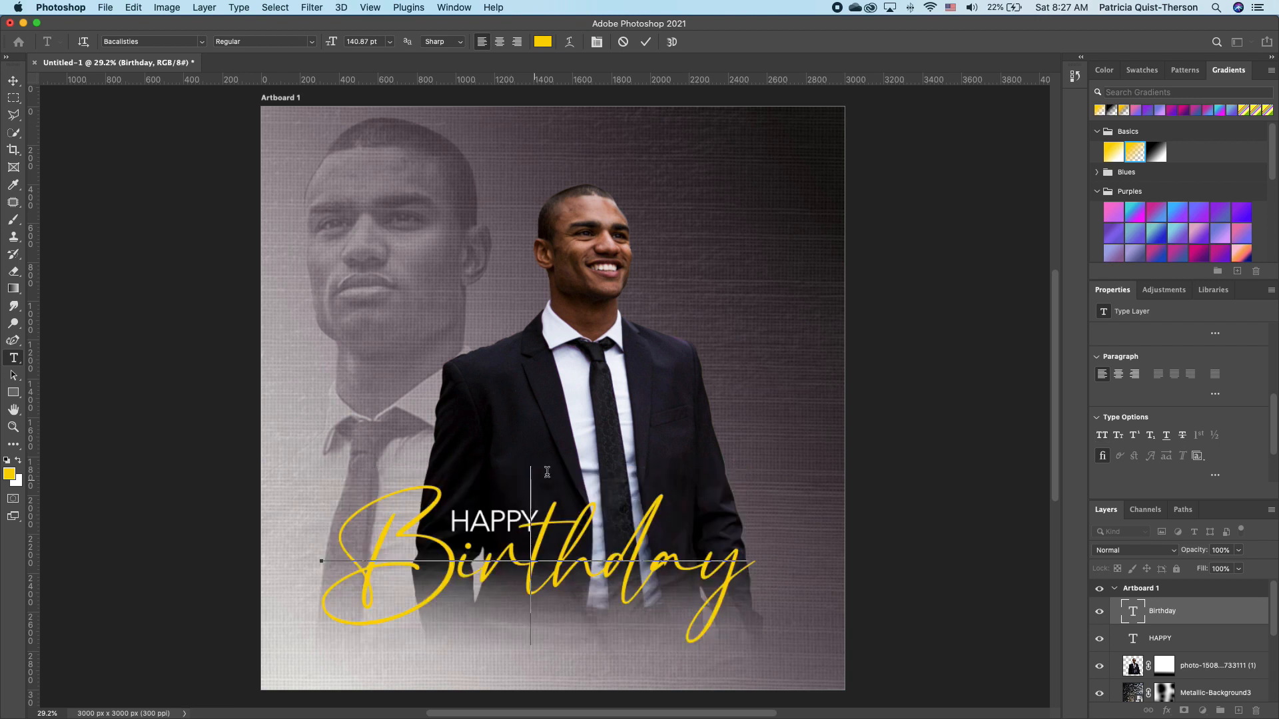
Set Birthday's capital B to 180 pt and shift the text slightly left.
click(441, 561)
drag(441, 562, 345, 565)
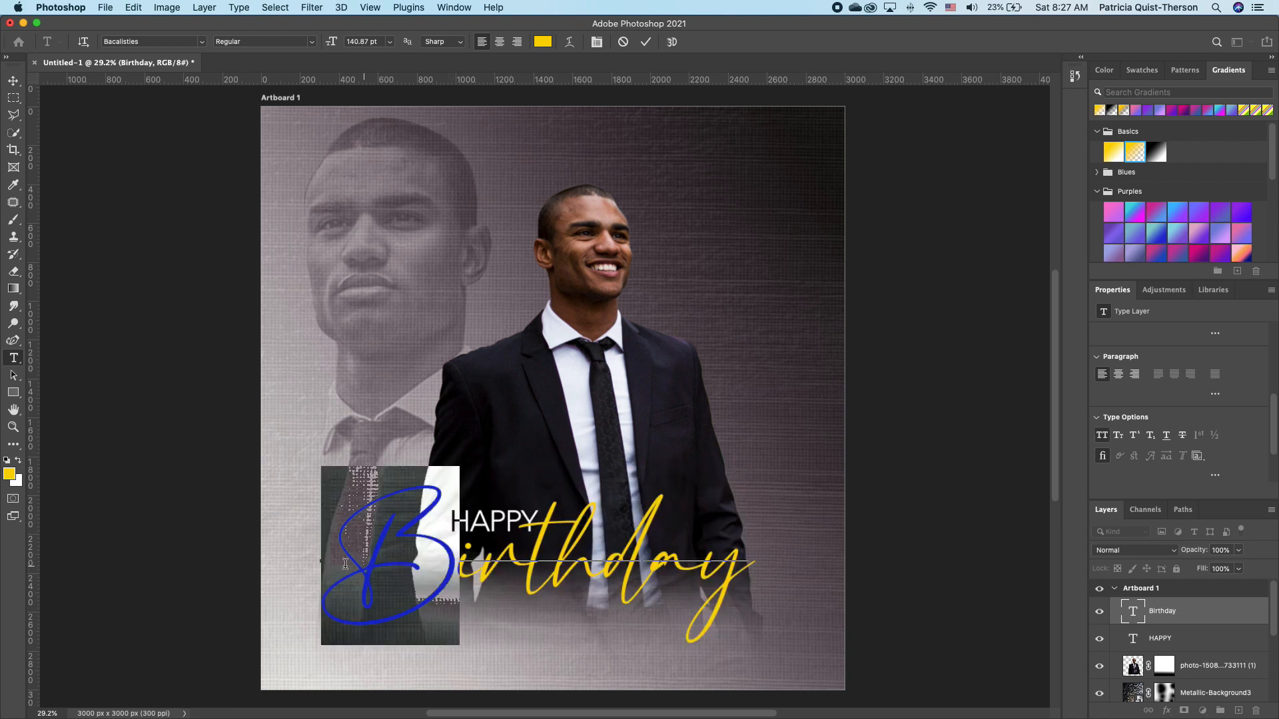
click(372, 42)
text(180)
key(Return)
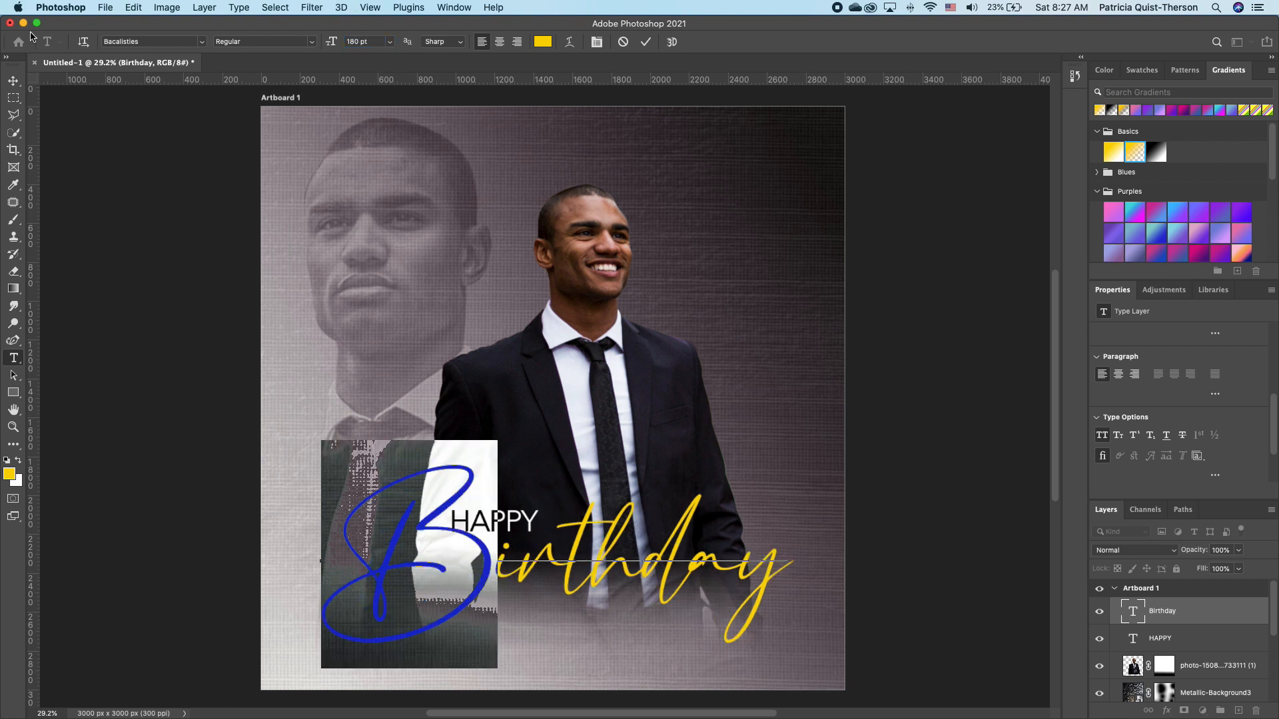
click(14, 80)
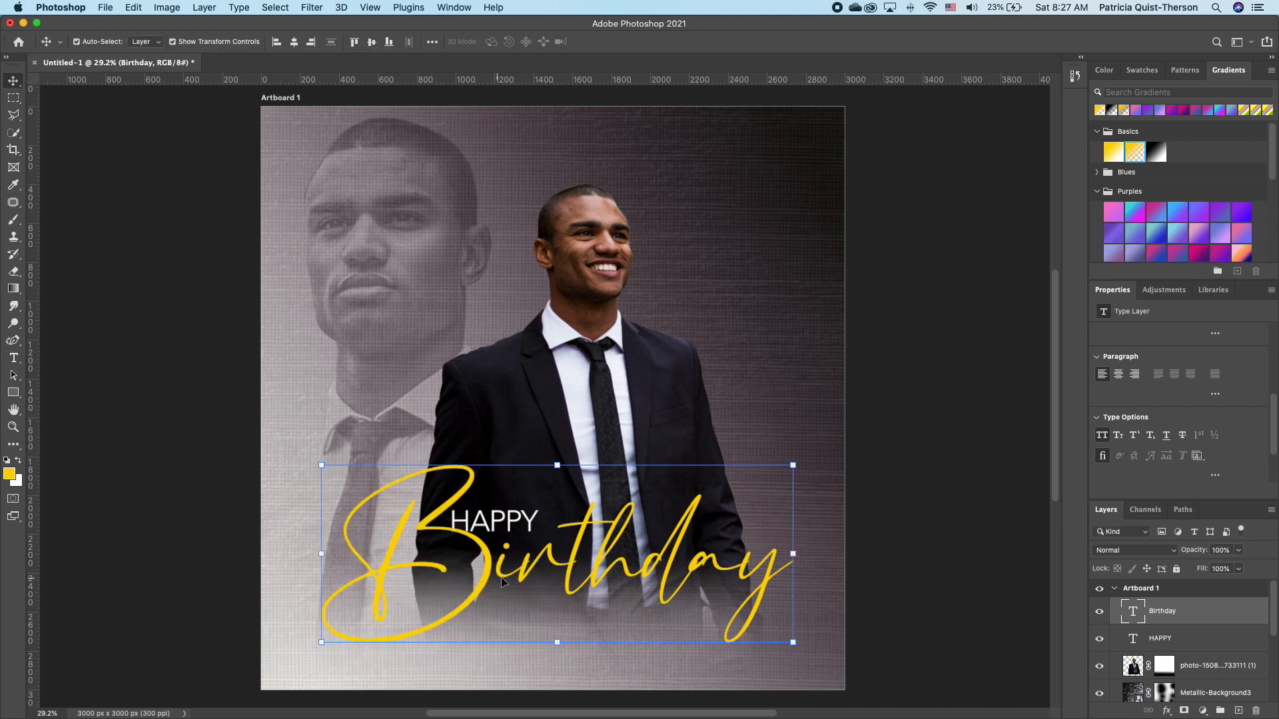
drag(545, 558, 525, 560)
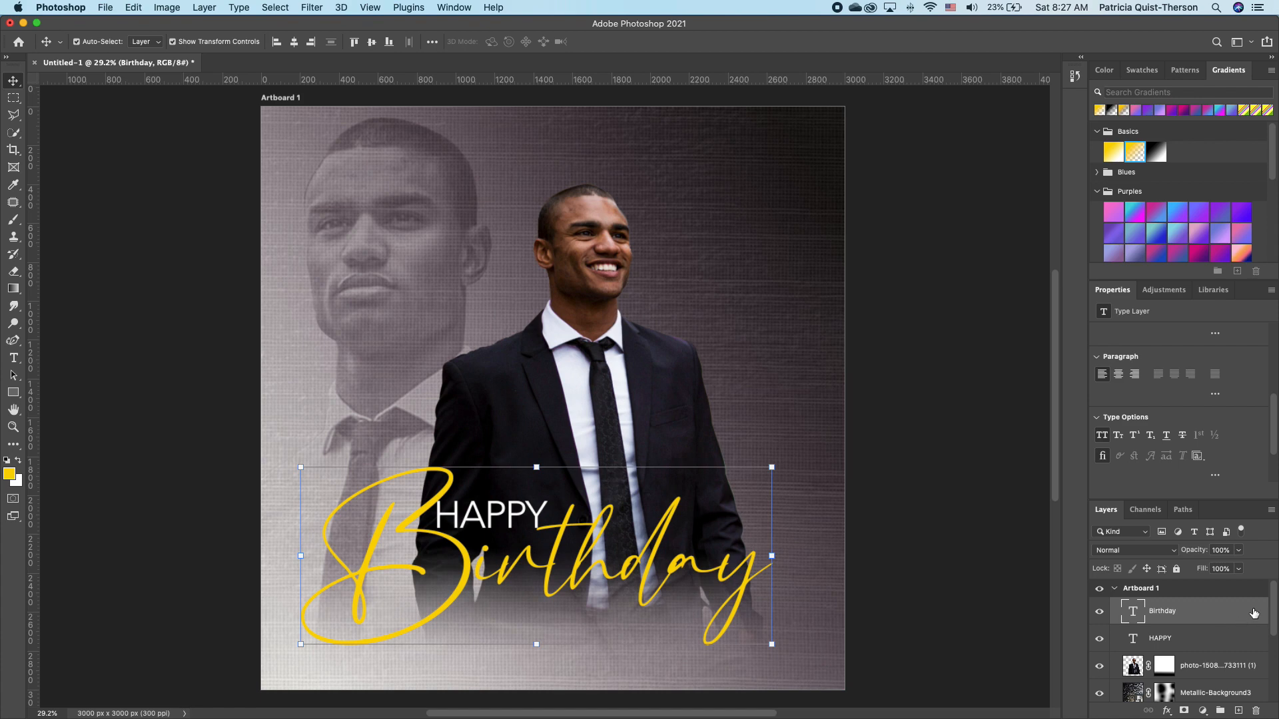
key(space)
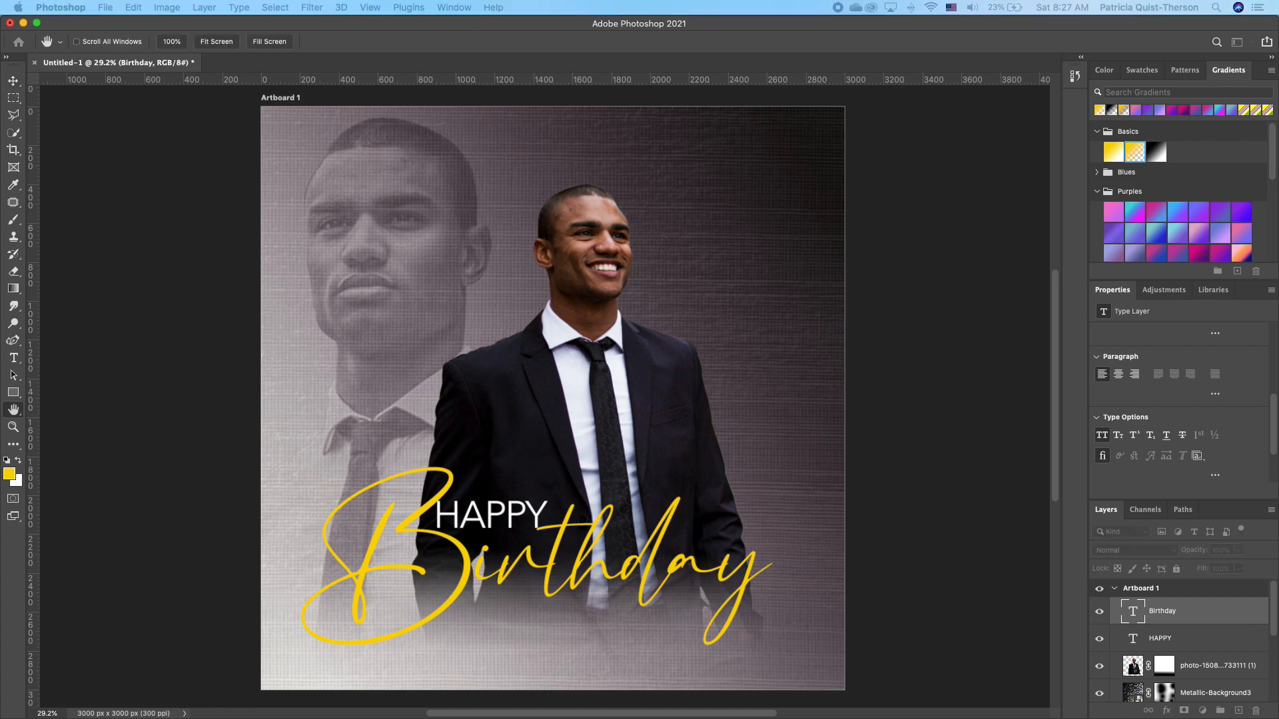
Give the Birthday layer a drop shadow with a 5 px size.
double_click(1219, 611)
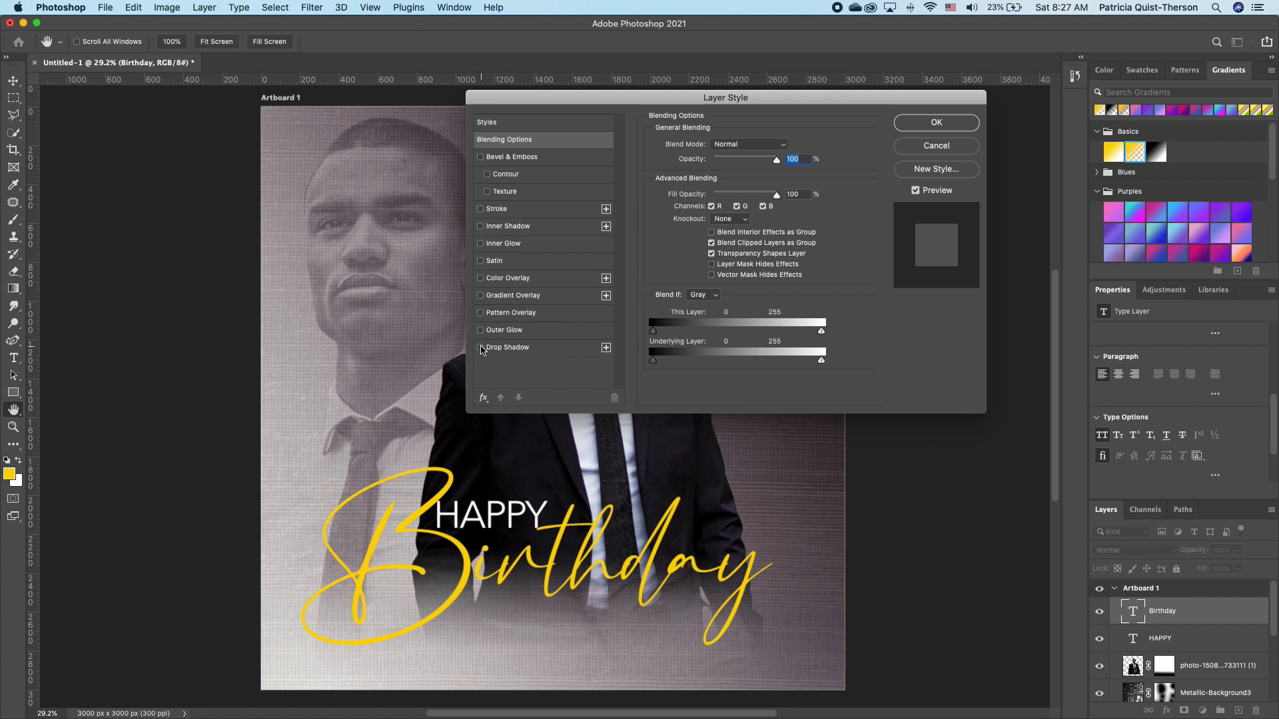
click(480, 347)
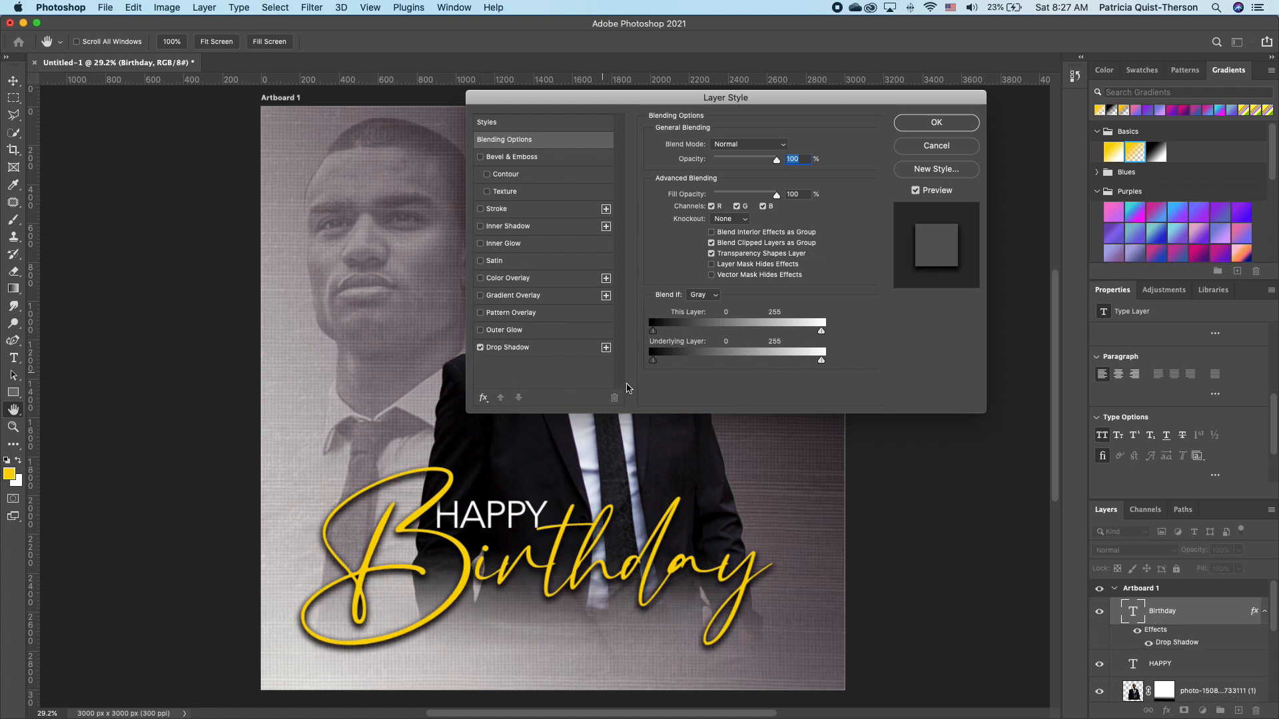
click(571, 348)
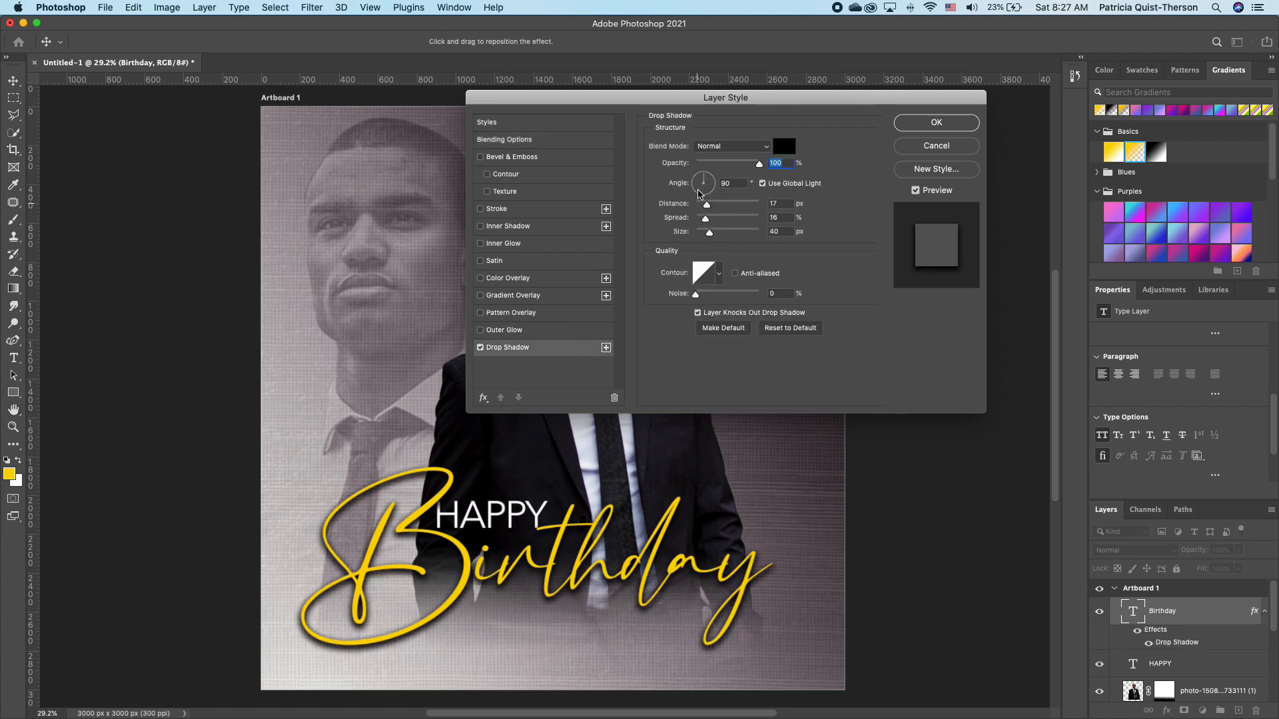
drag(710, 238, 707, 208)
click(935, 124)
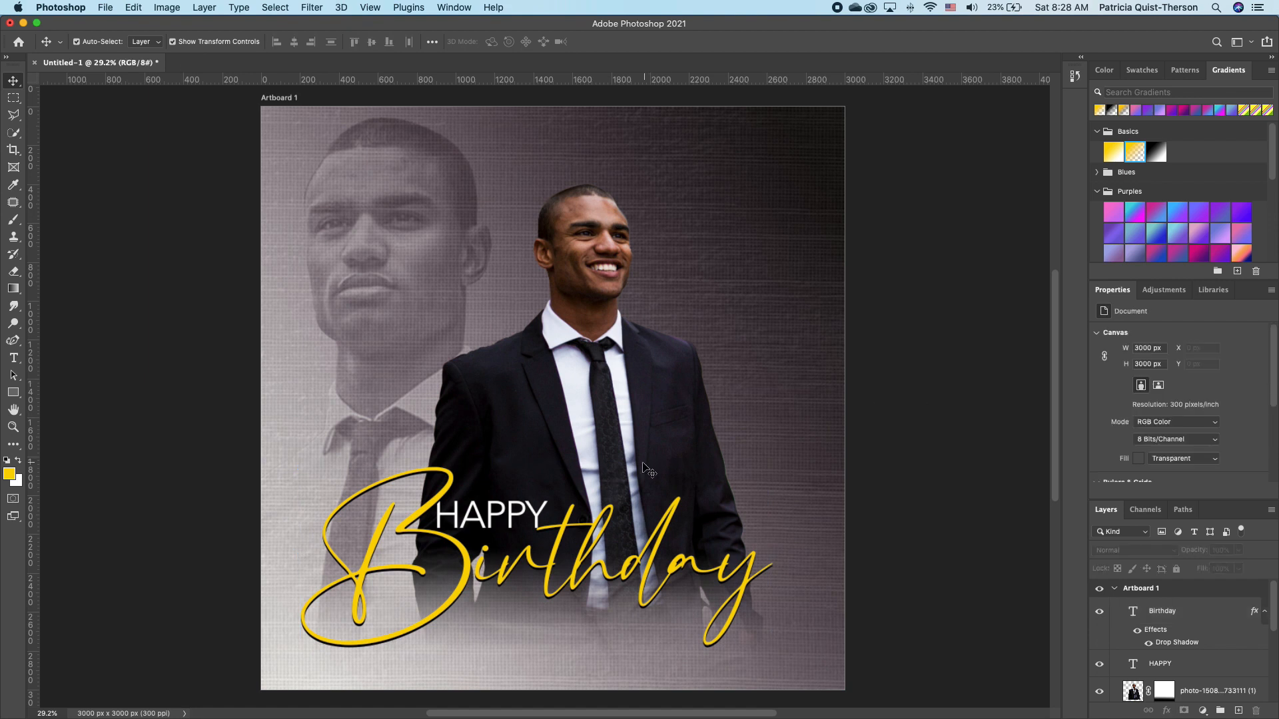
click(578, 511)
click(1199, 645)
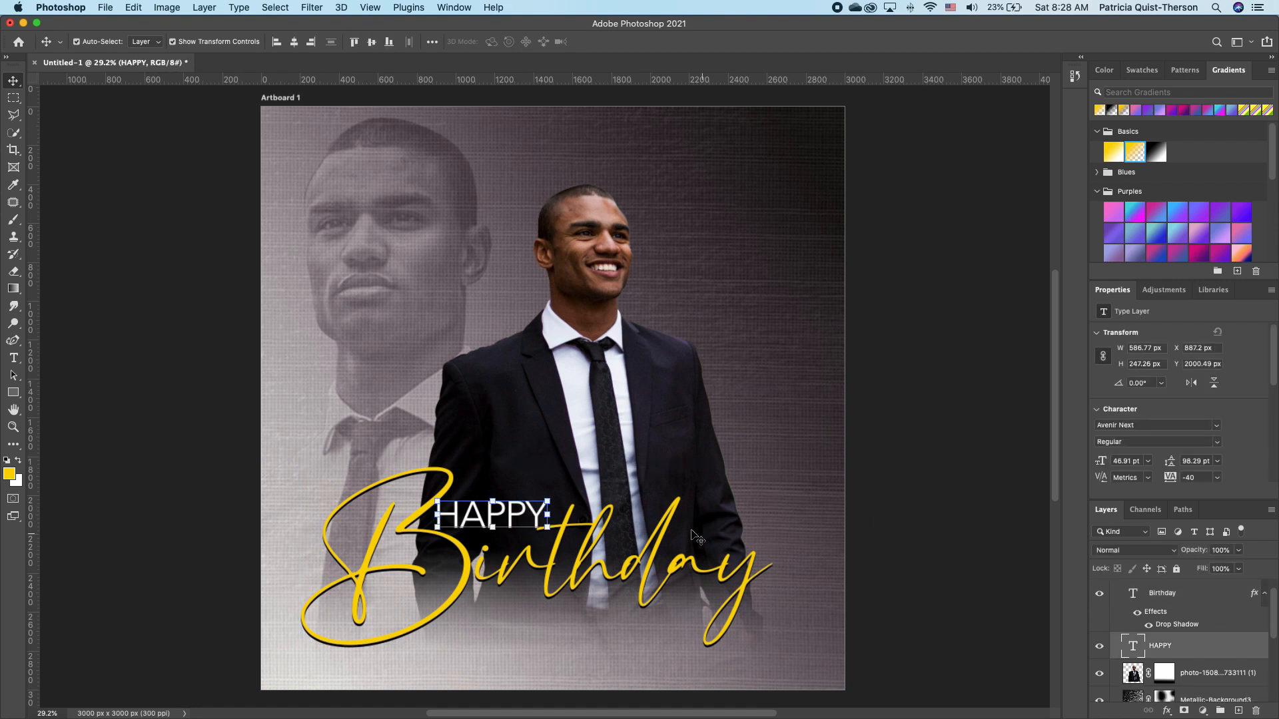
Duplicate HAPPY, lock the Birthday layer, and move the copy below Birthday.
key(super+j)
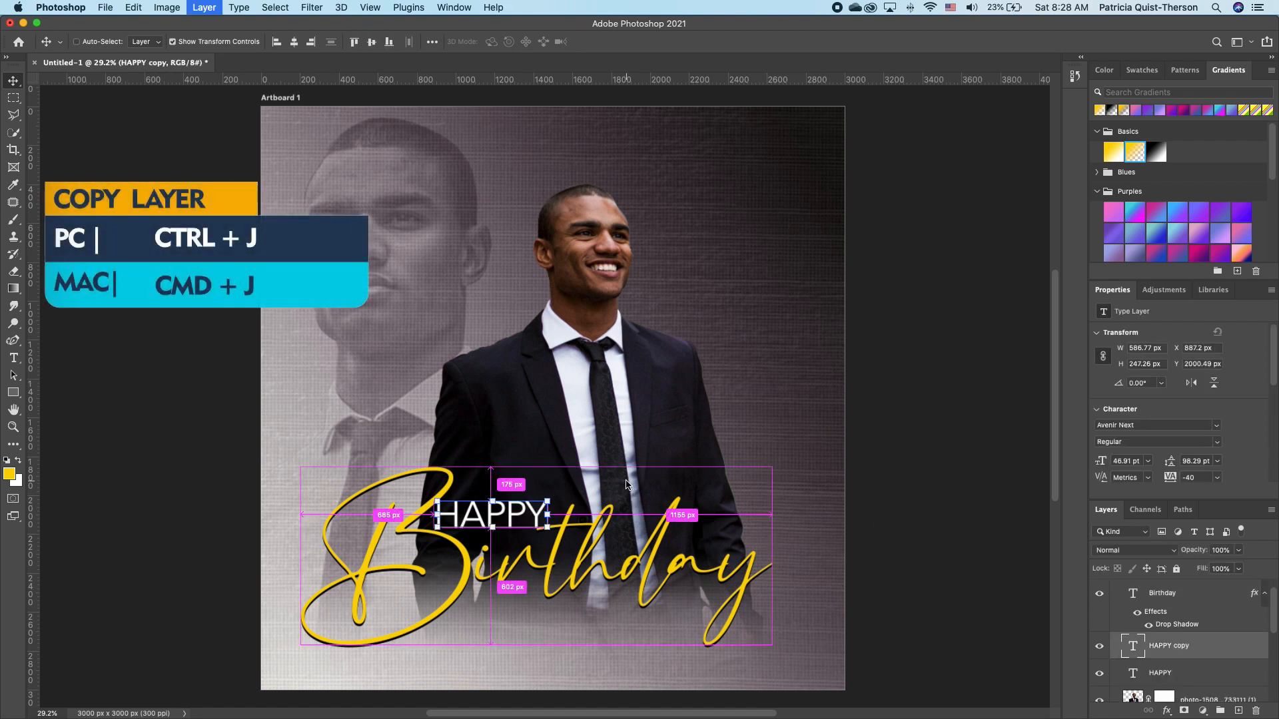
click(596, 599)
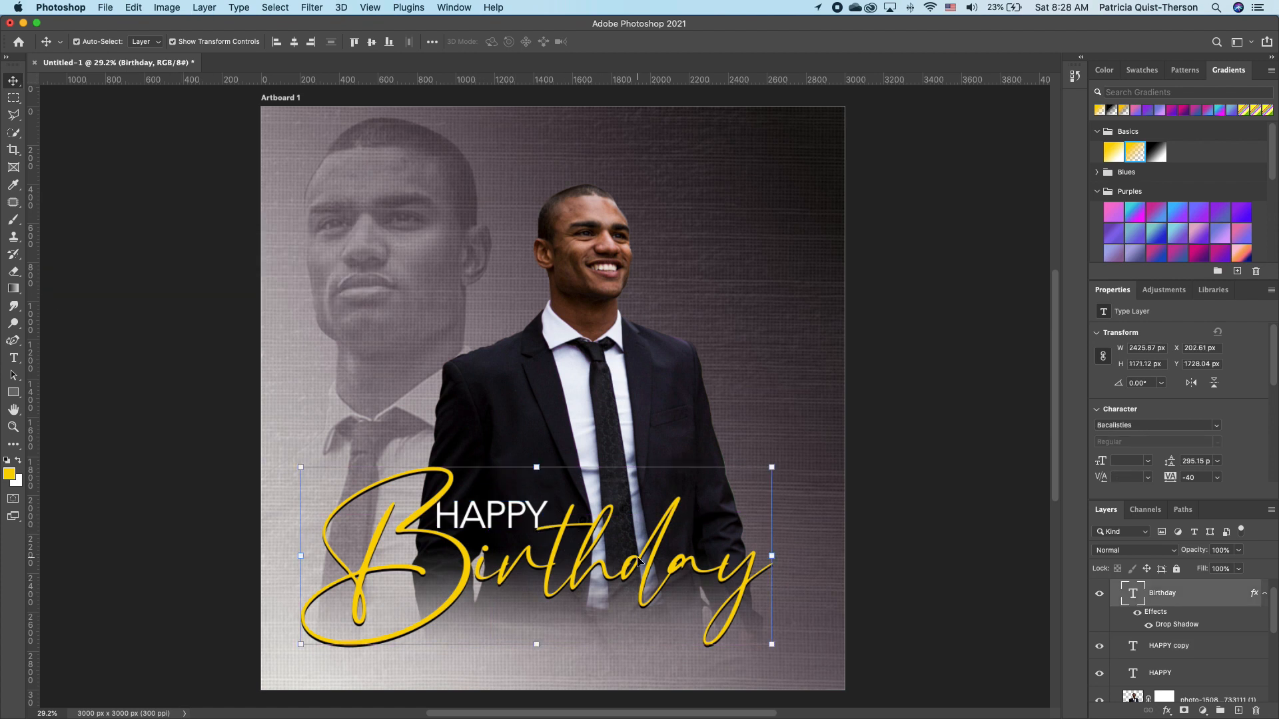
click(1176, 570)
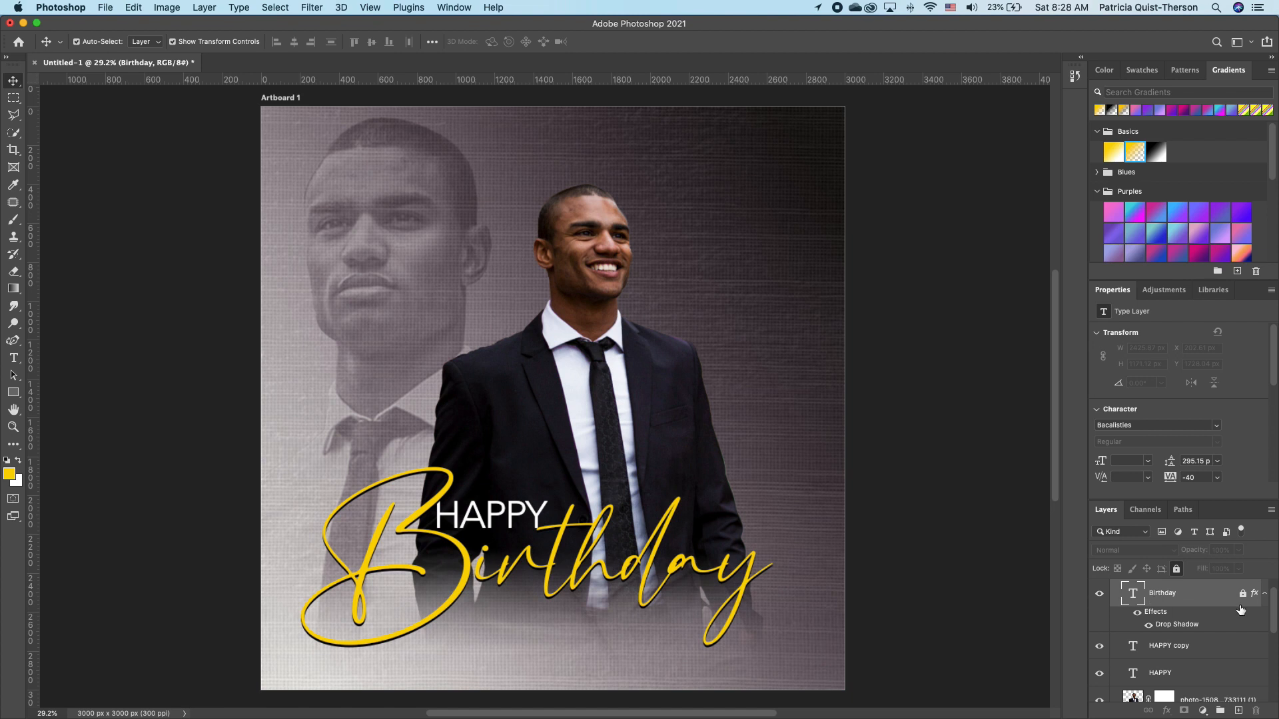
drag(538, 525, 538, 608)
Retype the copy as CELEBRATION and shrink it to about 55%.
double_click(550, 595)
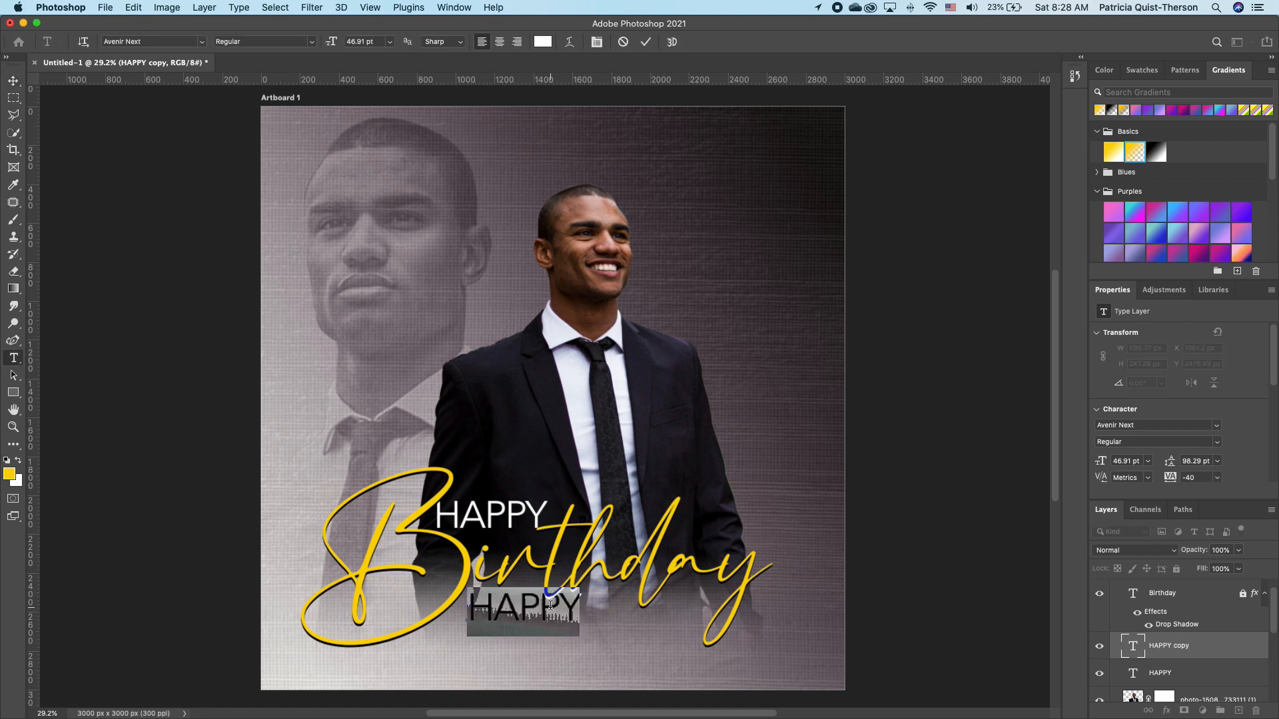
text(C)
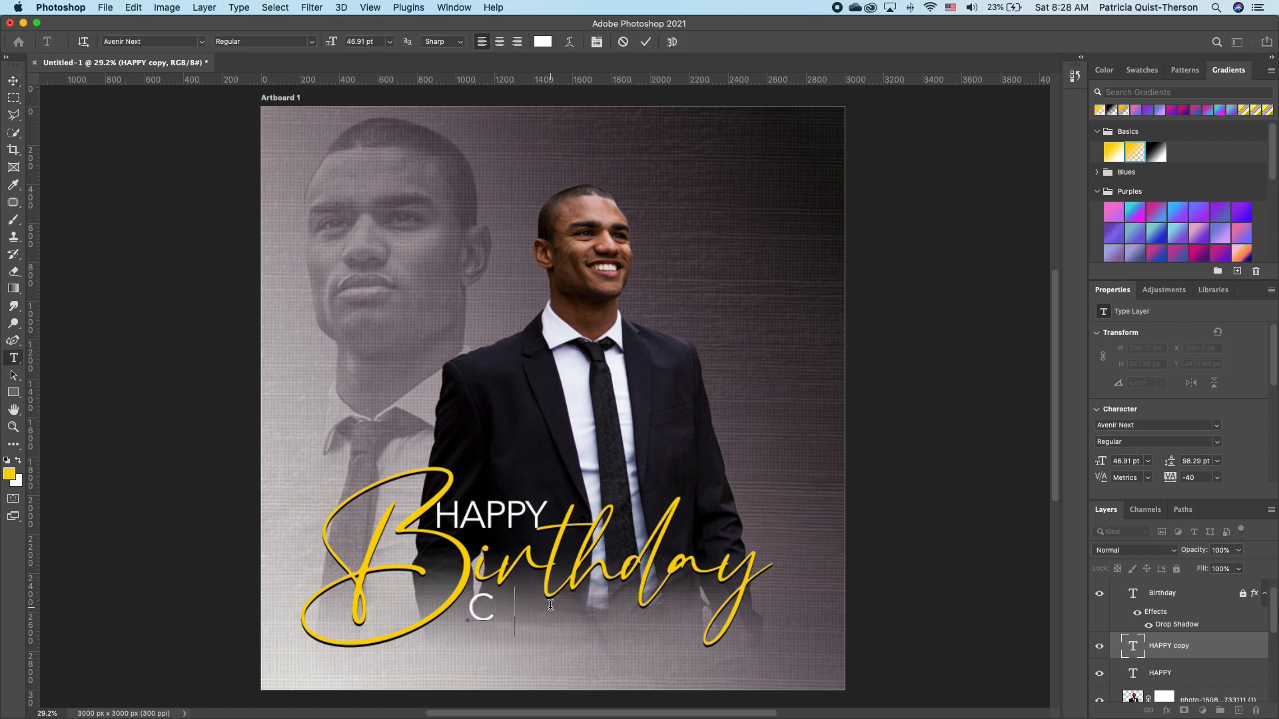
text(ELEBRATION)
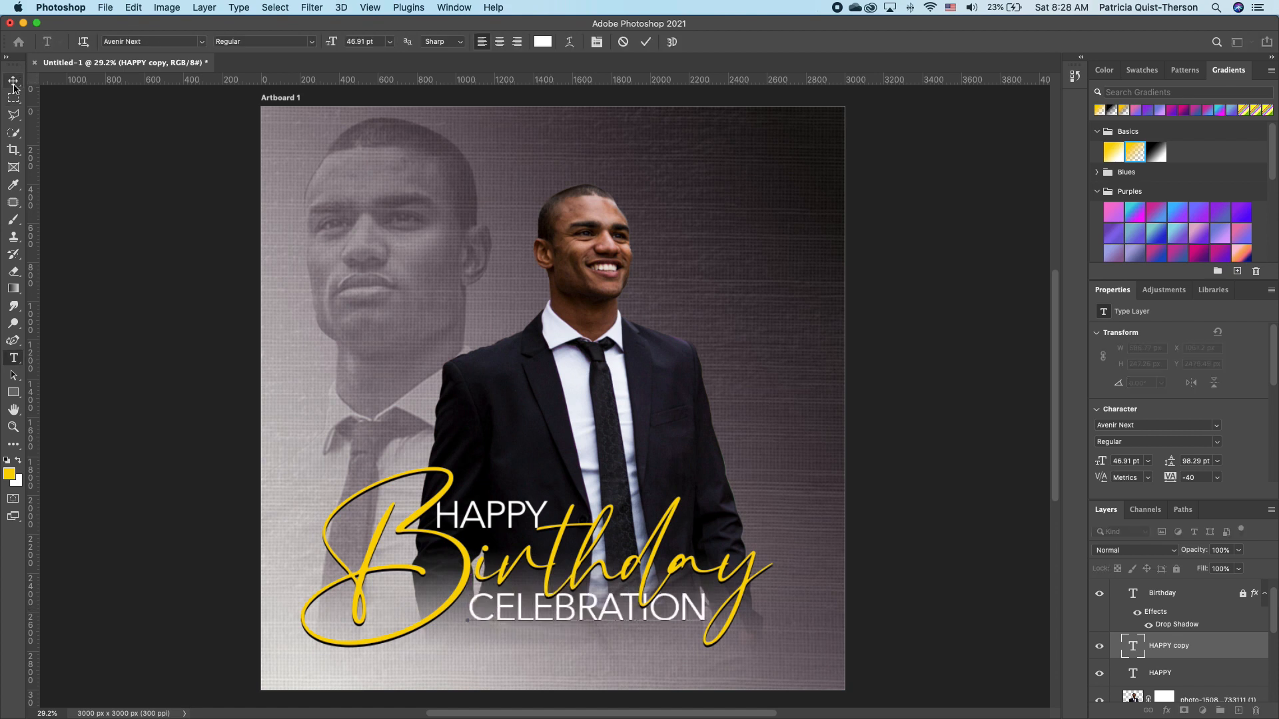
click(14, 80)
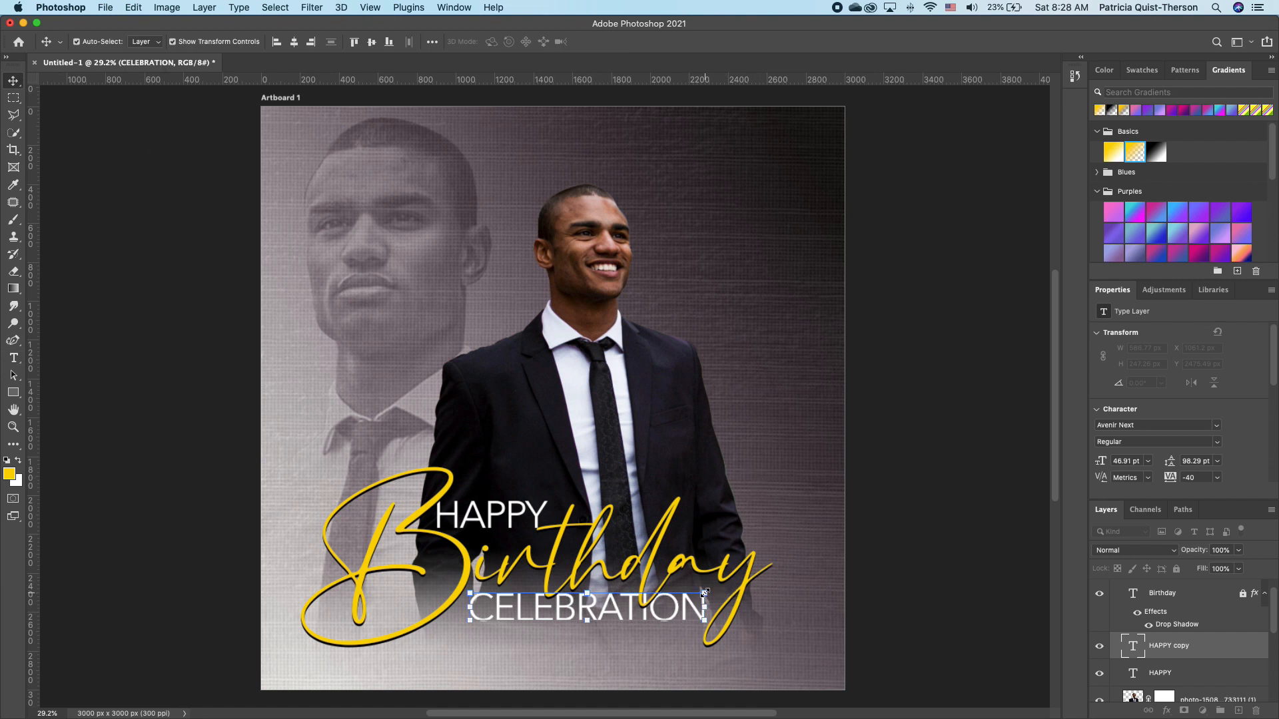
drag(705, 591, 592, 596)
key(Return)
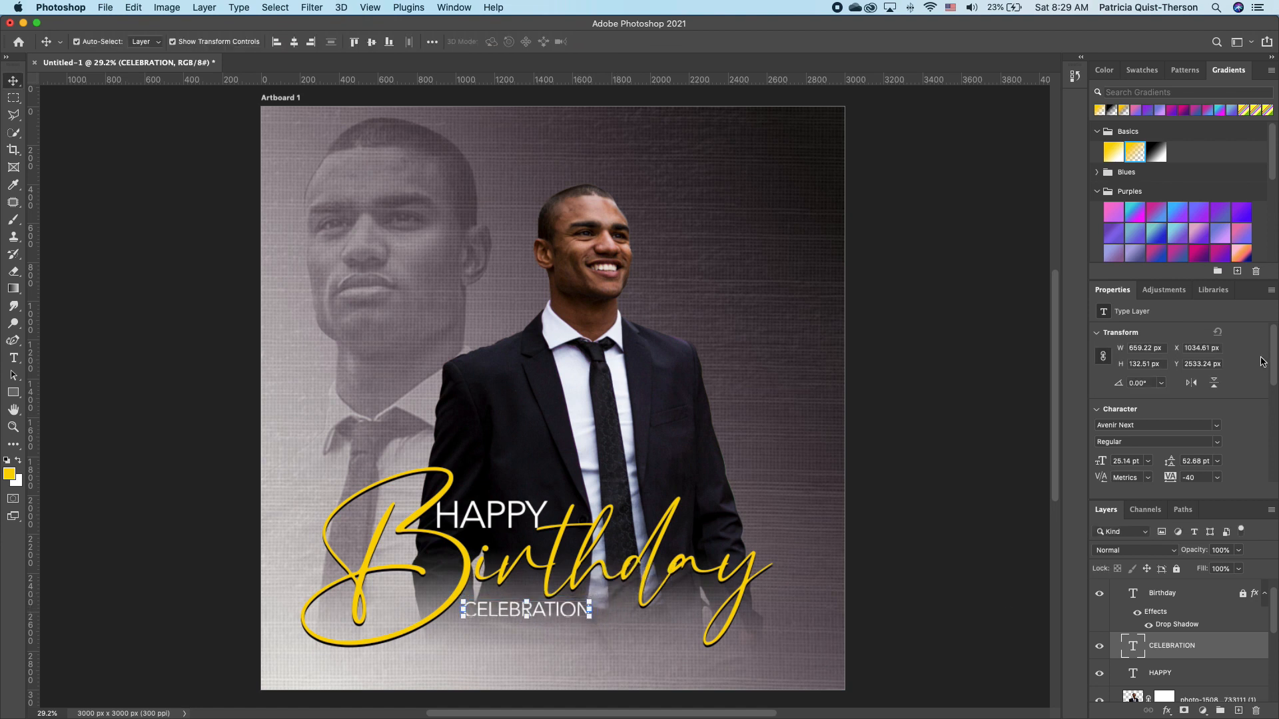
Raise CELEBRATION's tracking to 180 and drag a duplicate up to the artboard's top.
drag(1274, 352, 1271, 401)
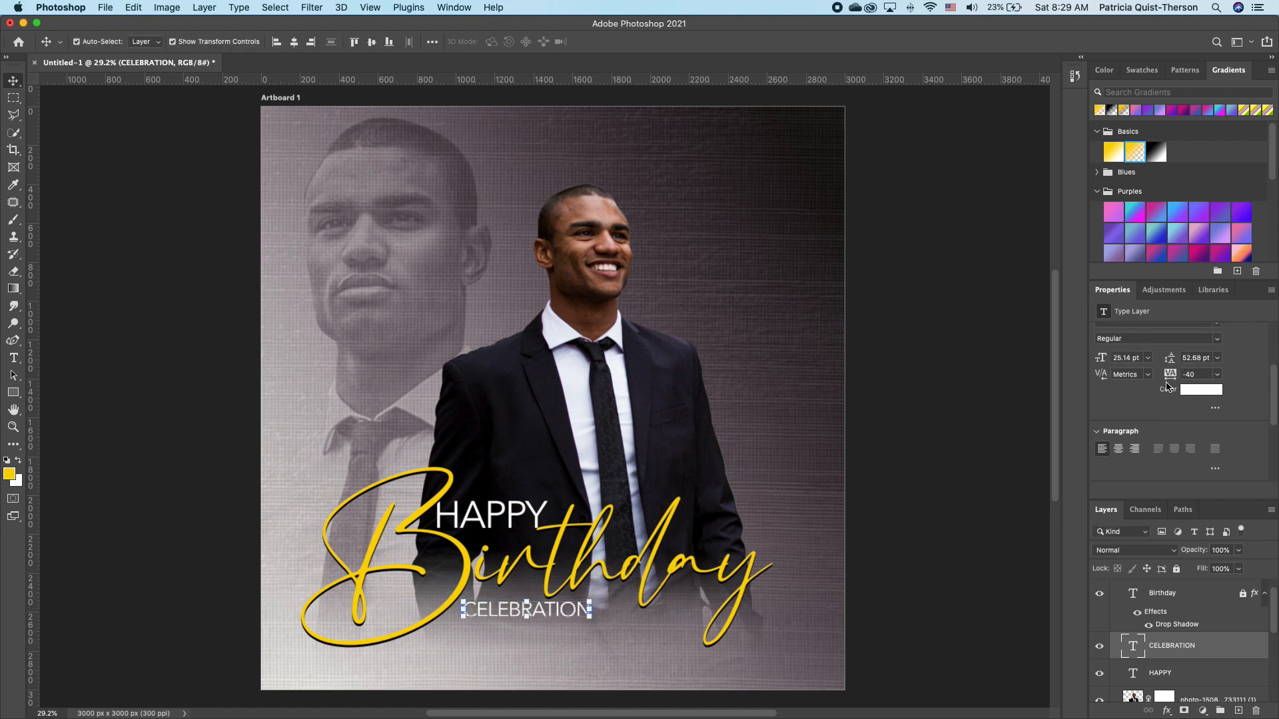
drag(1169, 377, 1177, 381)
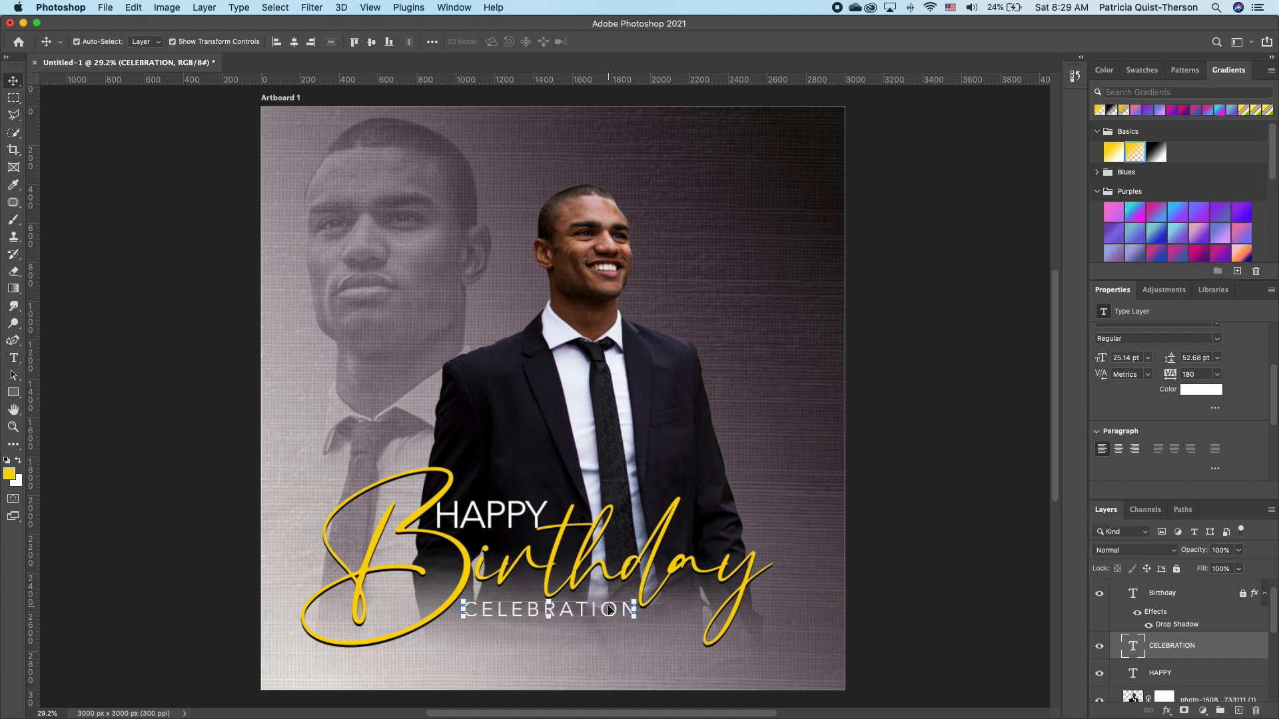
drag(610, 609, 586, 174)
Replace the copied top text with the honoree's name and shrink it to 75%.
double_click(591, 167)
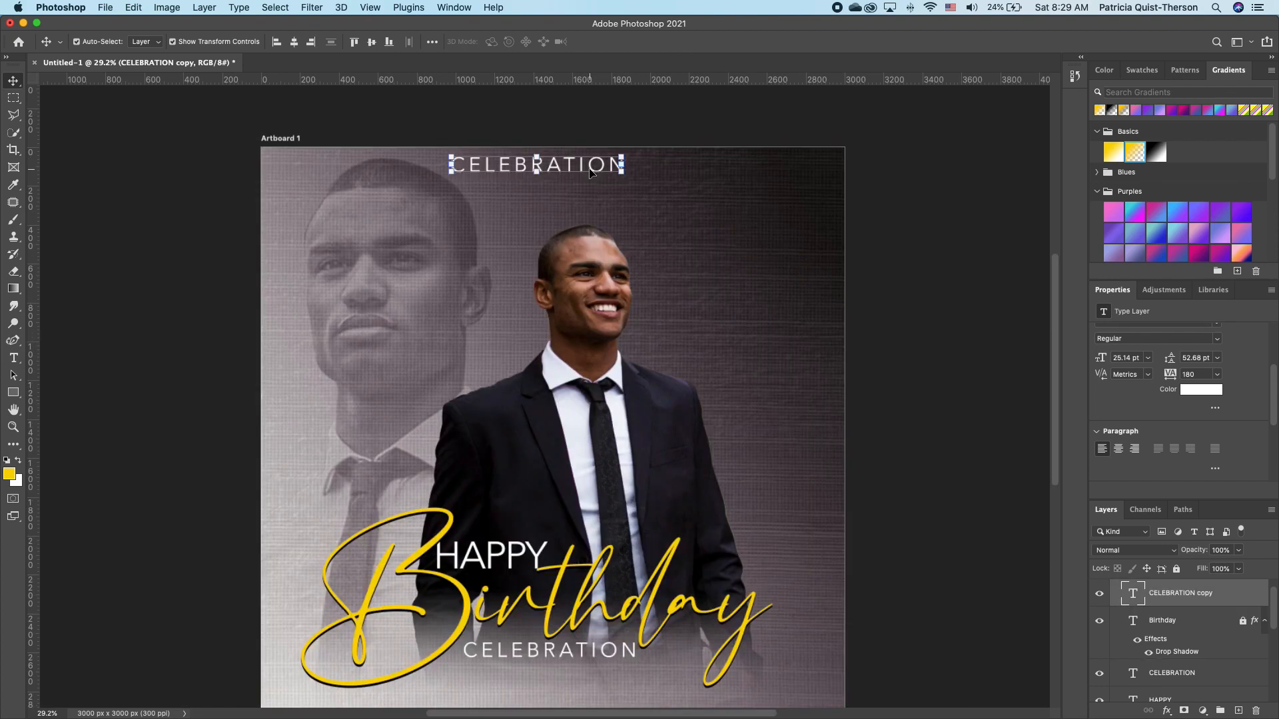
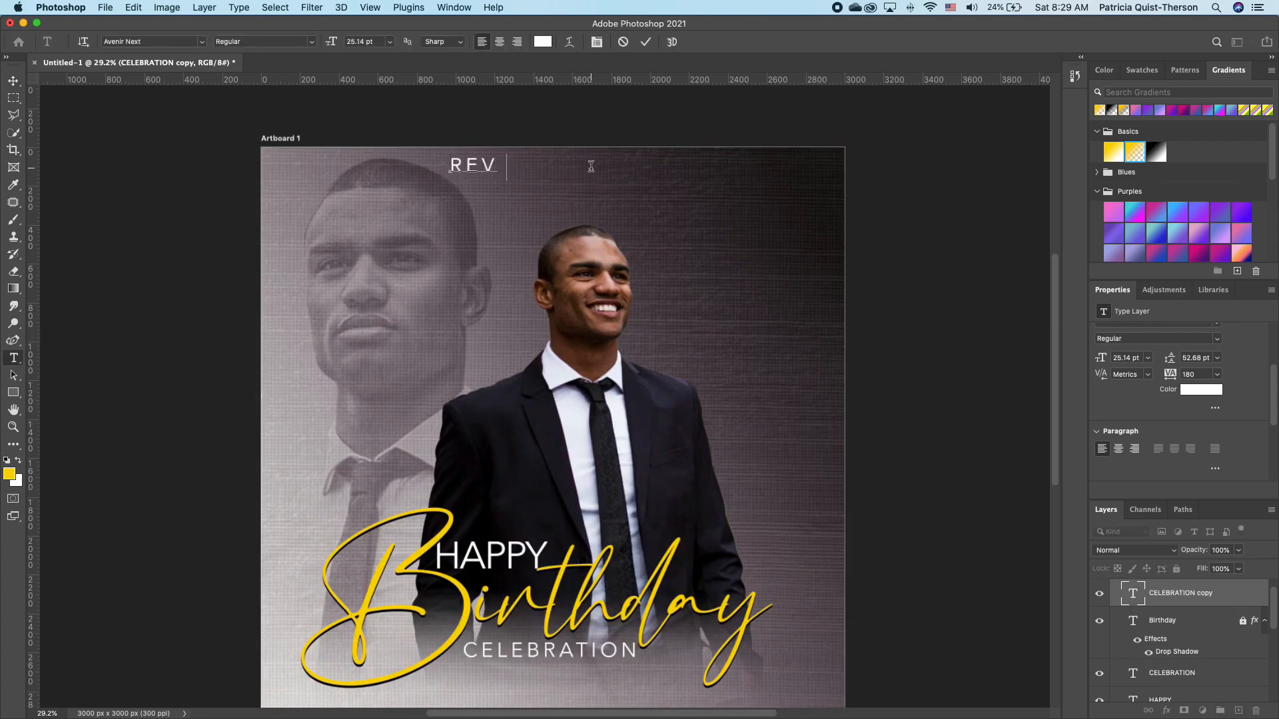
click(13, 81)
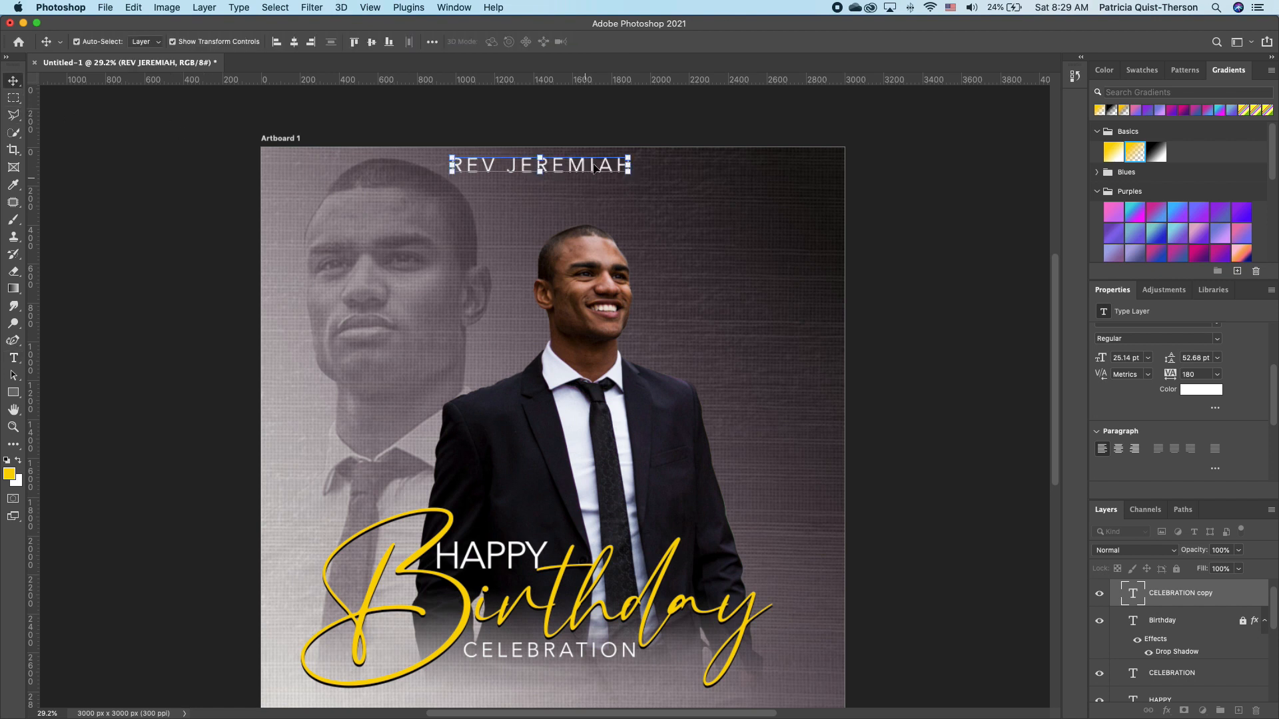
drag(631, 160, 521, 172)
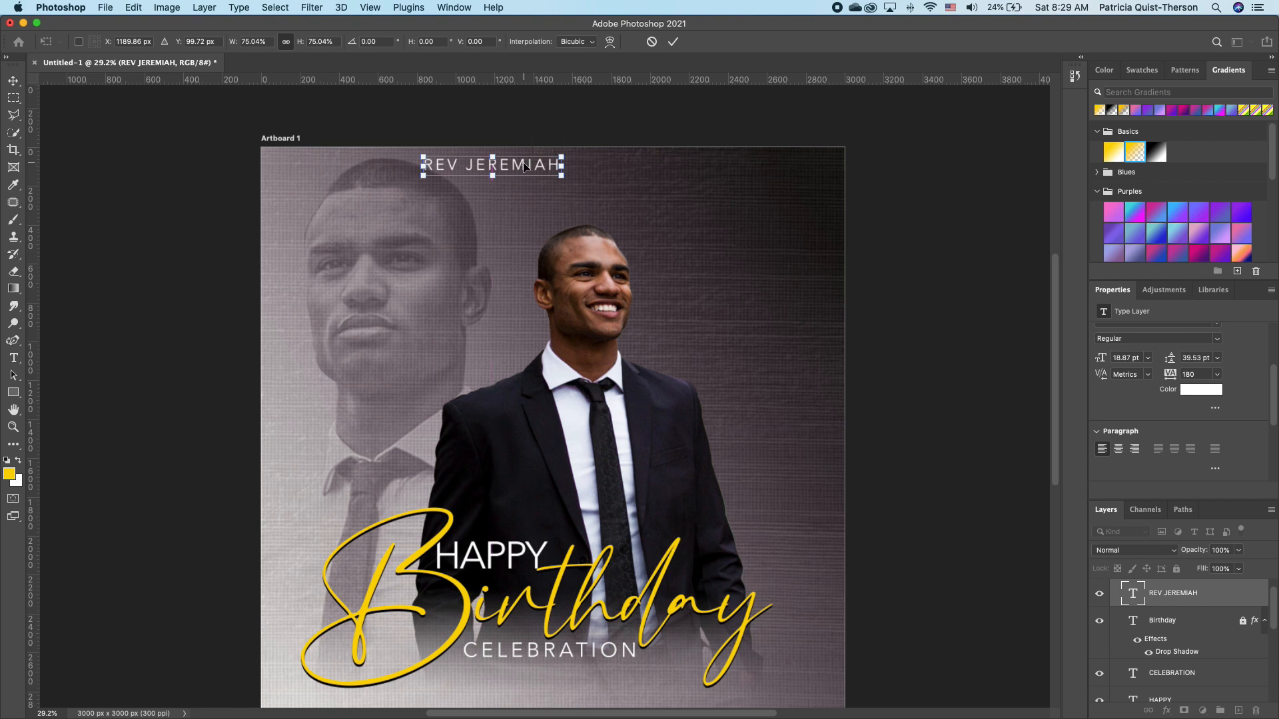
key(Return)
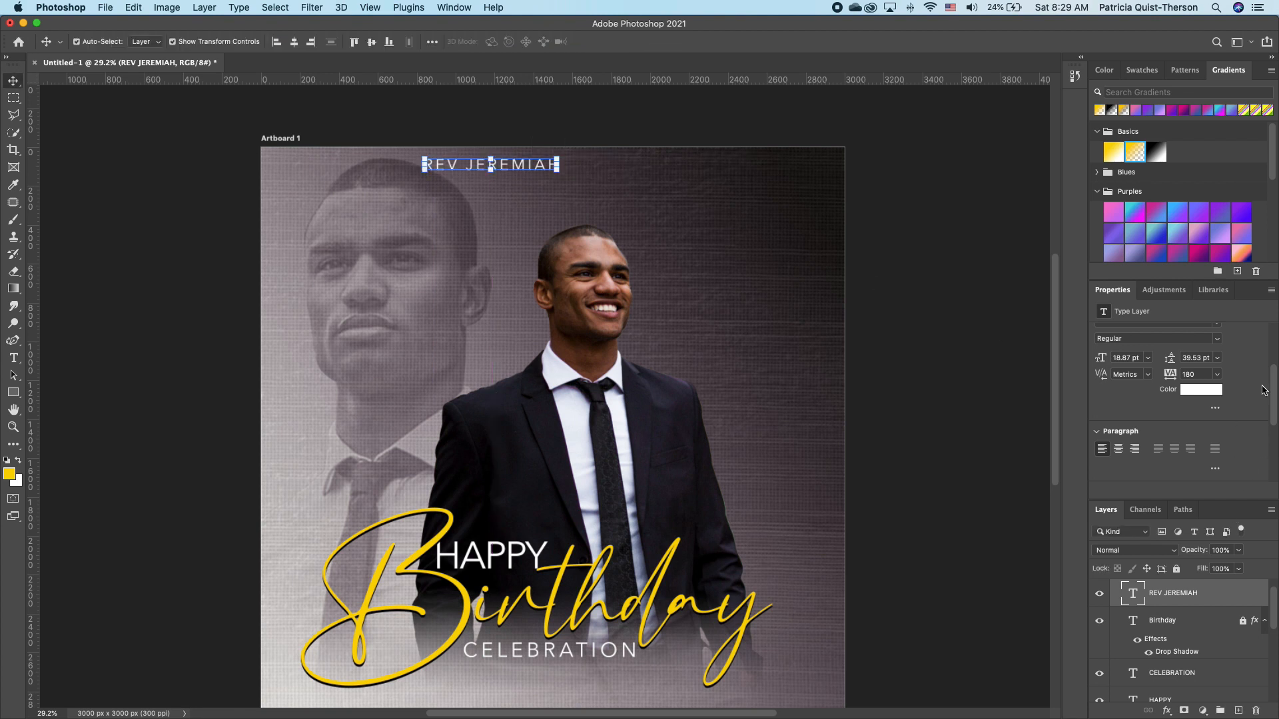
Widen the name line's tracking to 1560 and recentre it across the top.
scroll(1272, 396, down, 2)
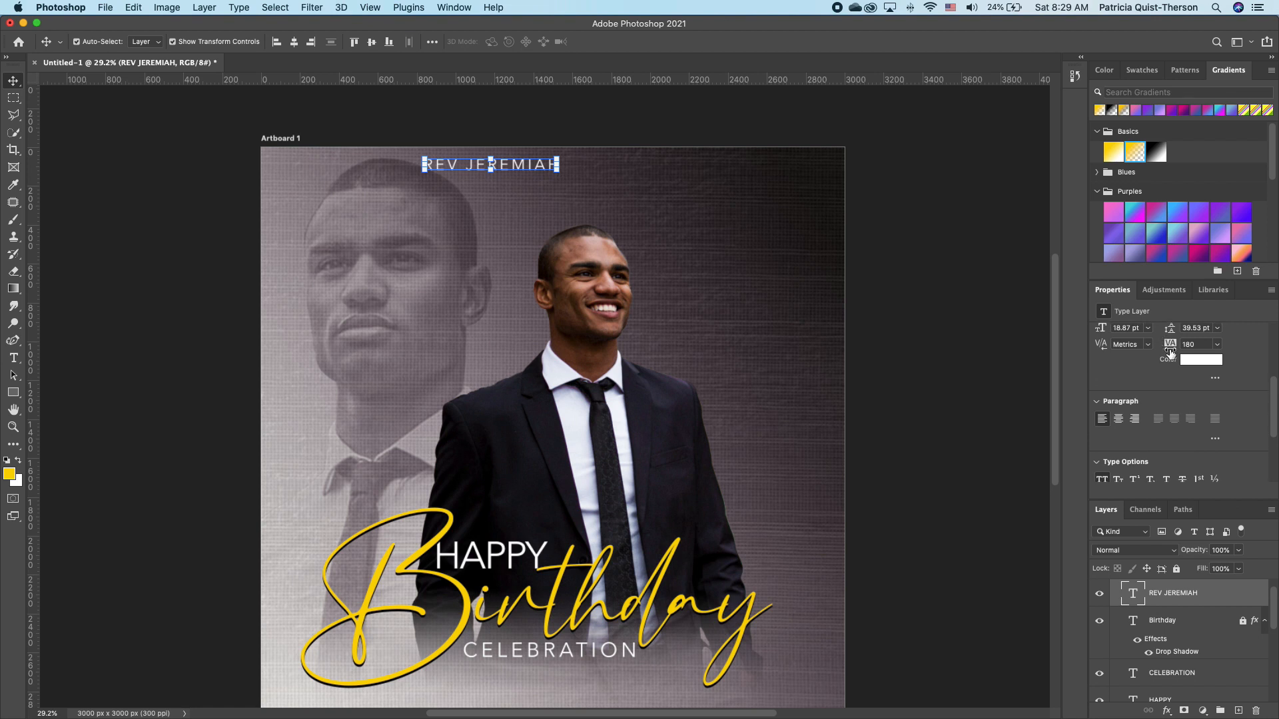
drag(1170, 353, 1226, 351)
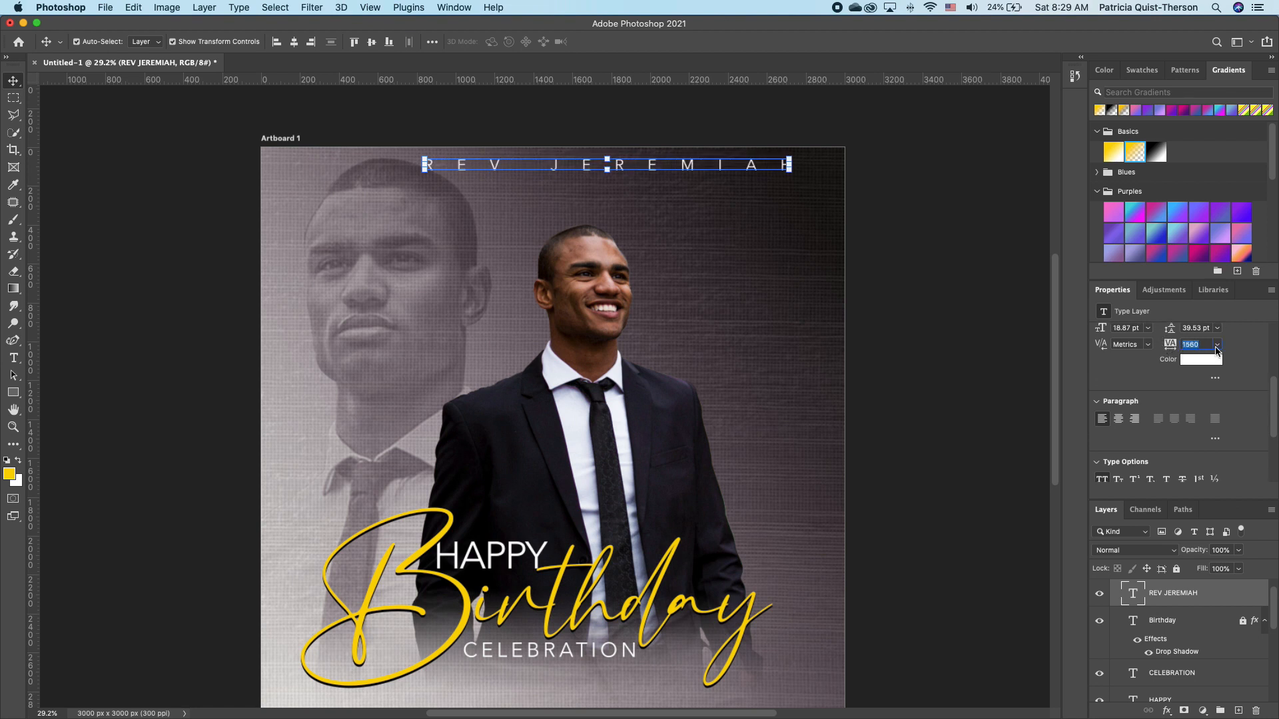
drag(754, 172, 695, 166)
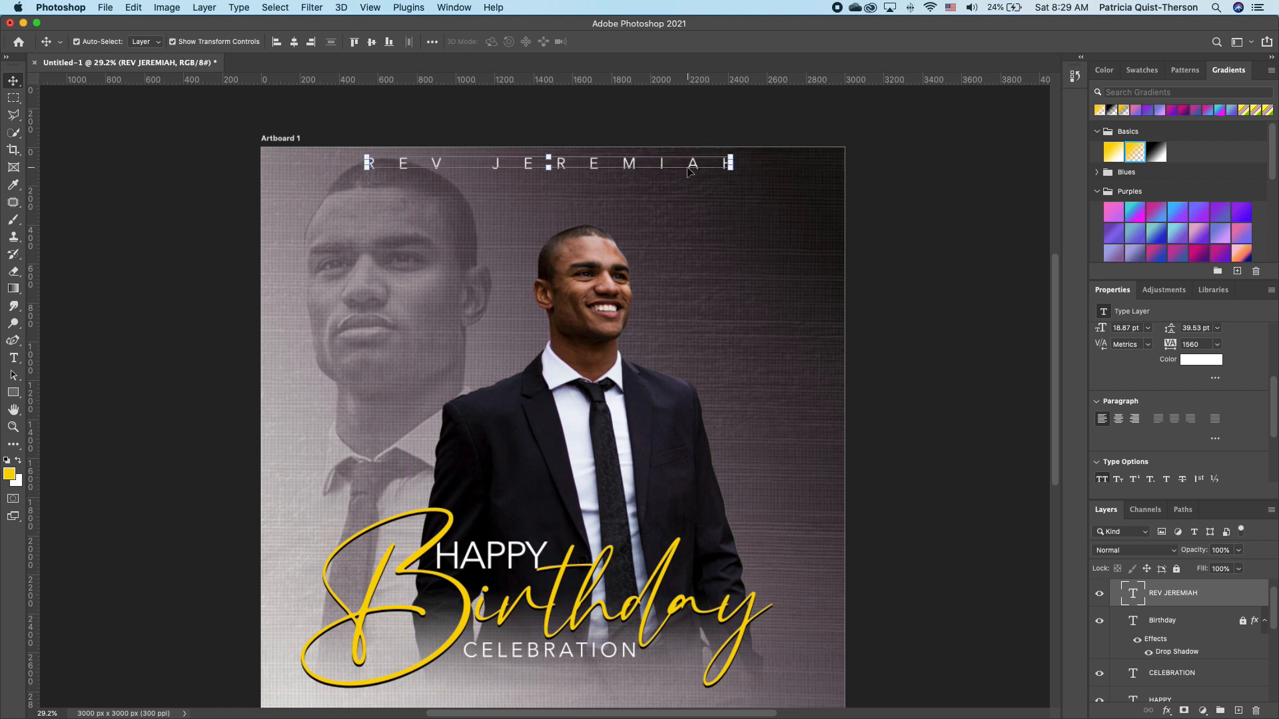
key(super+h)
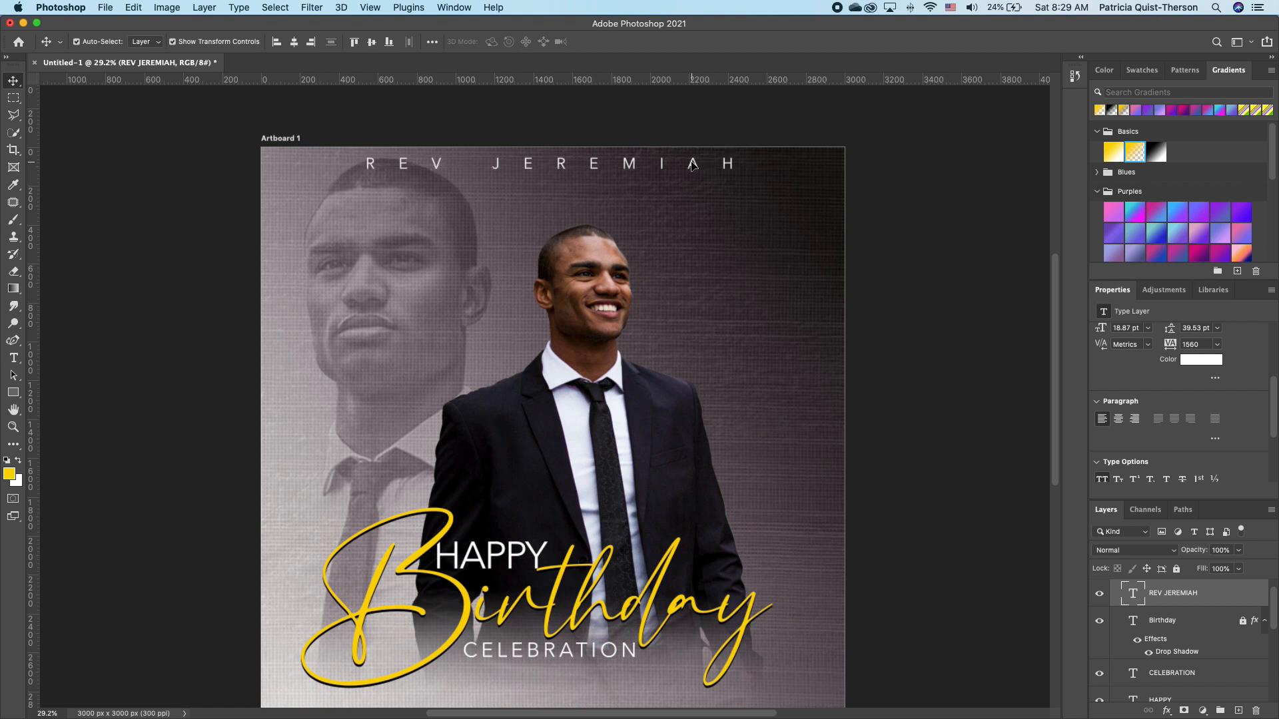
double_click(693, 164)
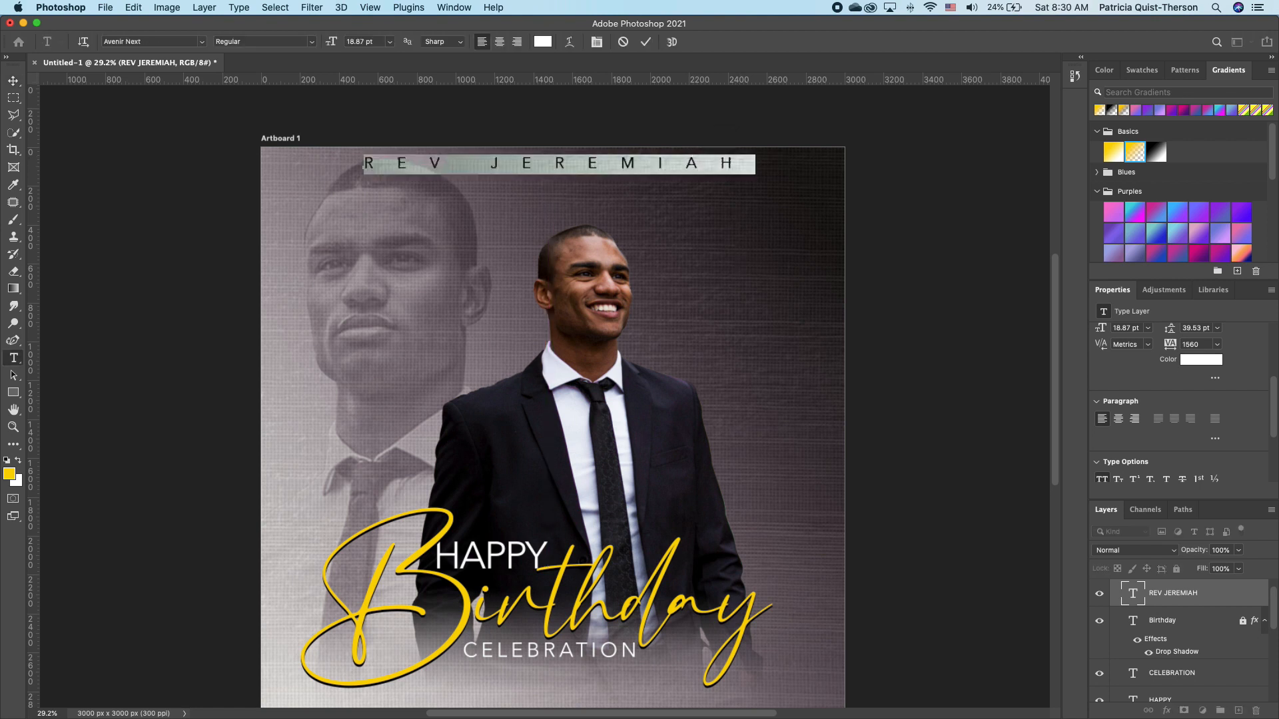
click(13, 81)
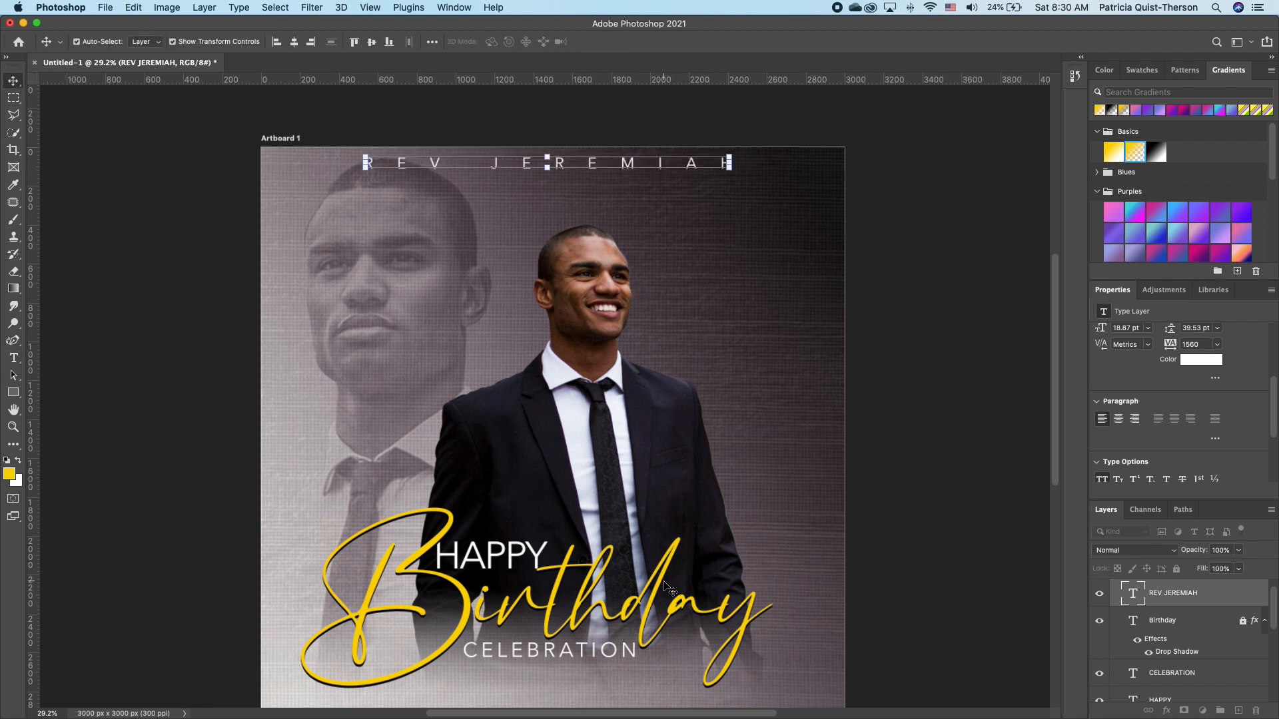
scroll(675, 494, up, 1)
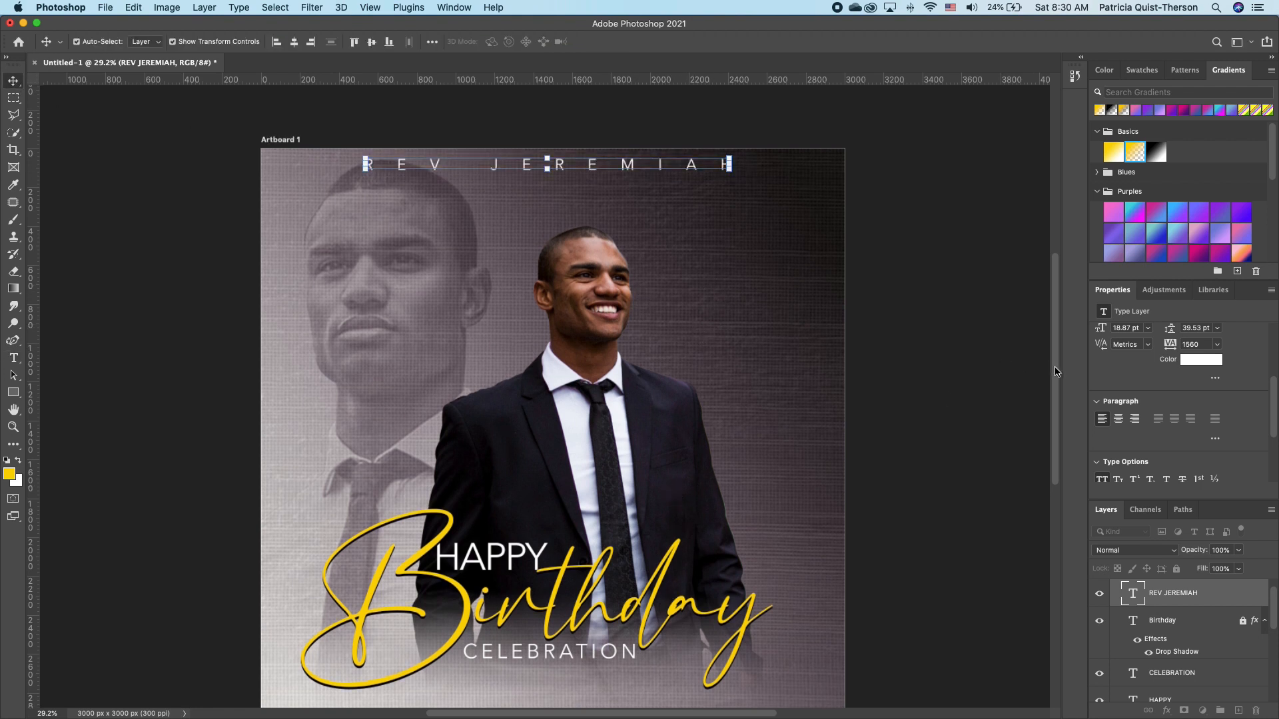
drag(1055, 371, 1055, 396)
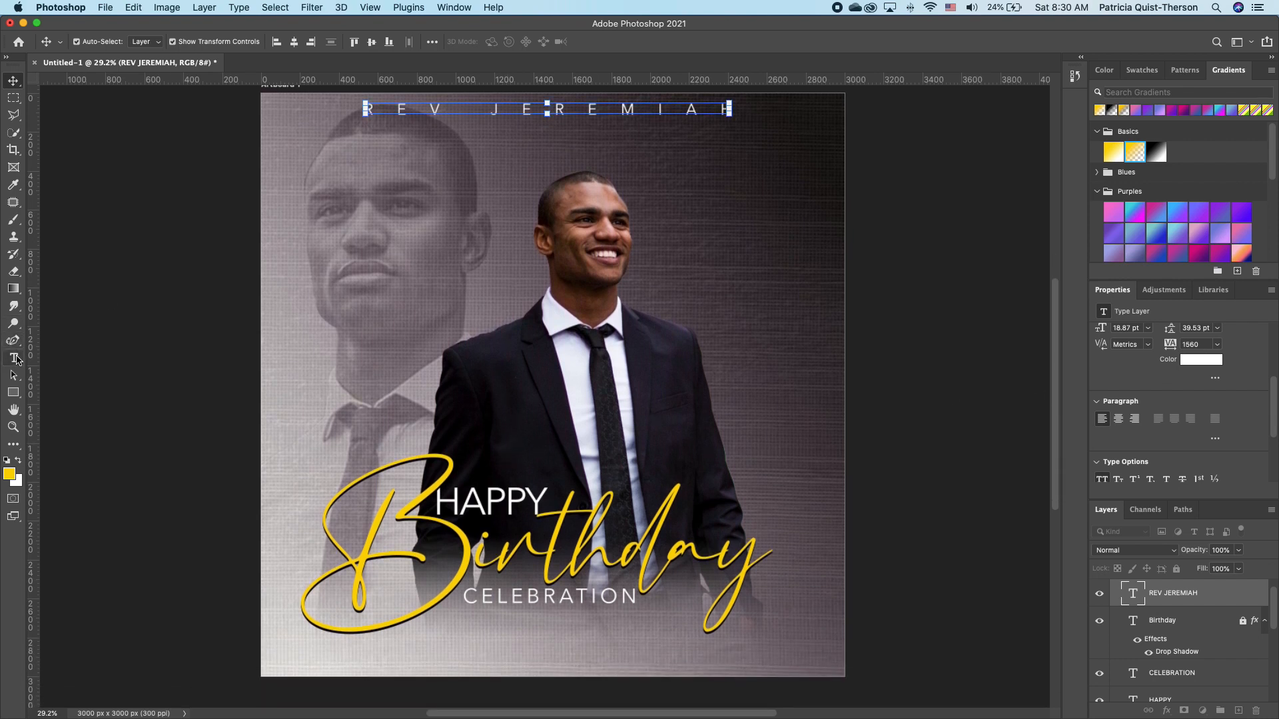
Add an Akagi Pro Fat line 'SUNDAY, APRIL 18 | 12 NOON' with tracking -20.
click(13, 358)
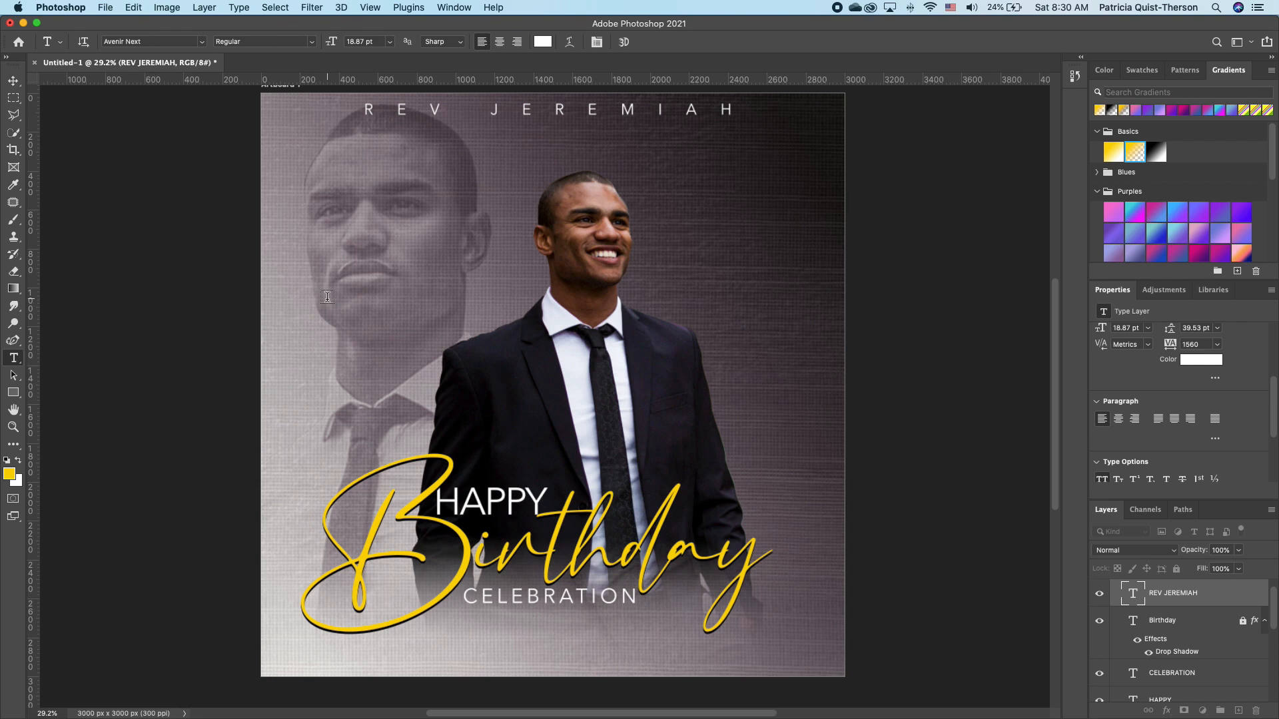
click(328, 299)
click(203, 43)
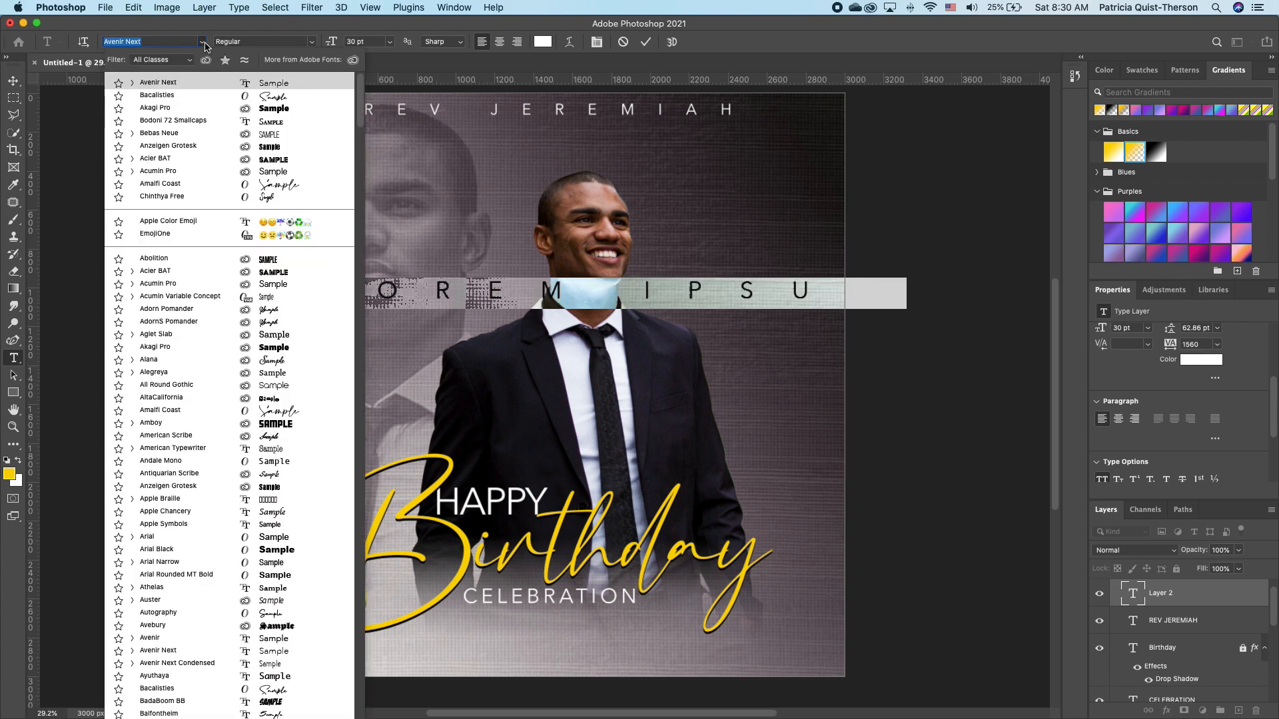
click(273, 108)
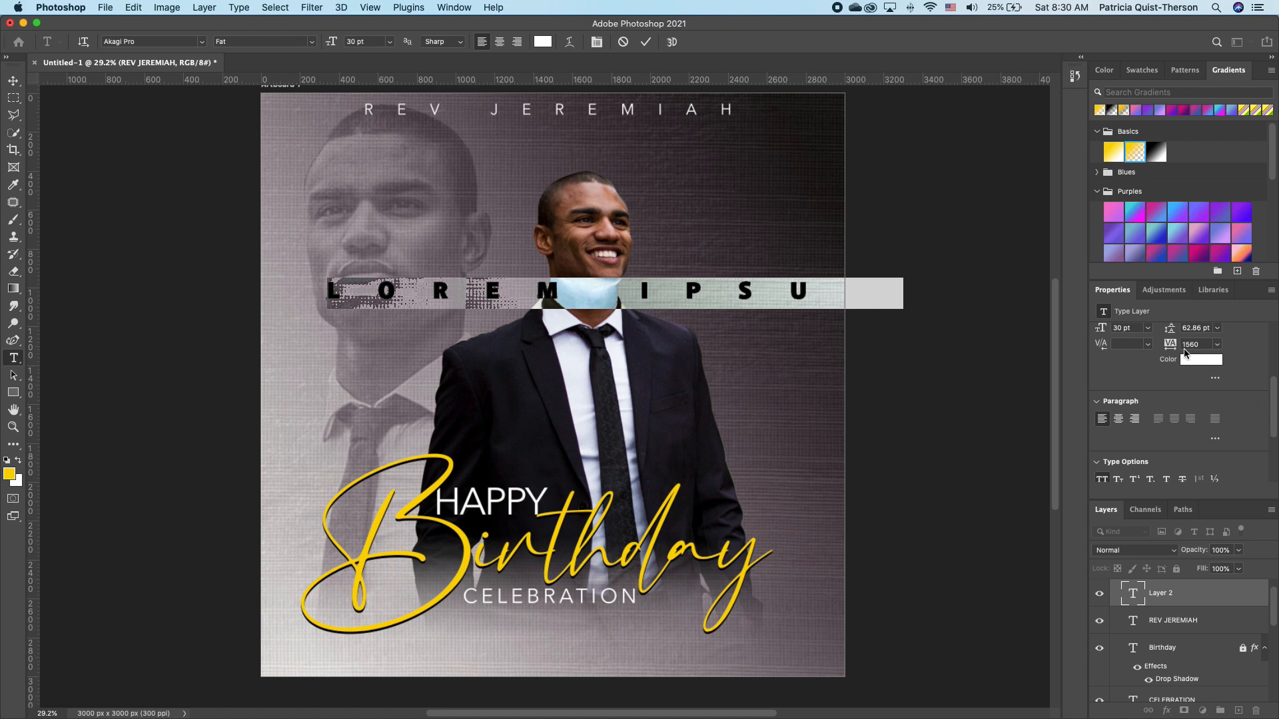
drag(1185, 353, 1120, 361)
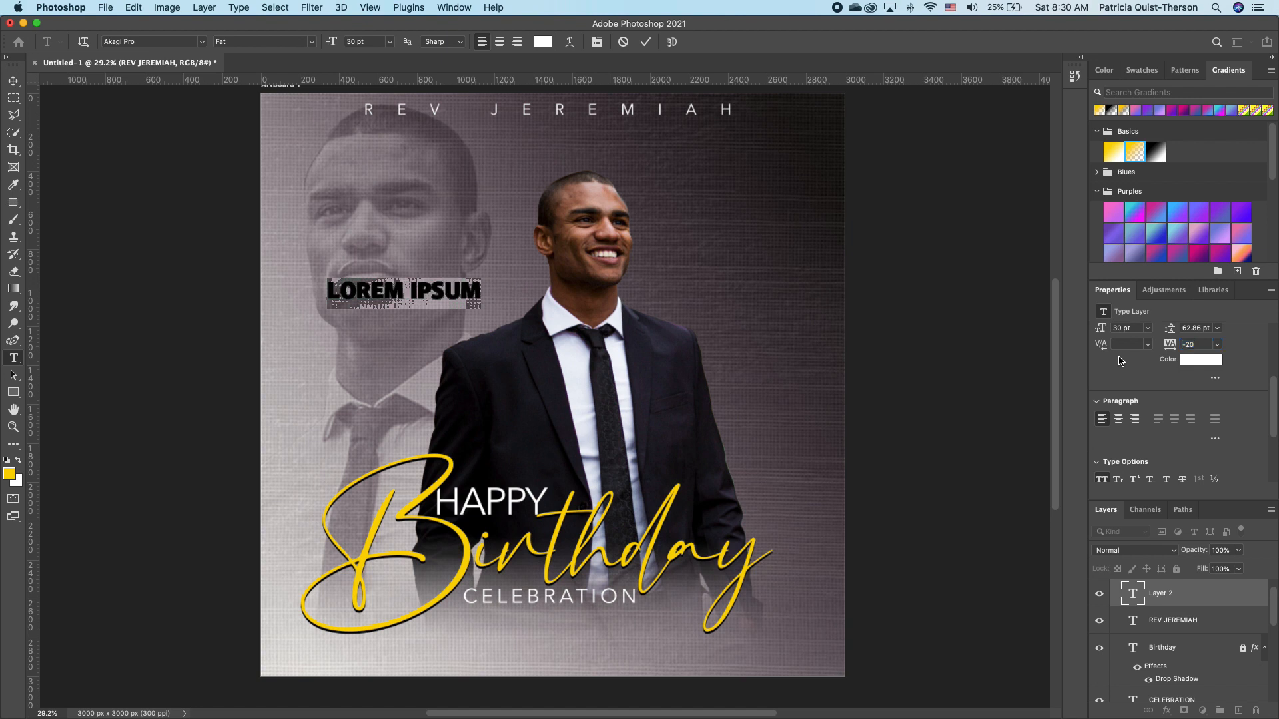
text(S)
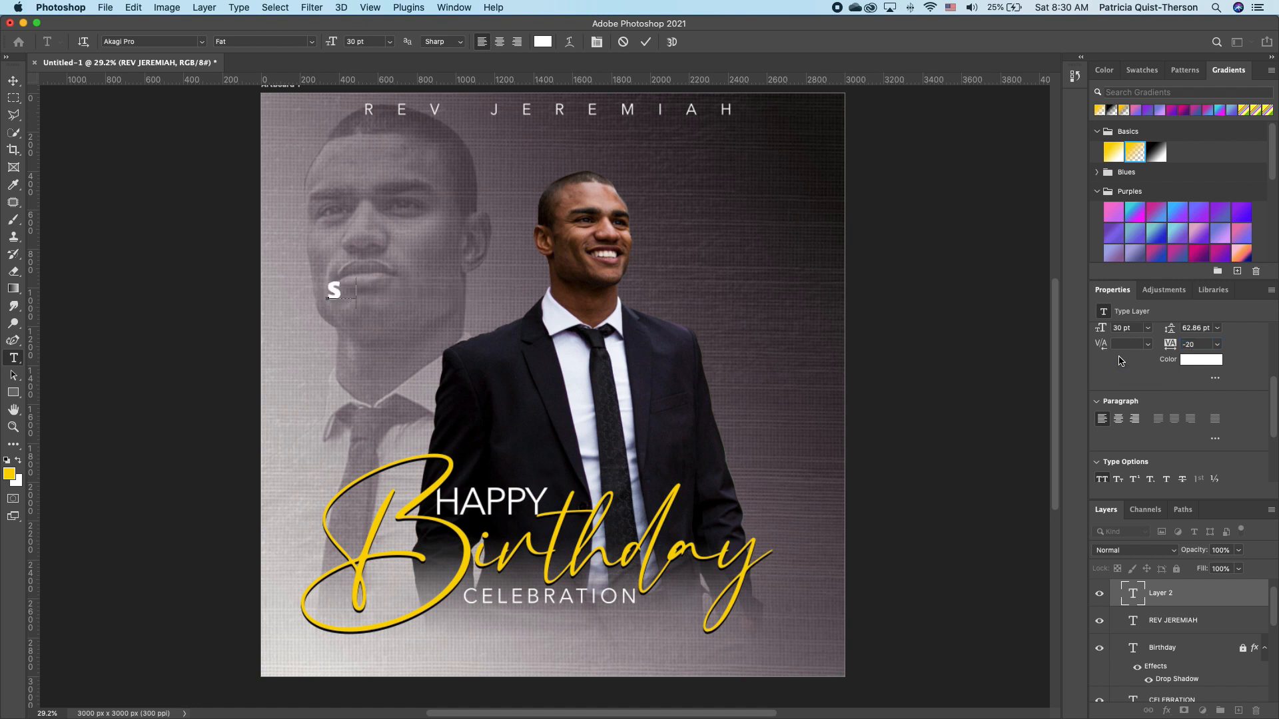
text(UNDAY,)
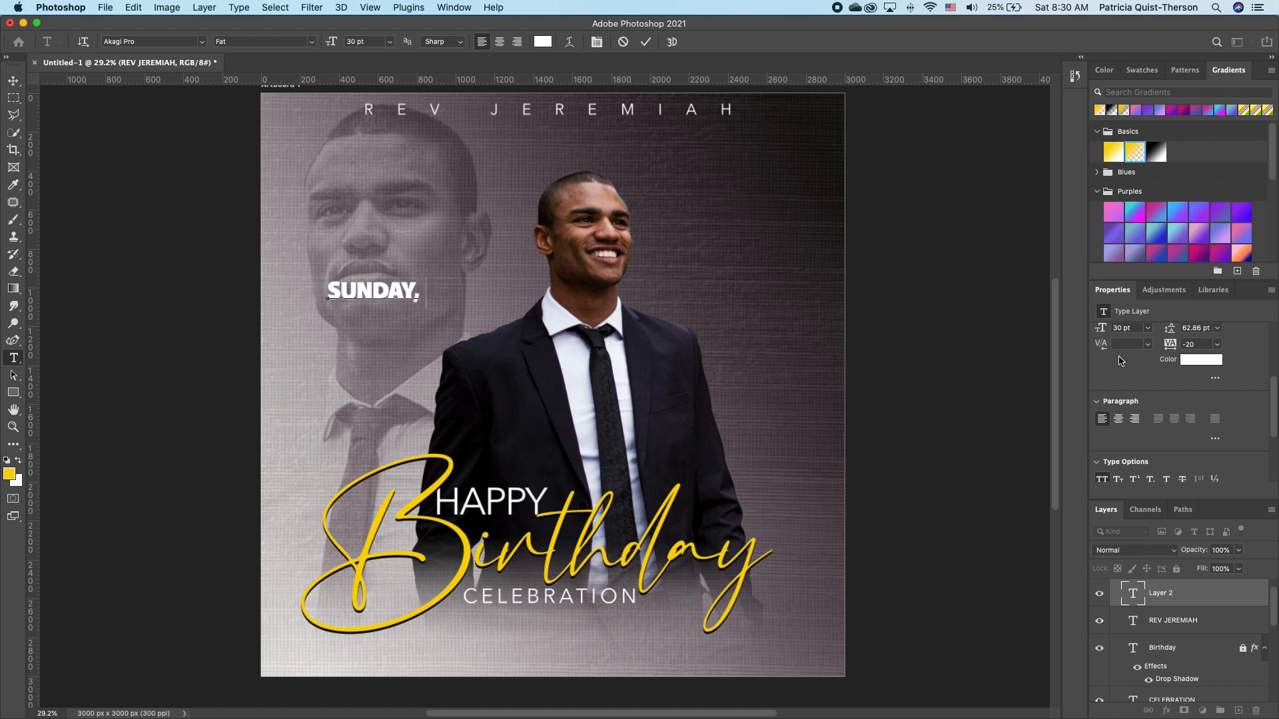
text( APRIL 18 | 12)
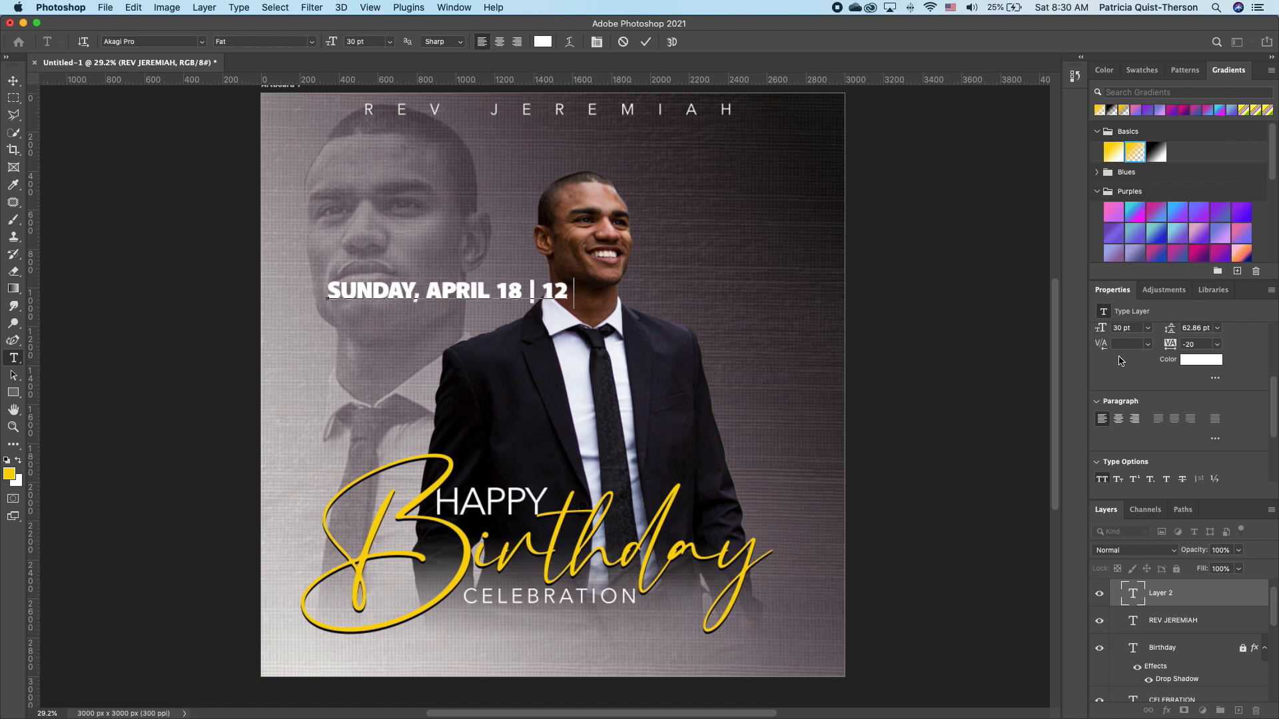
text( NOON)
Colour the date line yellow and move it below CELEBRATION.
drag(636, 298, 236, 293)
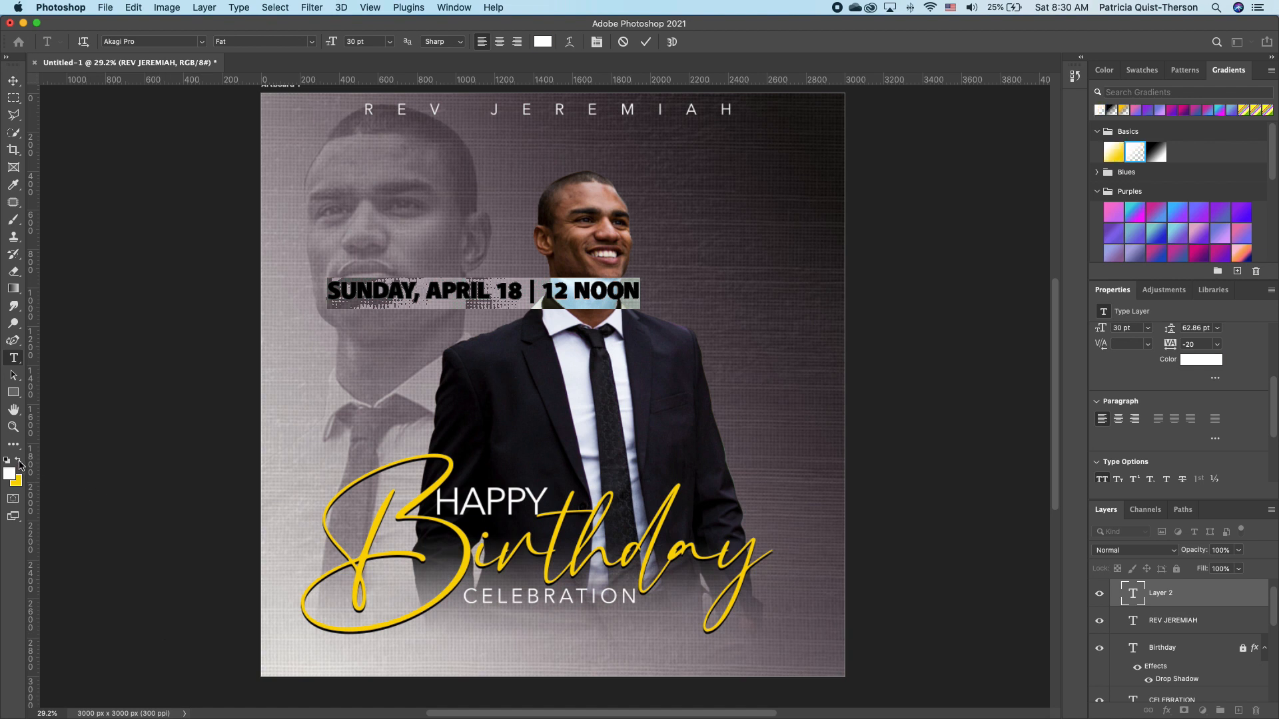
key(alt+BackSpace)
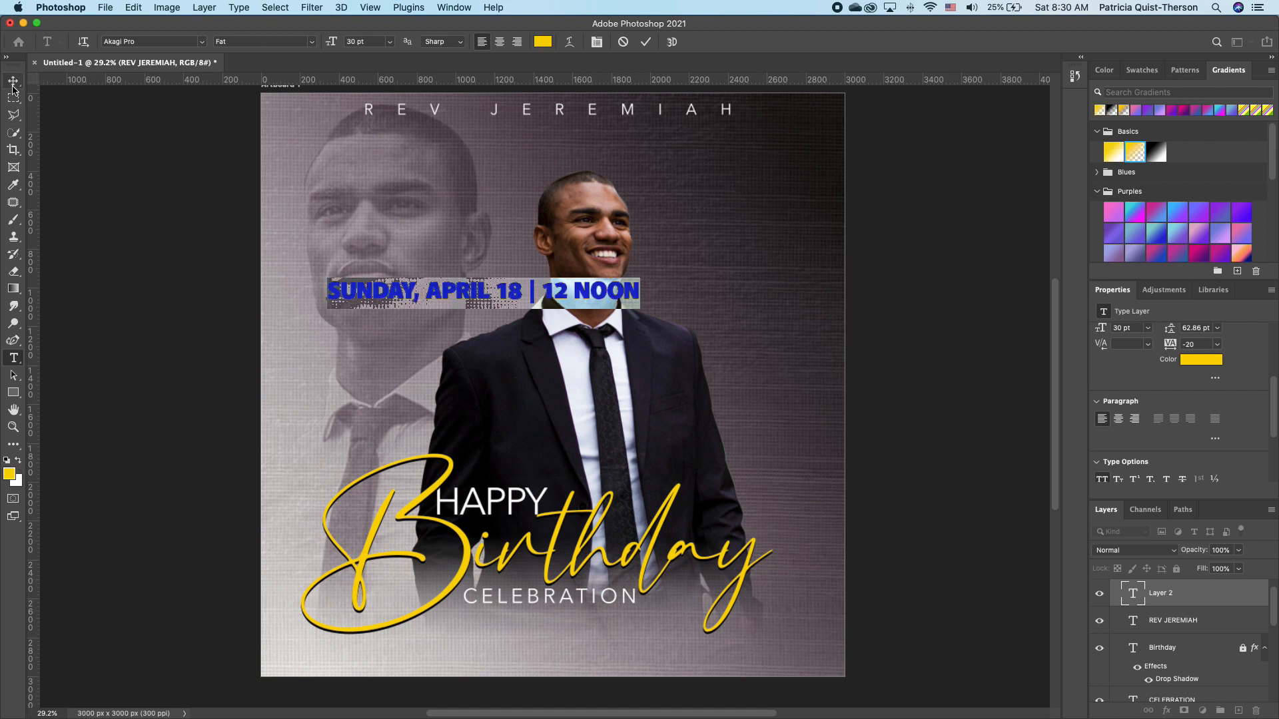
click(13, 81)
drag(609, 305, 685, 663)
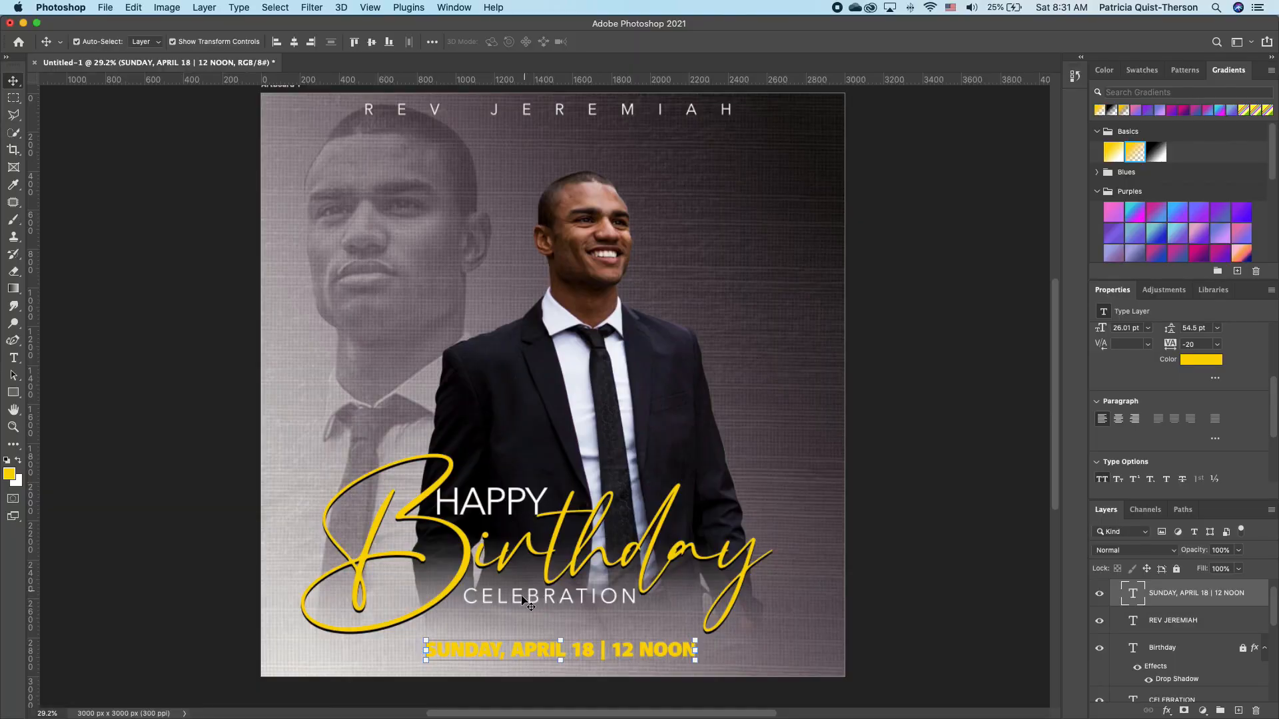
Duplicate CELEBRATION, replace its text with the venue address, and scale it to about 76%.
click(523, 599)
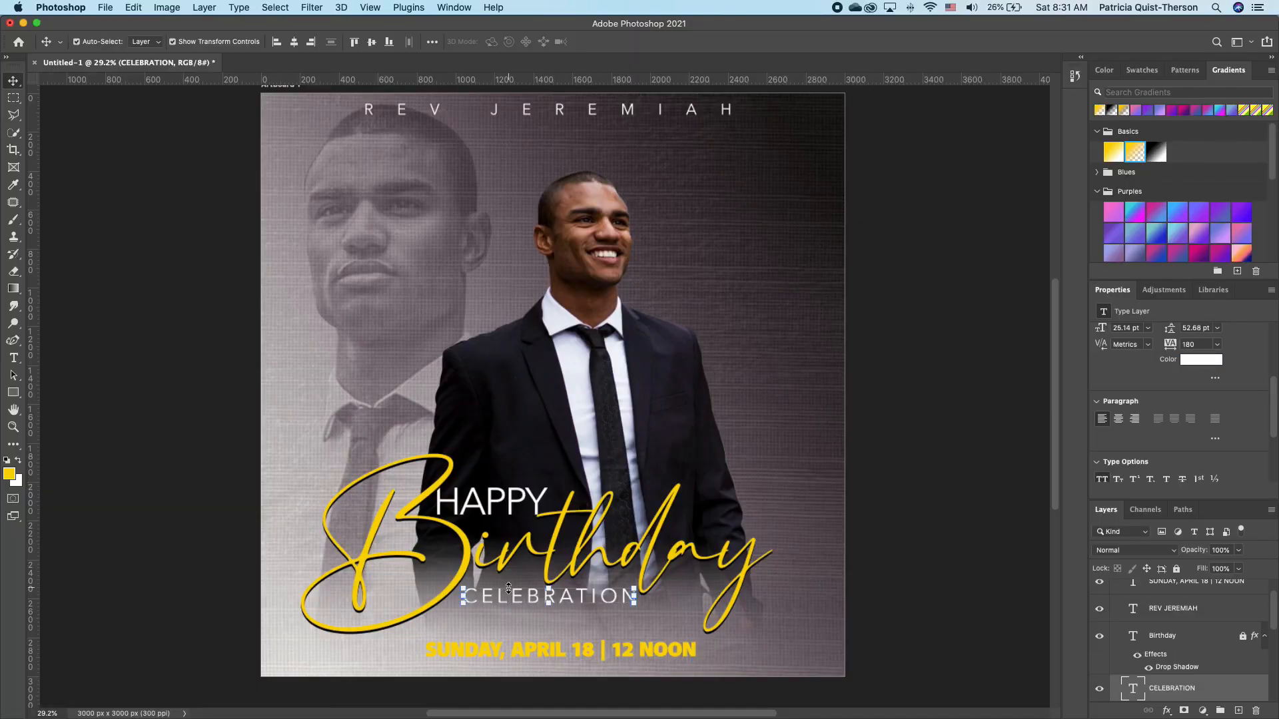
key(super+alt)
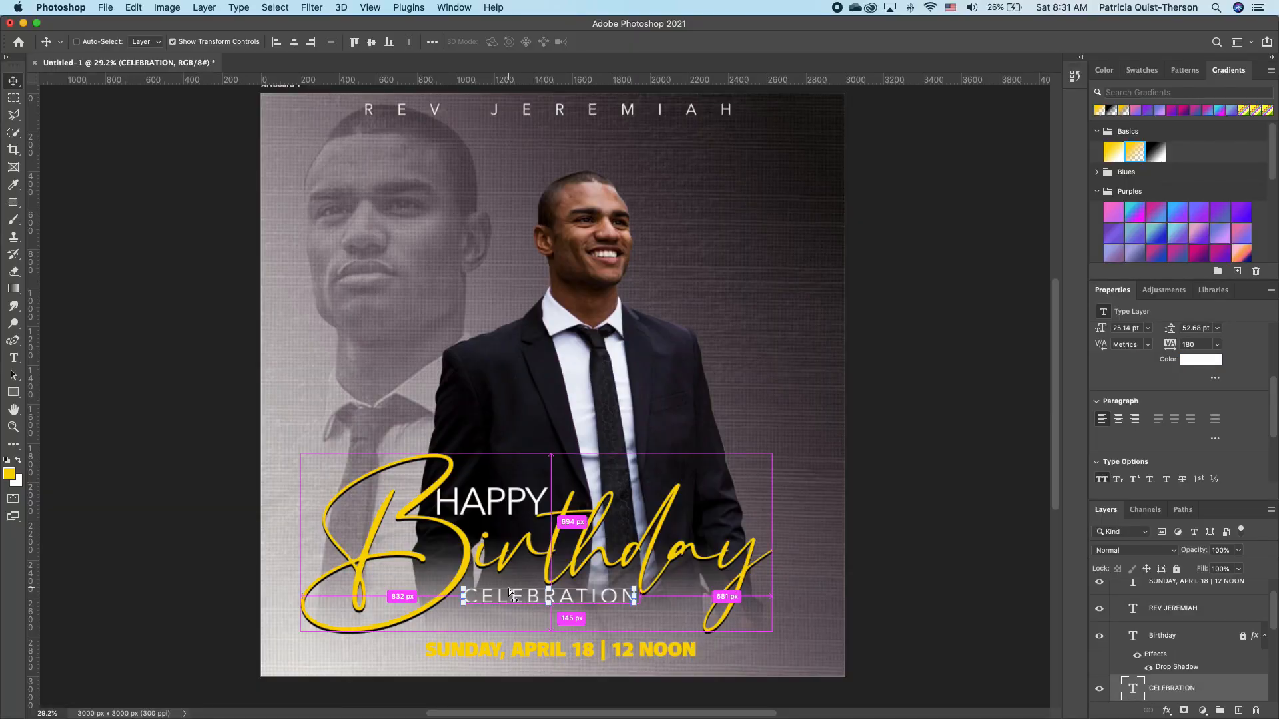
drag(511, 592, 475, 265)
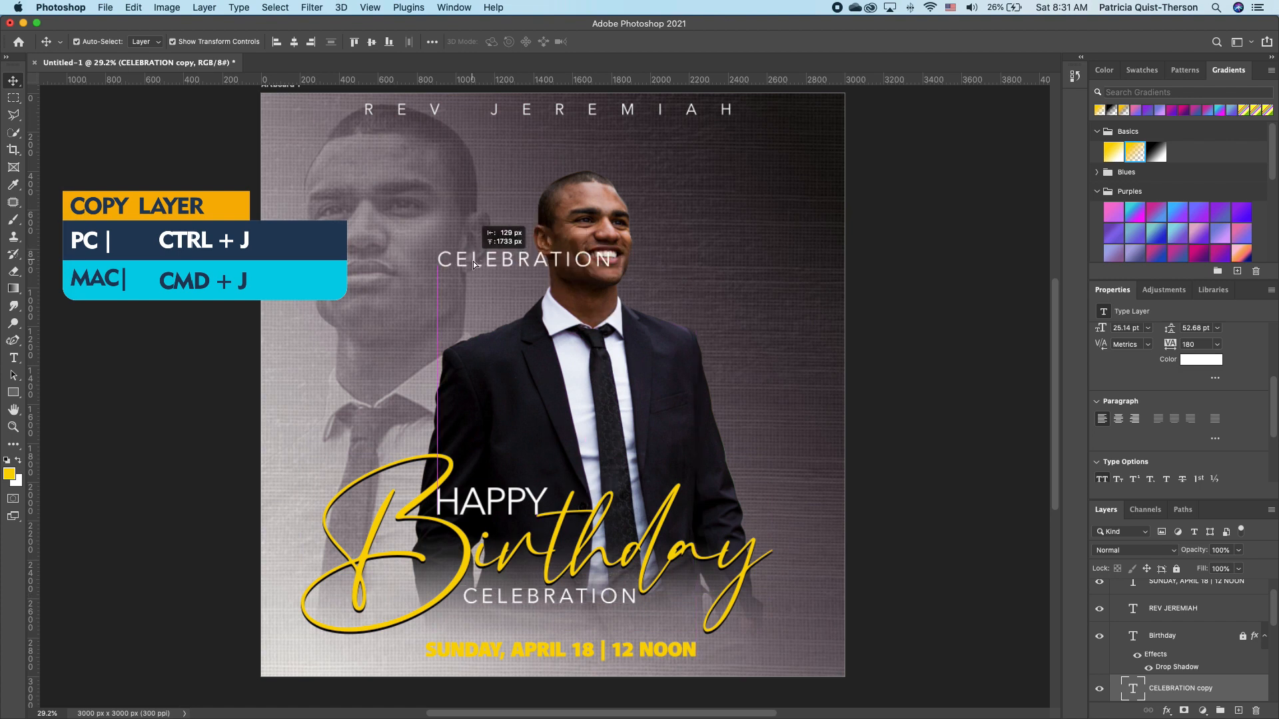
double_click(515, 265)
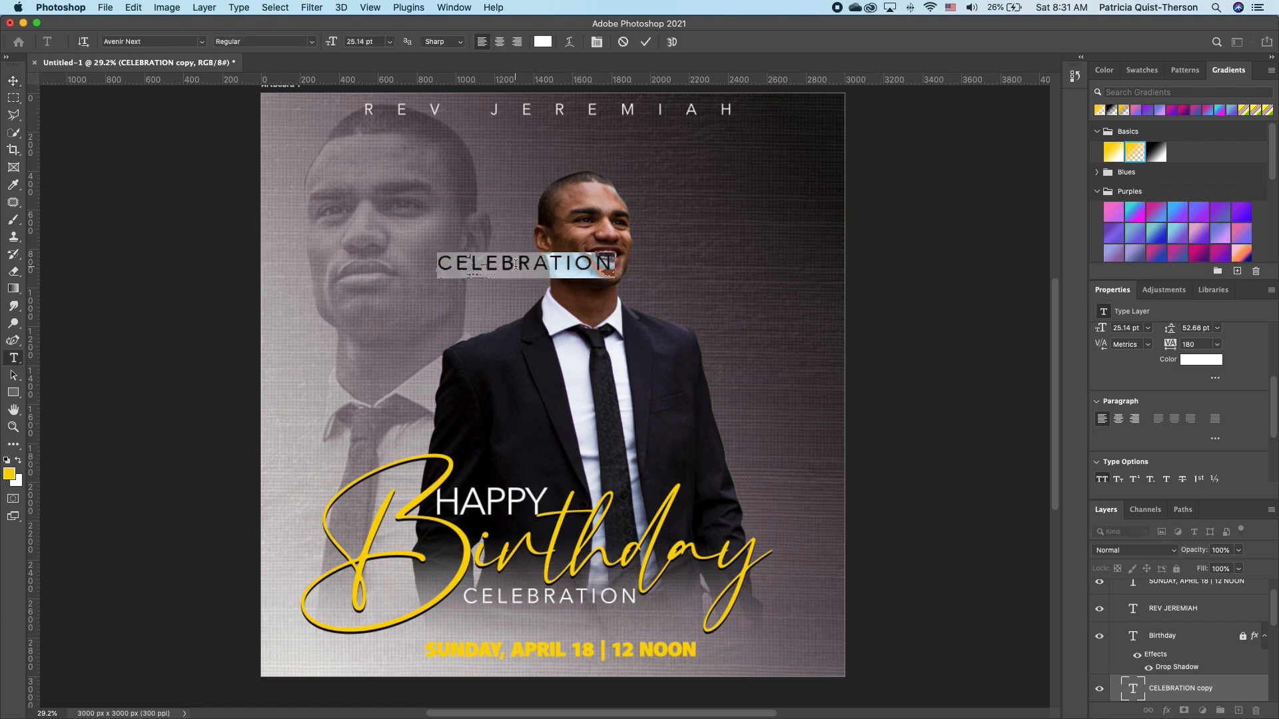
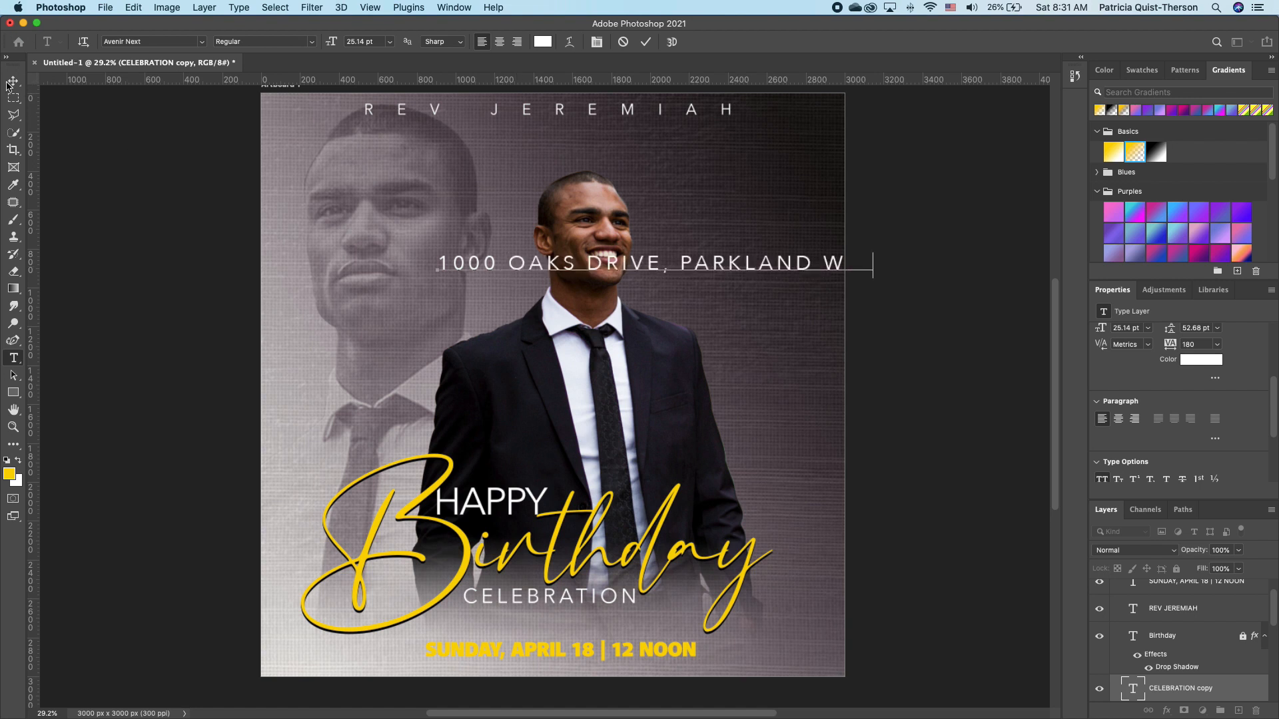
click(11, 82)
drag(866, 253, 671, 646)
key(Return)
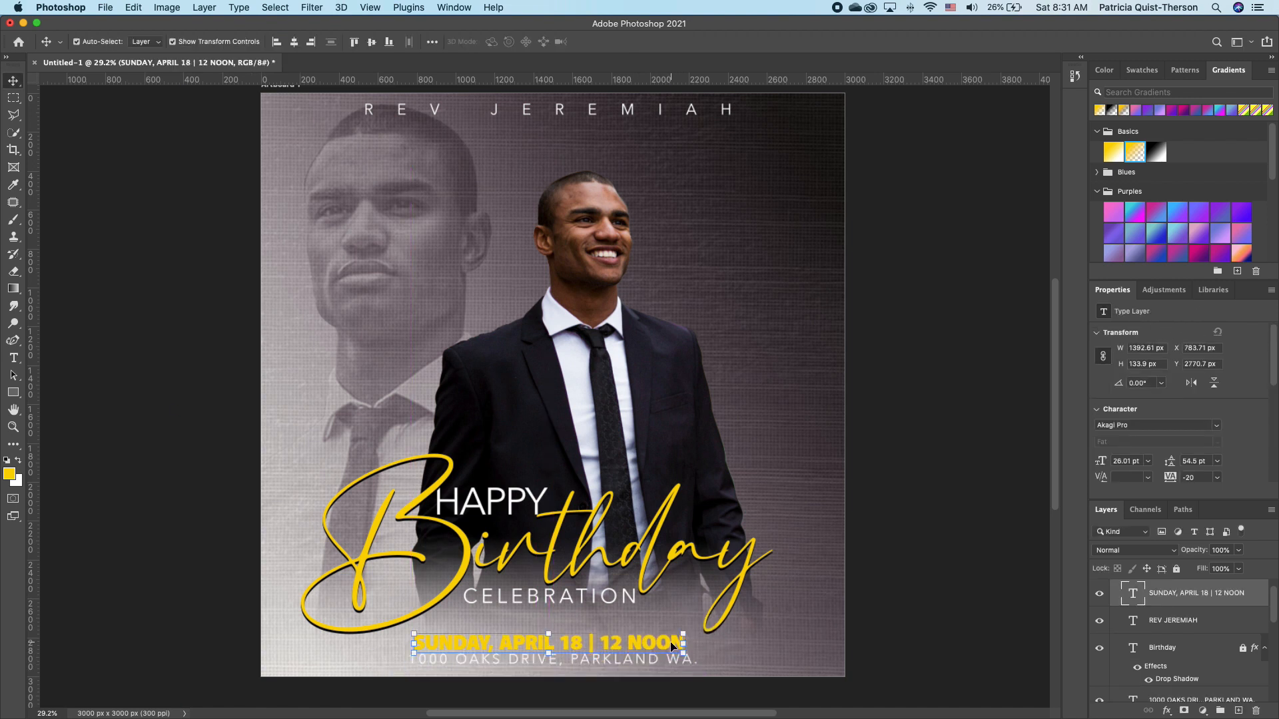
Check the Window and View menus, then shift the top name line a few pixels right.
click(460, 8)
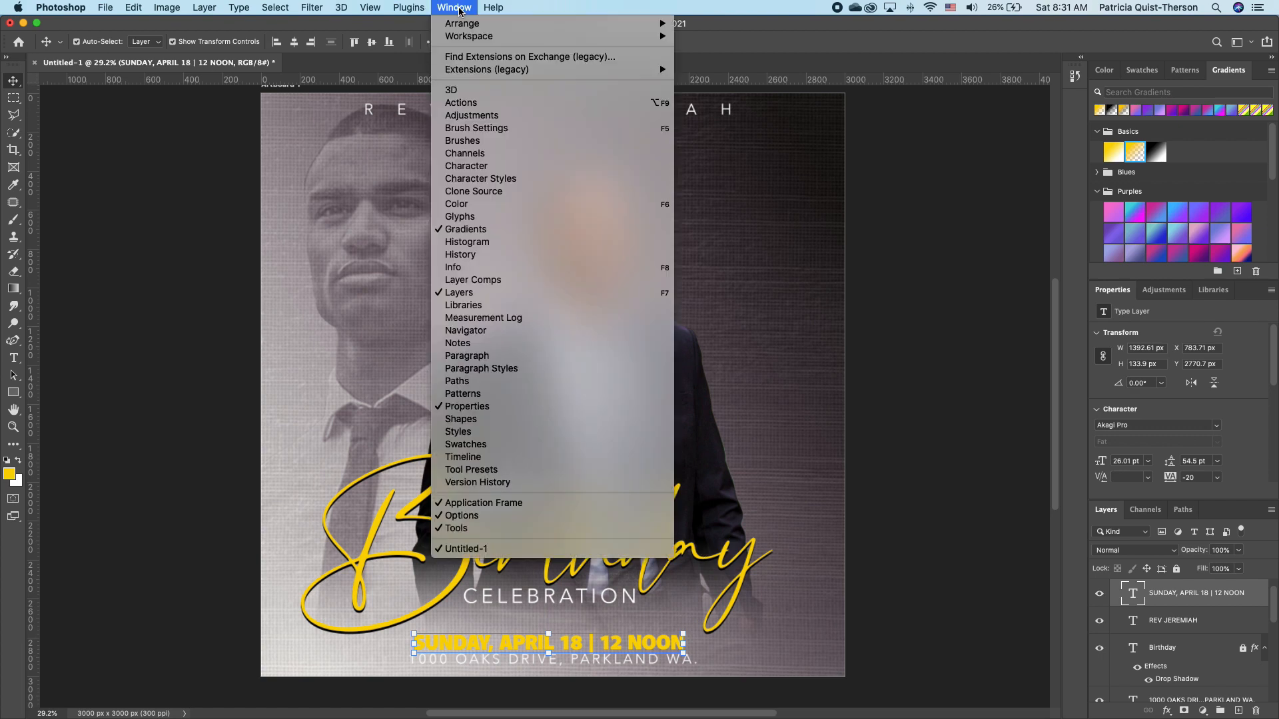
mouse_move(352, 10)
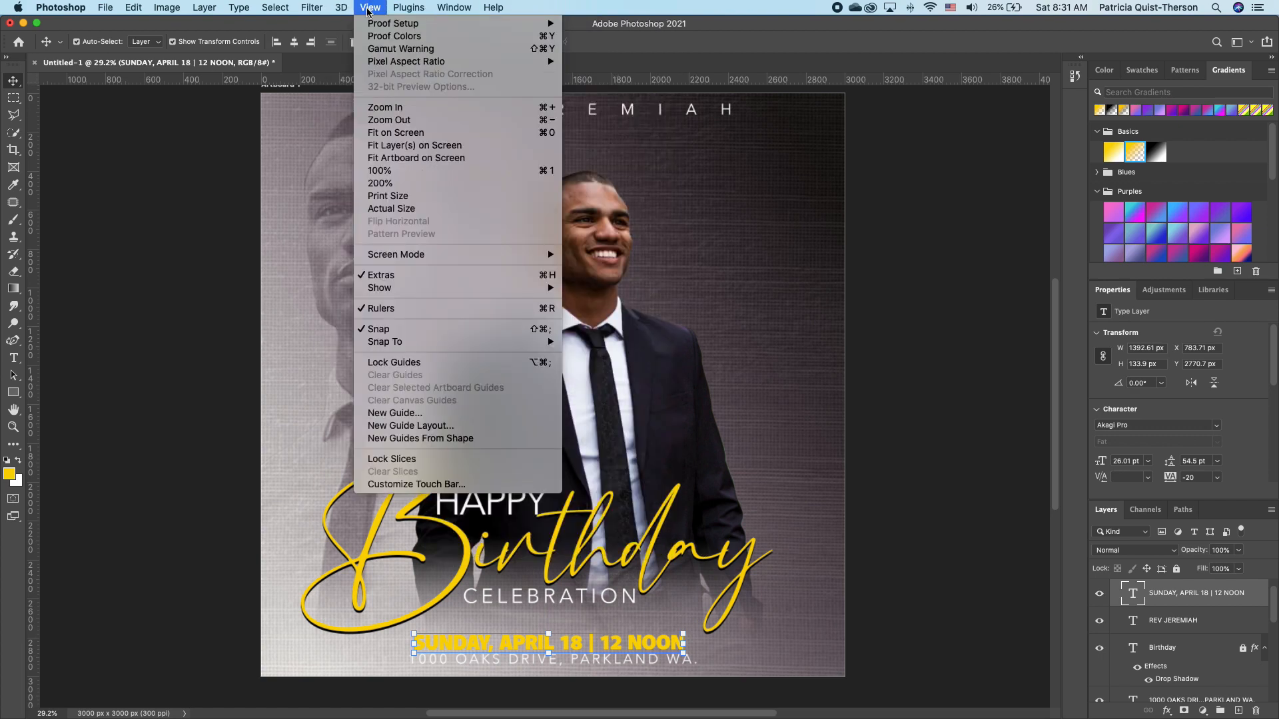
click(793, 383)
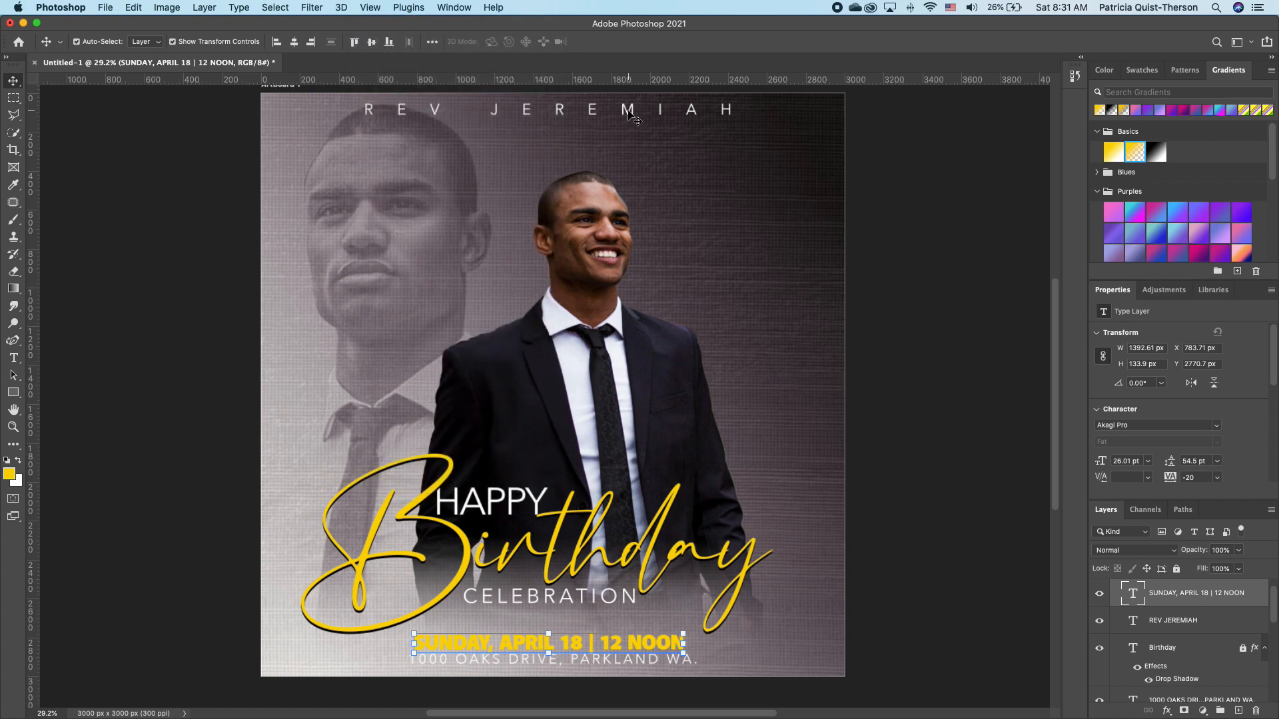
drag(636, 115, 640, 117)
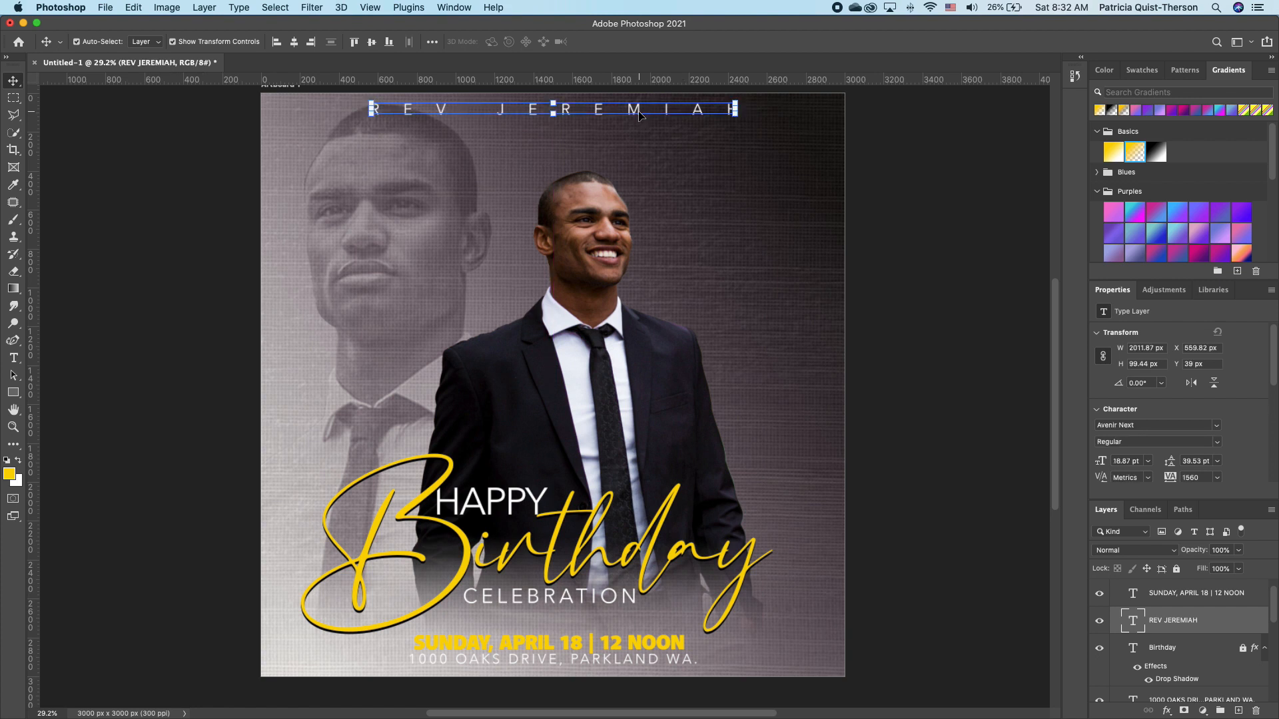
click(731, 467)
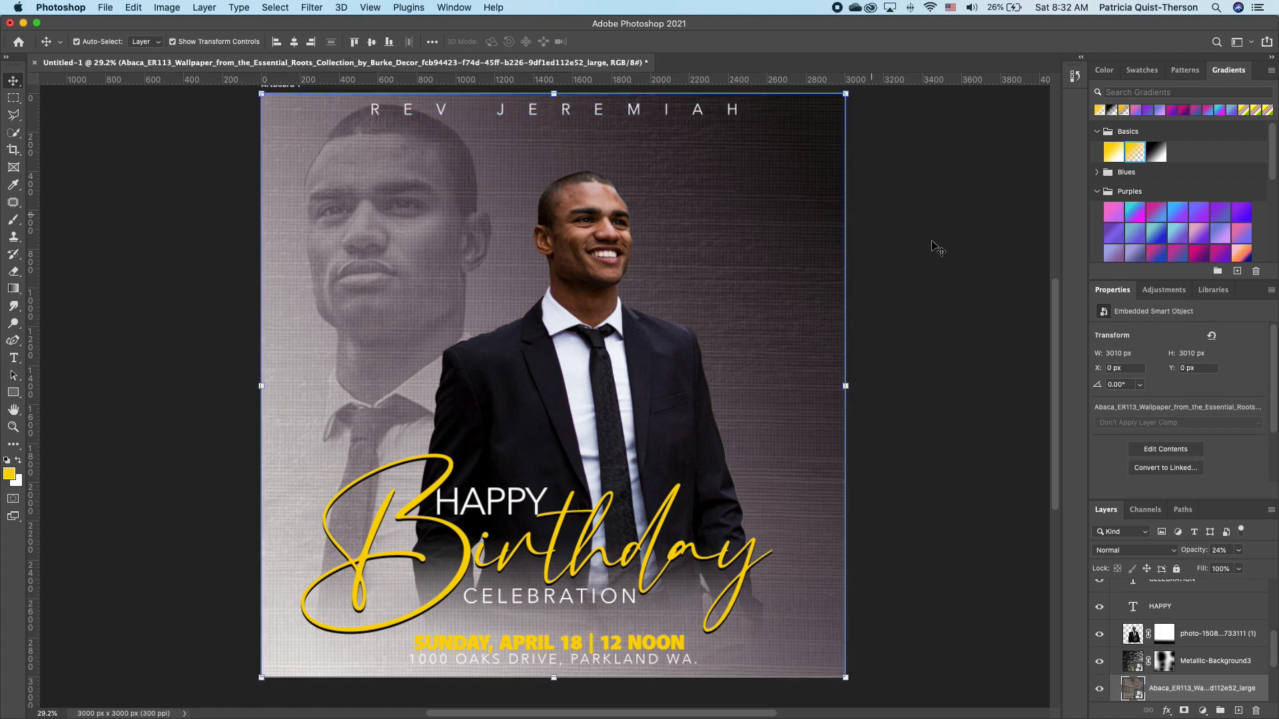
Rotate the Gradient Fill 1 angle to about 26.58°.
scroll(1276, 660, down, 3)
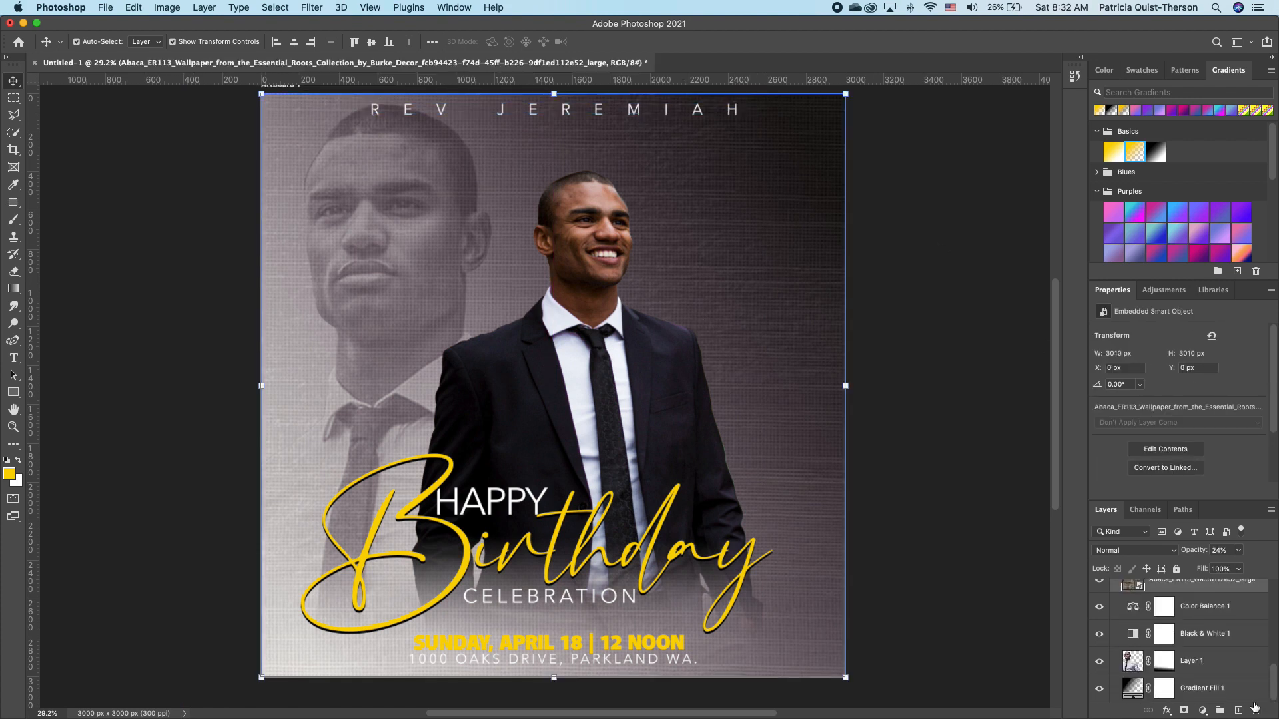
click(1134, 689)
double_click(1134, 689)
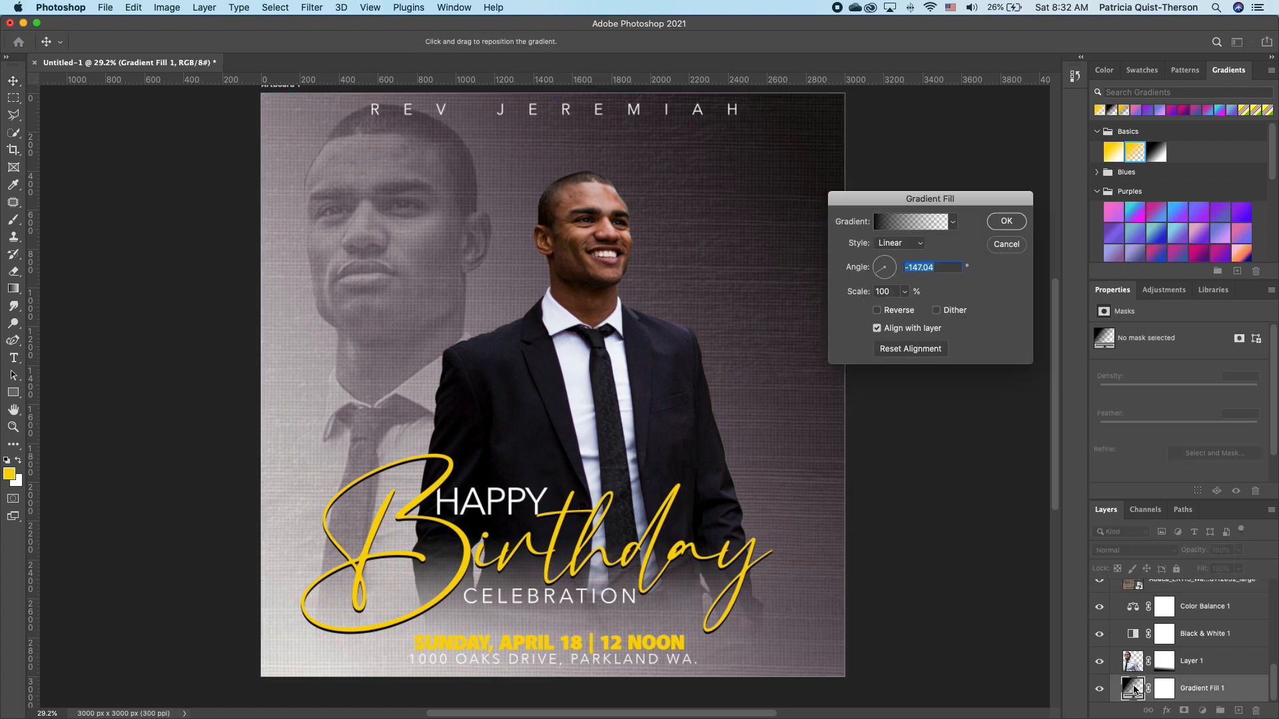
drag(882, 278, 894, 267)
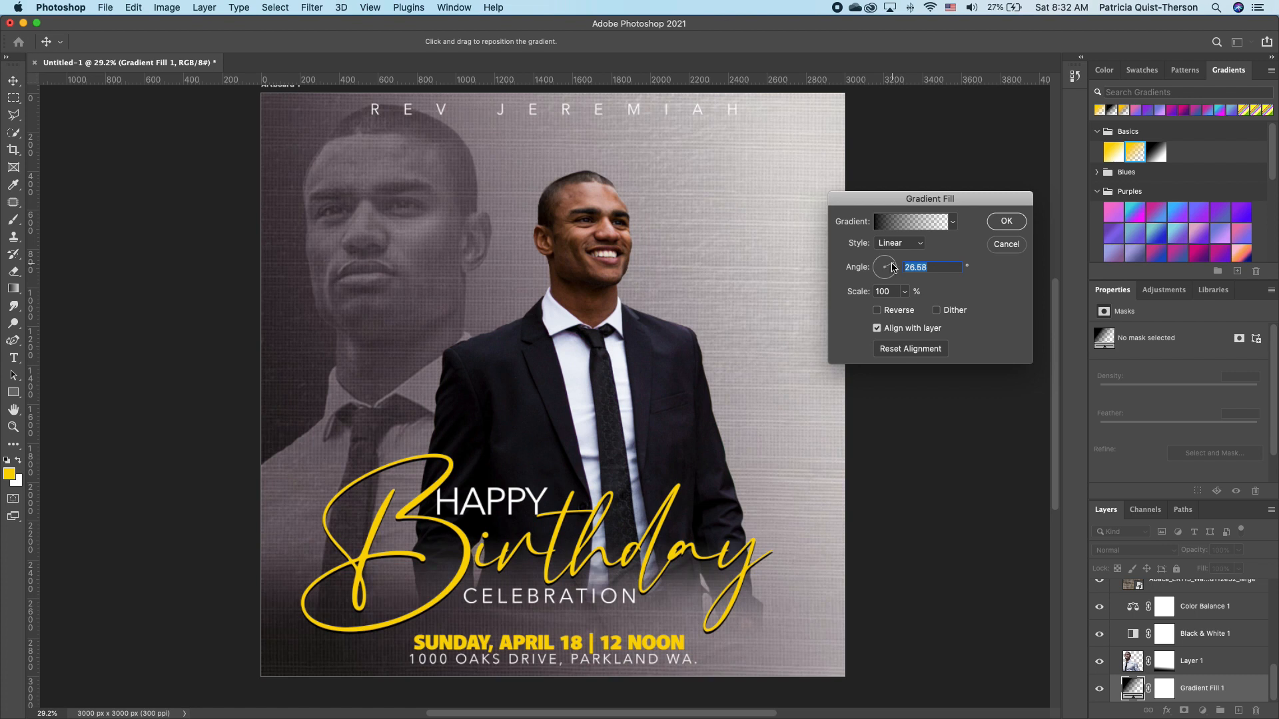
click(1005, 221)
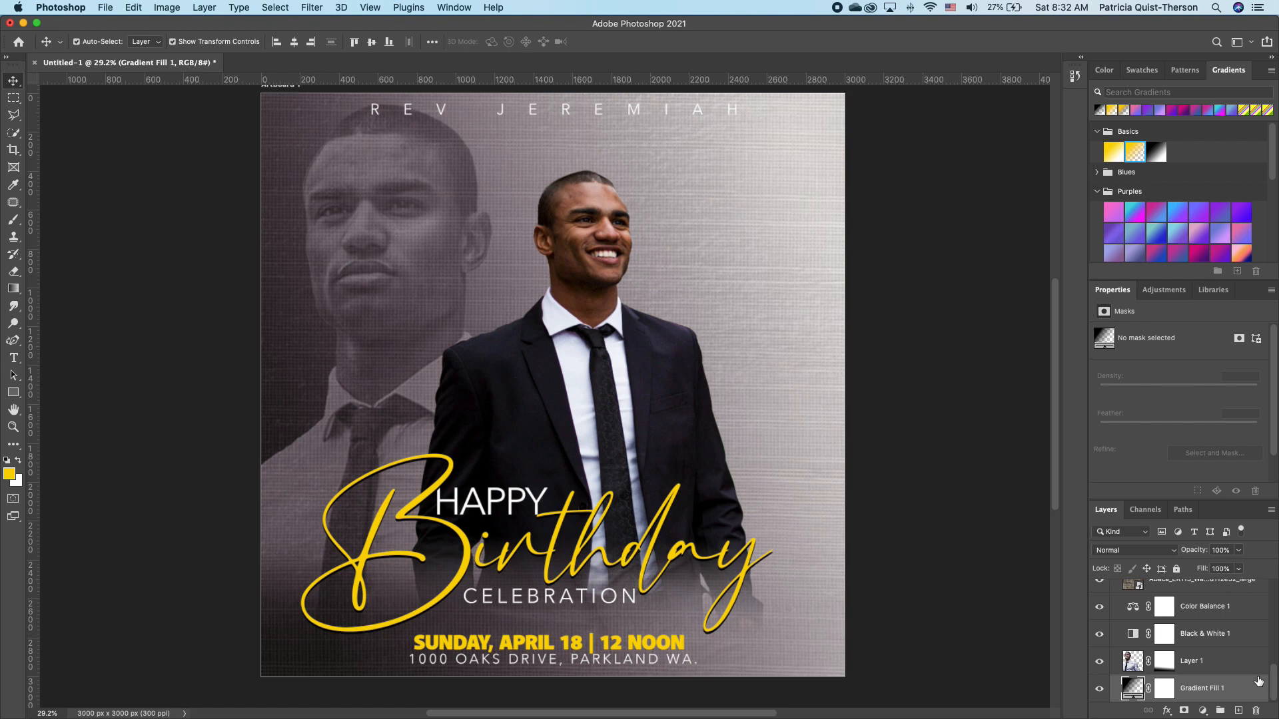
Push Color Balance 1's Yellow/Blue slider to +100 and set the Gradient Fill angle to 114.34°.
click(1135, 607)
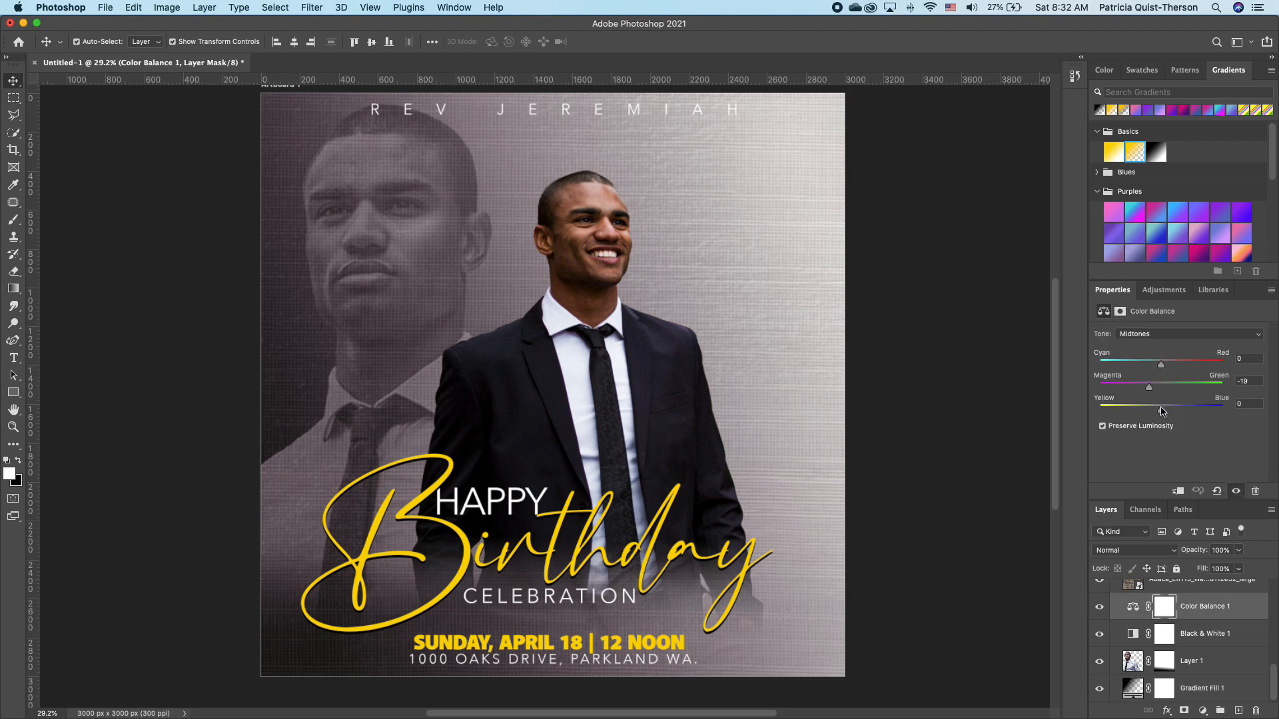
drag(1162, 415, 1141, 370)
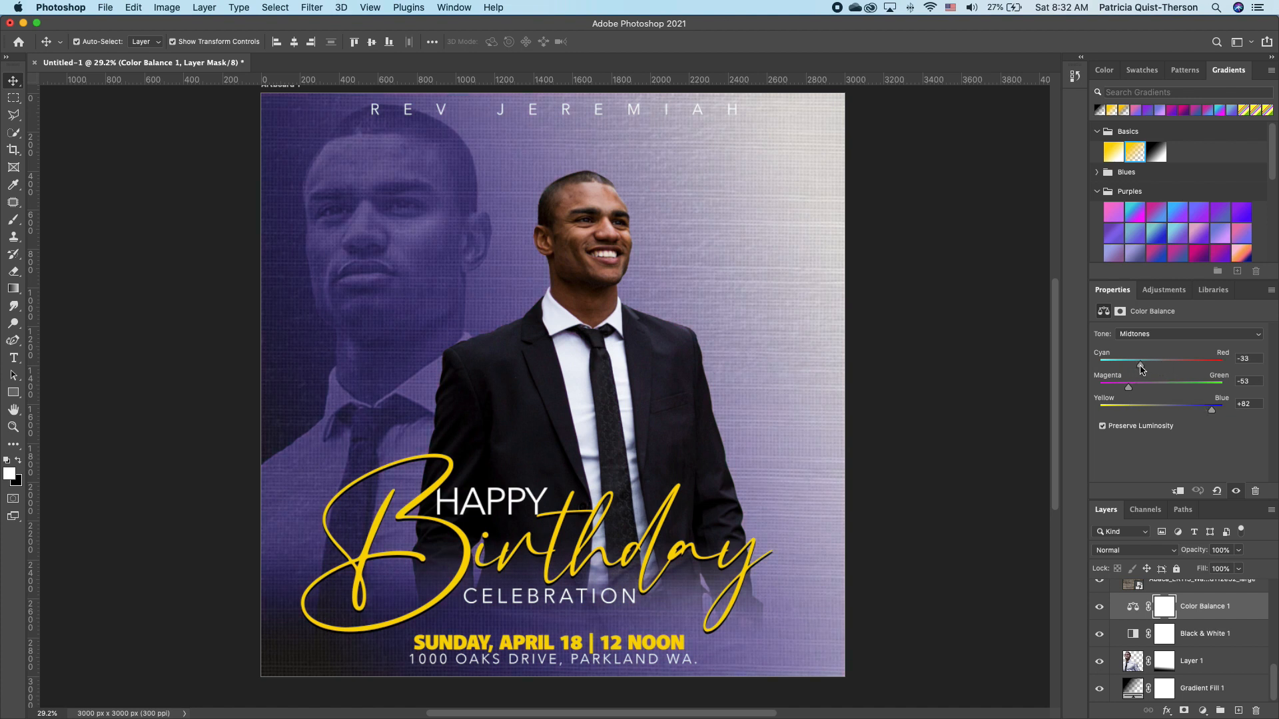
drag(1214, 411, 1228, 410)
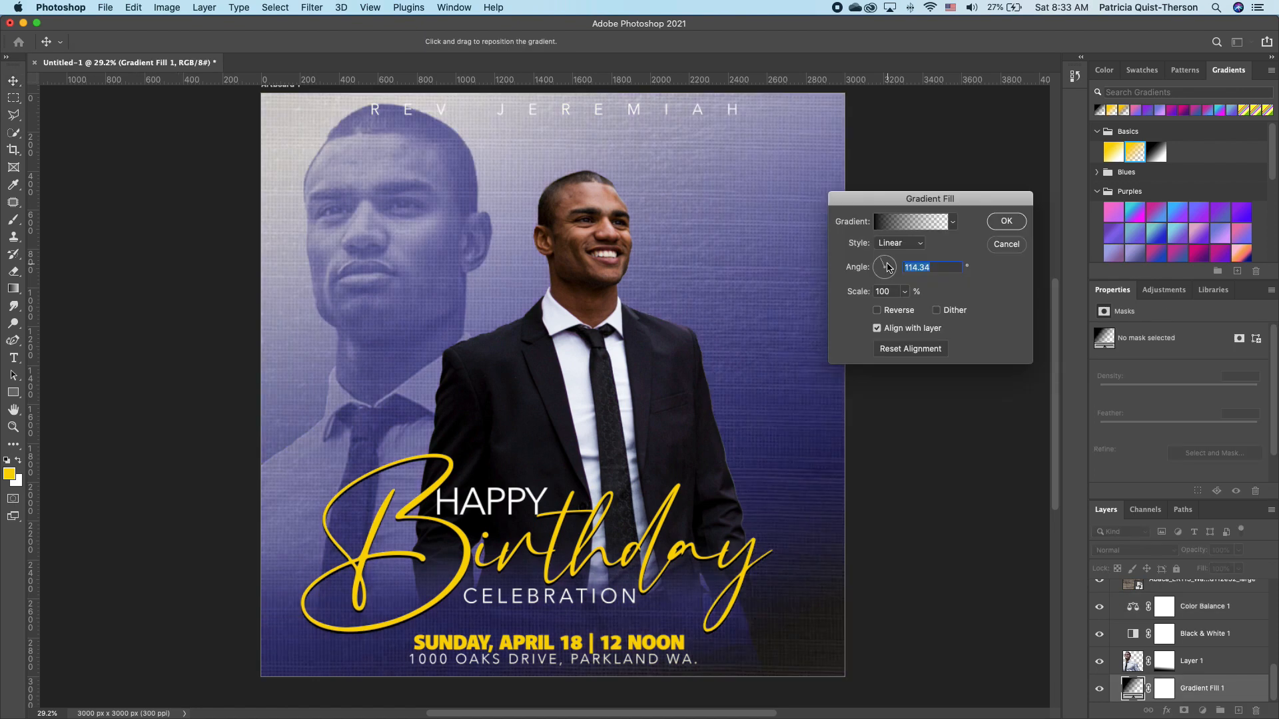
click(1006, 222)
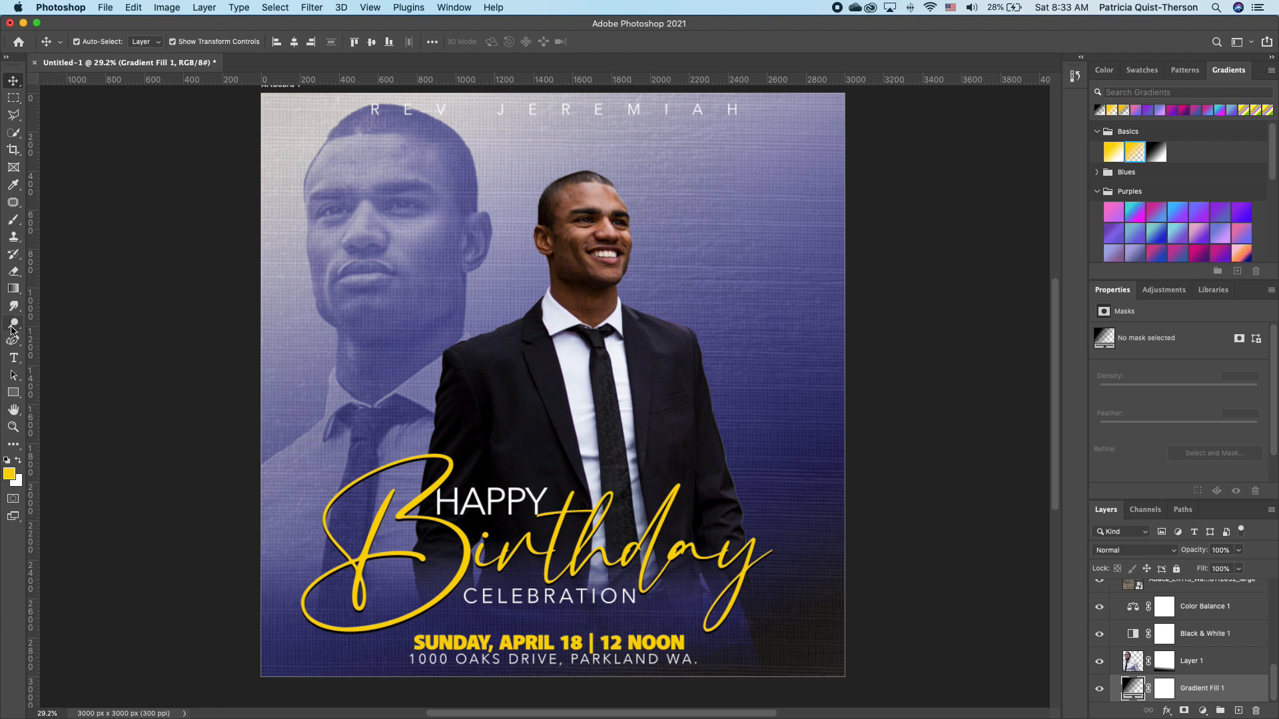
Add a white '4' in Bodoni 72 Smallcaps at upper right and move its layer above the other text.
click(13, 358)
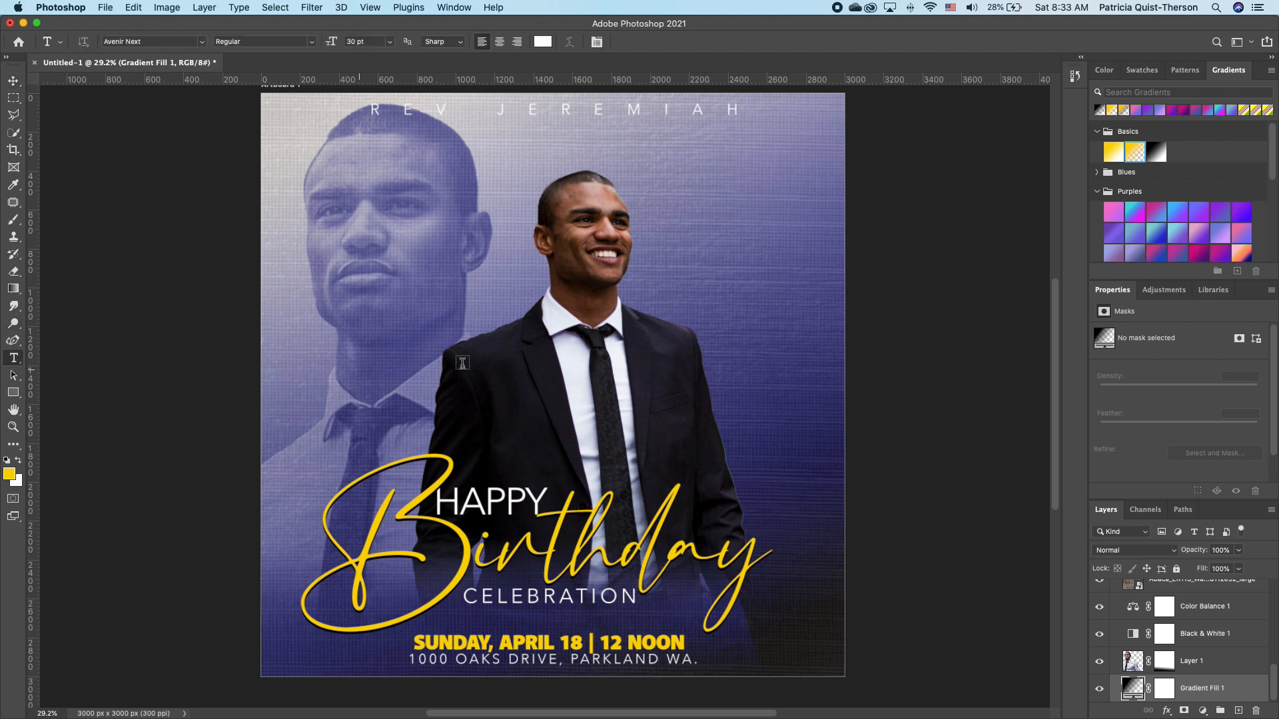
click(709, 217)
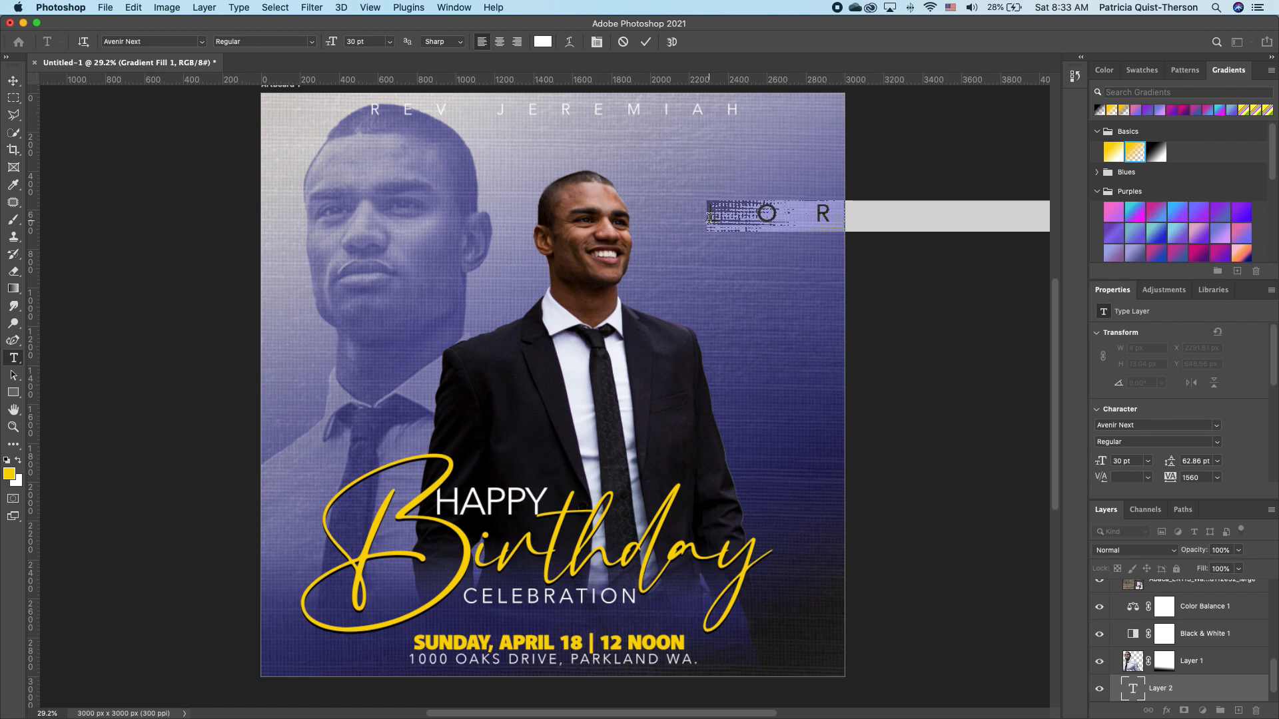
text(4)
click(201, 41)
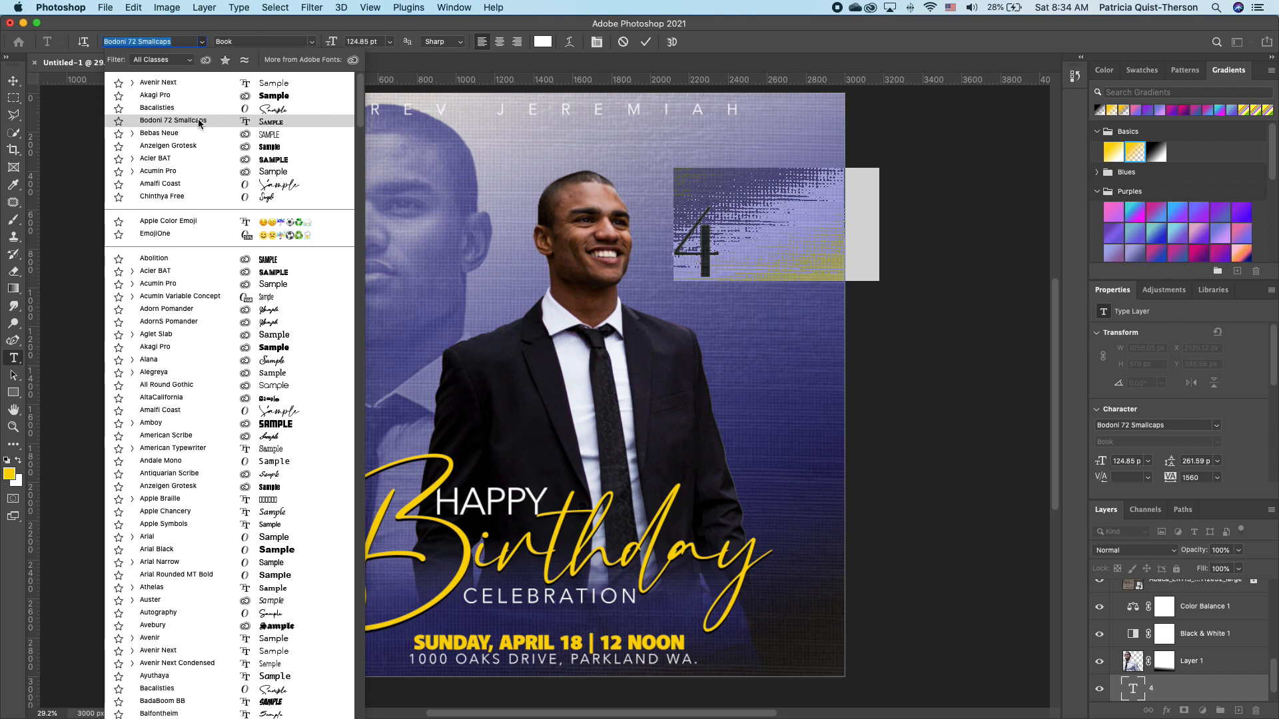
click(198, 119)
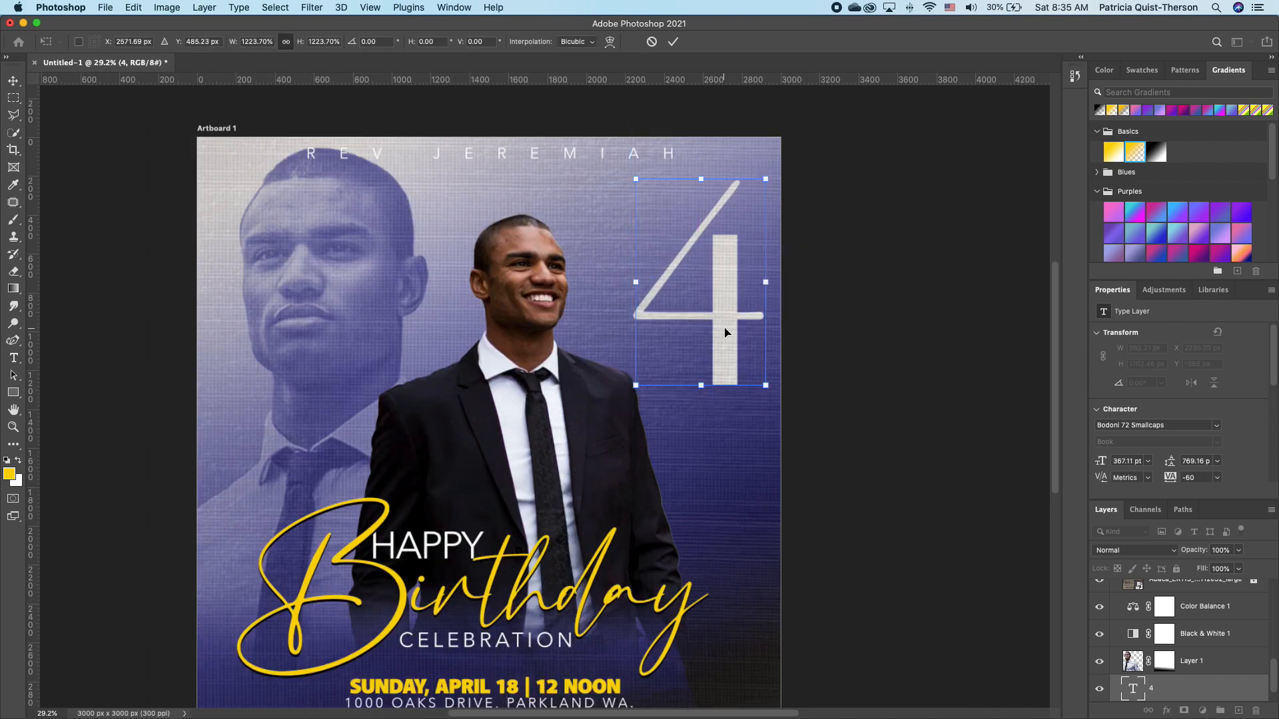
drag(1191, 685, 1228, 593)
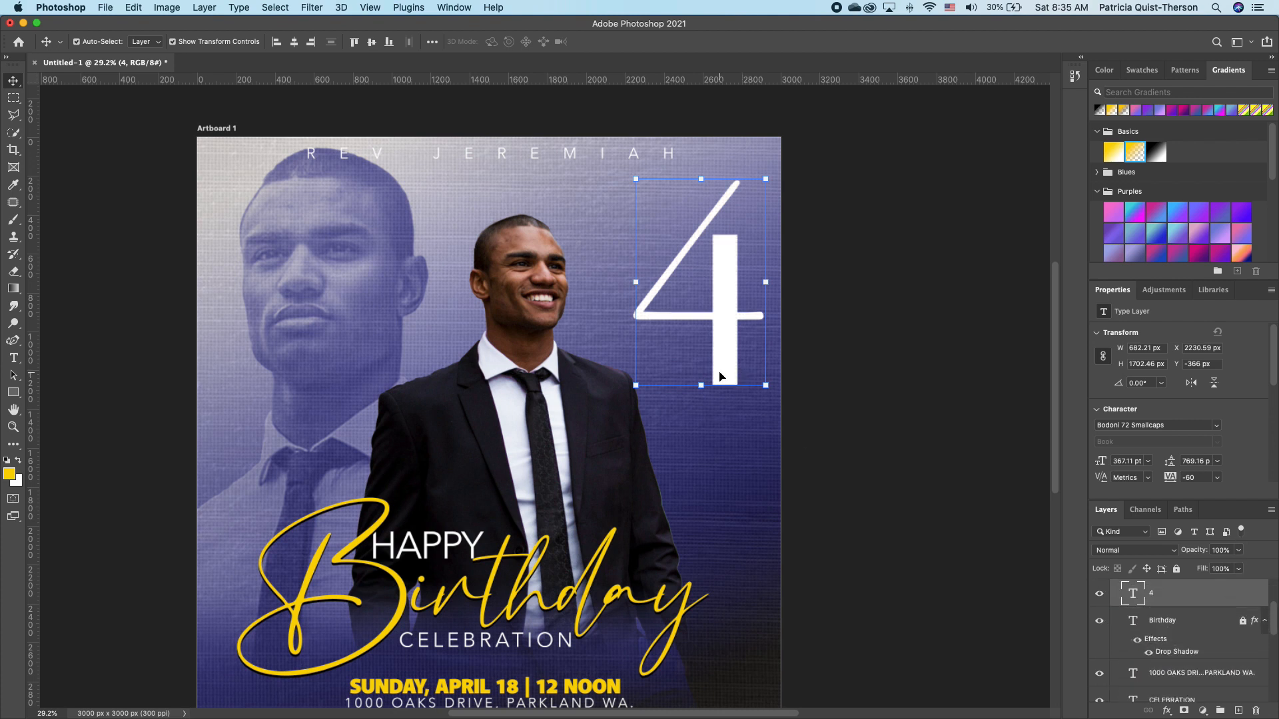
Duplicate the 4 below itself and change the copy's text to '0'.
drag(719, 377, 701, 523)
key(super+j)
double_click(712, 470)
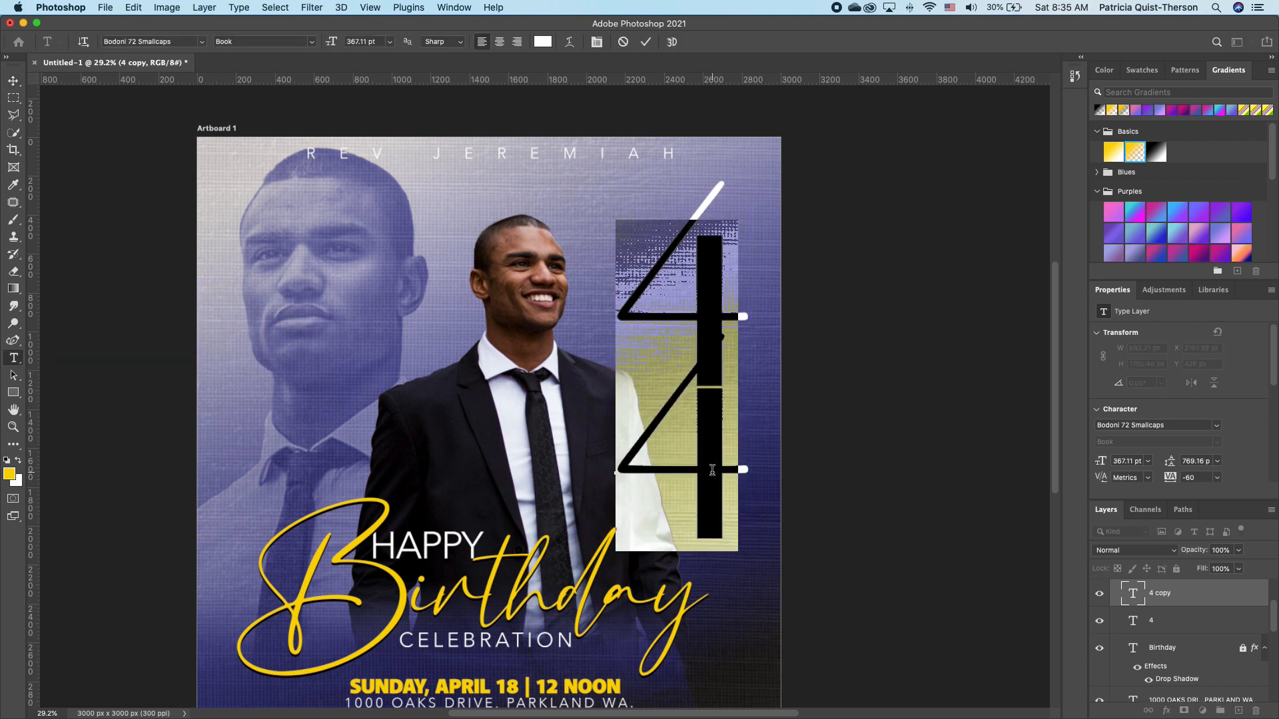
text(0)
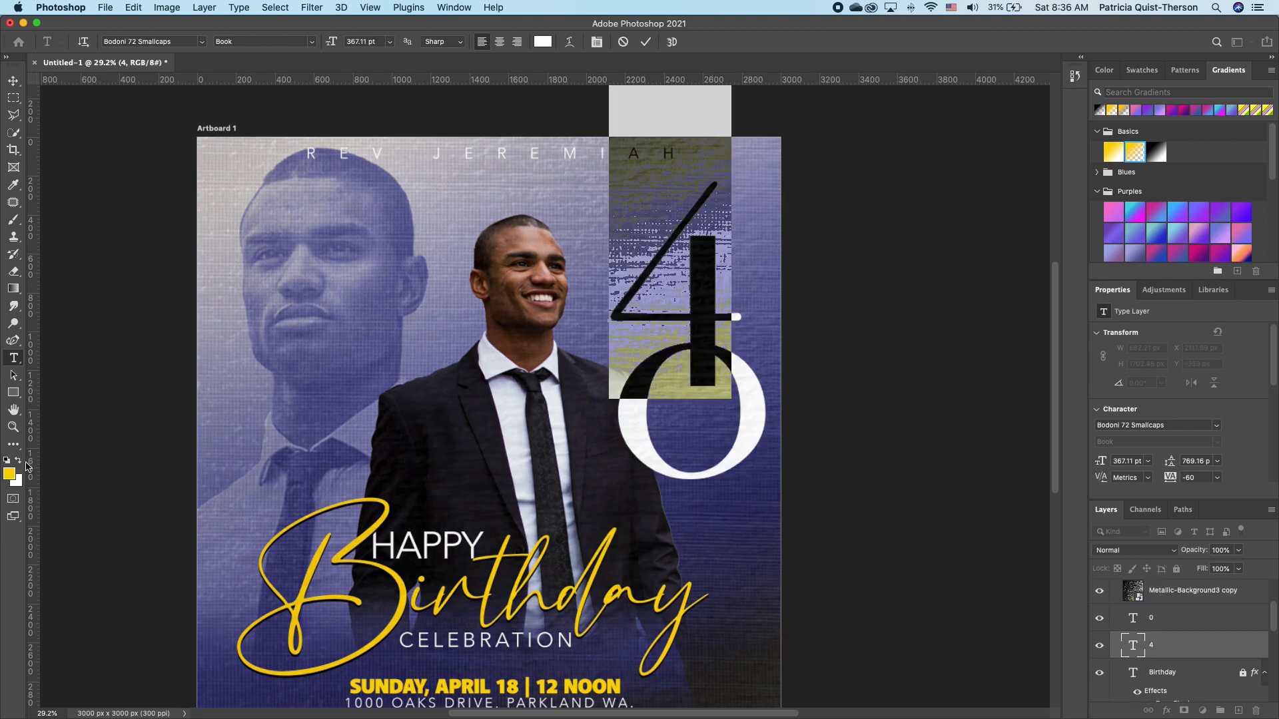
click(19, 461)
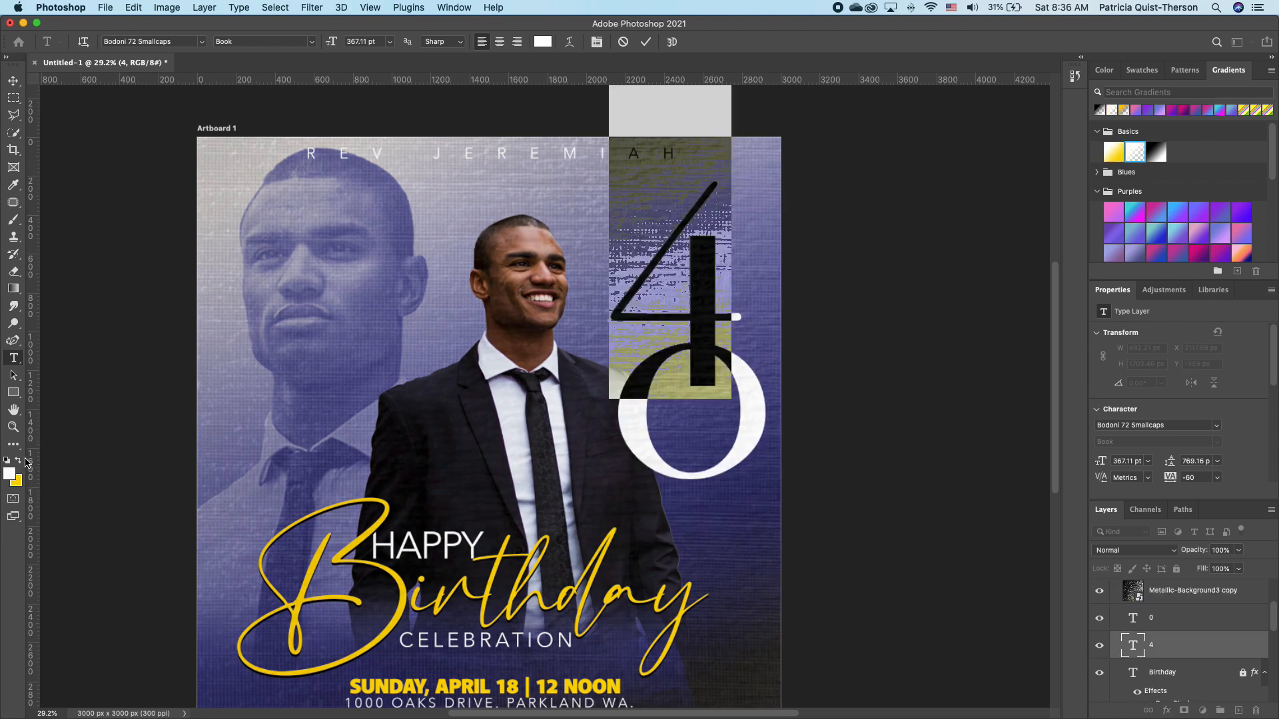
Colour the 4 yellow and group the 4 and 0 layers into Group 1.
click(18, 461)
click(151, 451)
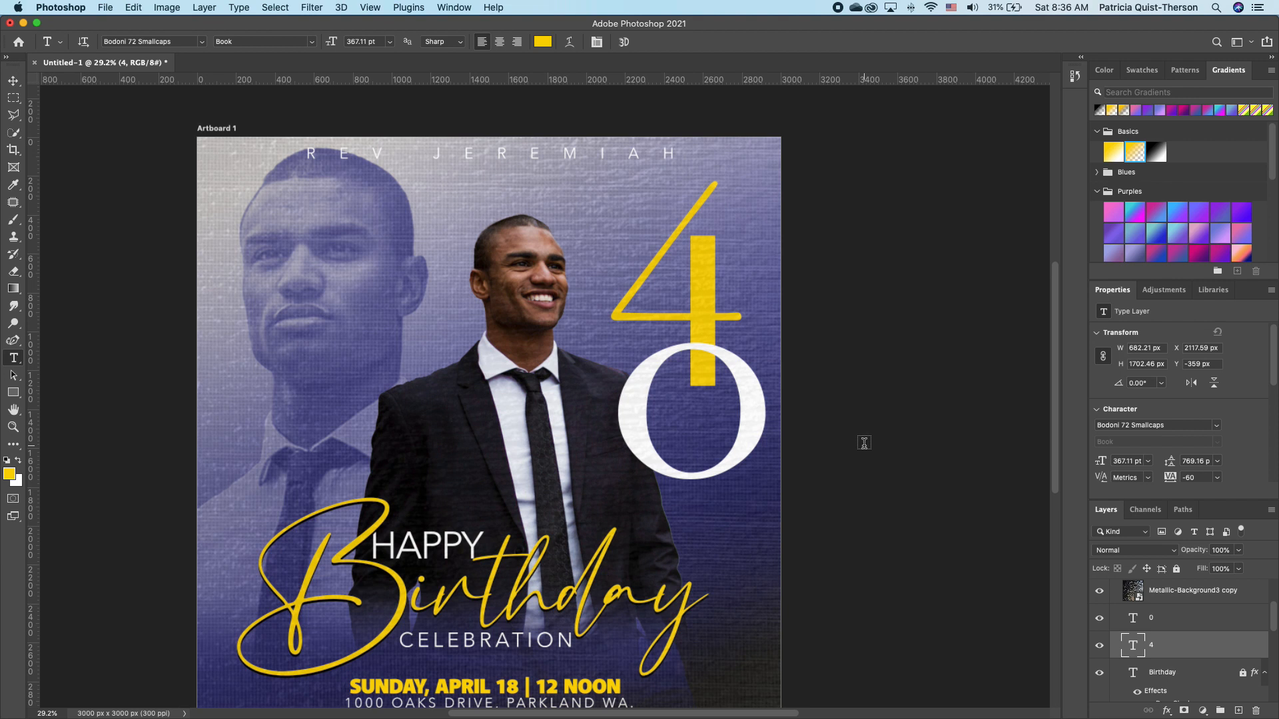
shift+click(1178, 624)
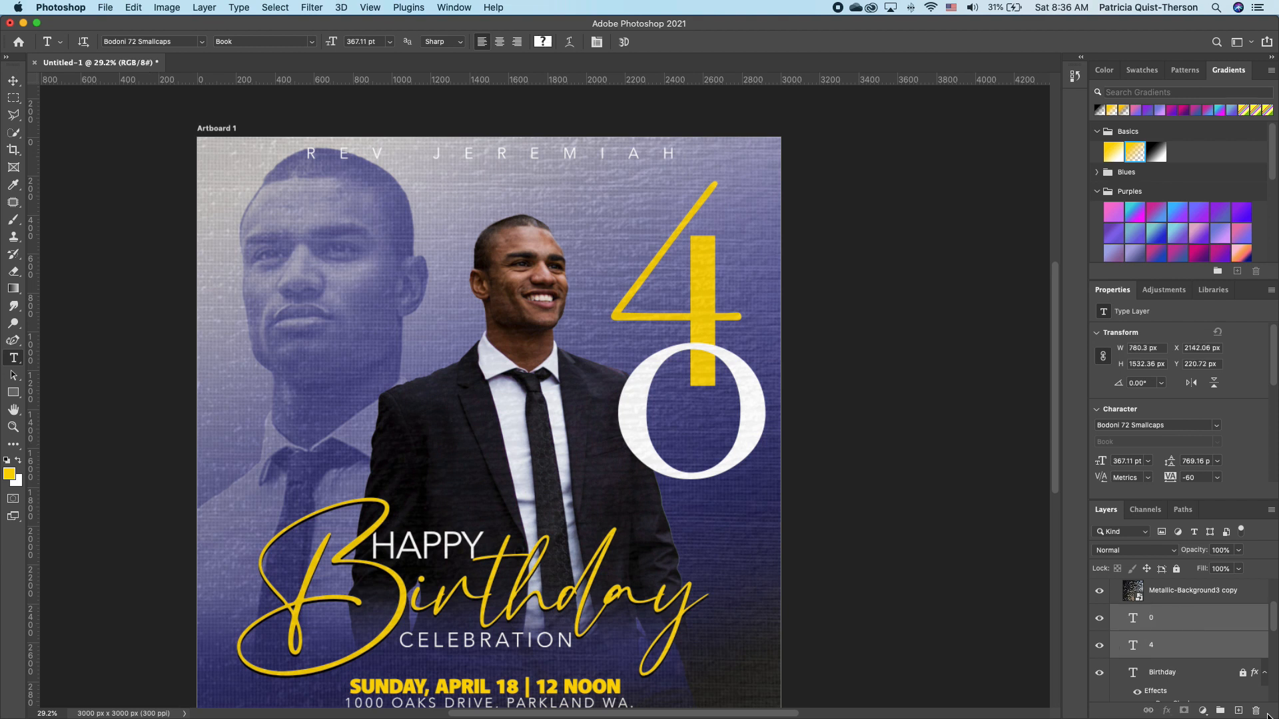
key(super+g)
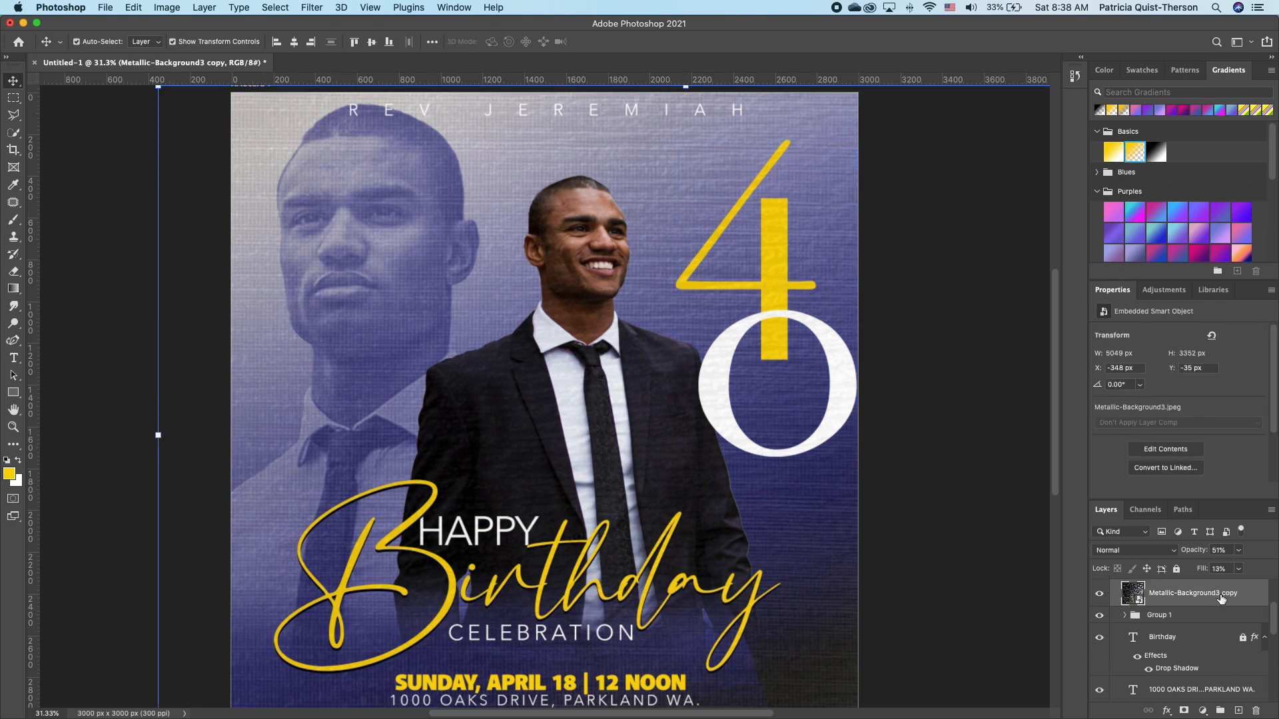
Set the Metallic-Background3 copy to 100% fill, clip it to Group 1, and lower opacity to 52%.
click(1233, 567)
drag(1241, 567, 1213, 568)
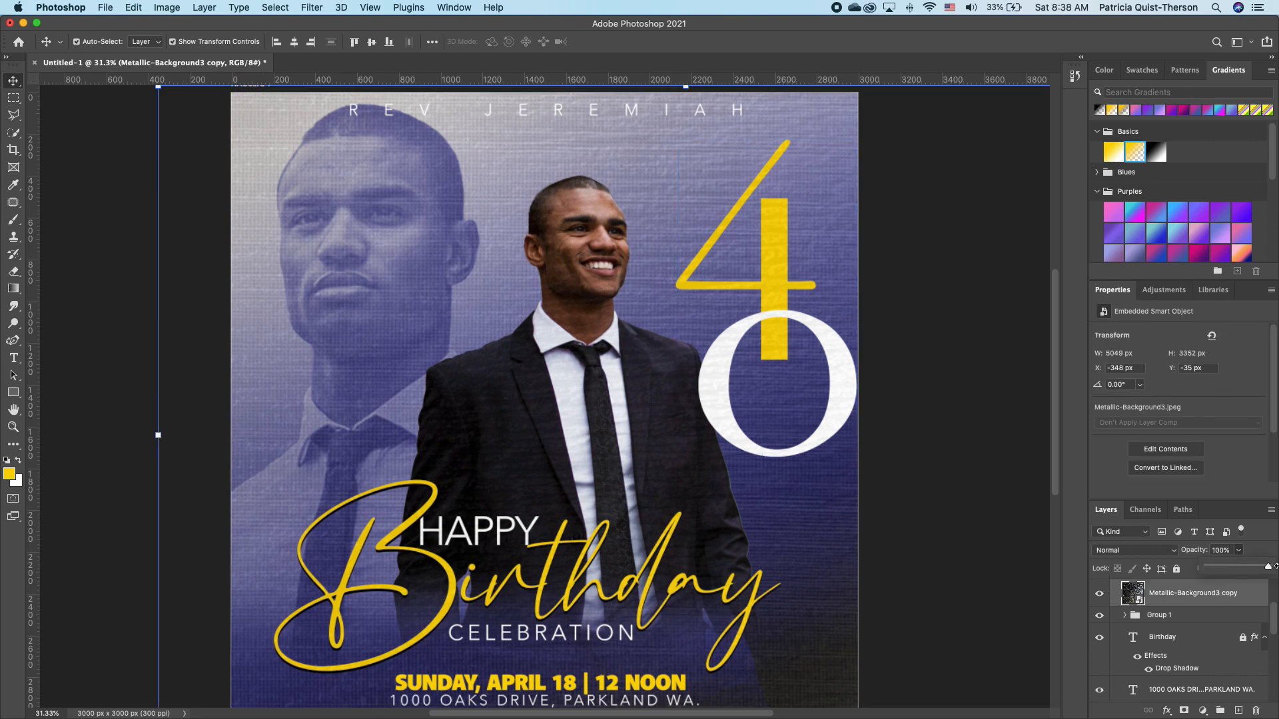
click(1239, 569)
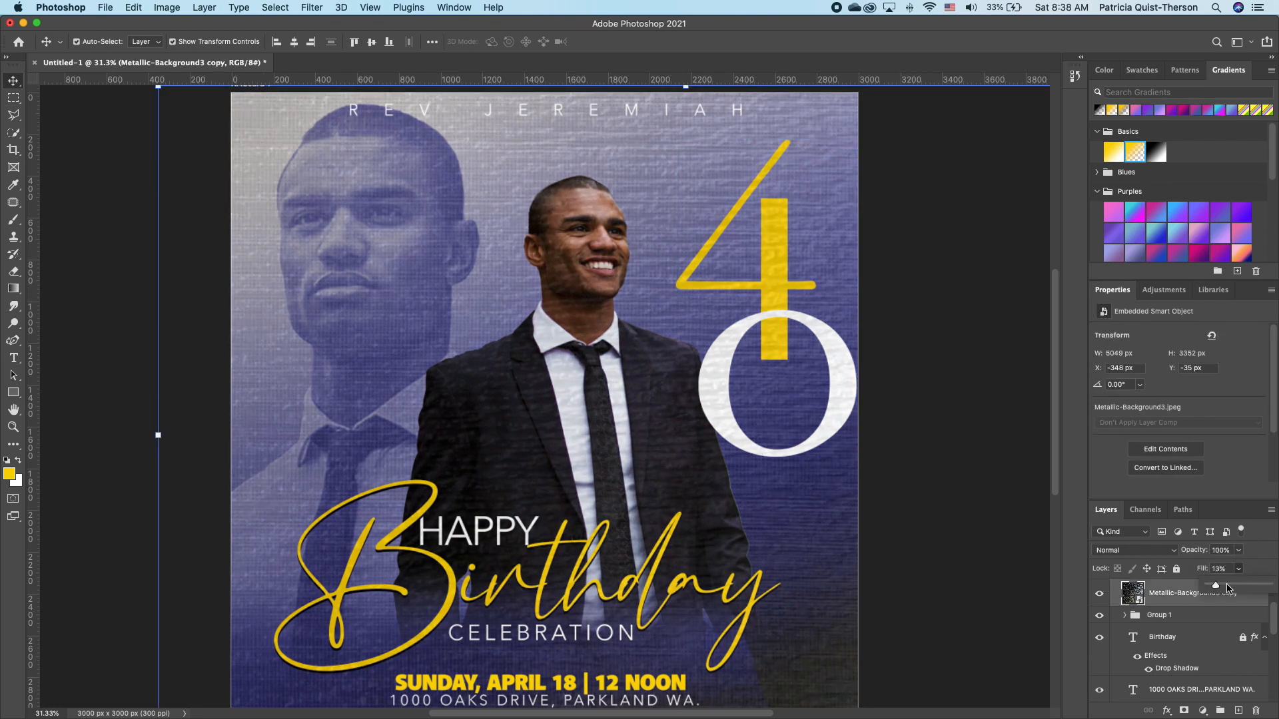
drag(1213, 586, 1270, 586)
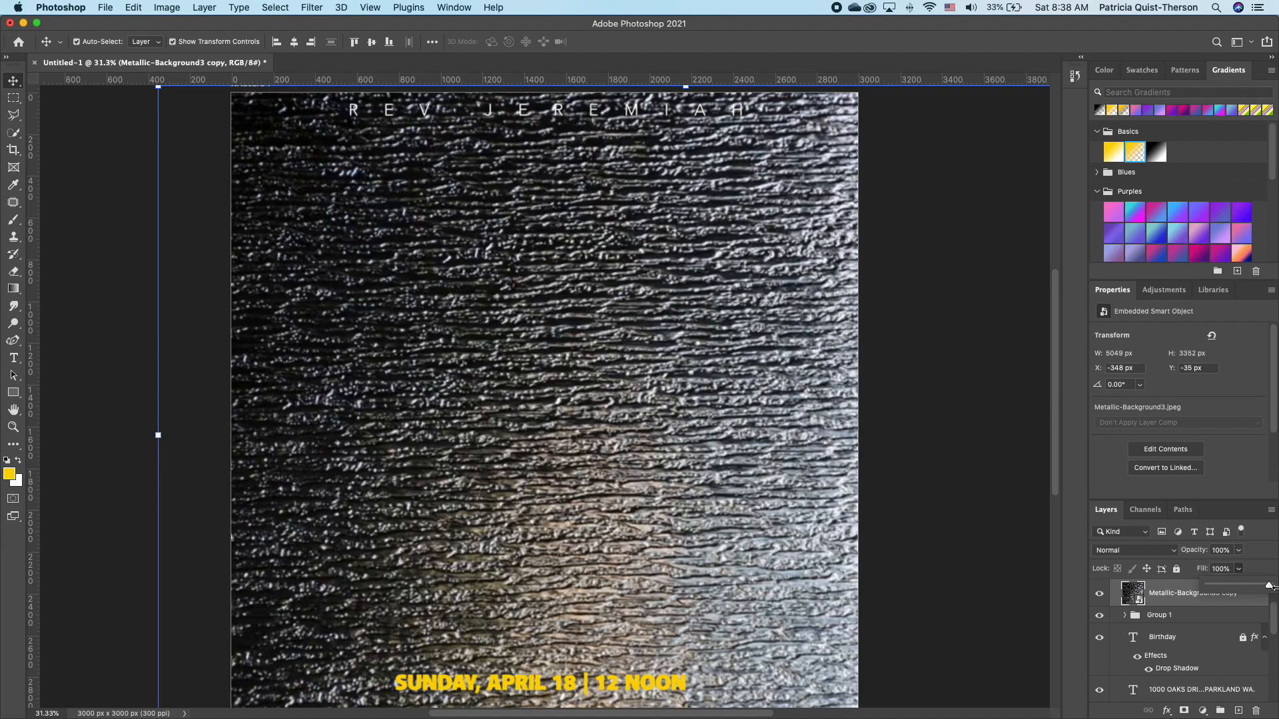
alt+click(1158, 604)
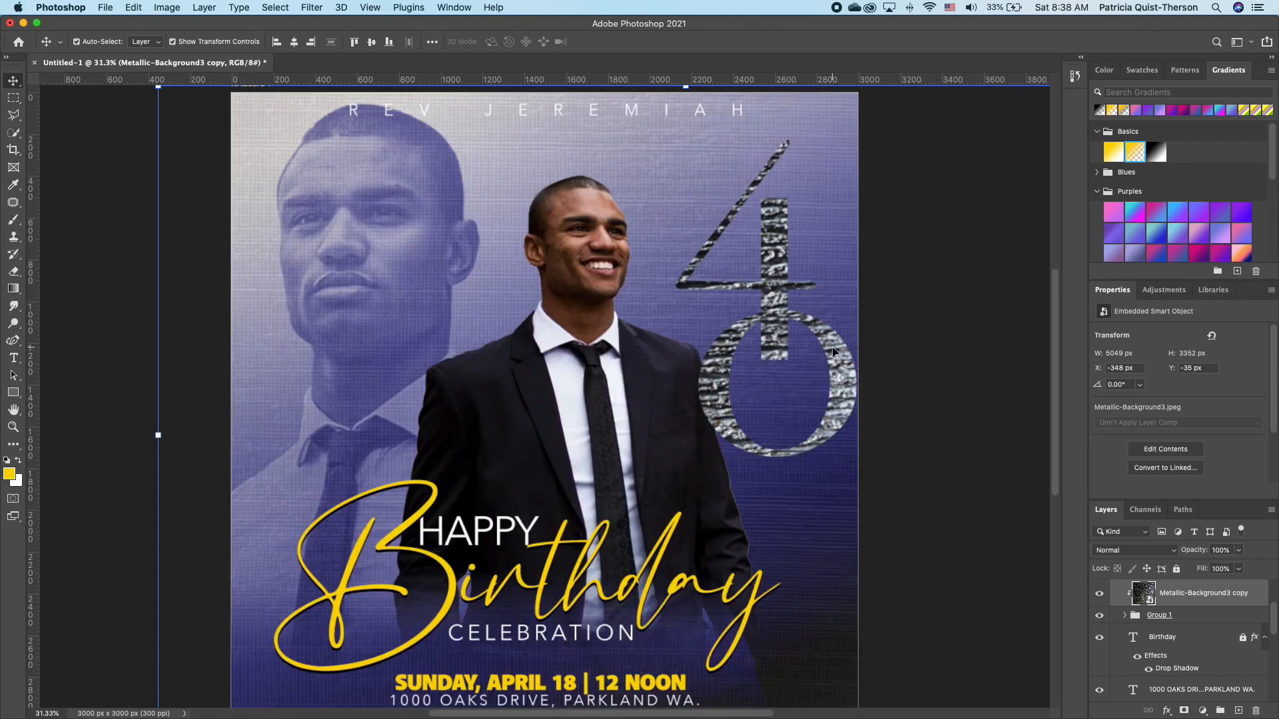
click(1239, 550)
drag(1242, 569, 1210, 569)
mouse_move(841, 384)
mouse_down()
mouse_move(842, 371)
mouse_move(862, 403)
mouse_move(865, 390)
mouse_up()
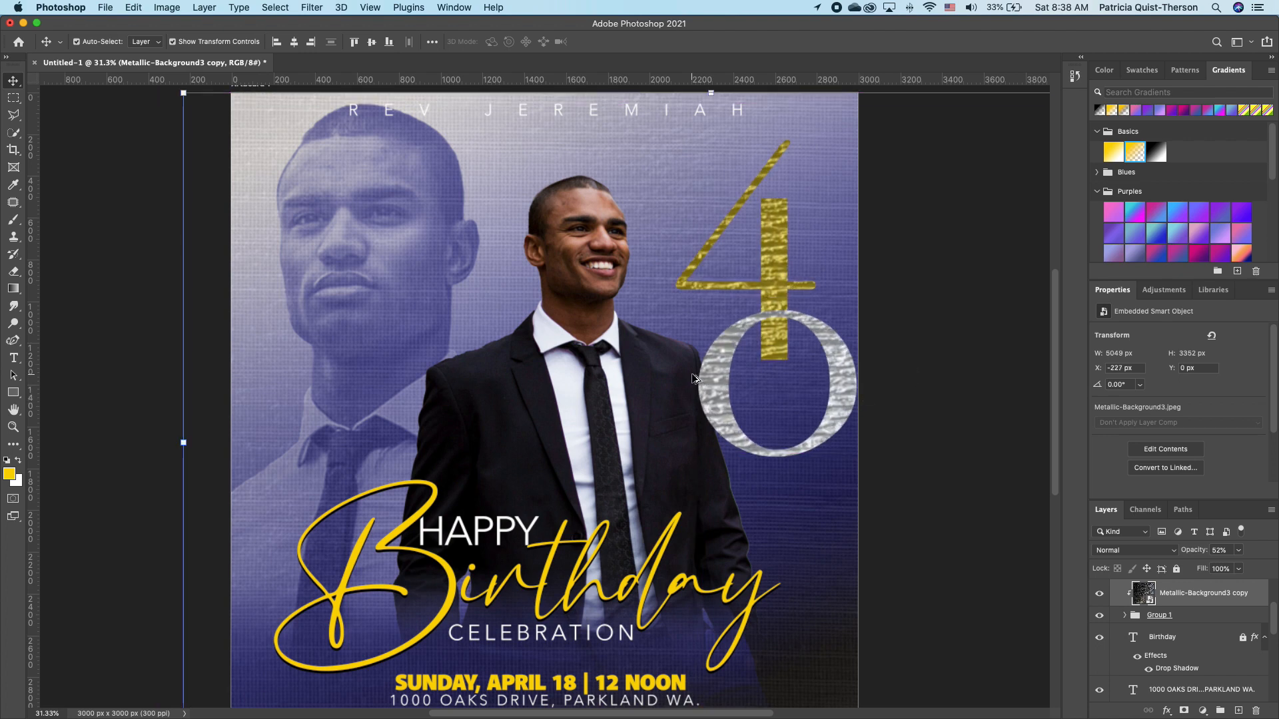
Resize, reposition and rotate the metallic texture about -28.8° over the 40.
scroll(694, 378, down, 3)
drag(381, 634, 619, 480)
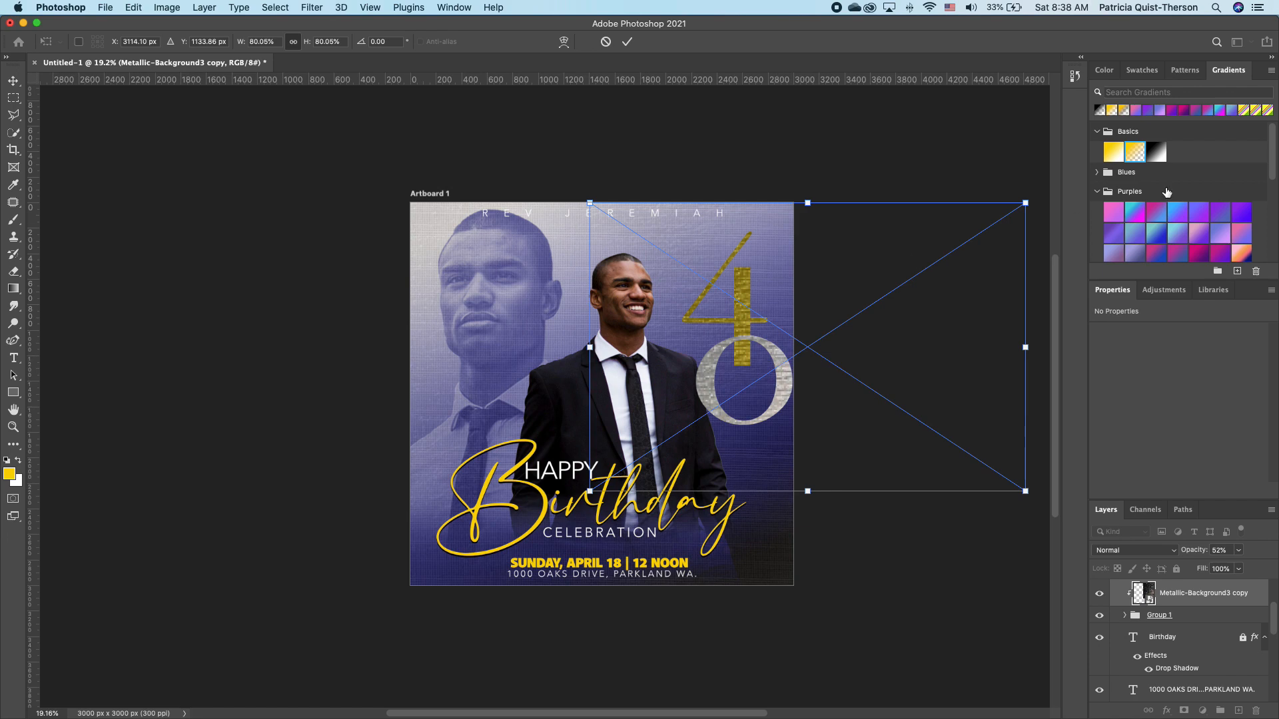
drag(1025, 202, 986, 229)
key(Return)
scroll(985, 228, up, 3)
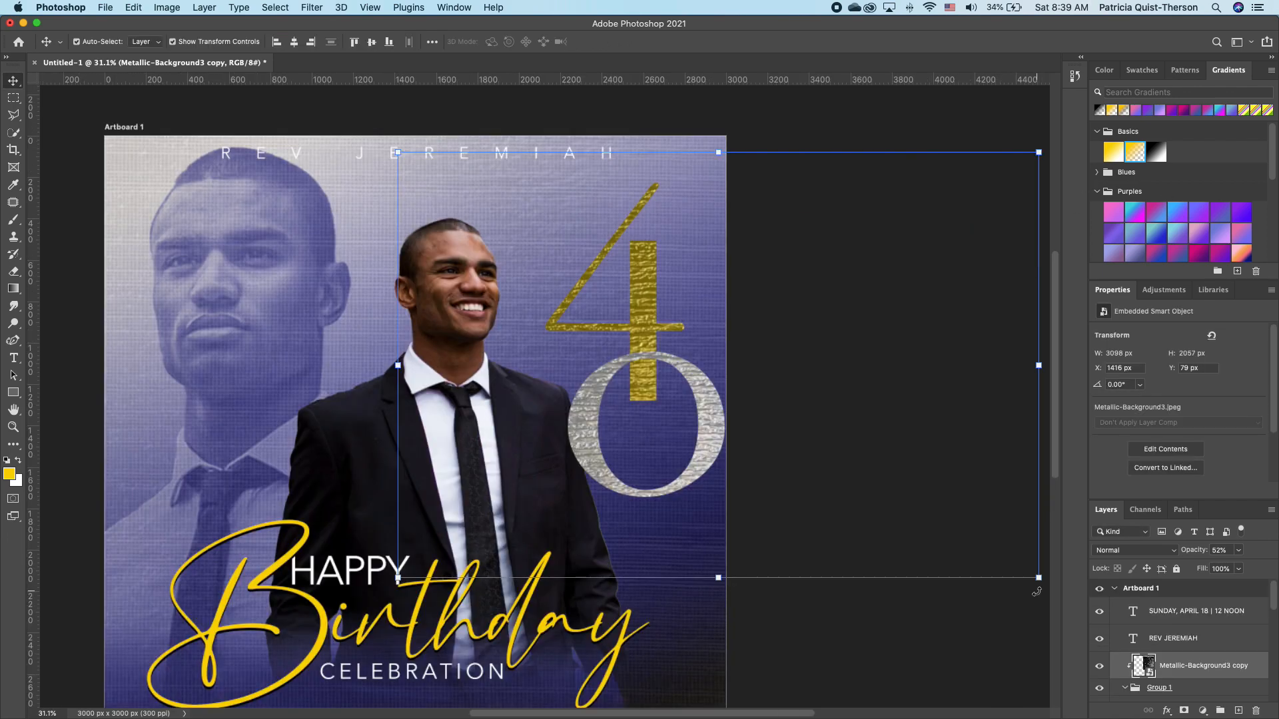
drag(1038, 591, 1065, 445)
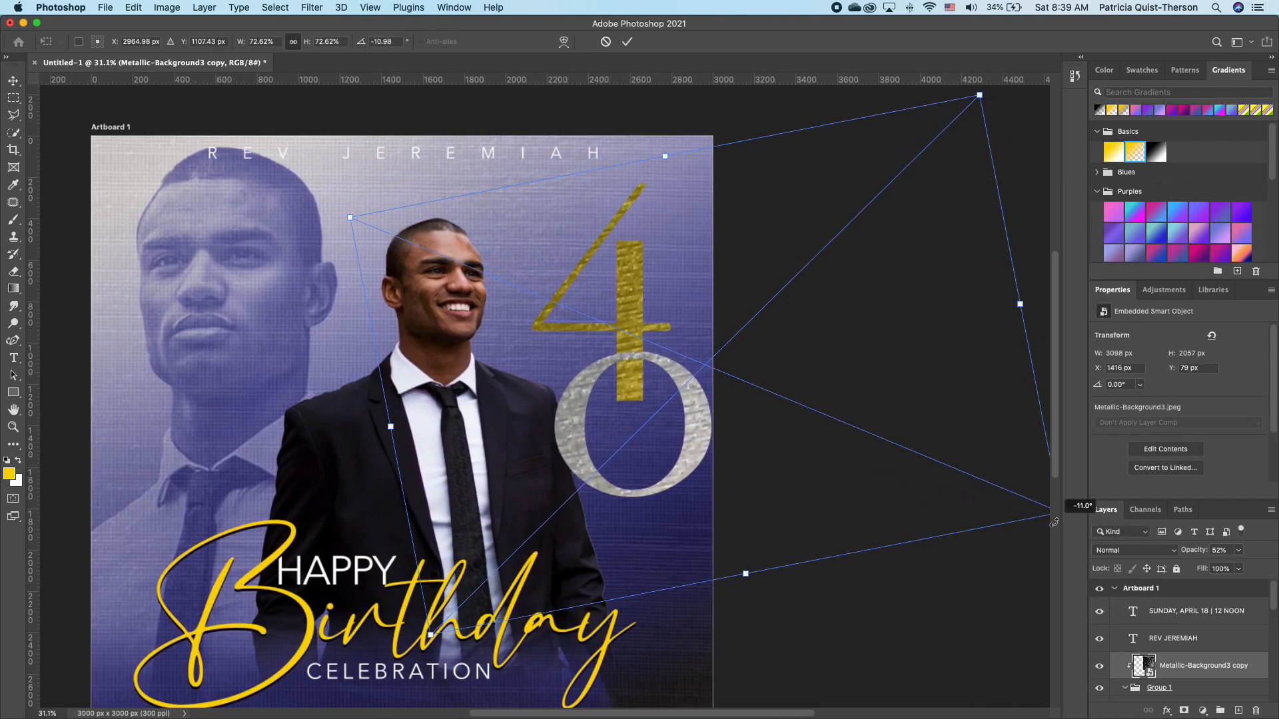
drag(626, 307, 622, 293)
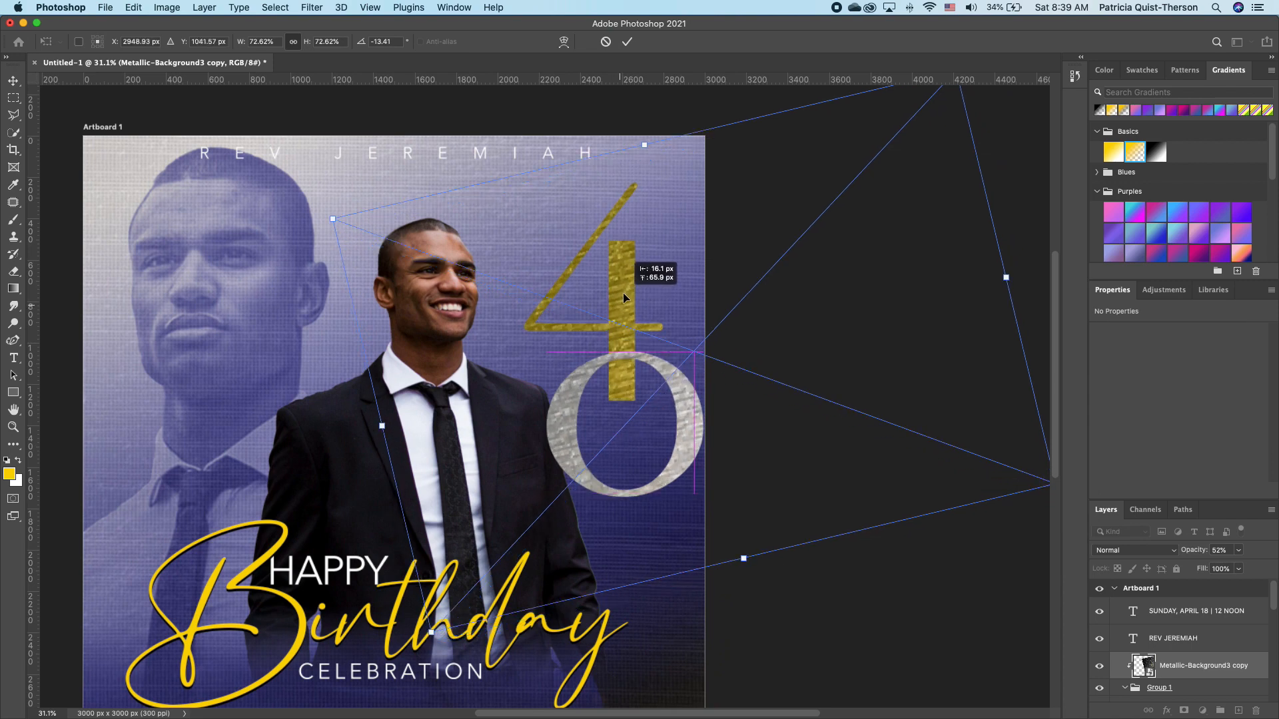
drag(756, 578, 818, 515)
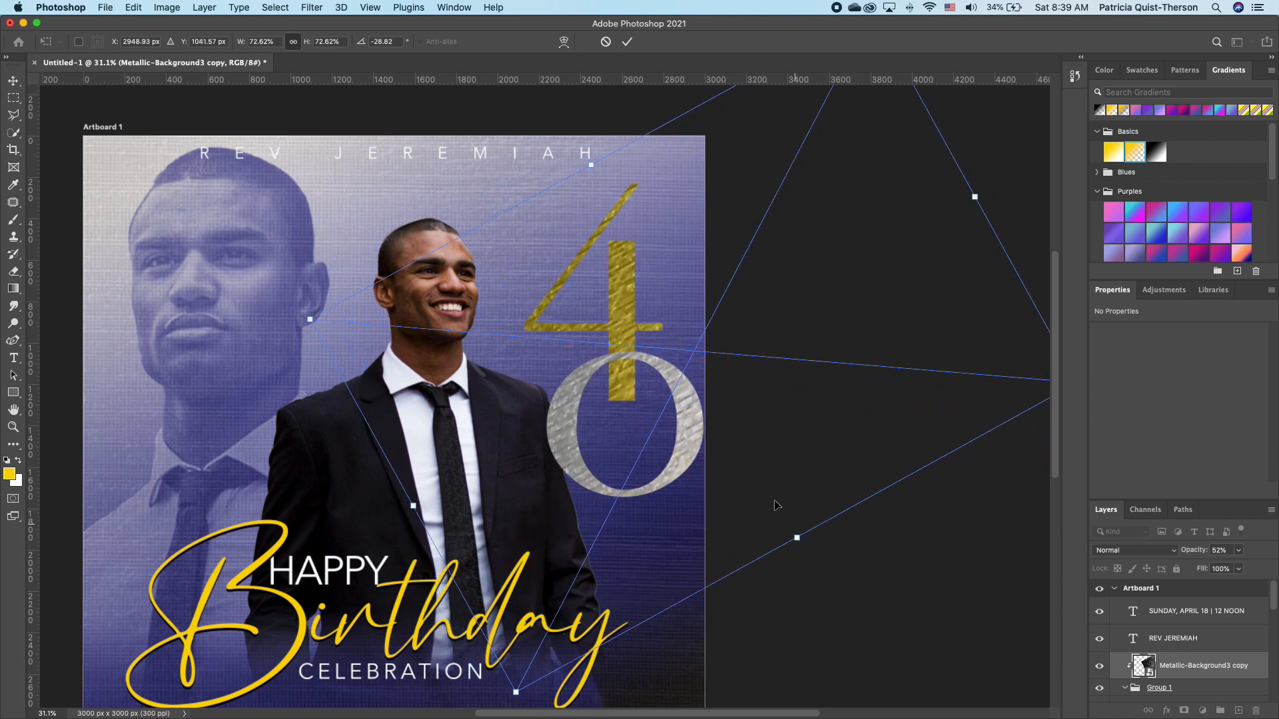
key(Return)
click(621, 311)
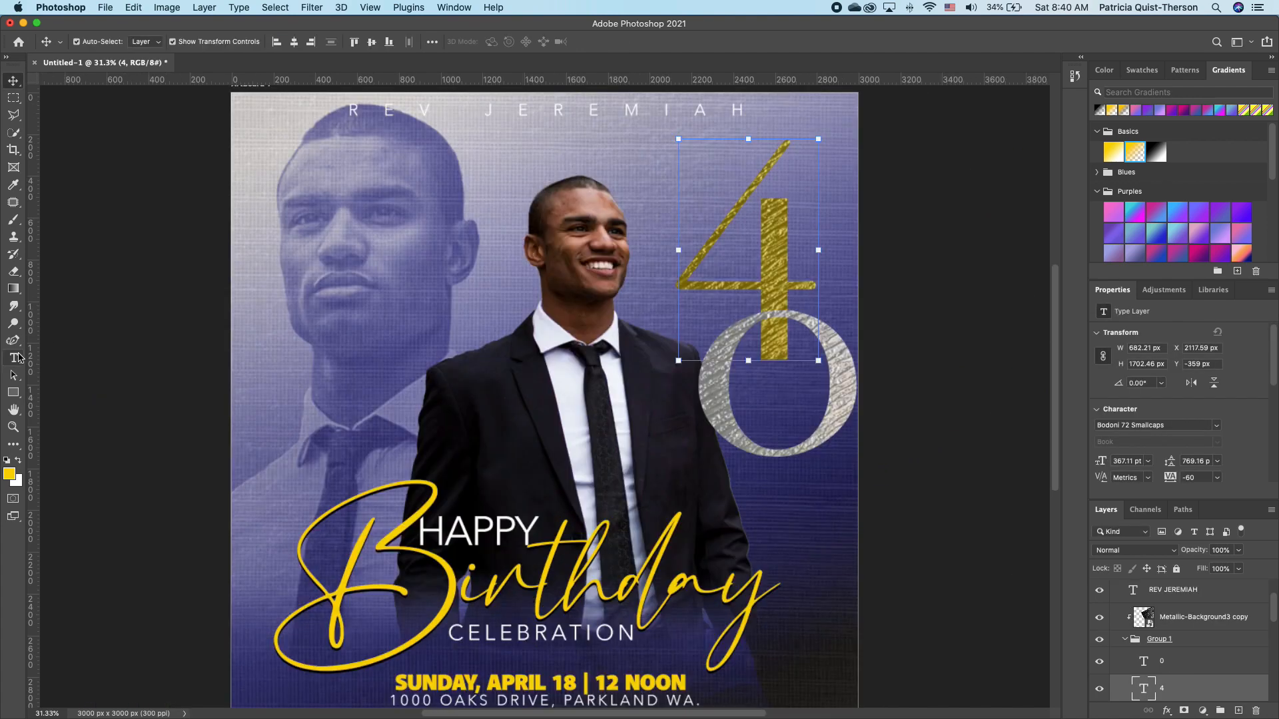
Add a white 'TH' in Bebas Neue and place it beside the 4 as a superscript.
click(13, 358)
click(530, 204)
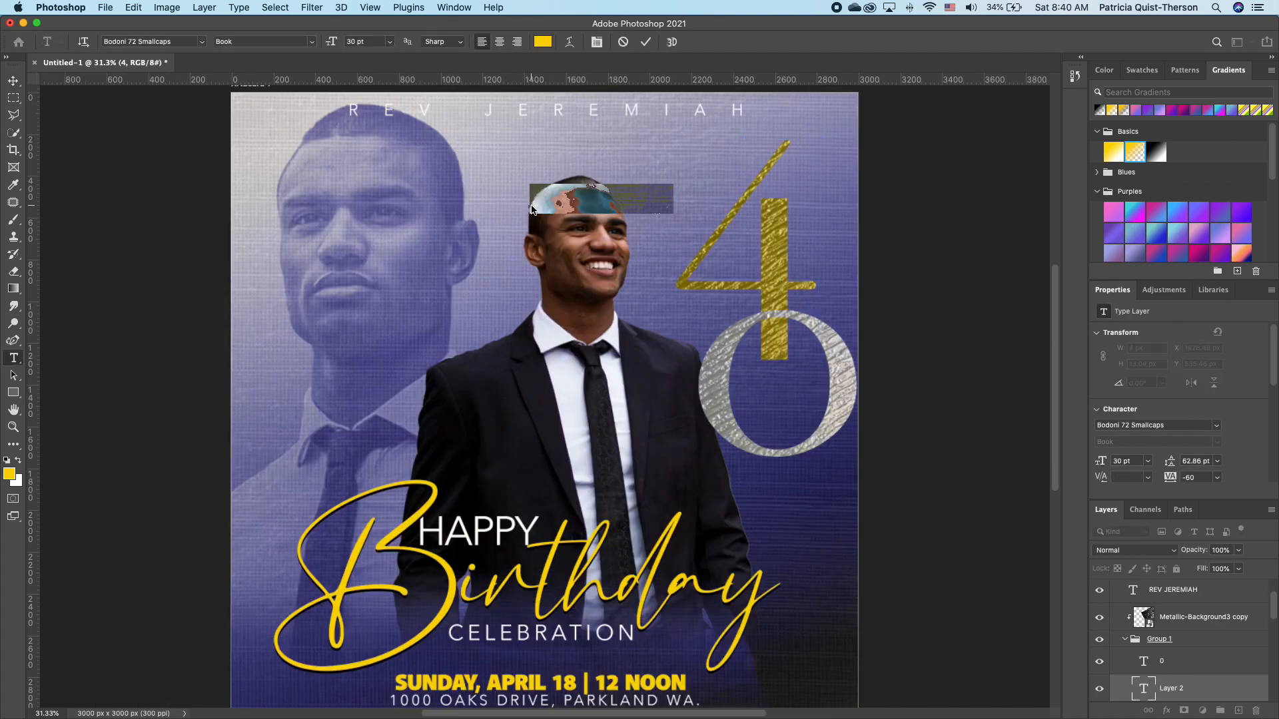
text(TH)
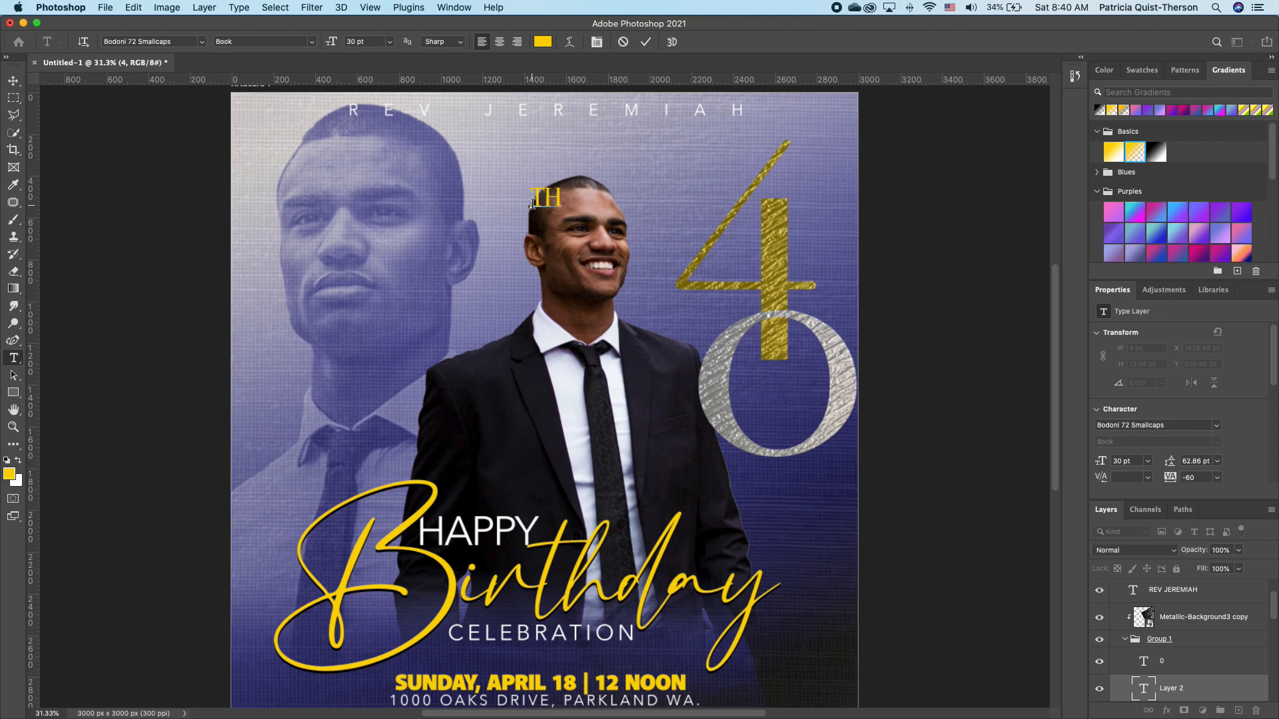
drag(561, 199, 531, 201)
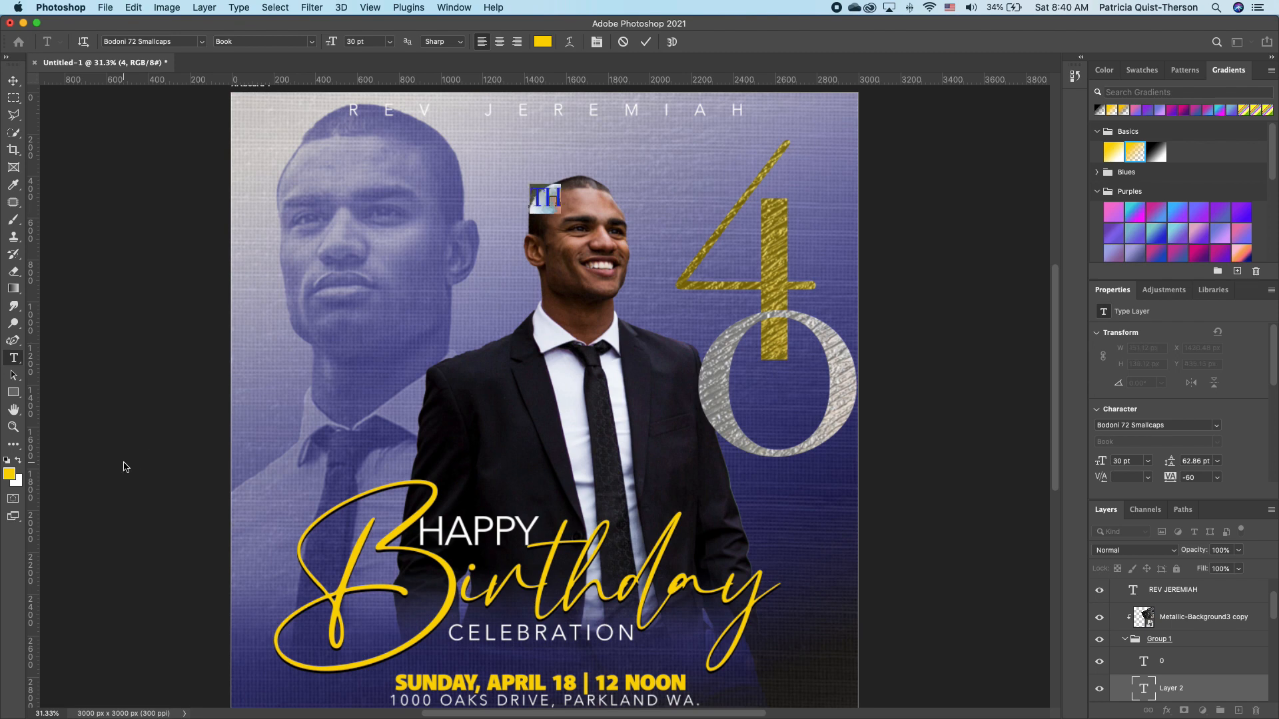
click(19, 461)
click(203, 41)
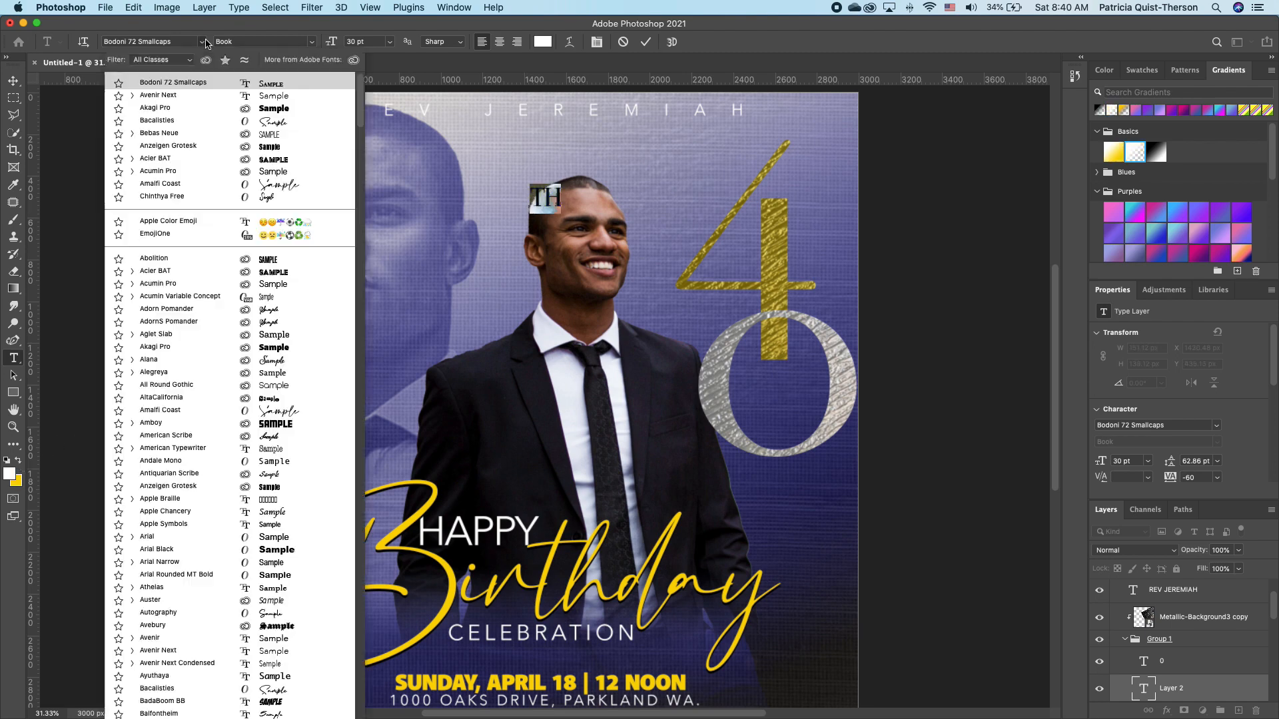
click(262, 132)
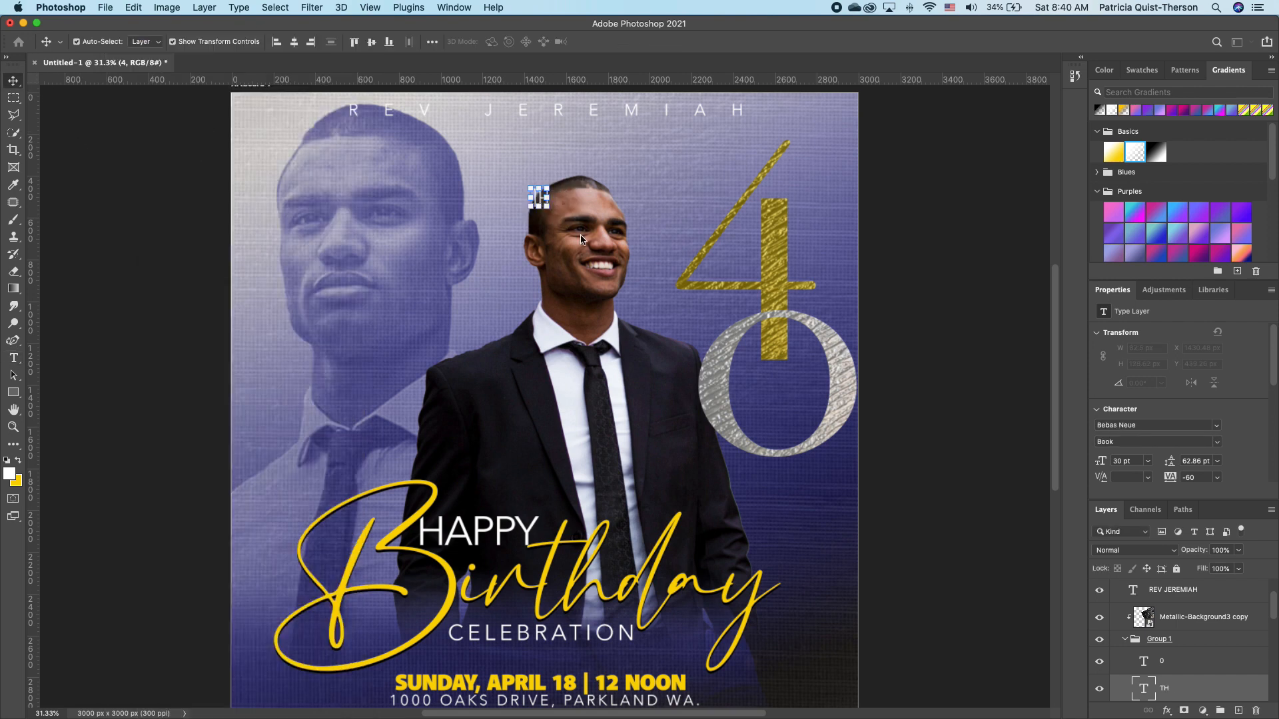
drag(680, 230, 834, 299)
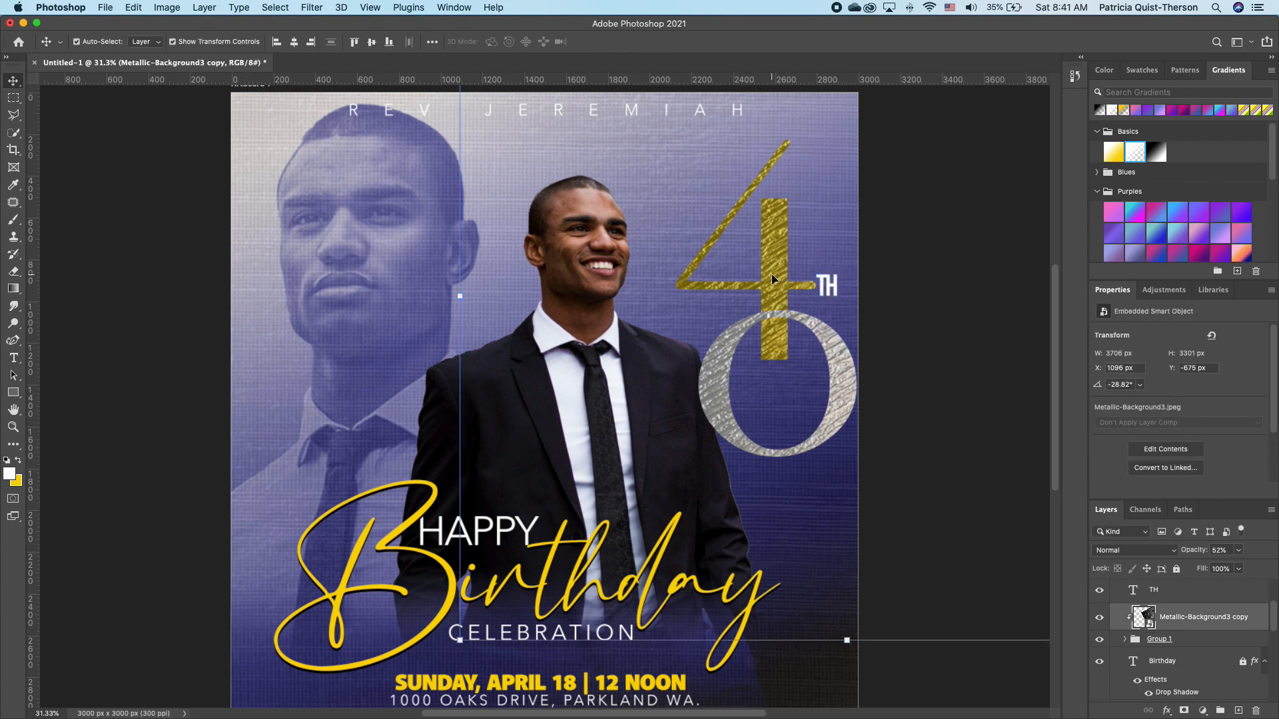
Add a drop shadow to Group 1: 83% opacity, 68° angle, 11 px distance, 27 px size.
click(1261, 638)
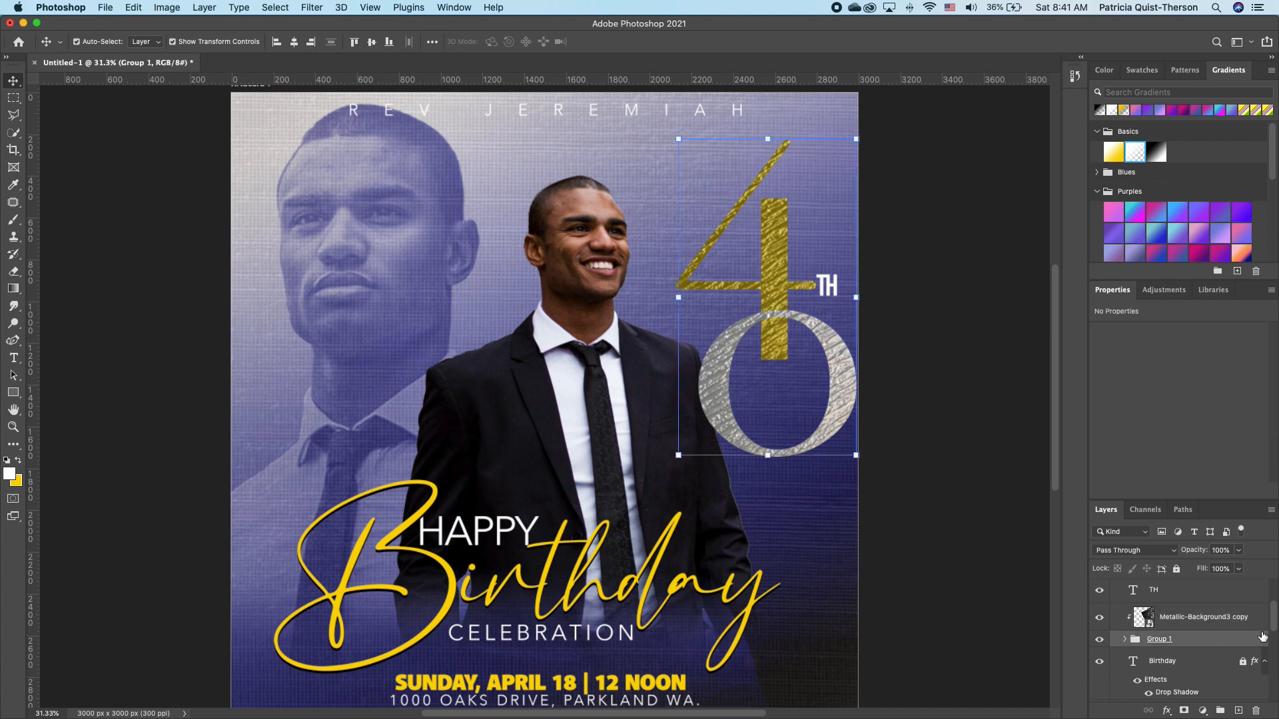
double_click(1263, 638)
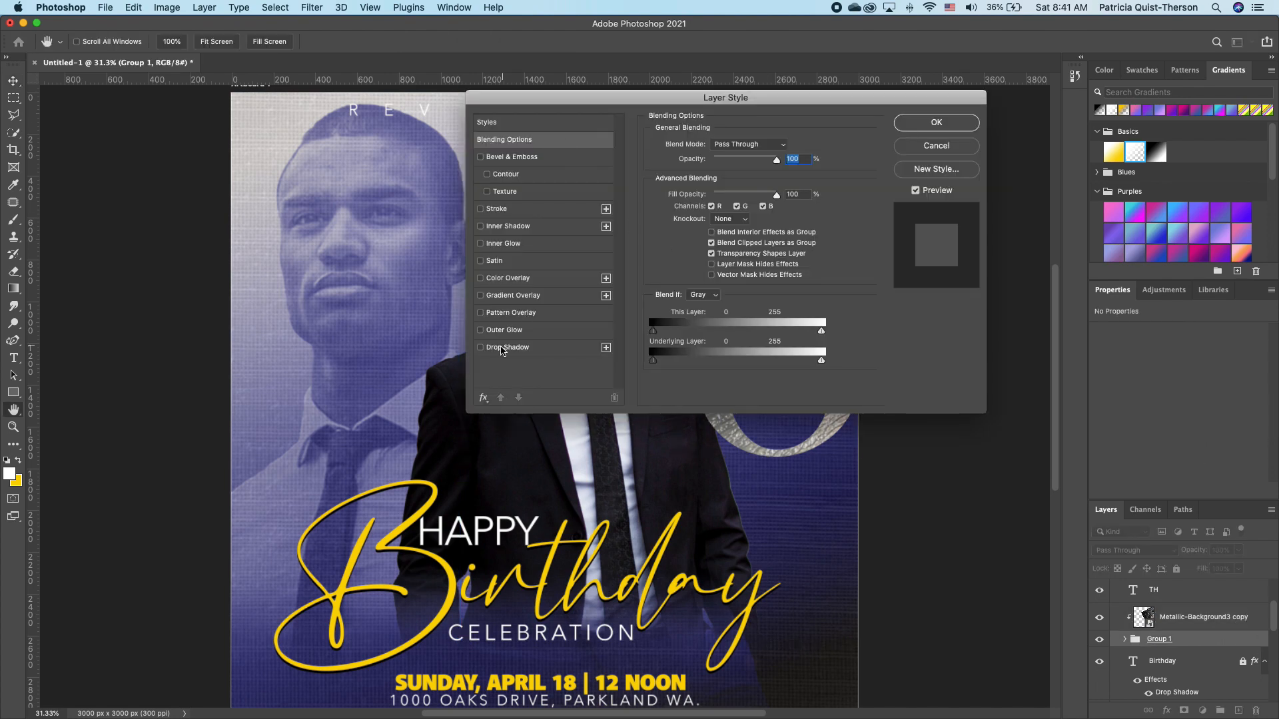
drag(610, 100, 287, 115)
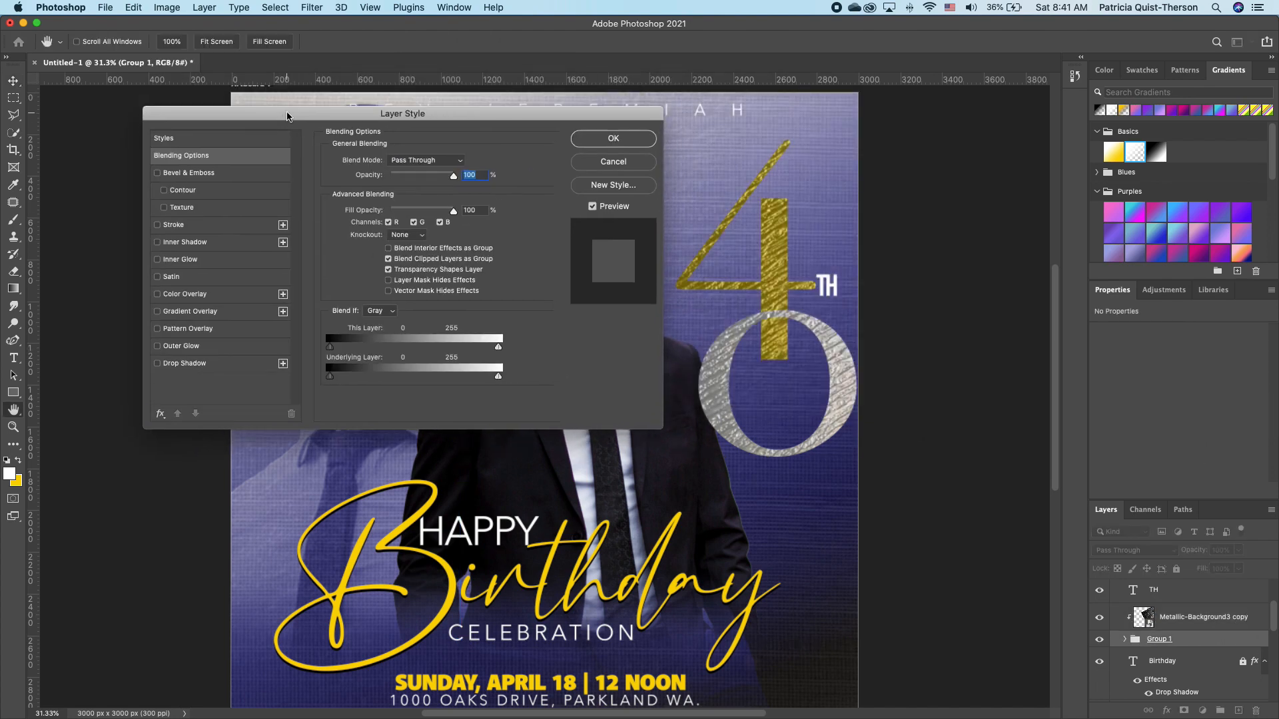
click(157, 363)
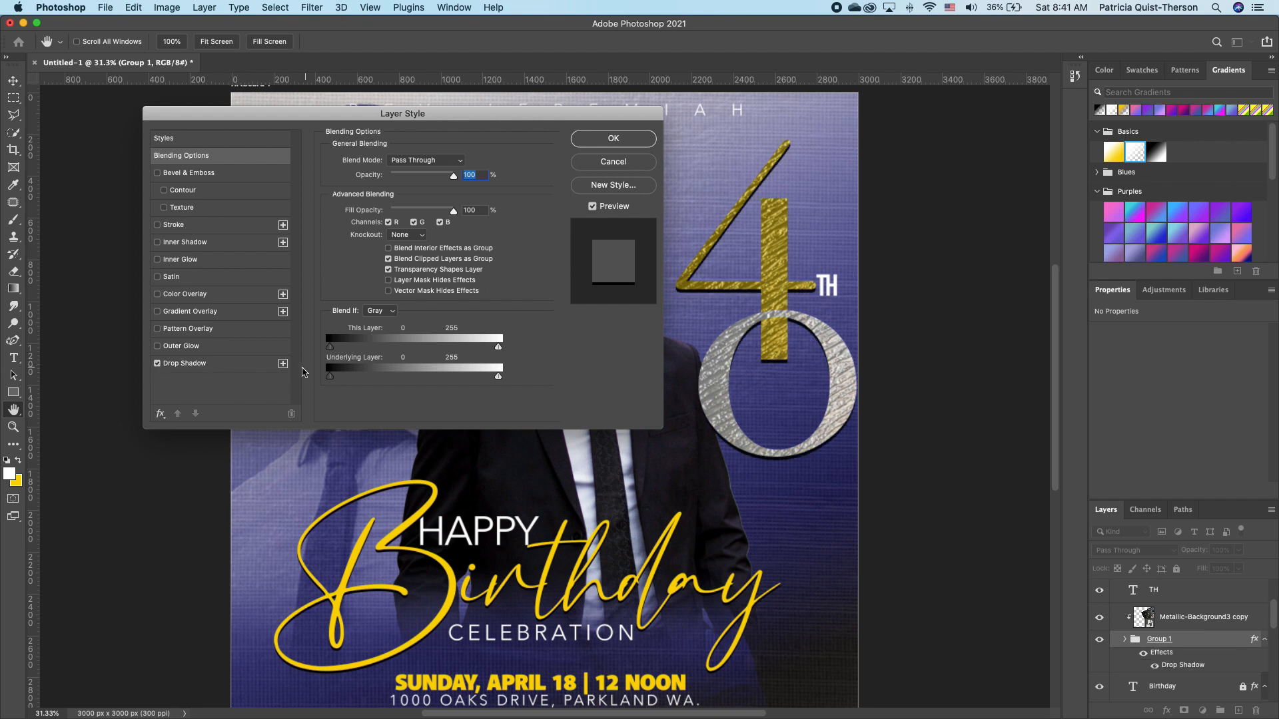
click(250, 364)
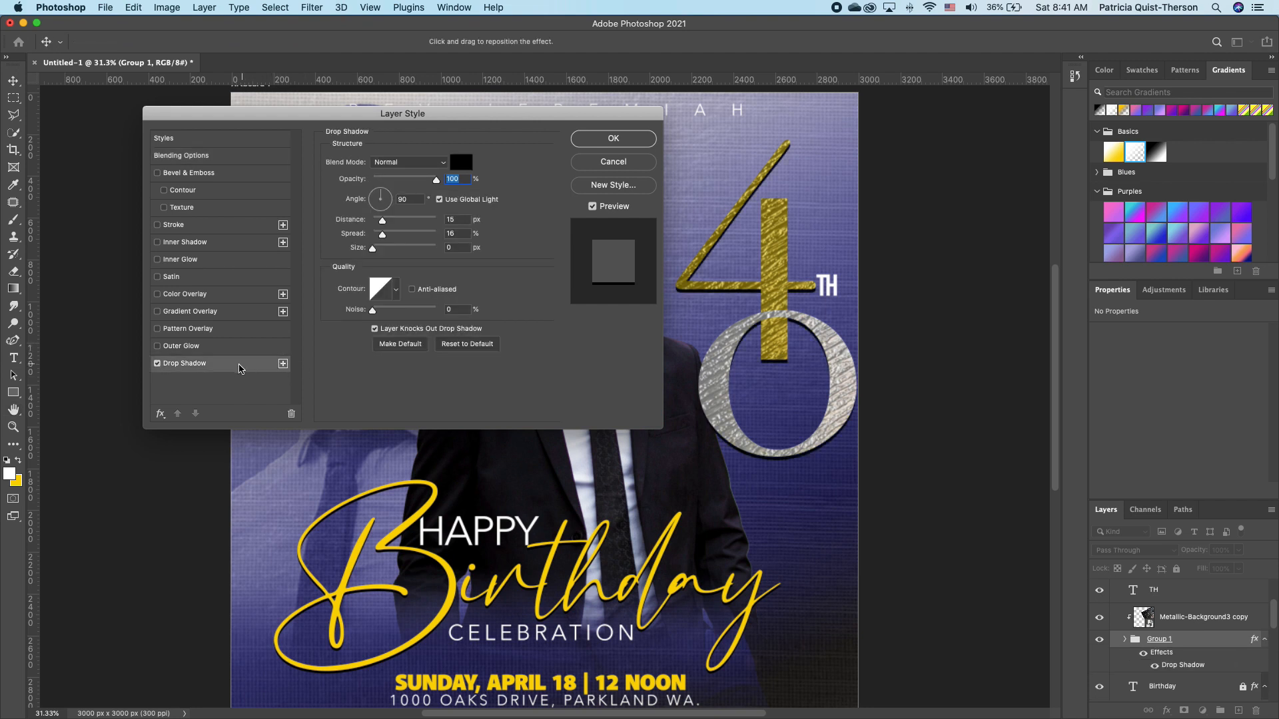
drag(373, 248, 380, 220)
drag(437, 180, 384, 192)
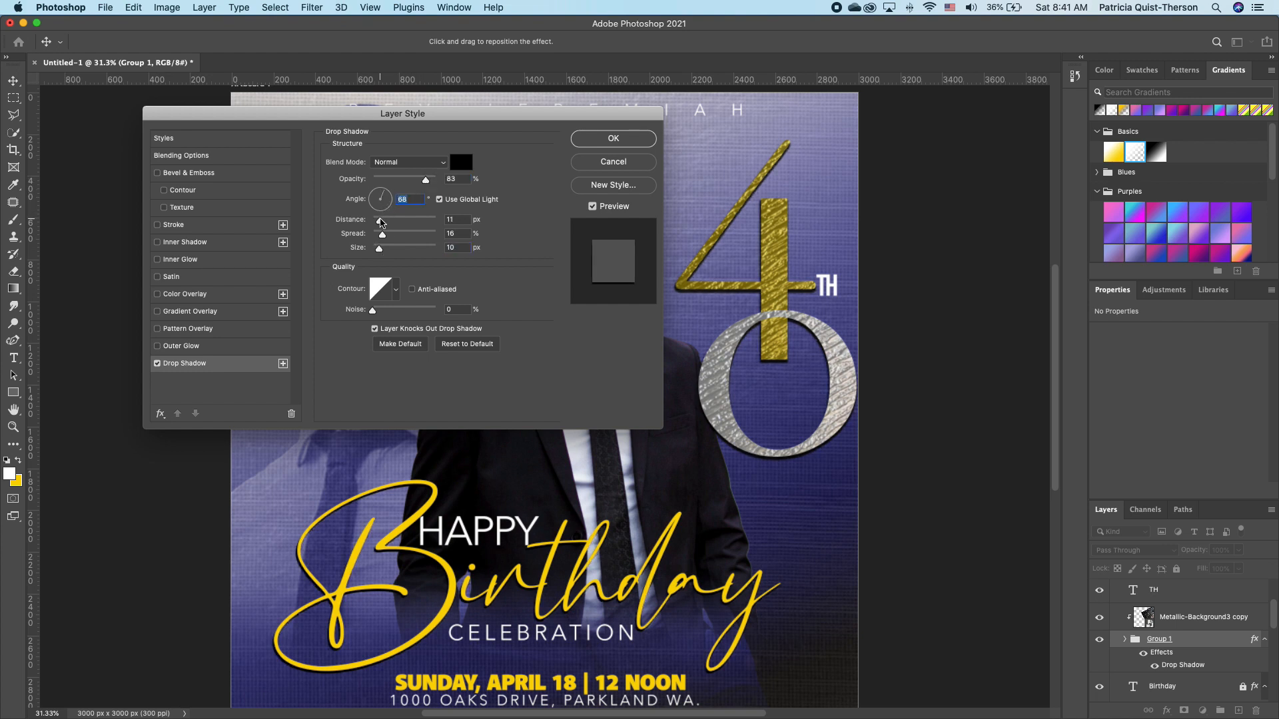
drag(379, 249, 383, 249)
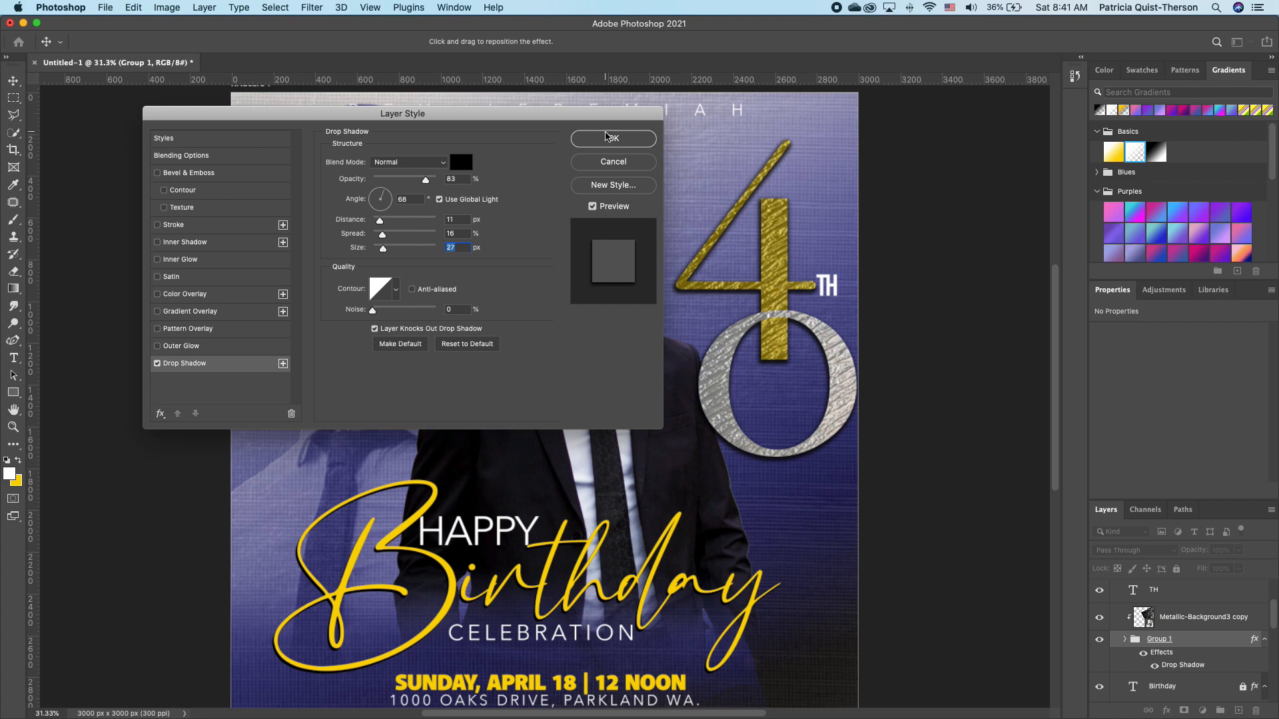
click(612, 139)
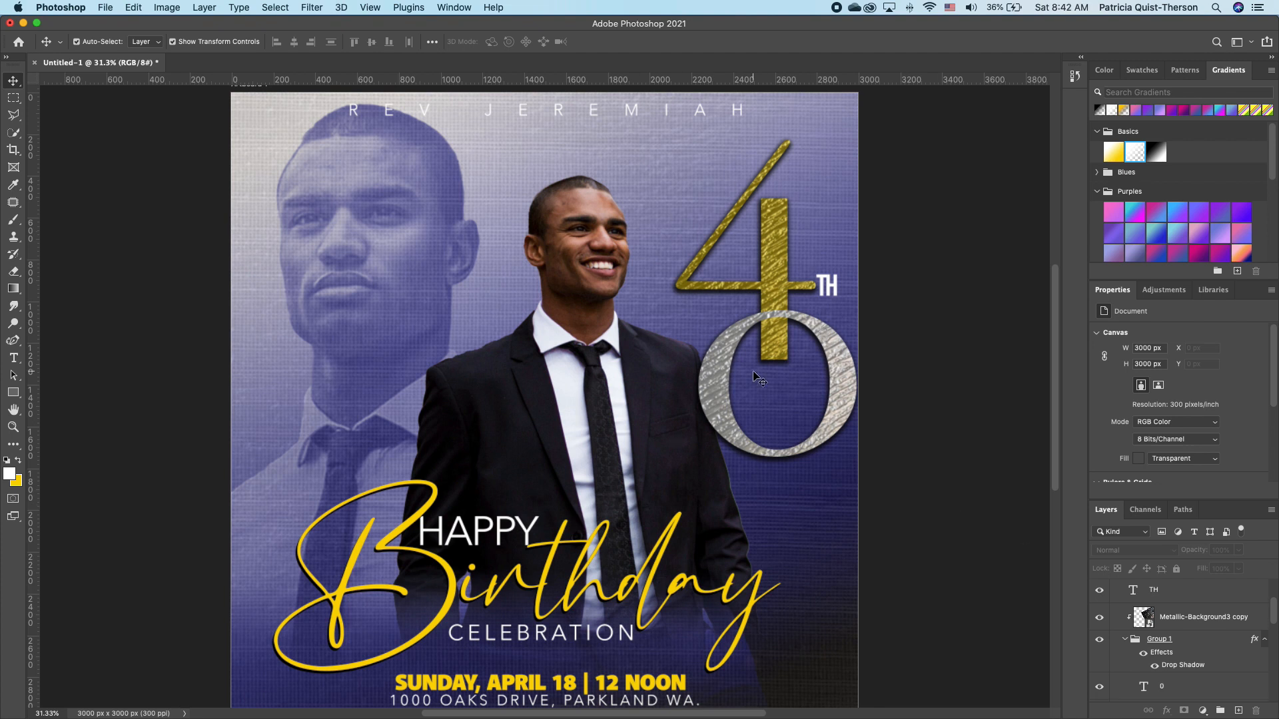
Collapse Group 1 and duplicate the Metallic-Background3 copy texture layer.
click(1192, 642)
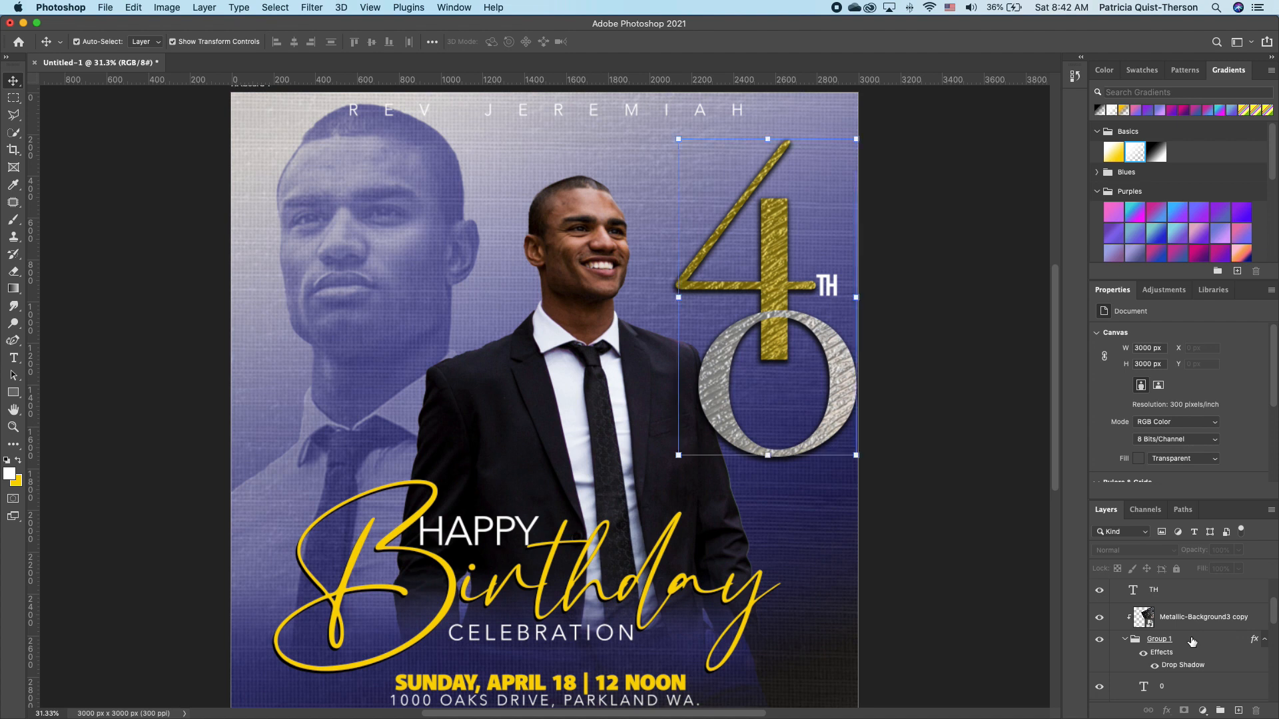
click(1125, 639)
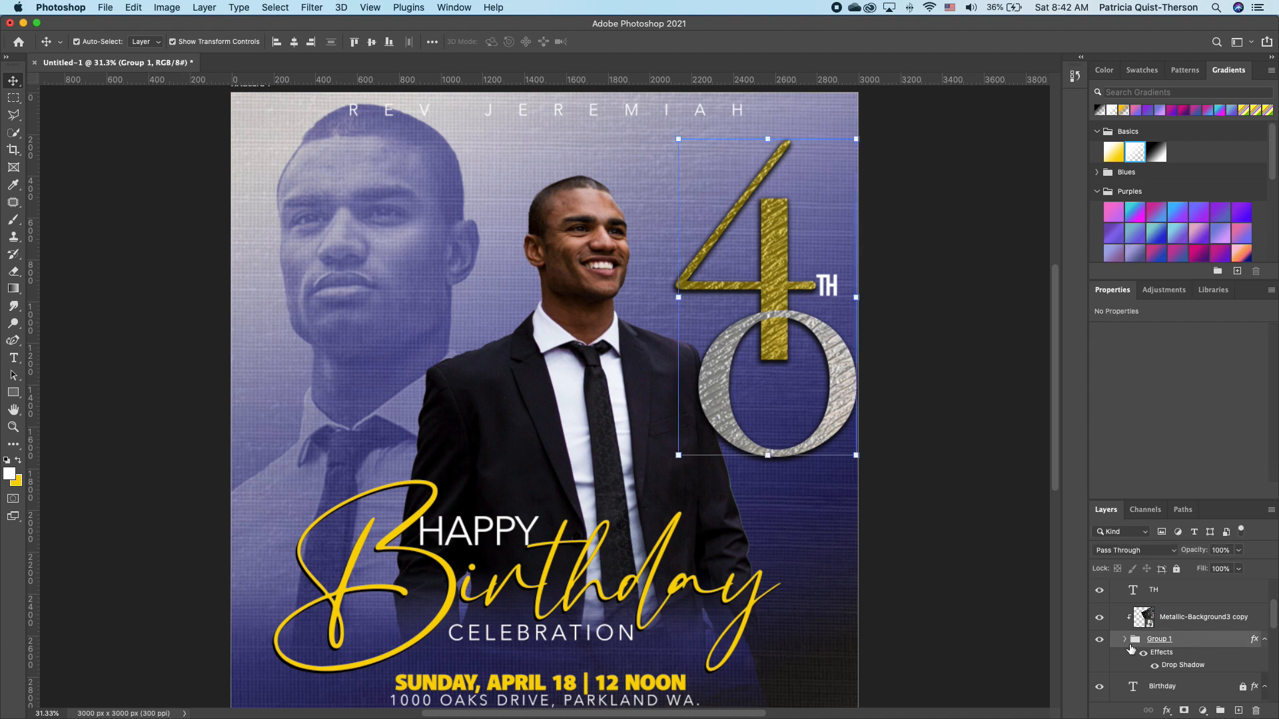
click(1191, 620)
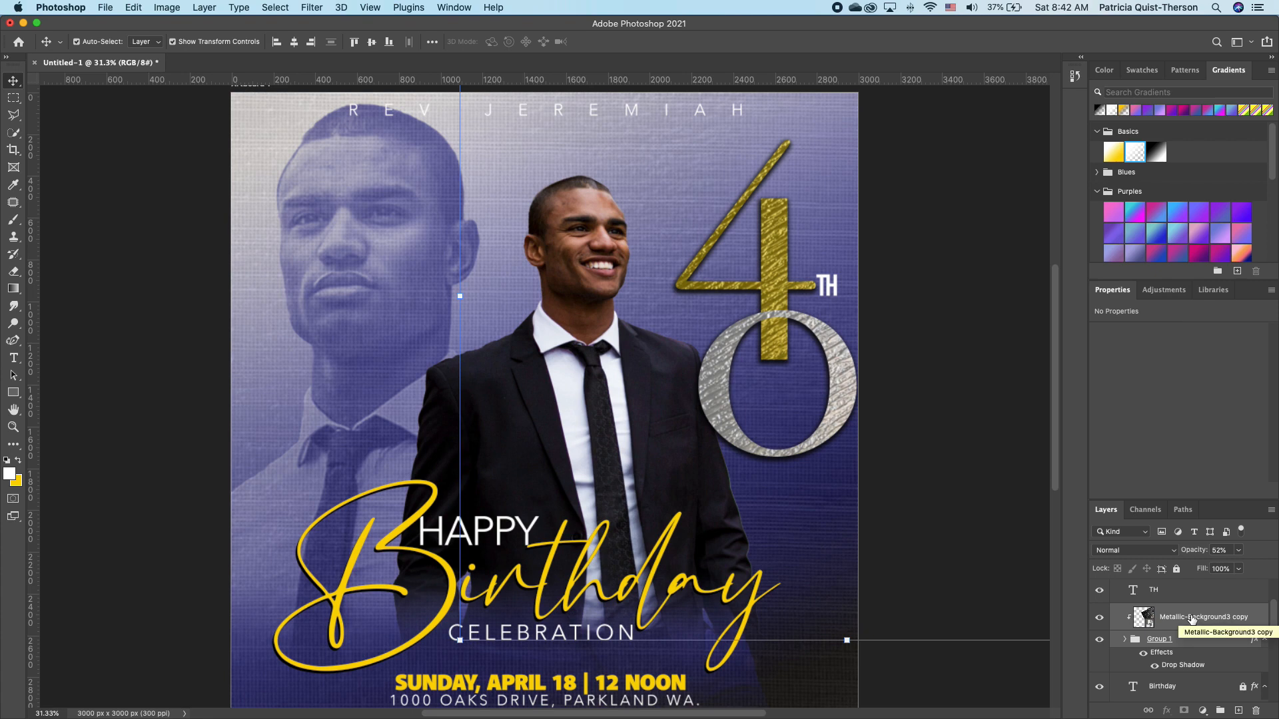
key(super+j)
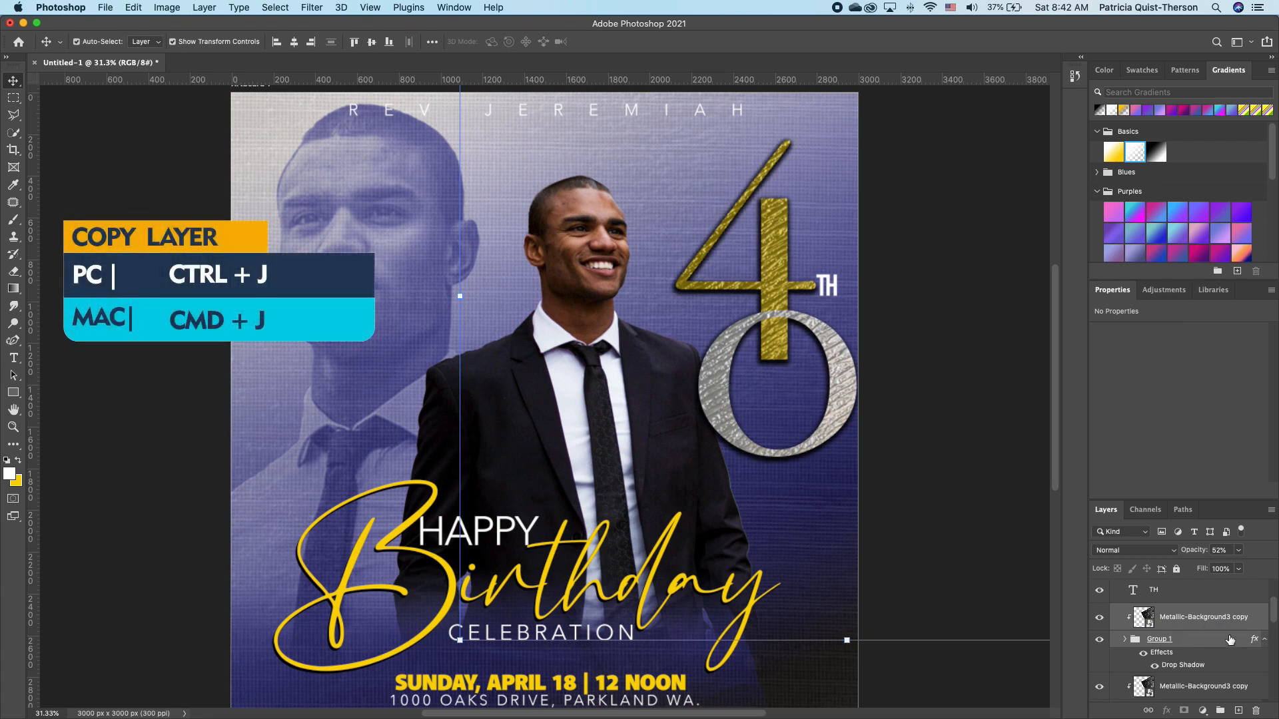
scroll(1229, 640, down, 2)
Convert the duplicate to a smart object and move it below Group 1.
right_click(1190, 592)
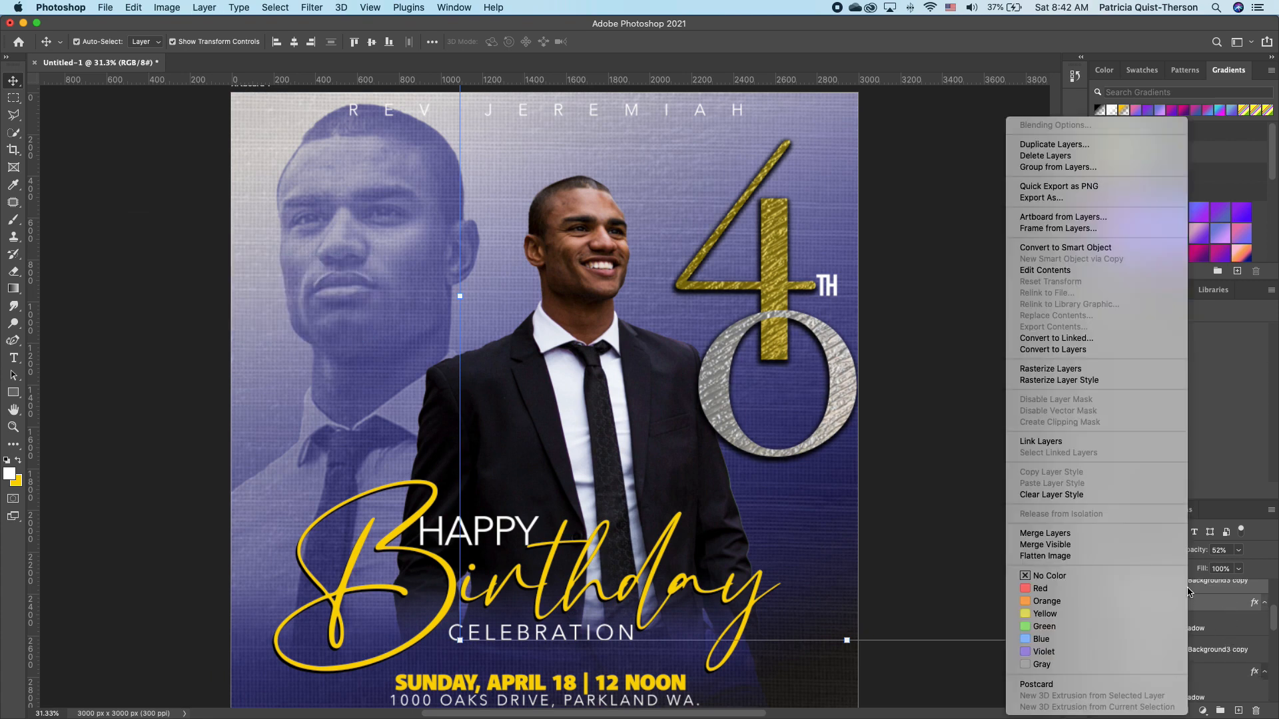
click(1145, 248)
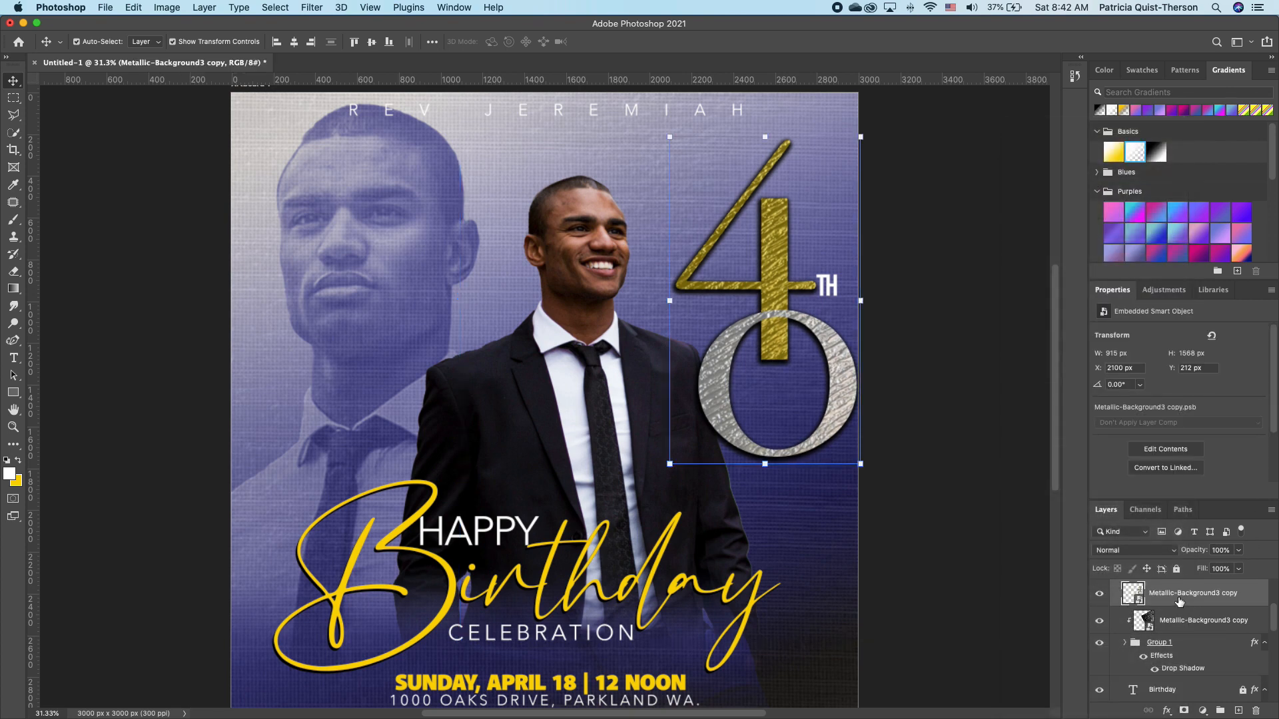
drag(1181, 599, 1180, 679)
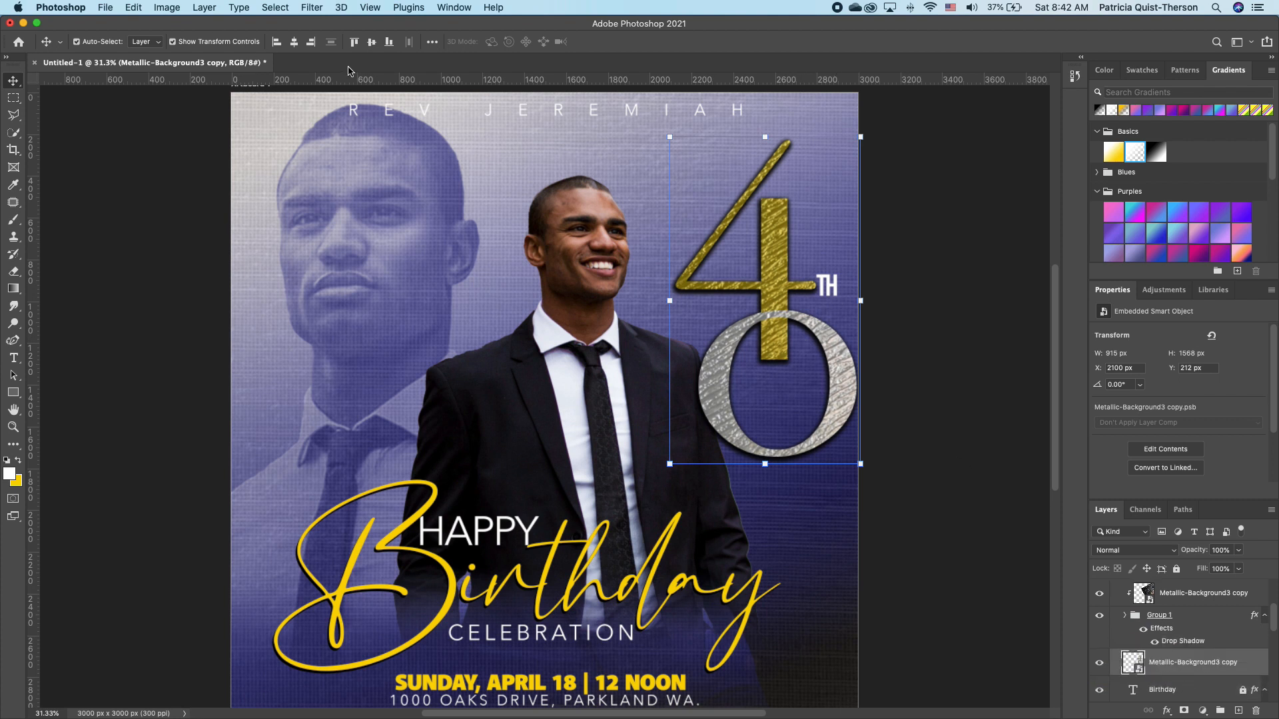
Flip the smart object copy vertically and move it beneath the 40 as a reflection.
click(135, 7)
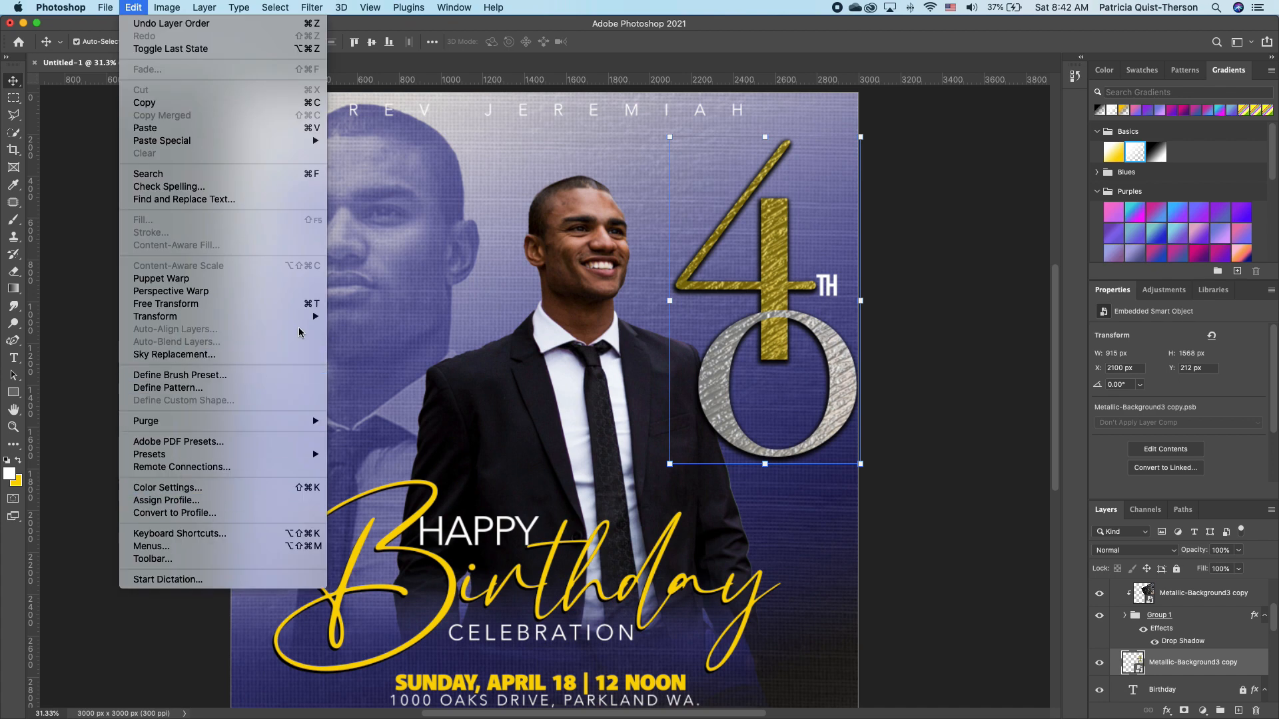
mouse_move(310, 320)
click(365, 538)
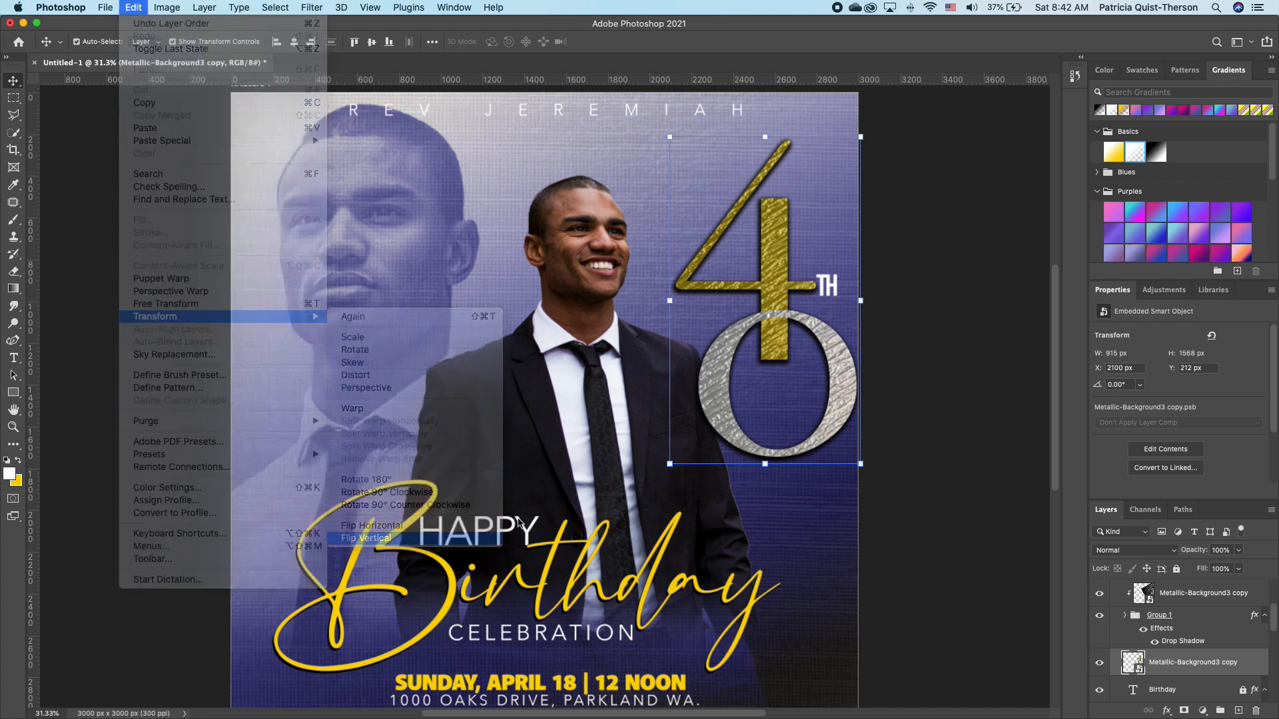
click(1125, 615)
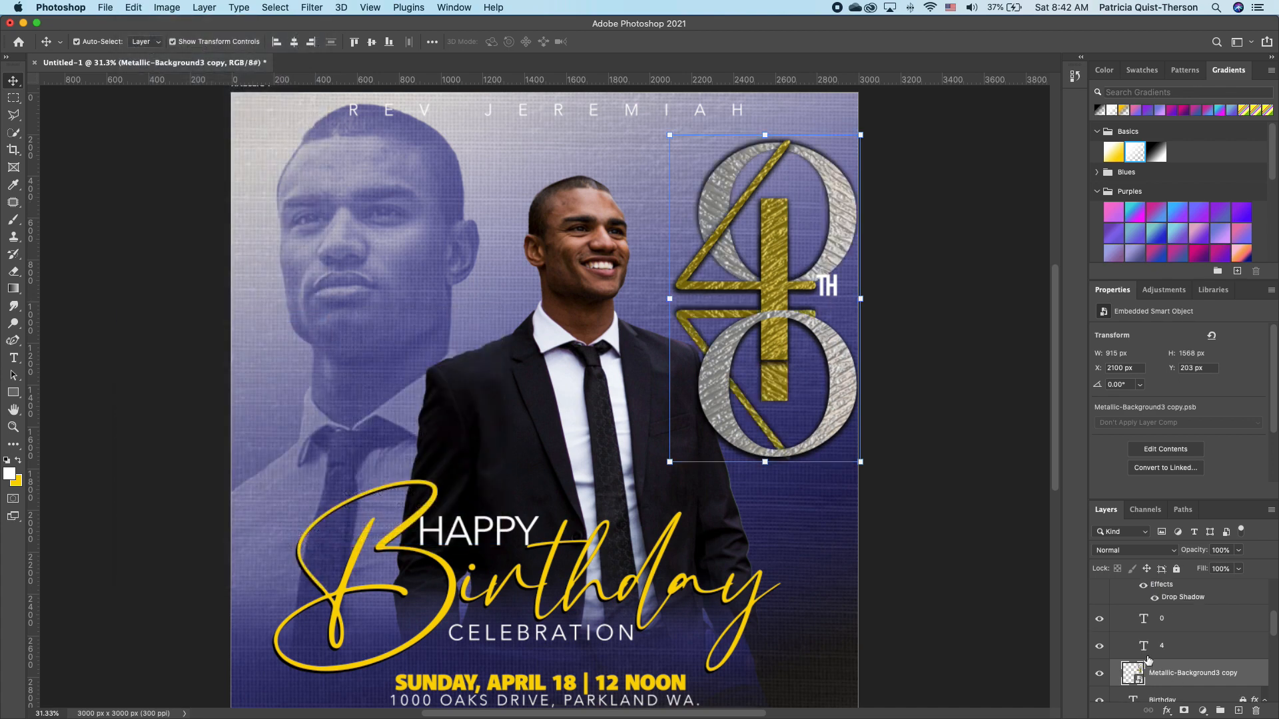
key(Down)
key(Down)
key(Down)
key(Down)
key(Down)
key(Down)
key(Down)
key(Down)
key(Down)
key(Down)
key(Down)
key(Down)
key(Down)
key(Down)
key(Down)
key(Down)
key(Down)
key(Down)
key(Down)
key(Down)
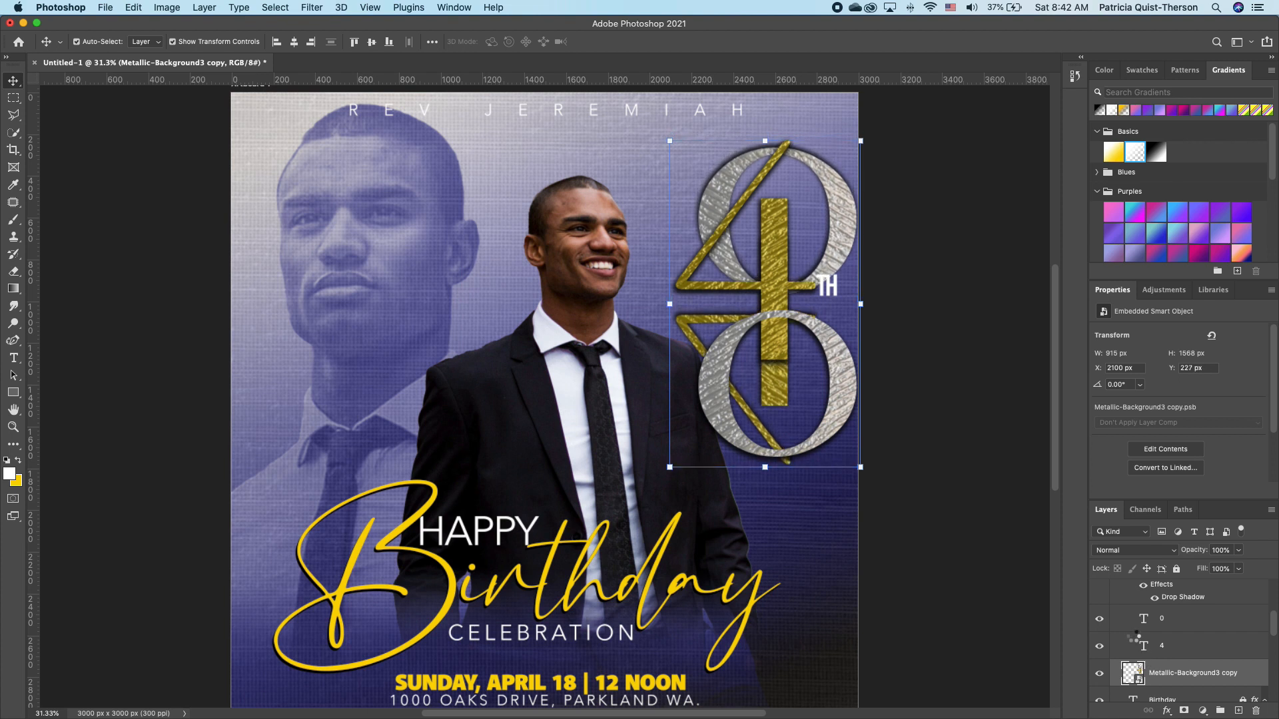
drag(775, 456, 781, 617)
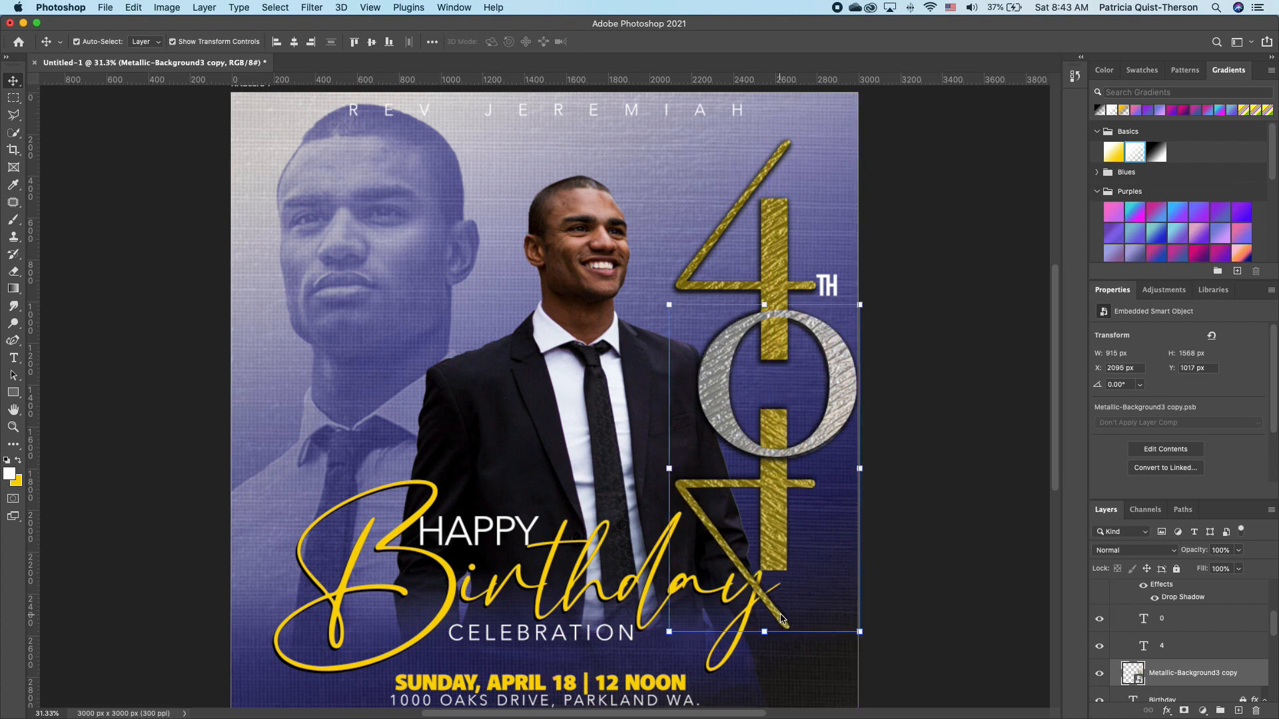
Fade the reflection layer to 21% opacity and deselect it.
click(1238, 550)
drag(1241, 566, 1207, 573)
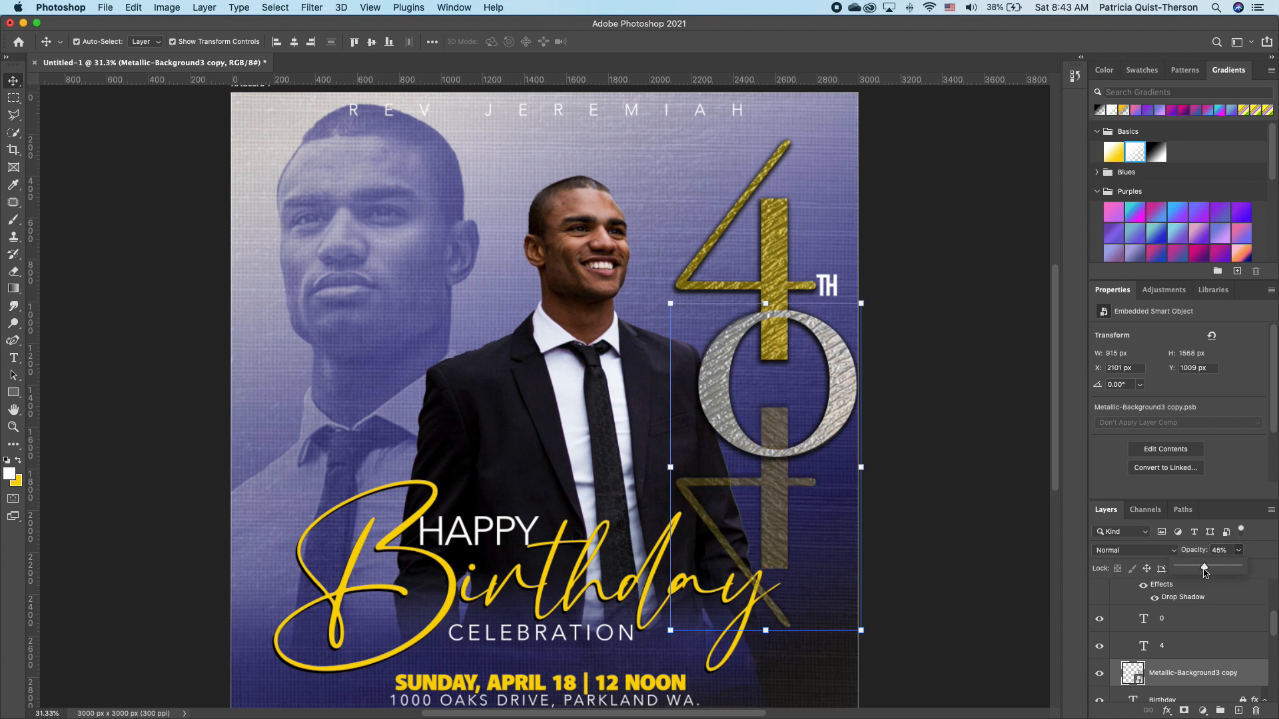
drag(1205, 571, 1191, 570)
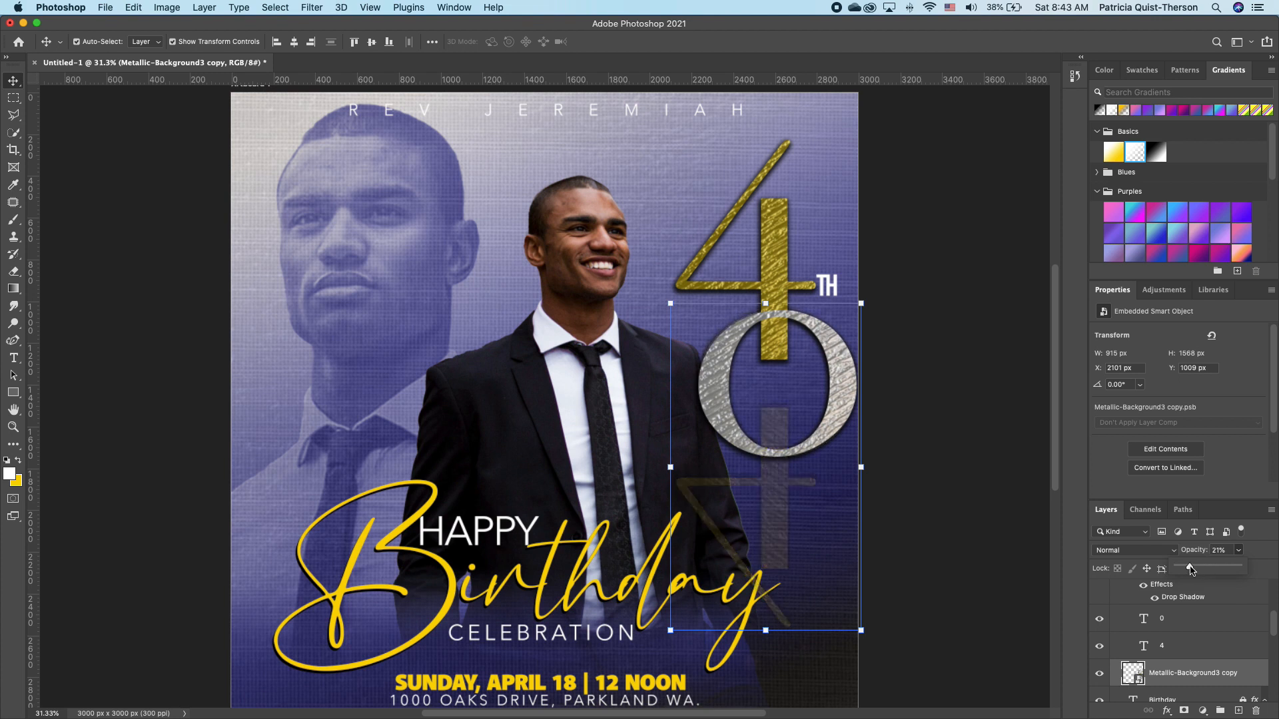
scroll(1218, 663, down, 1)
click(1193, 649)
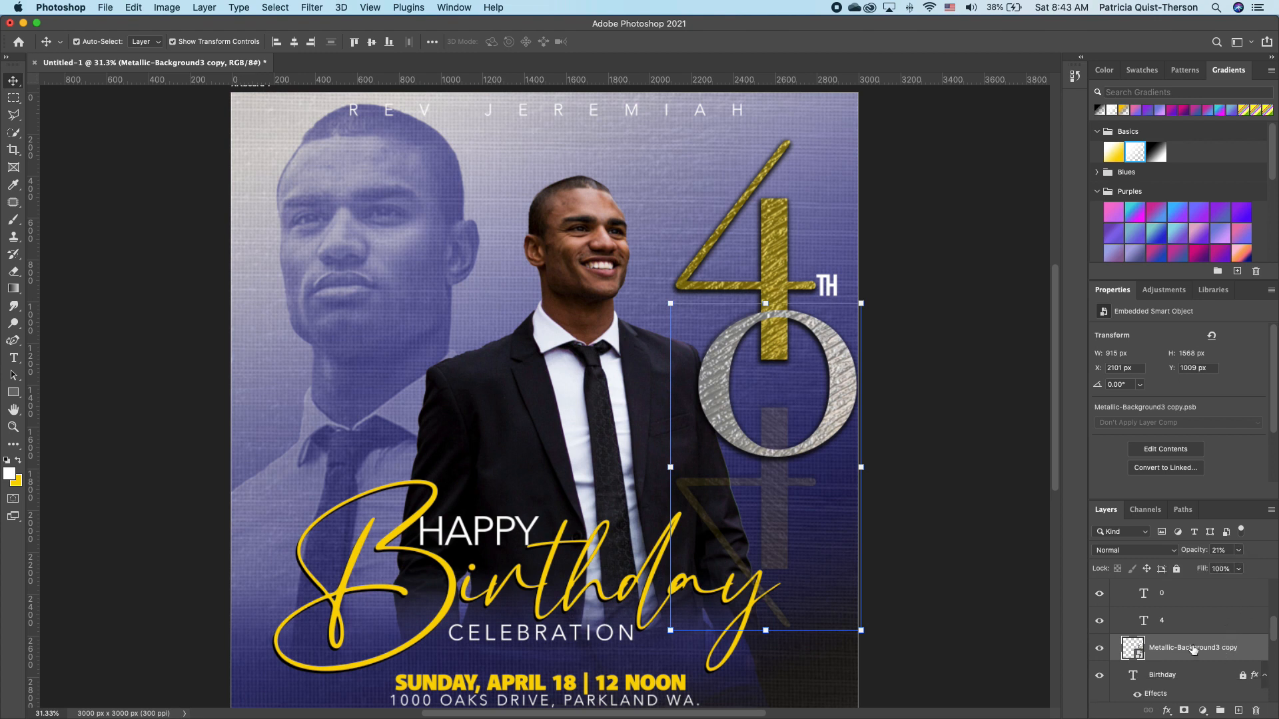
scroll(1193, 659, down, 5)
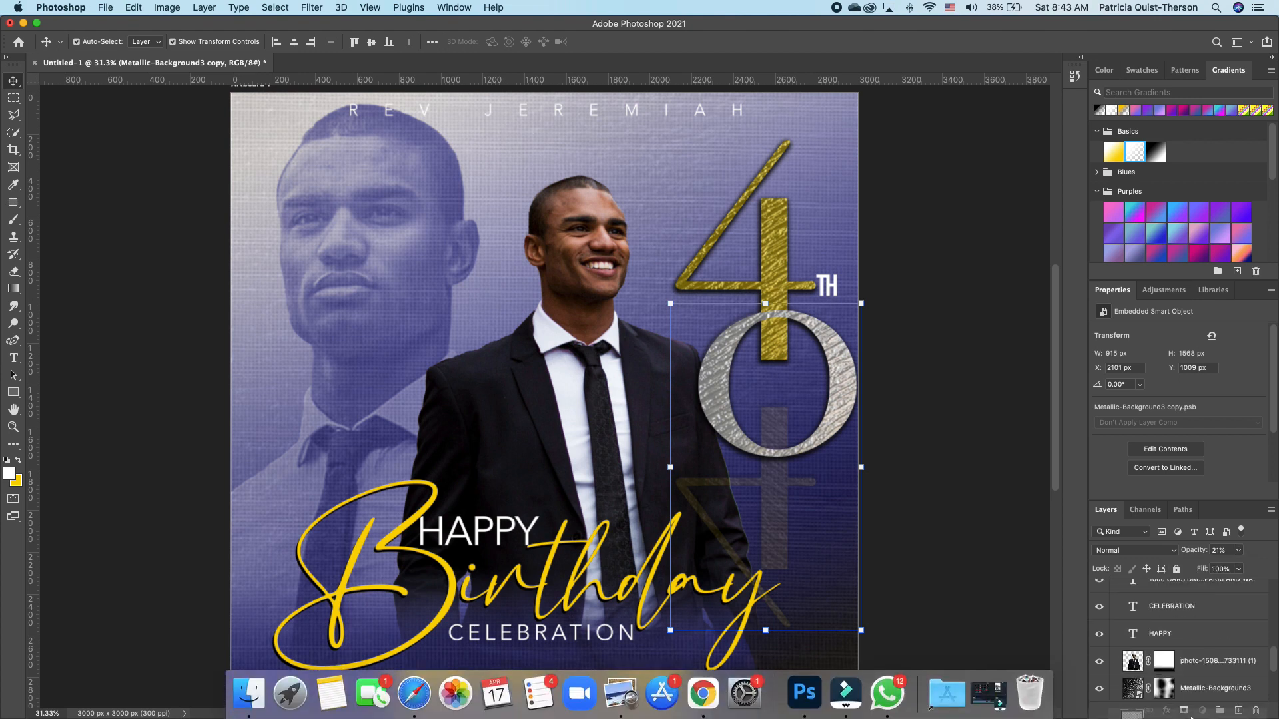
scroll(1171, 641, down, 2)
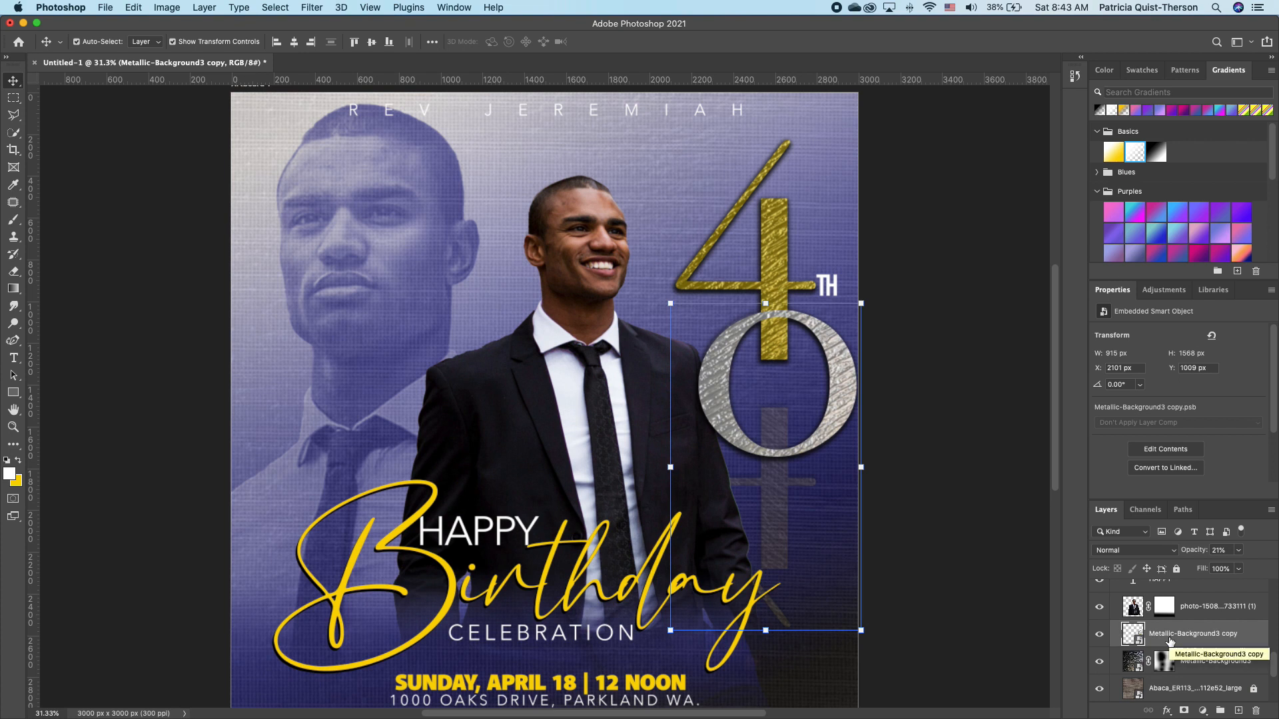
click(1016, 421)
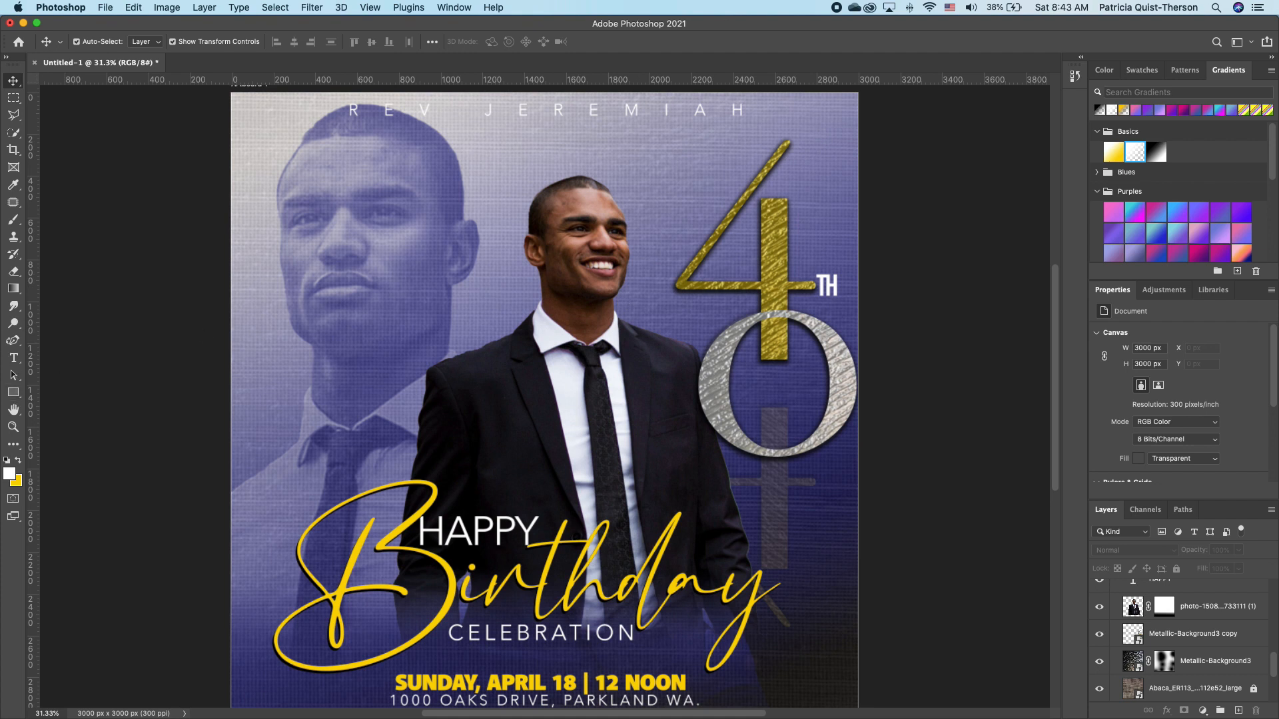
Draw a long thin rectangle across the flyer and fill it white.
click(13, 393)
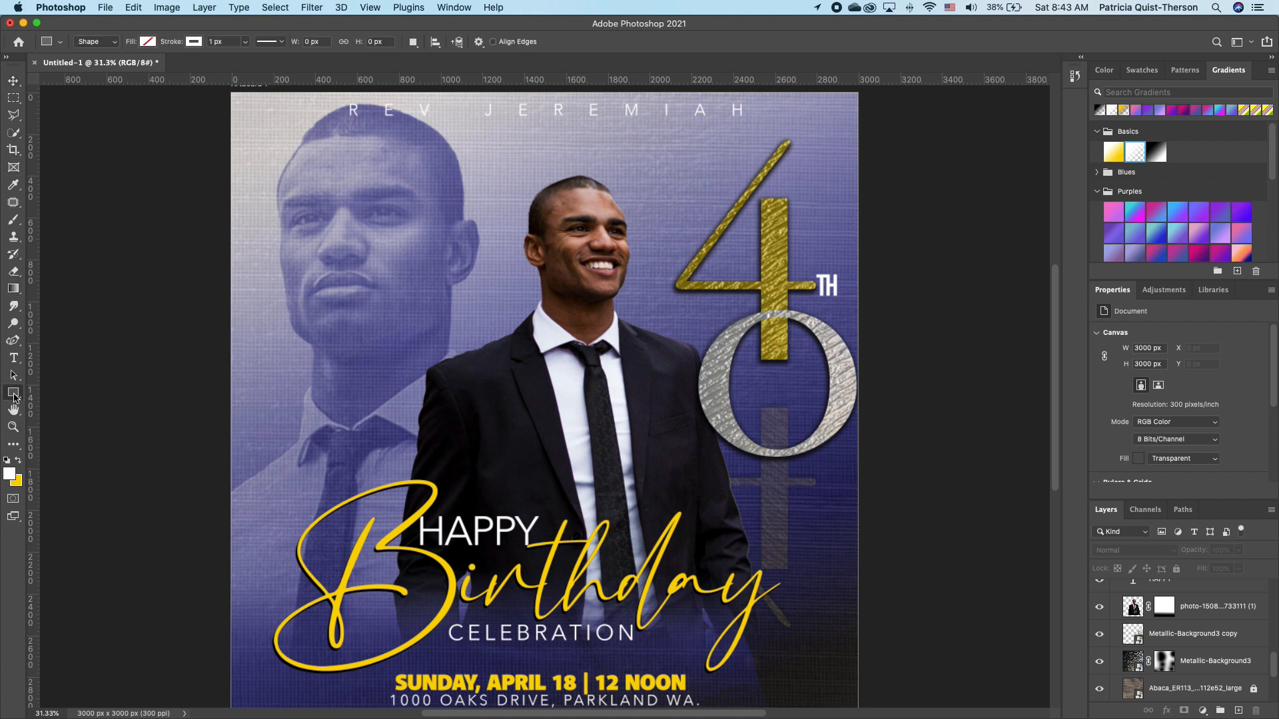
click(72, 393)
drag(304, 245, 673, 247)
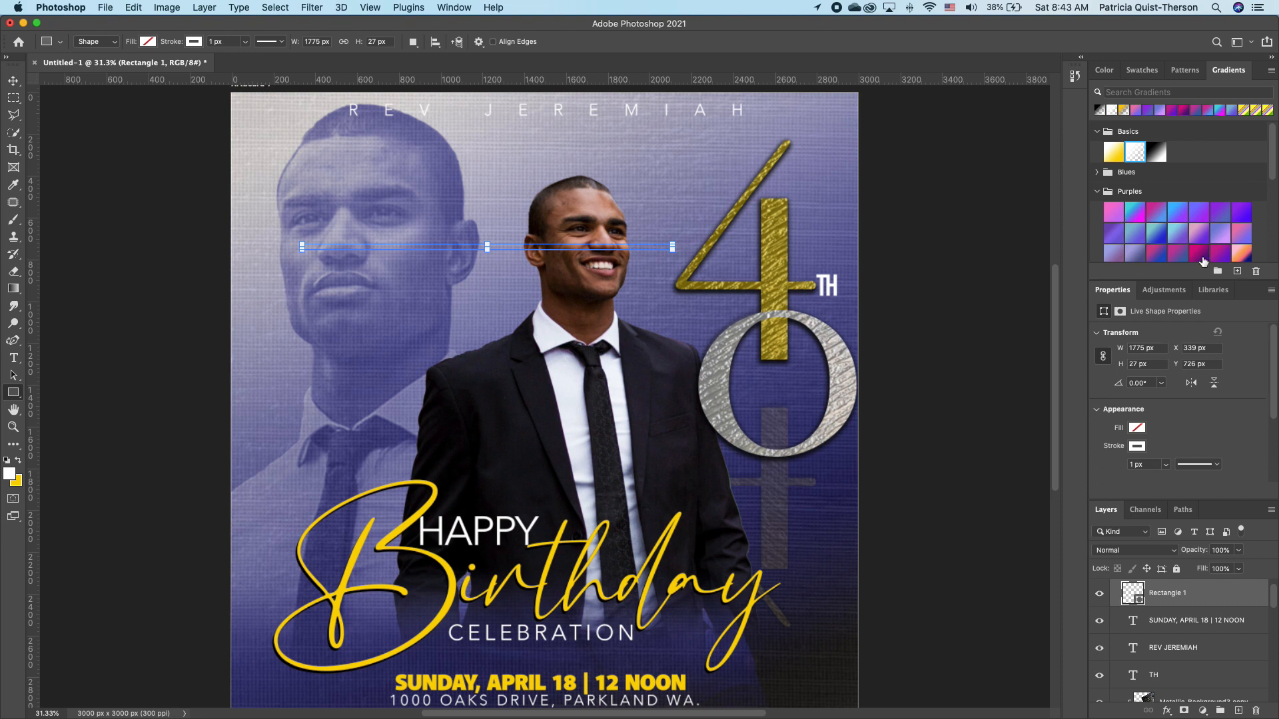
click(1137, 428)
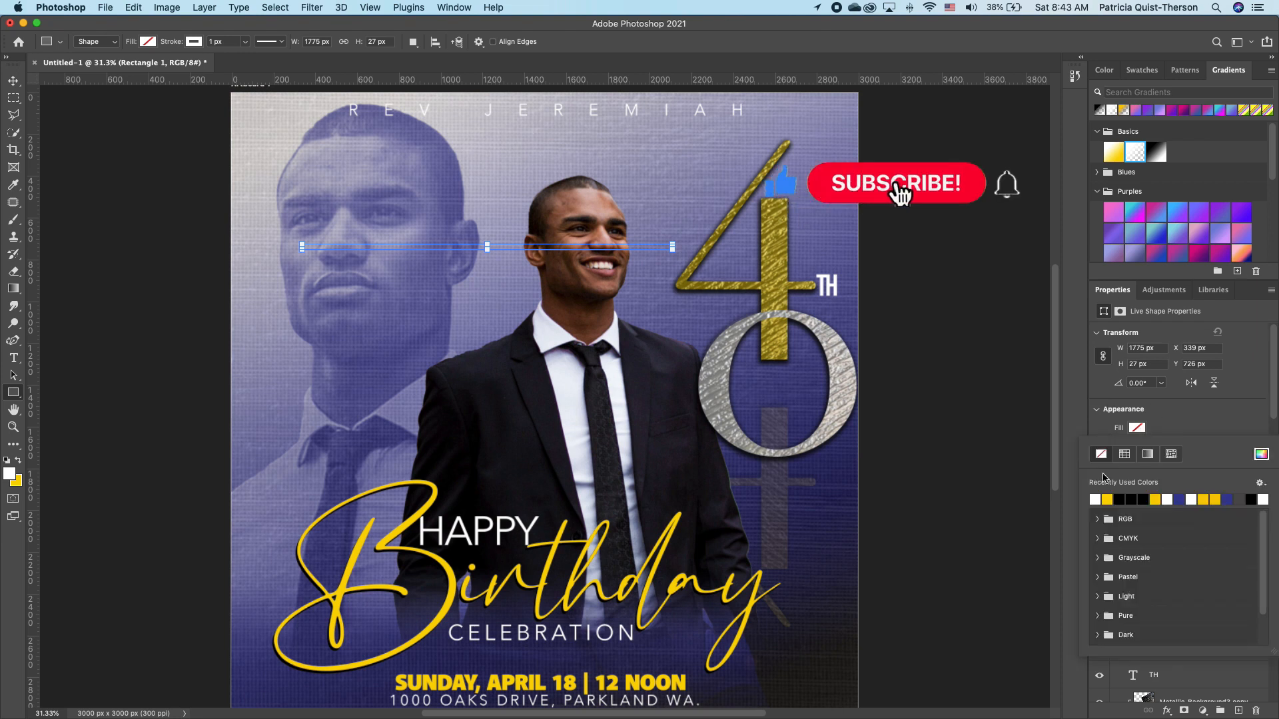
click(1095, 500)
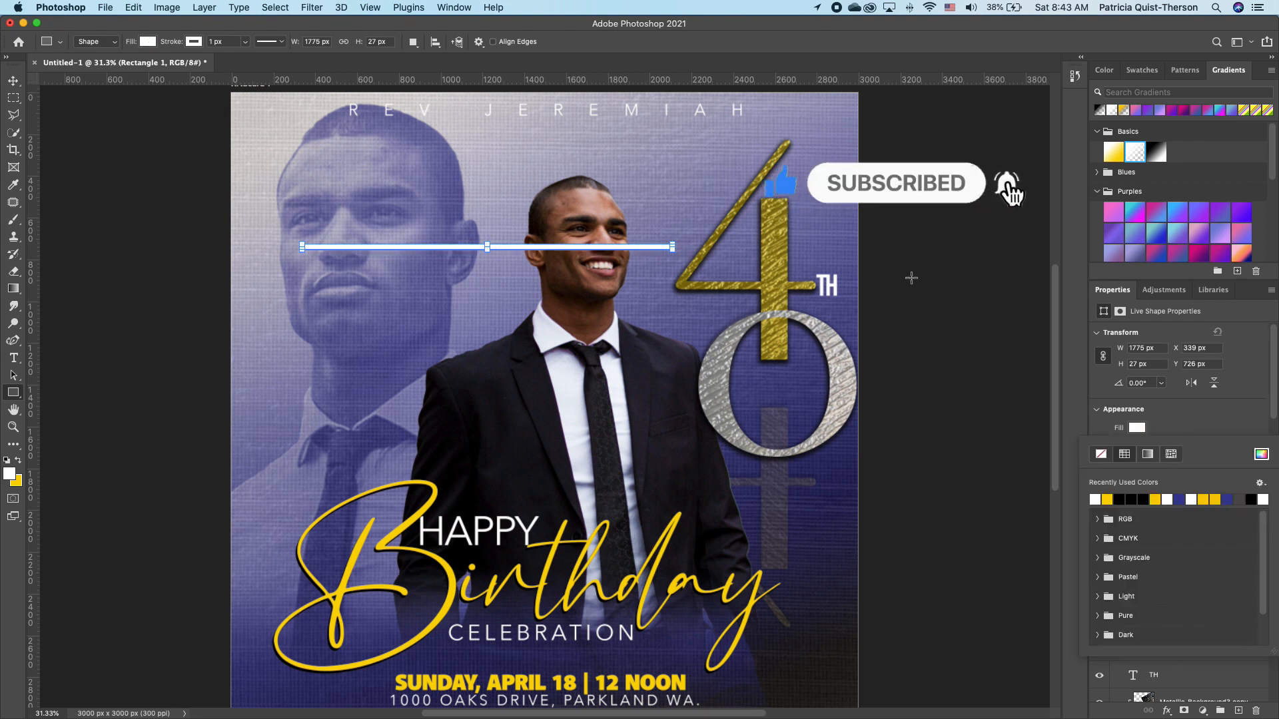
Rotate the white bar to about -52° and position it diagonally near the 4.
key(v)
key(Escape)
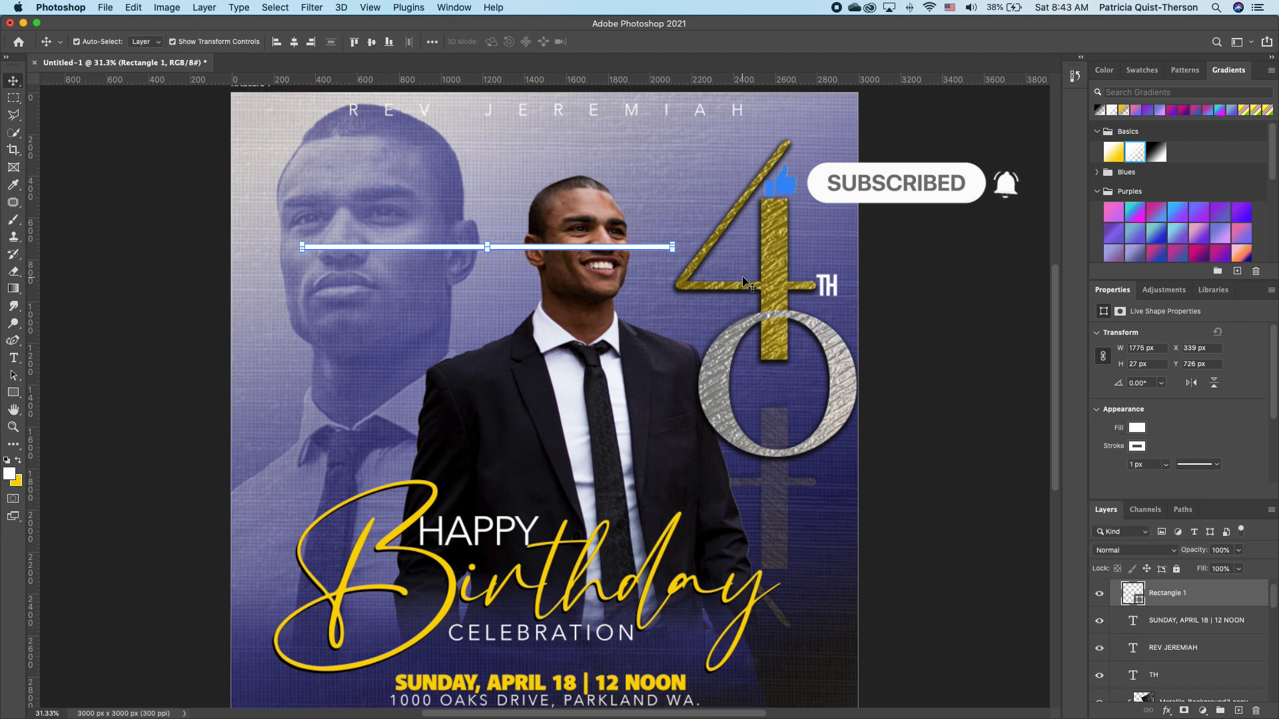
drag(677, 260, 586, 115)
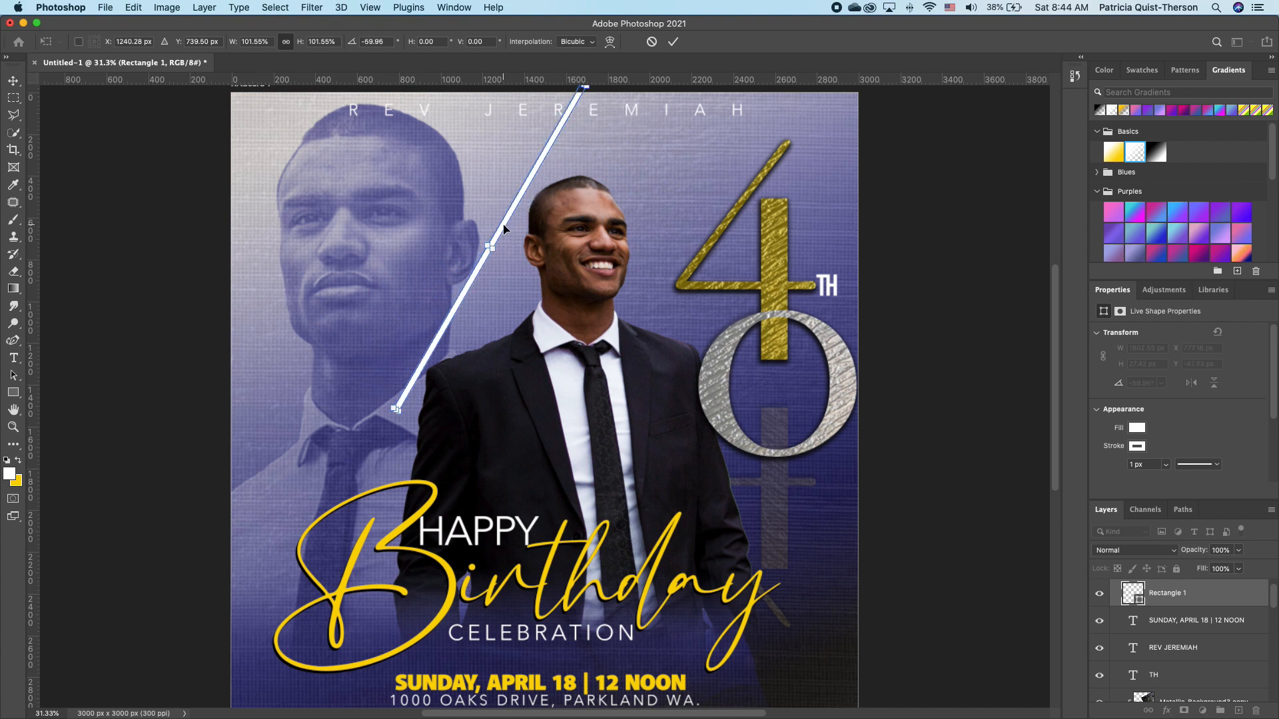
drag(504, 228, 702, 217)
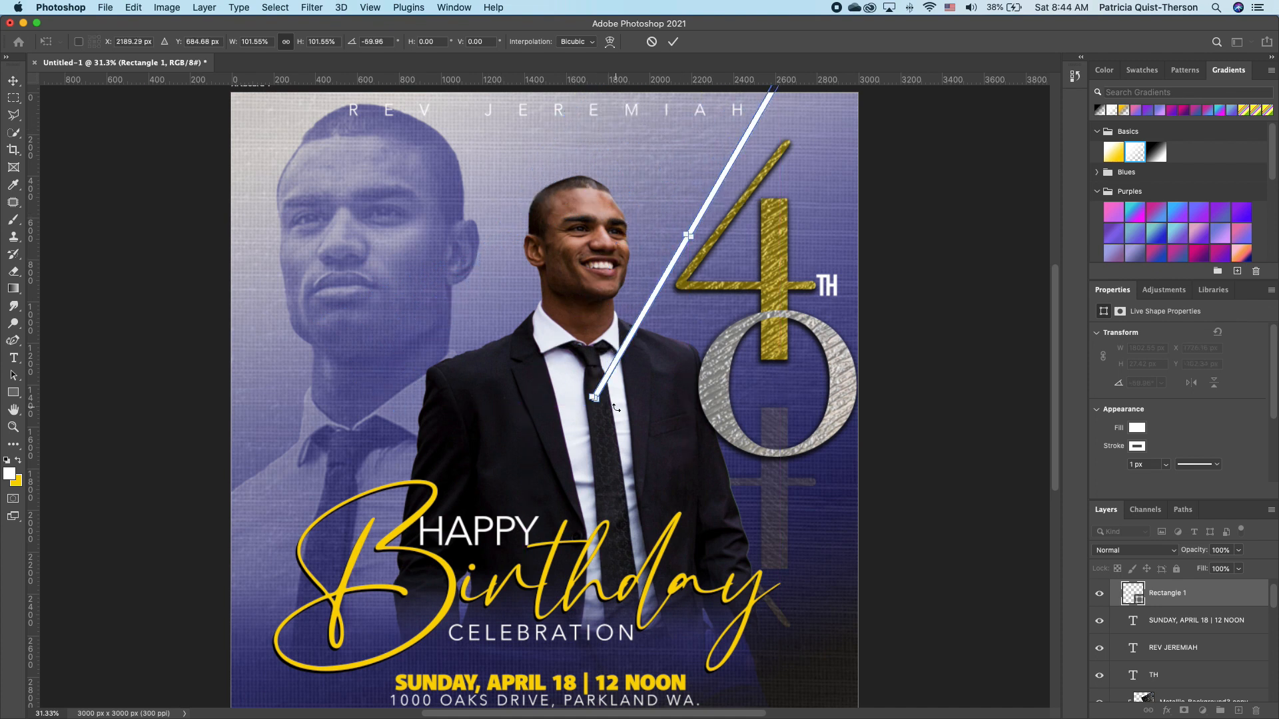
drag(598, 415, 568, 411)
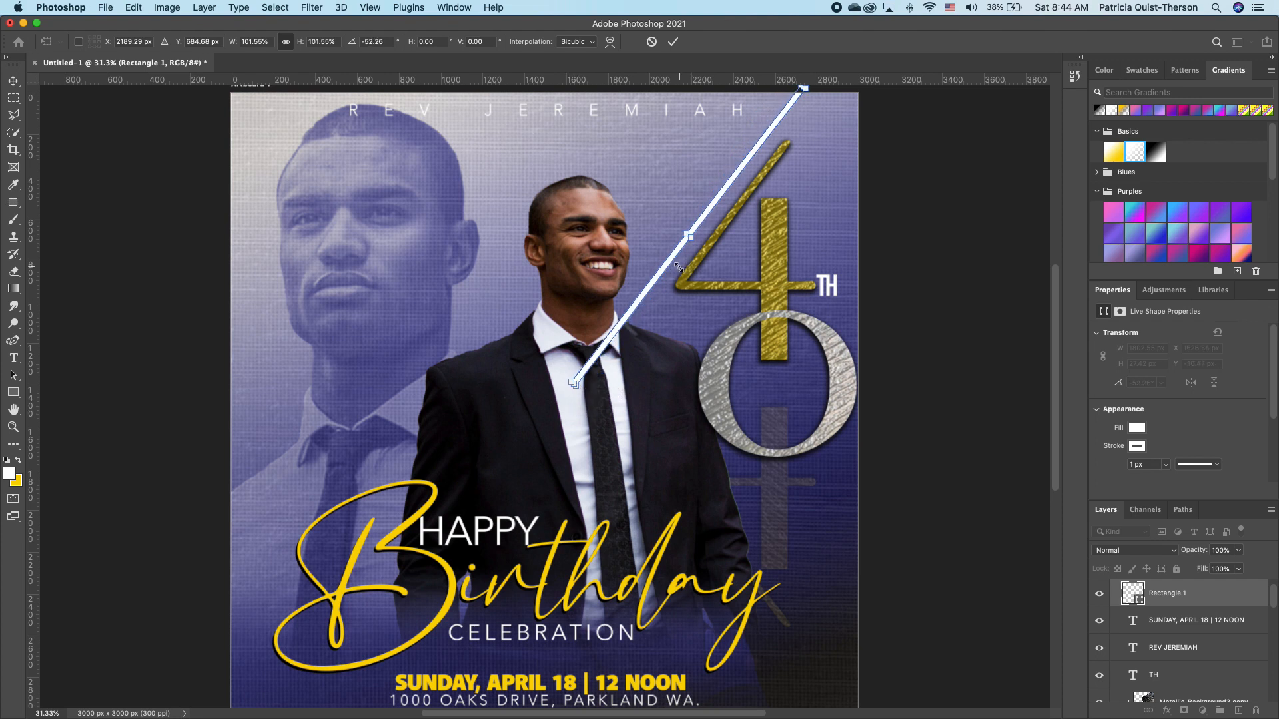
drag(664, 270, 677, 262)
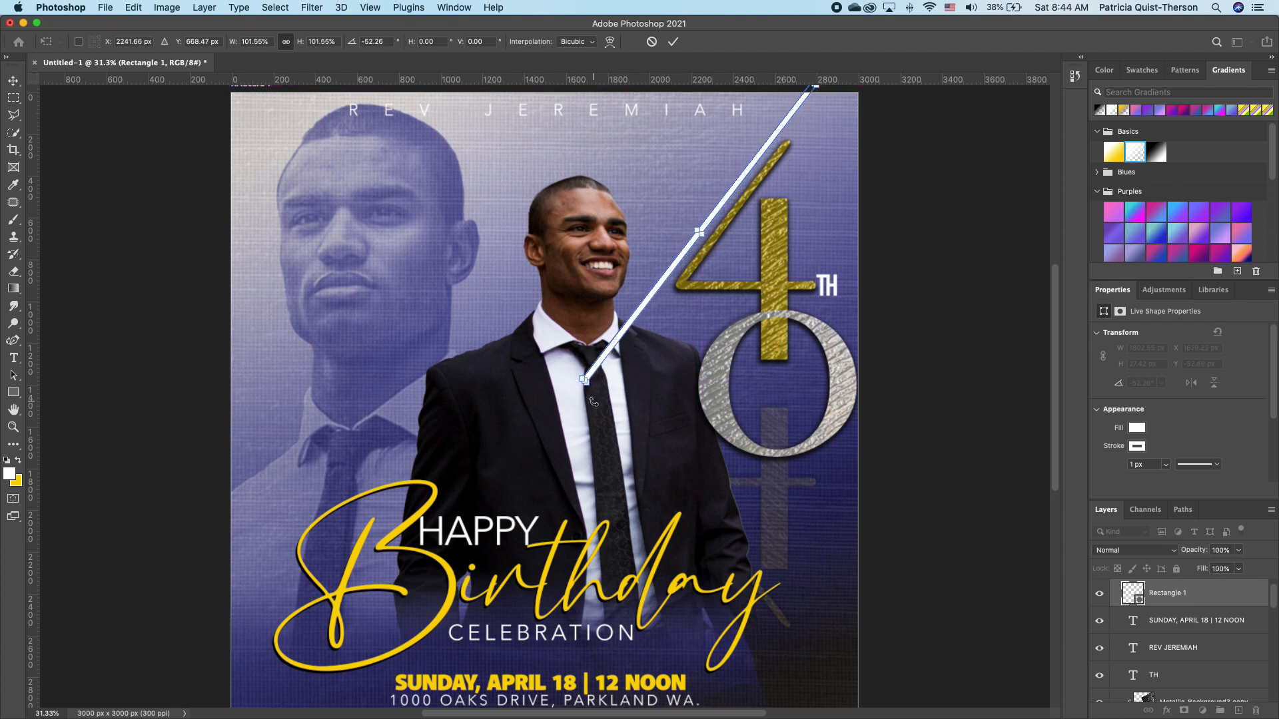
drag(585, 400, 587, 400)
Set the line to 36% opacity and move its layer below the man's photo.
click(1239, 551)
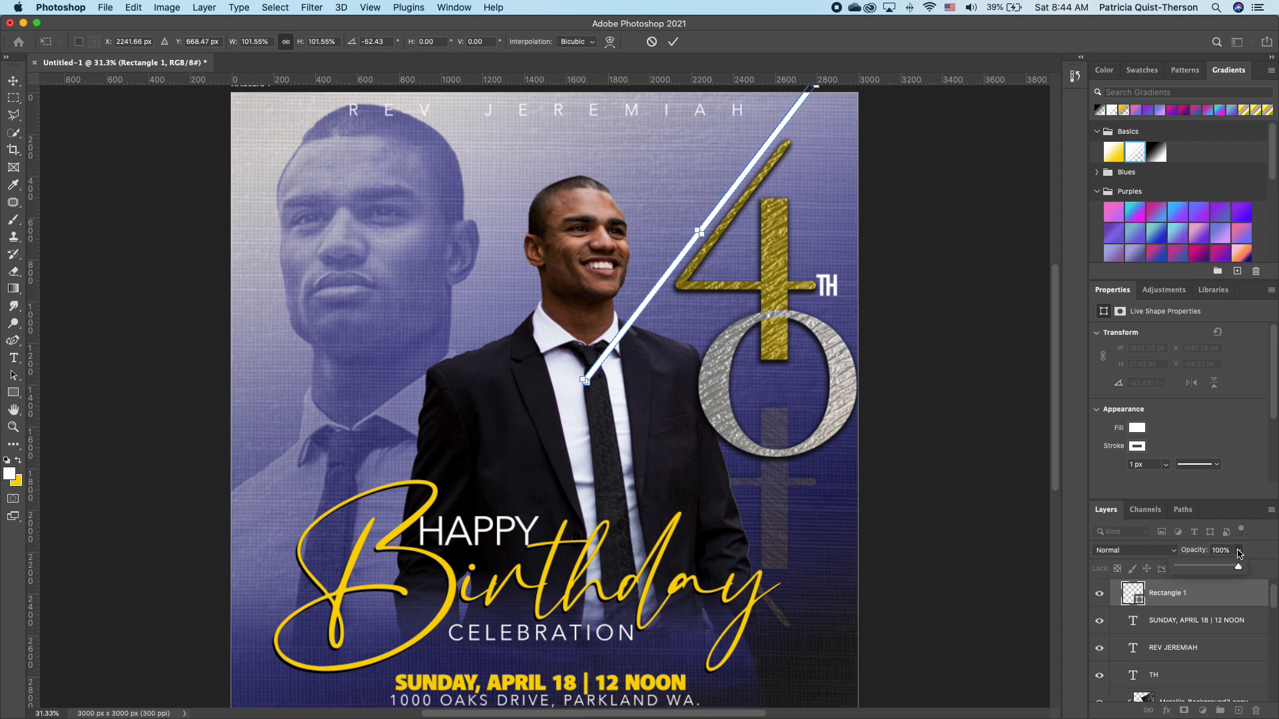
drag(1239, 568, 1200, 571)
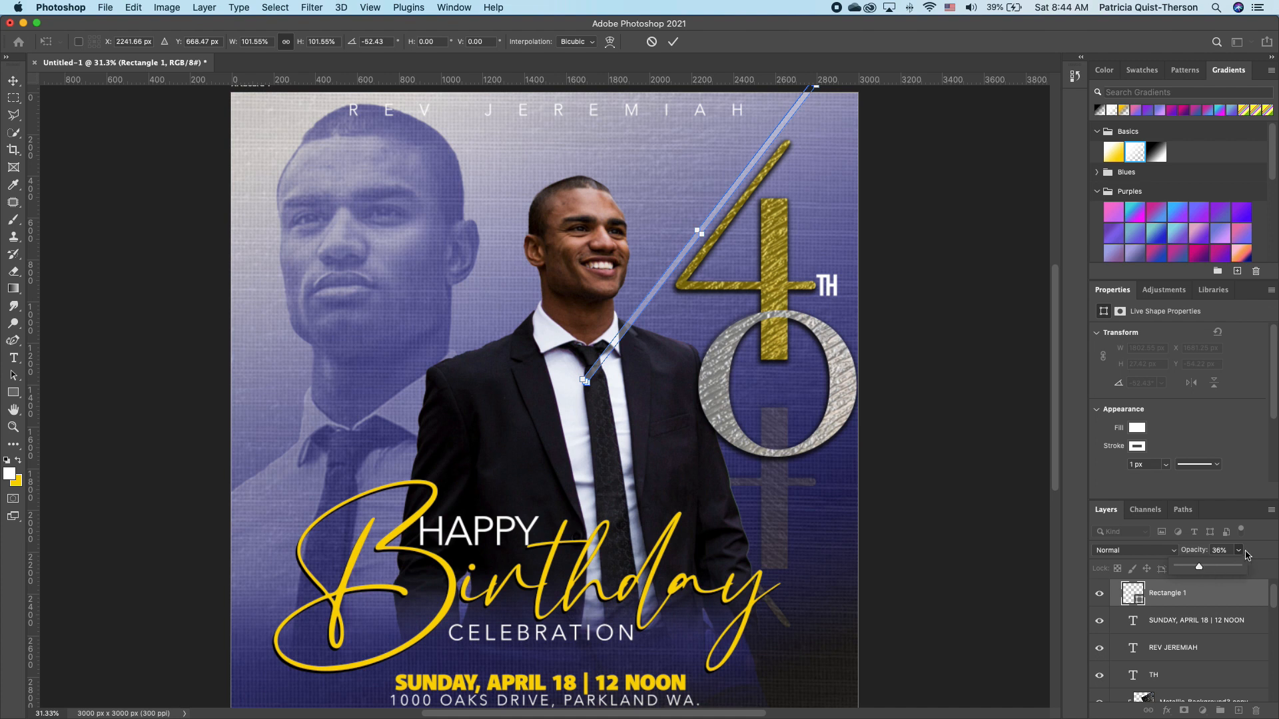
drag(1208, 601, 1186, 676)
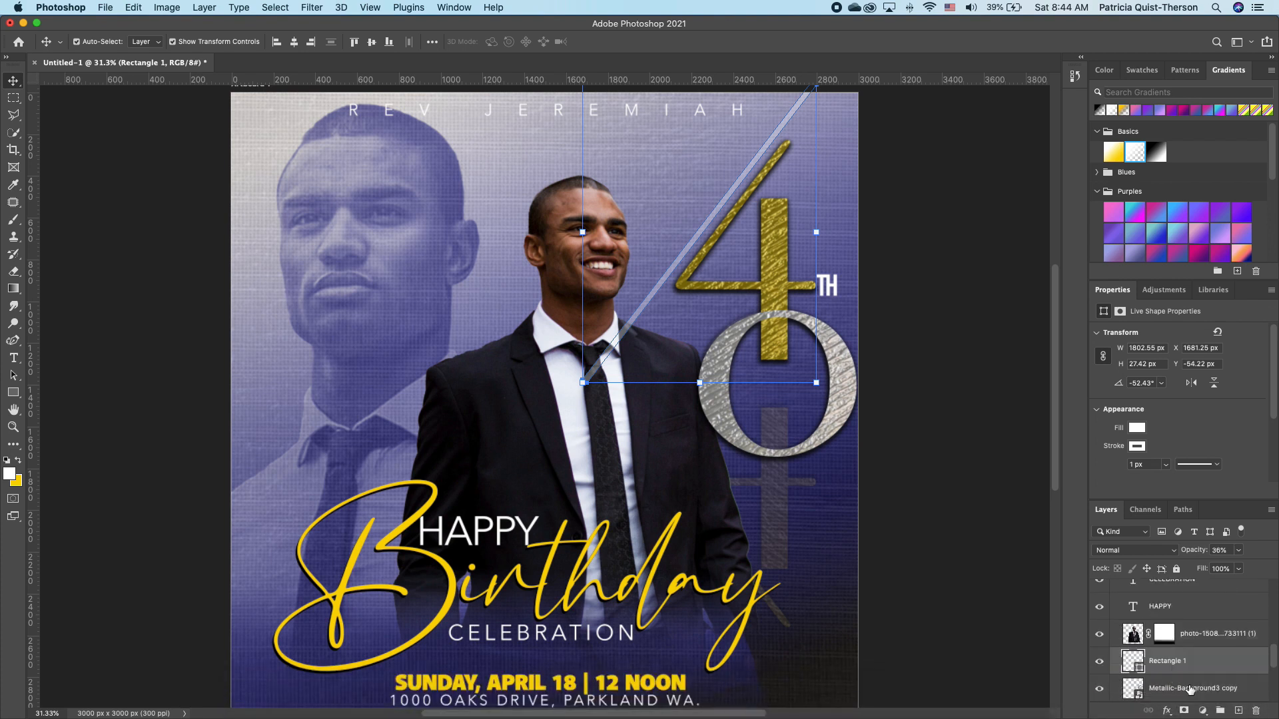
click(933, 250)
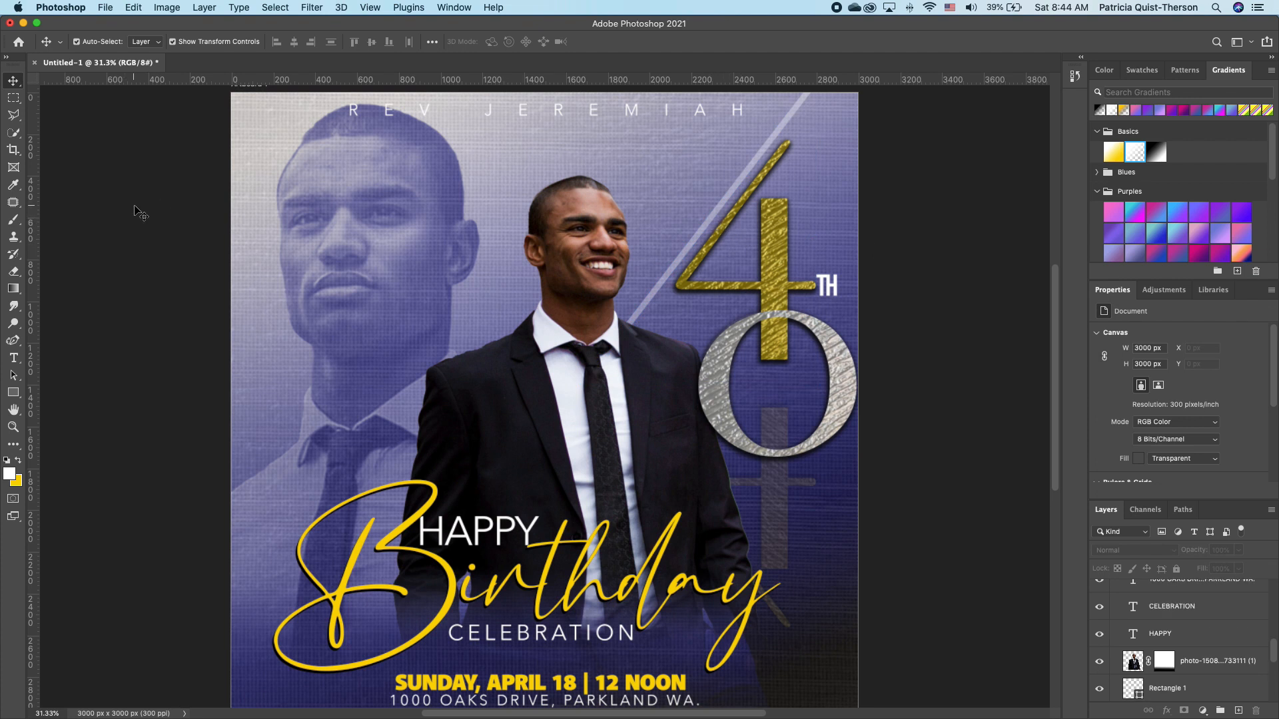
Draw a second thin rectangle across the flyer and fill it white.
click(13, 392)
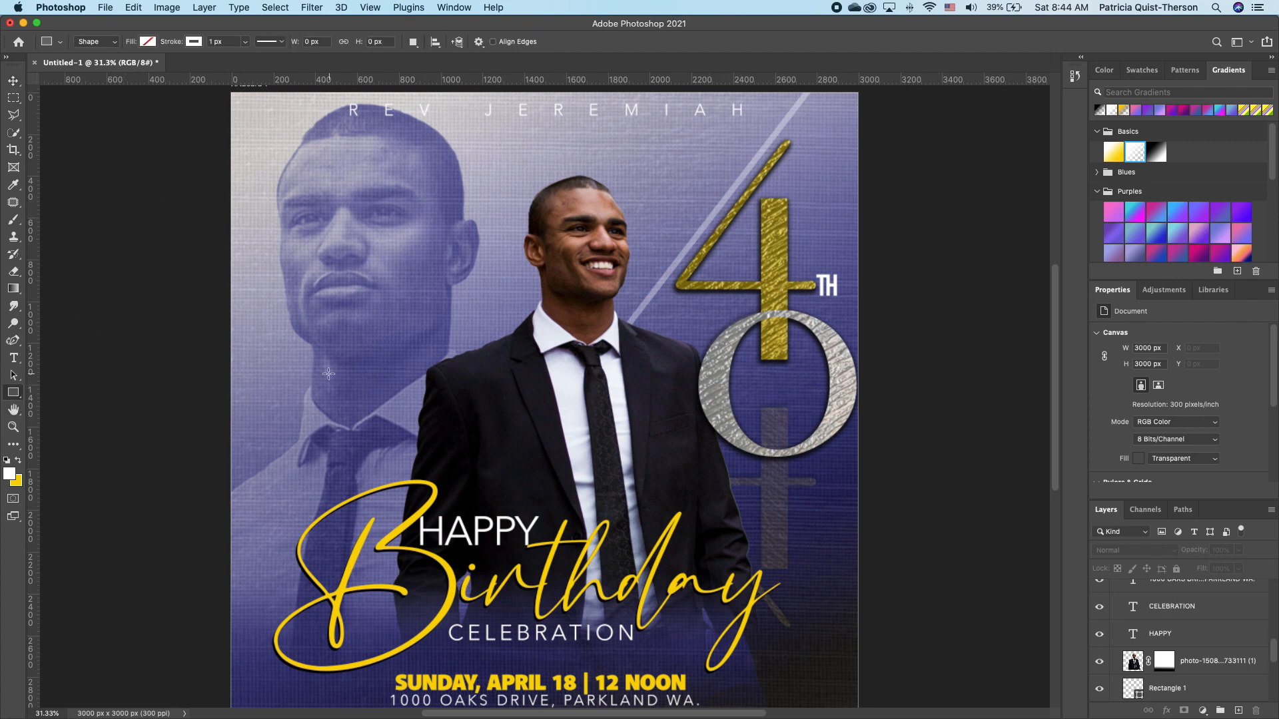
drag(301, 377, 657, 377)
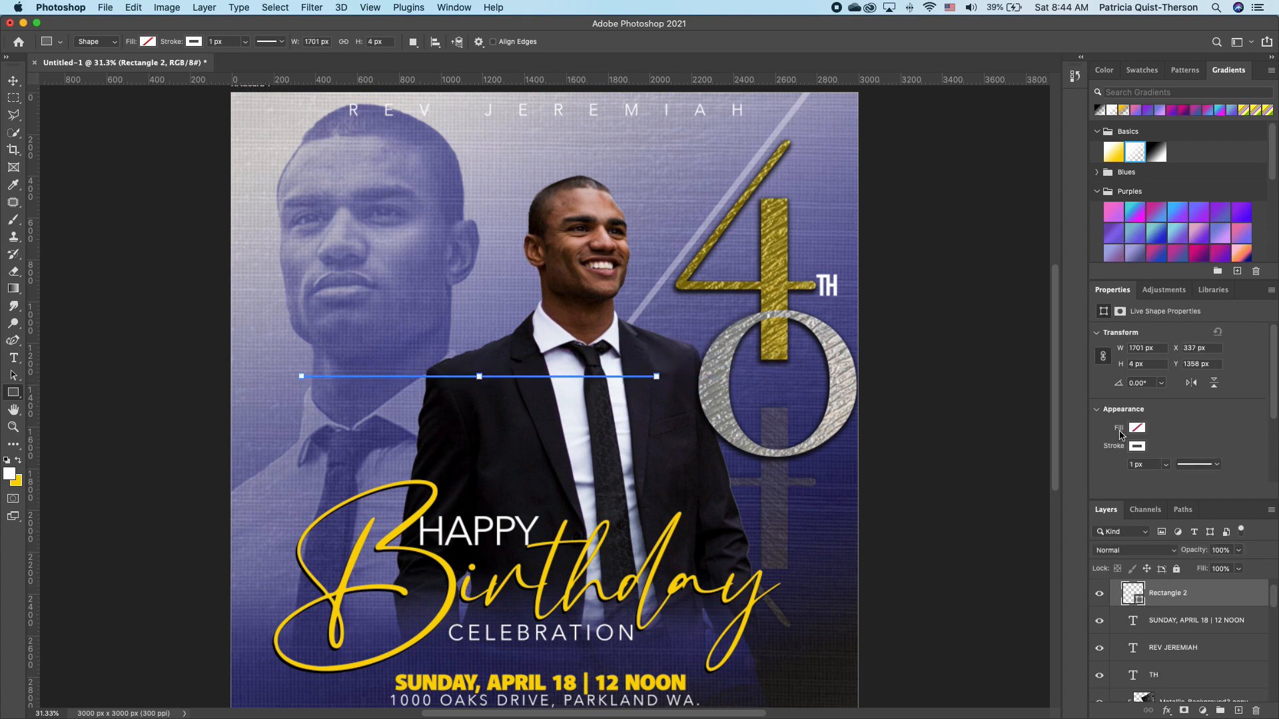
click(1135, 428)
click(1096, 499)
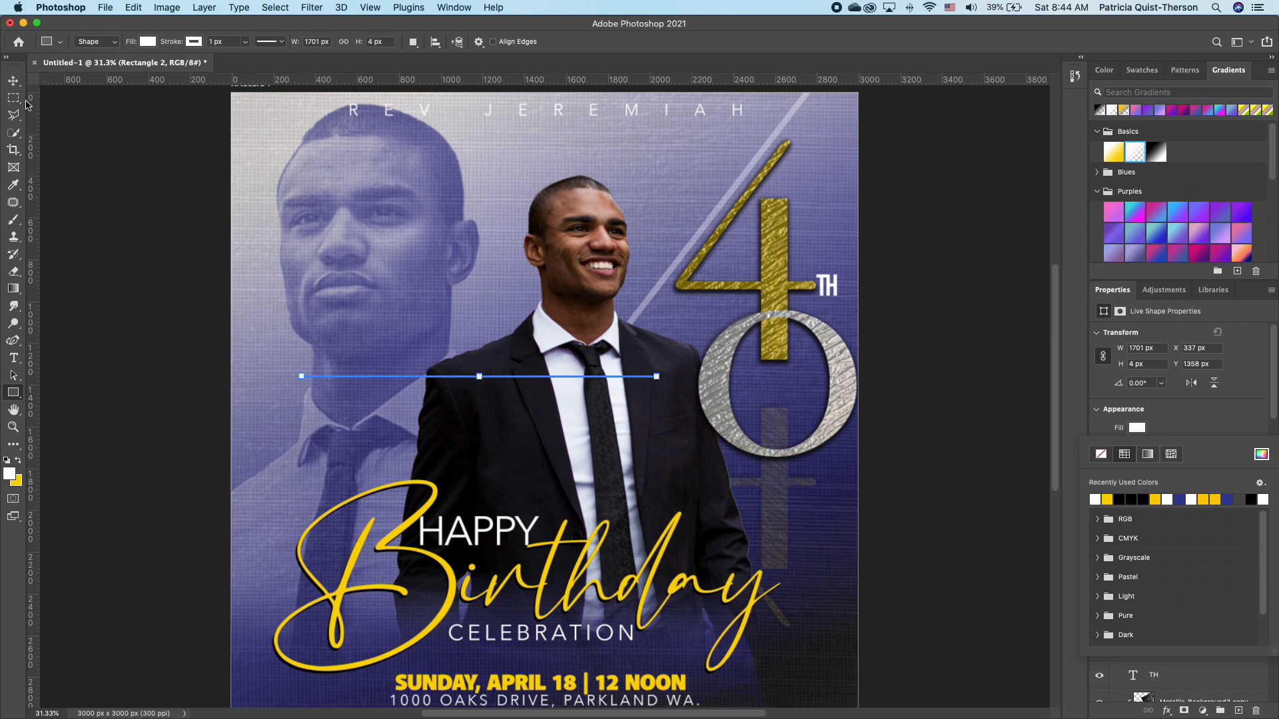
Move the new white line up near the top and rotate it diagonally.
click(13, 80)
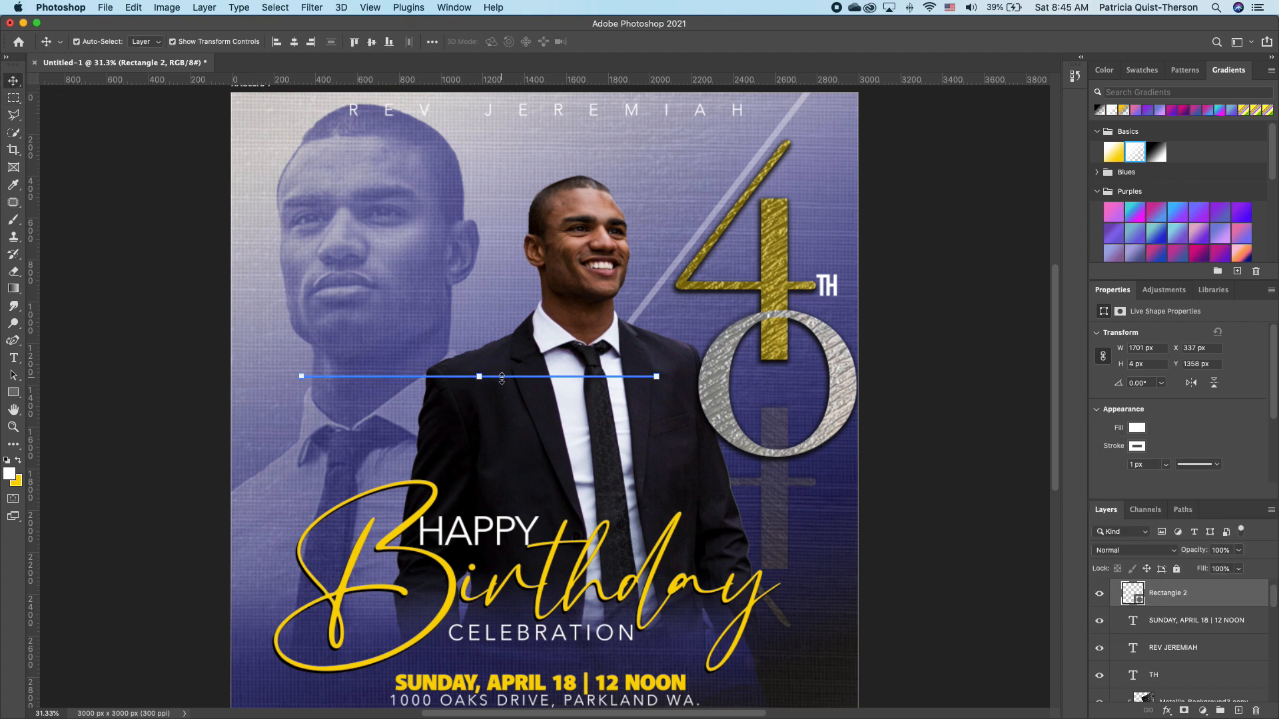
drag(508, 376, 686, 169)
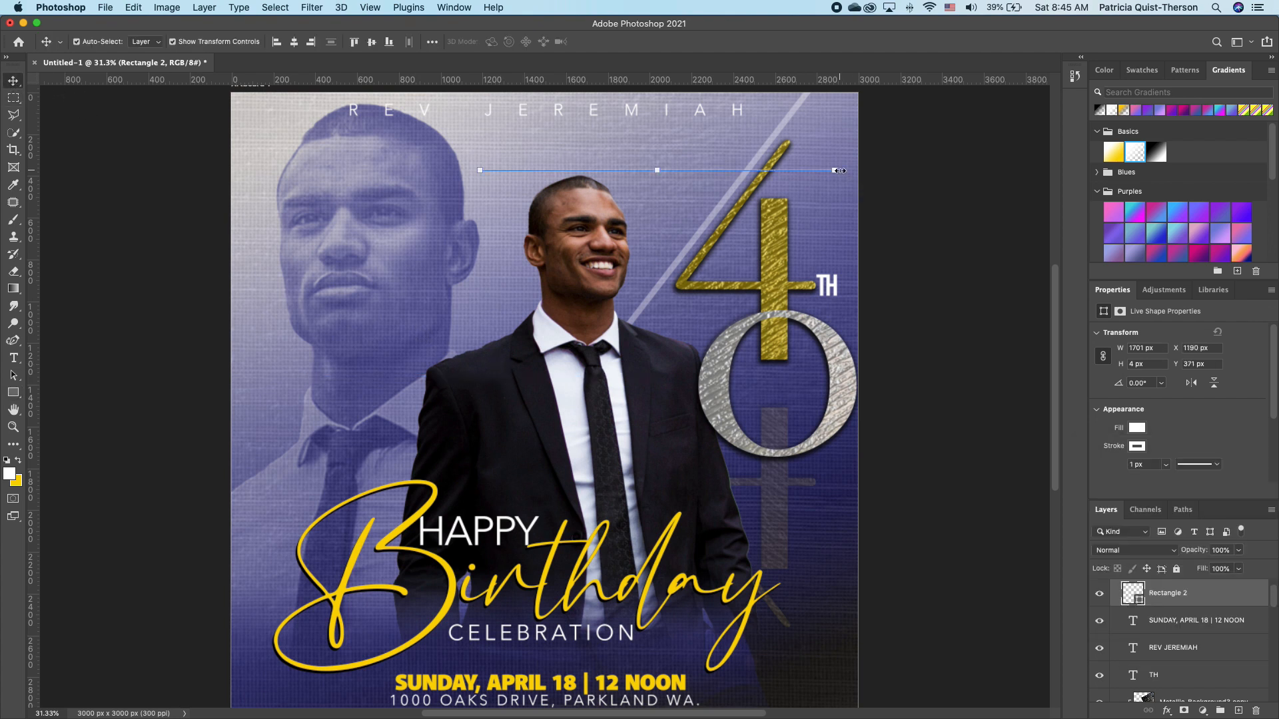
drag(838, 181, 776, 47)
scroll(666, 166, up, 5)
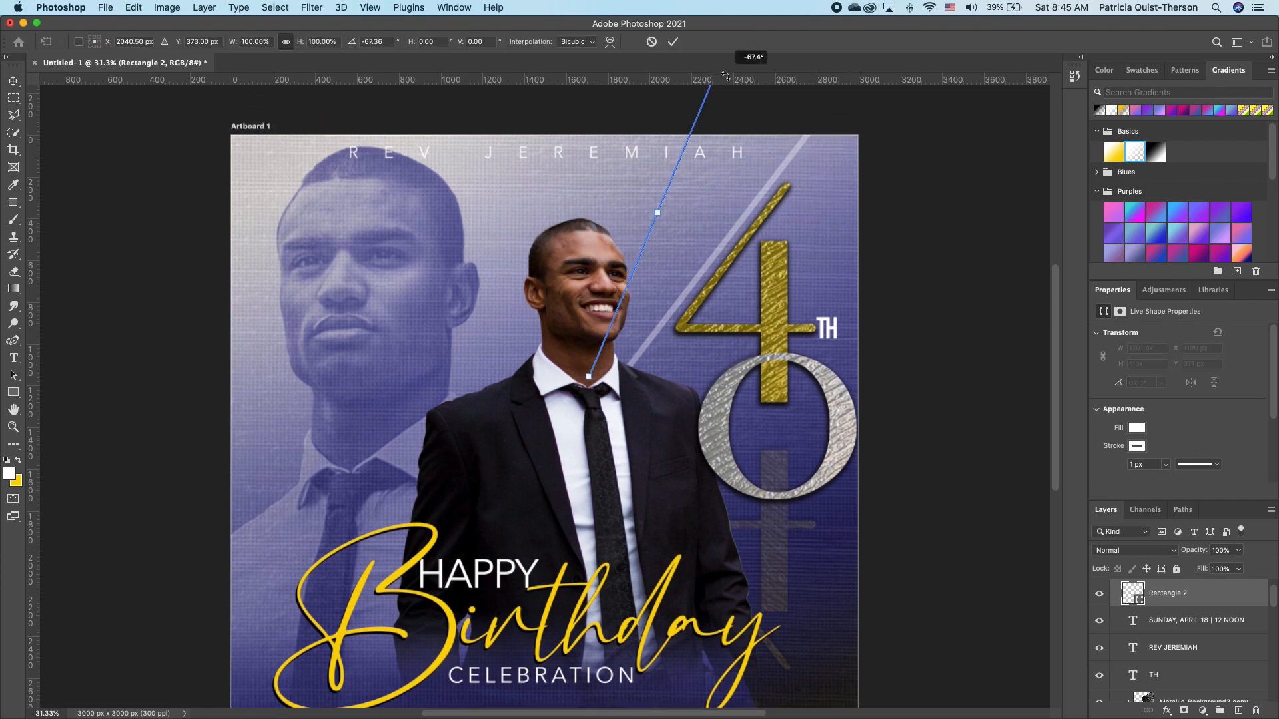
key(Return)
Align the line with the 4's slanted stroke, parallel to the first line.
drag(653, 218, 838, 309)
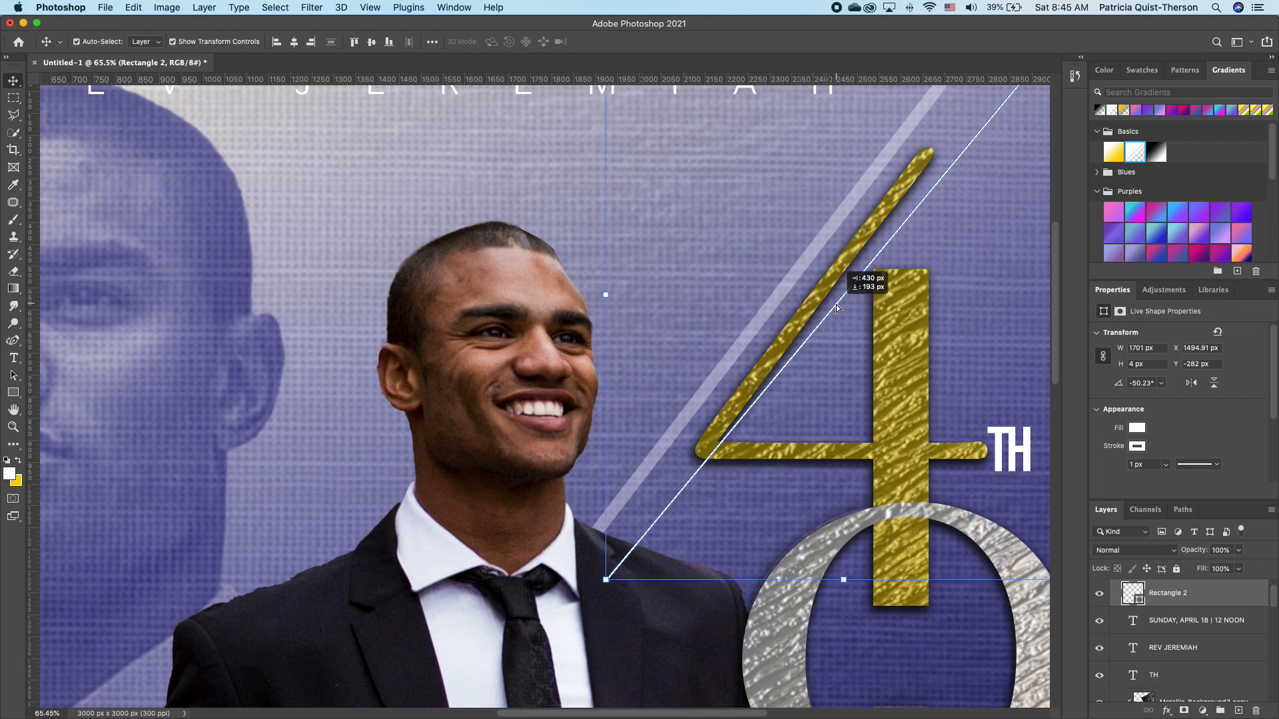
drag(608, 571, 633, 586)
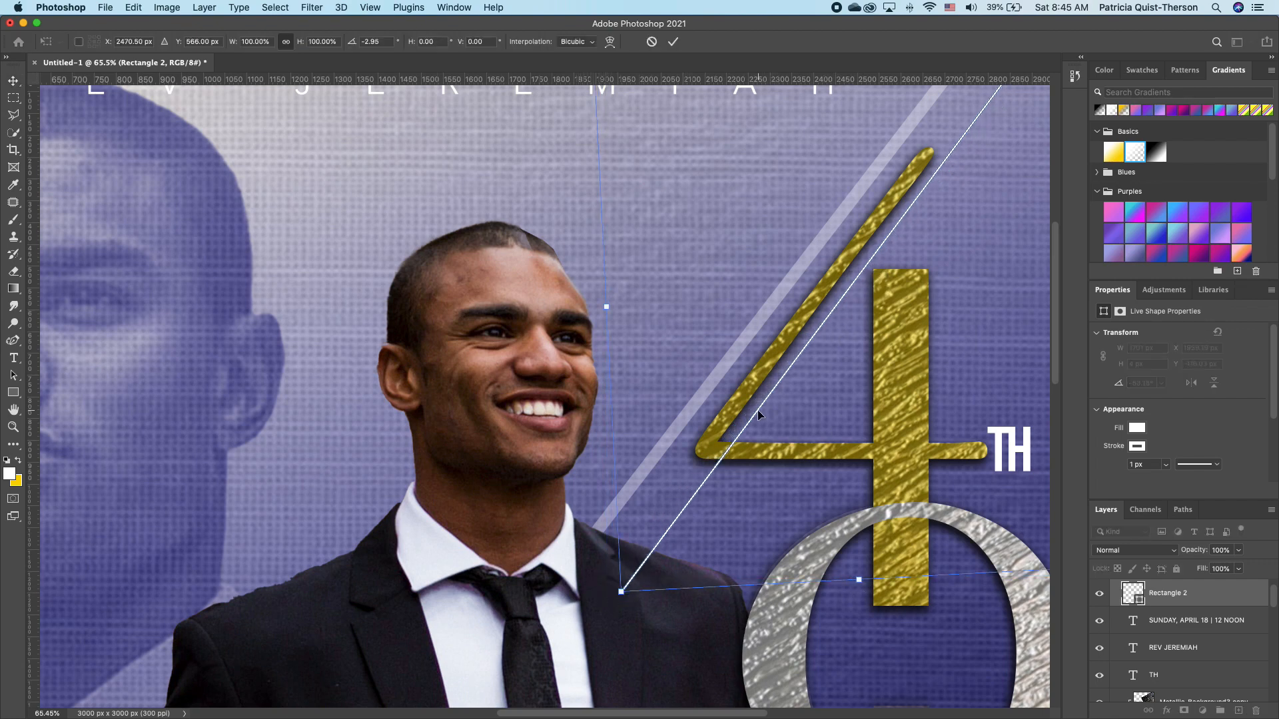
mouse_move(757, 413)
mouse_down()
mouse_move(753, 393)
mouse_move(769, 404)
mouse_move(741, 298)
mouse_move(747, 313)
mouse_up()
key(Return)
drag(736, 327, 765, 357)
drag(668, 435, 643, 461)
drag(659, 544, 759, 406)
scroll(692, 413, down, 3)
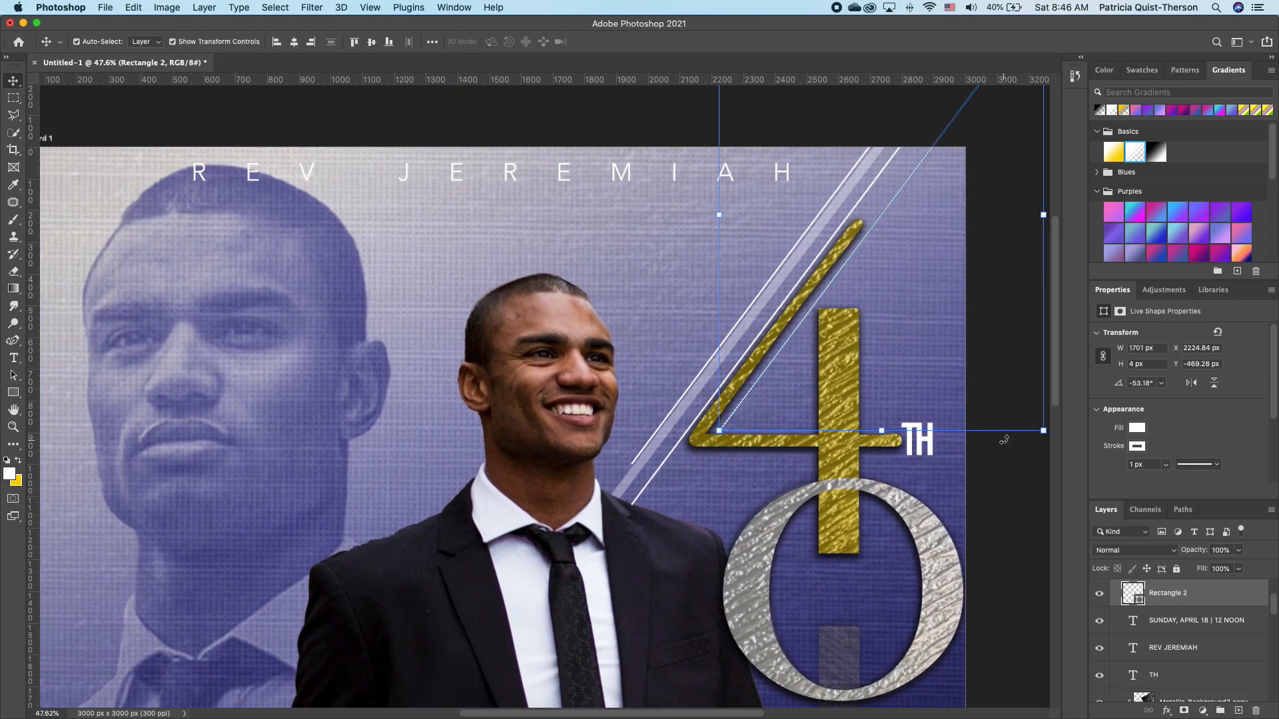
click(1002, 372)
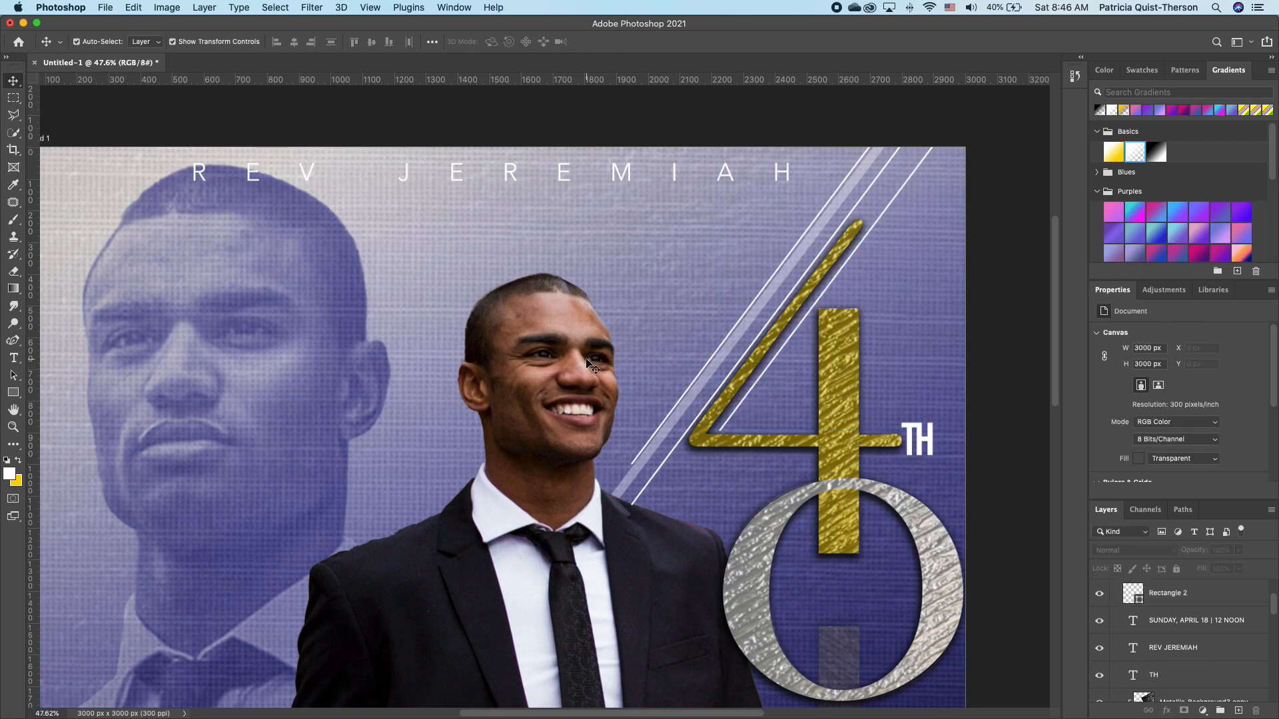
Use the Zoom tool's Fit Screen to show the entire flyer in the window.
scroll(586, 359, up, 1)
scroll(586, 358, down, 5)
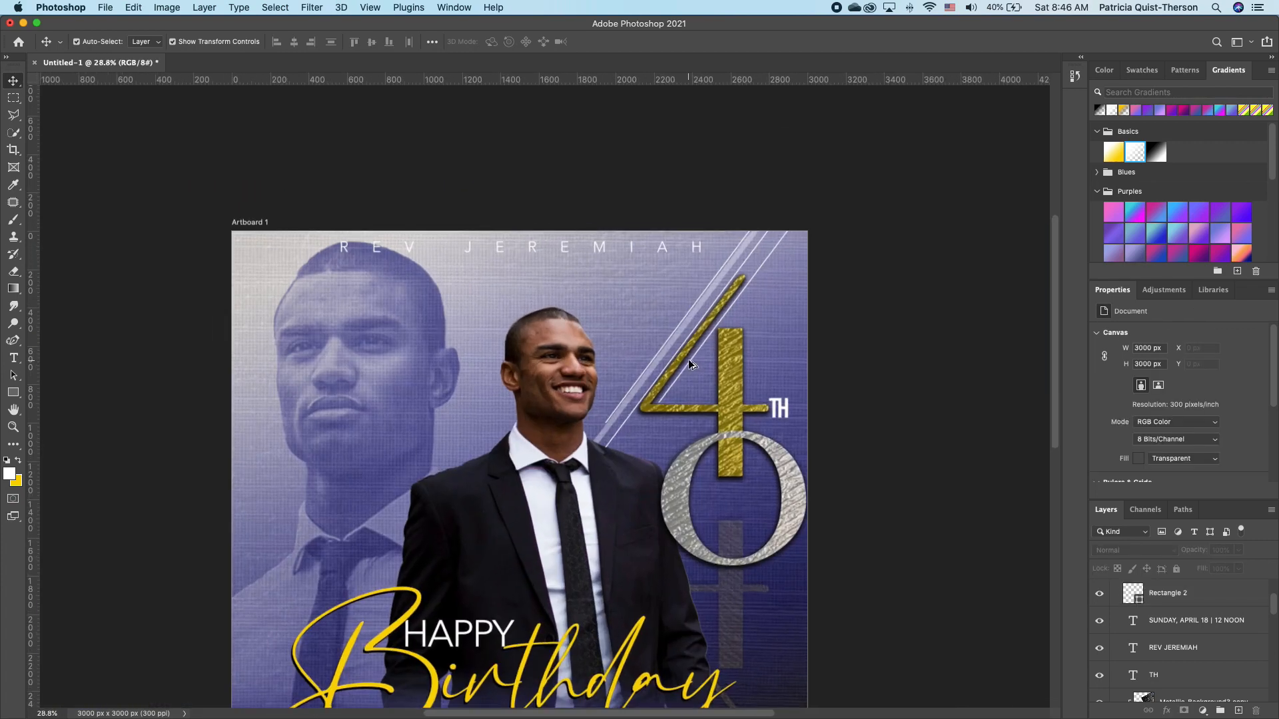
scroll(689, 358, down, 5)
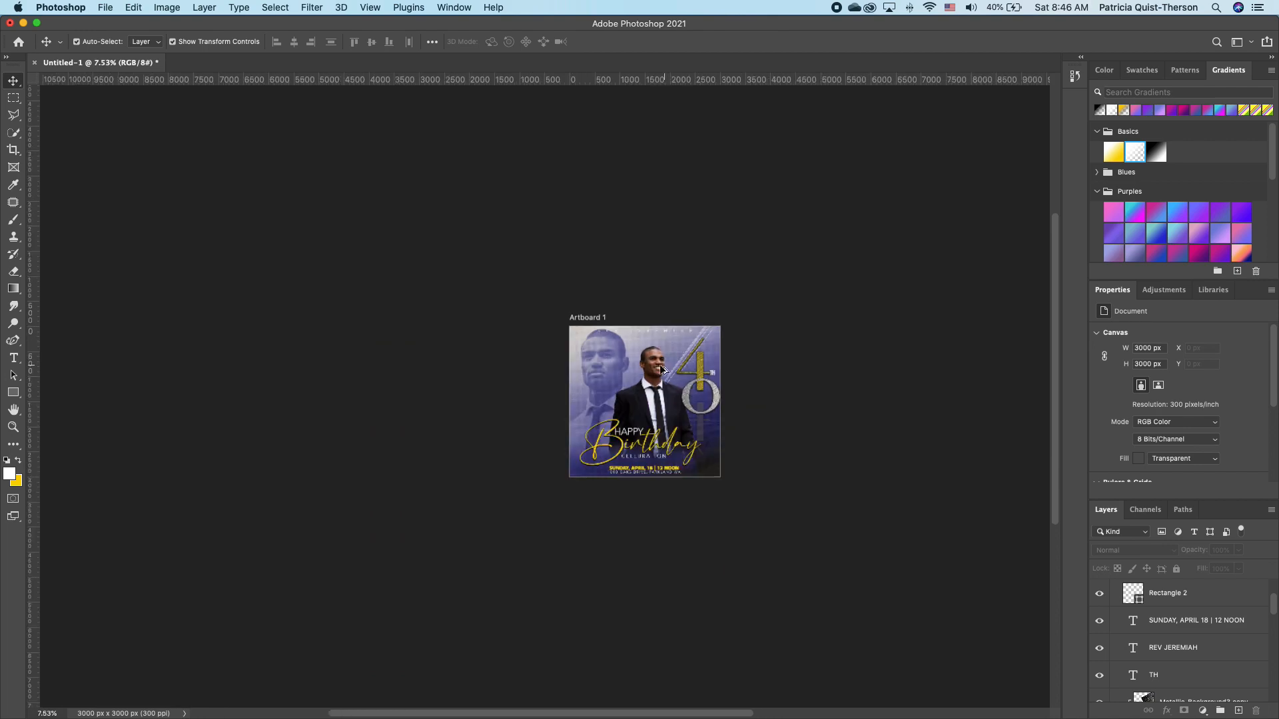
scroll(655, 368, up, 3)
scroll(654, 368, up, 3)
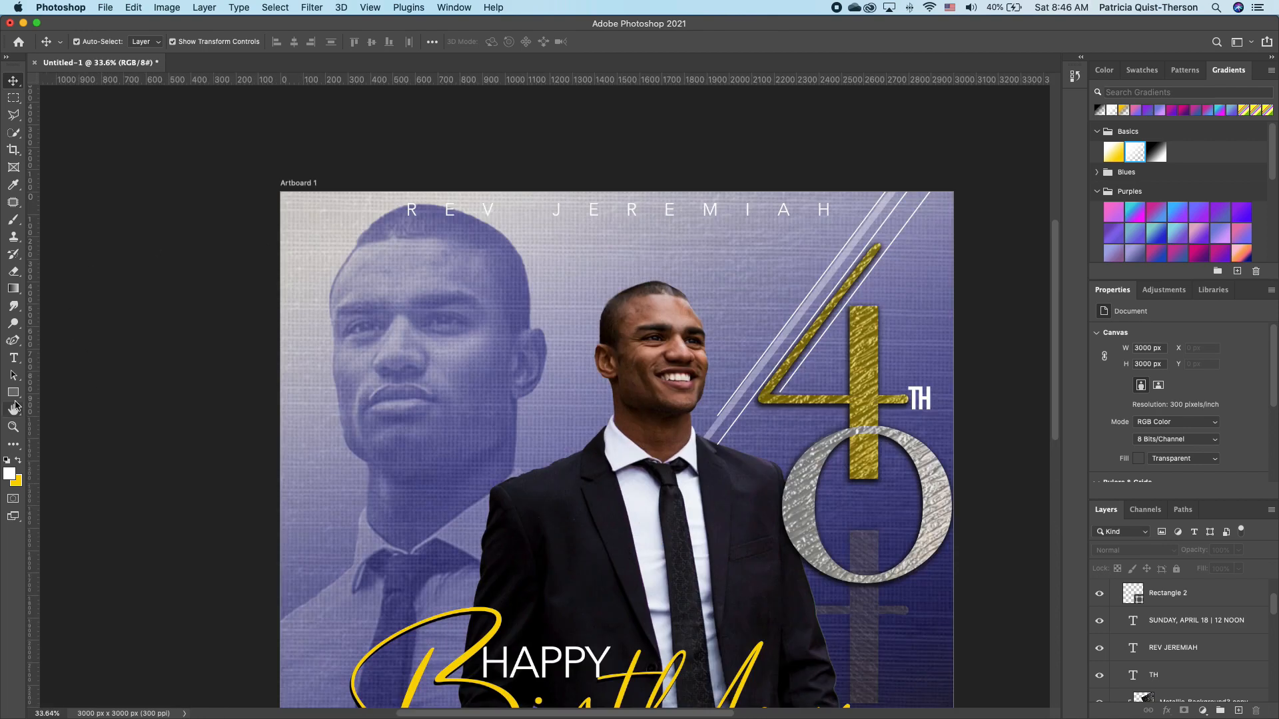
click(13, 427)
click(408, 43)
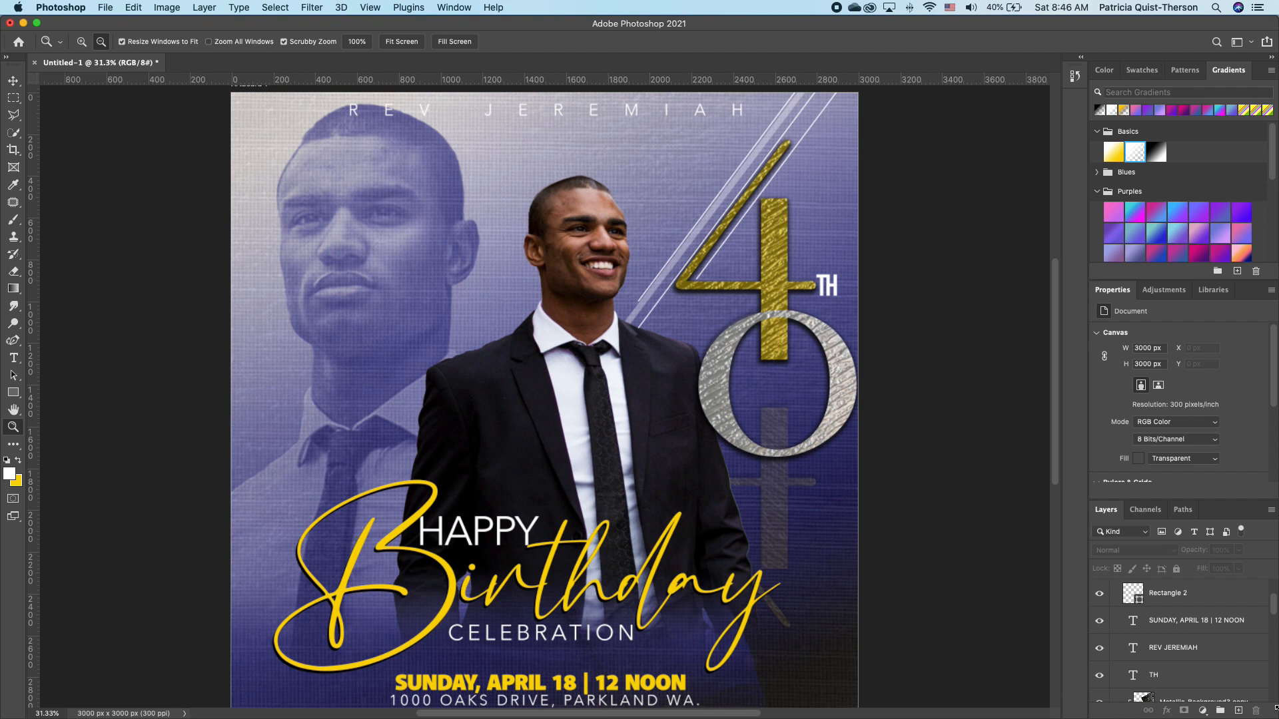
Select the Rectangle 2 copy 2 layer so a new fill layer is added above it.
drag(1273, 606, 1278, 588)
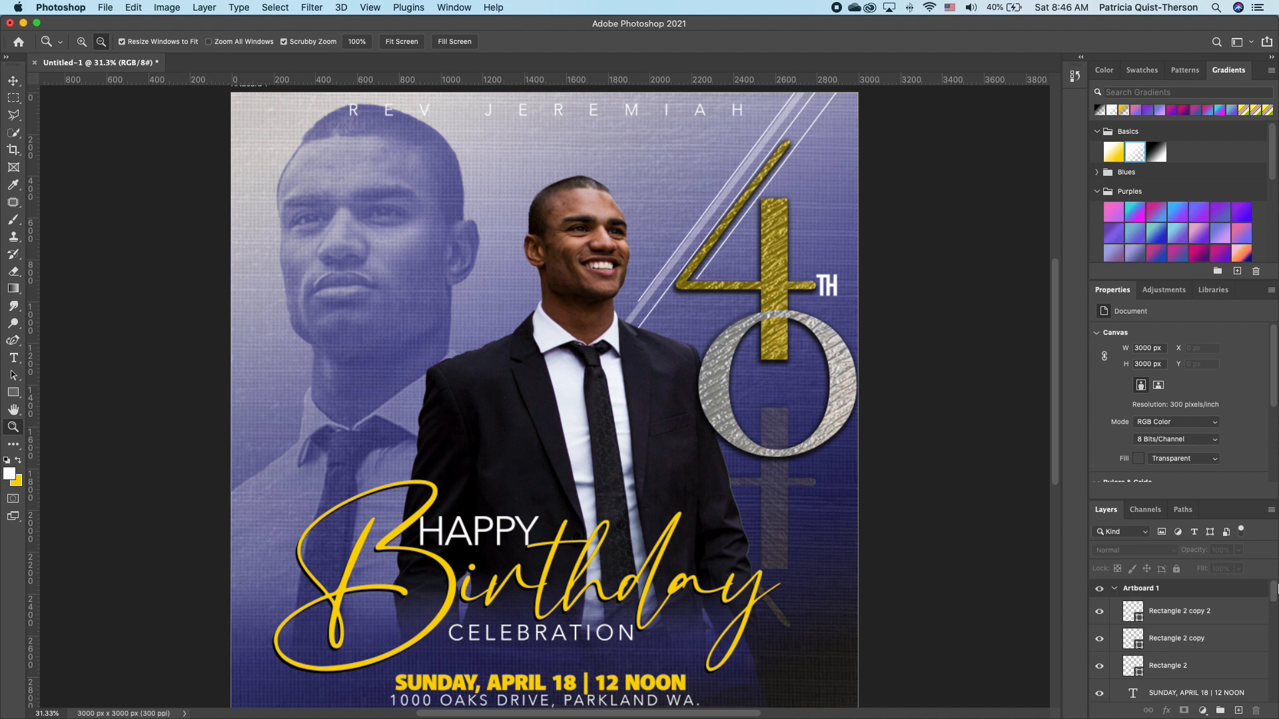
click(1214, 618)
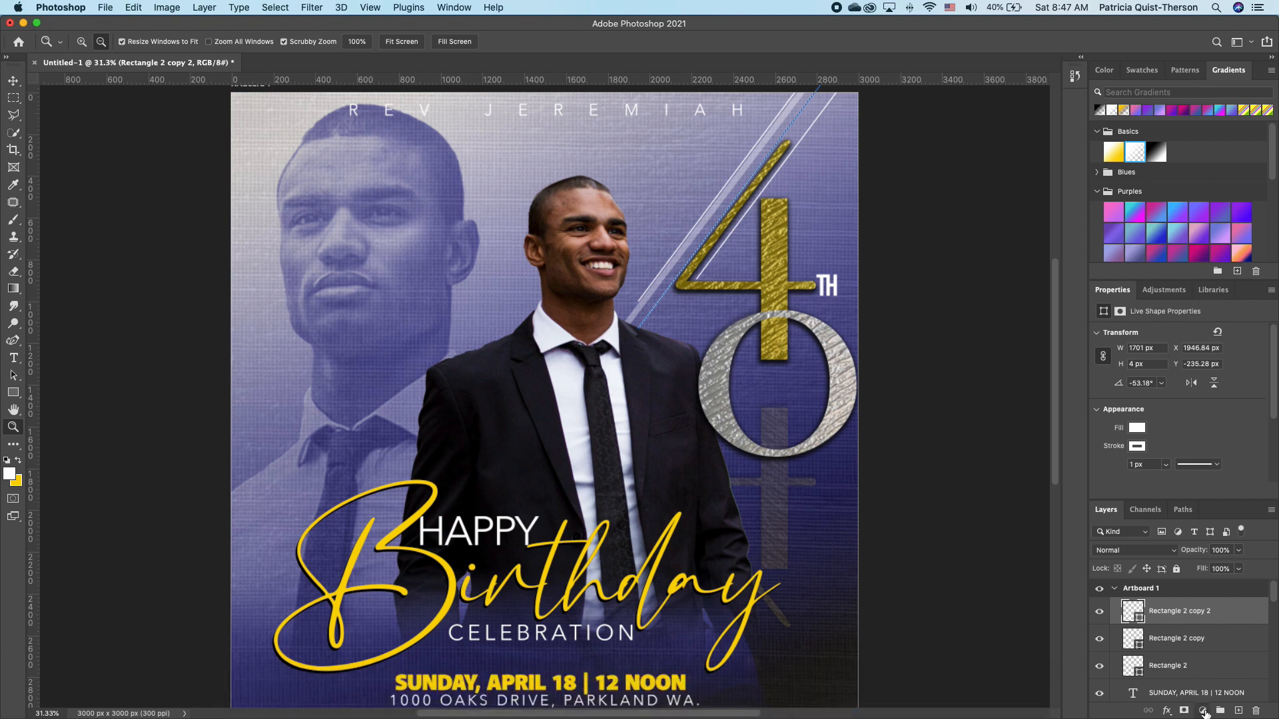
click(1202, 710)
Add a near-black Solid Color fill layer covering the whole flyer.
click(1199, 458)
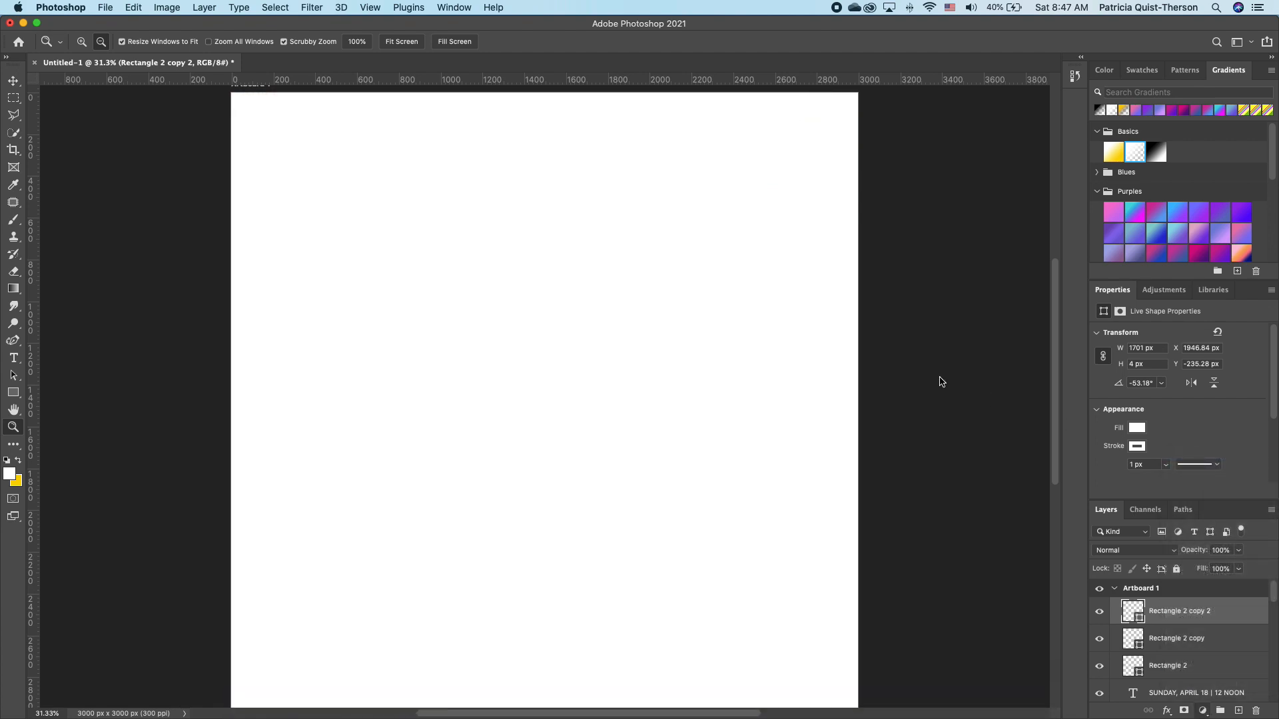
click(931, 314)
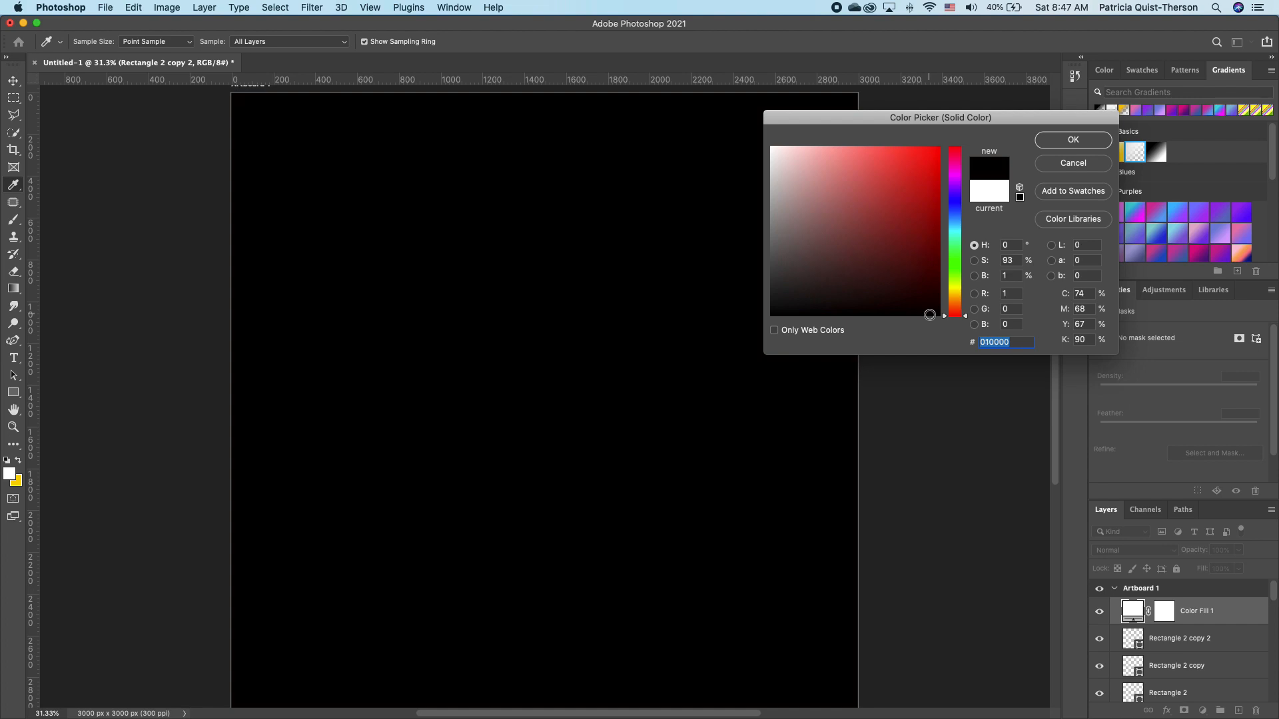
click(1086, 143)
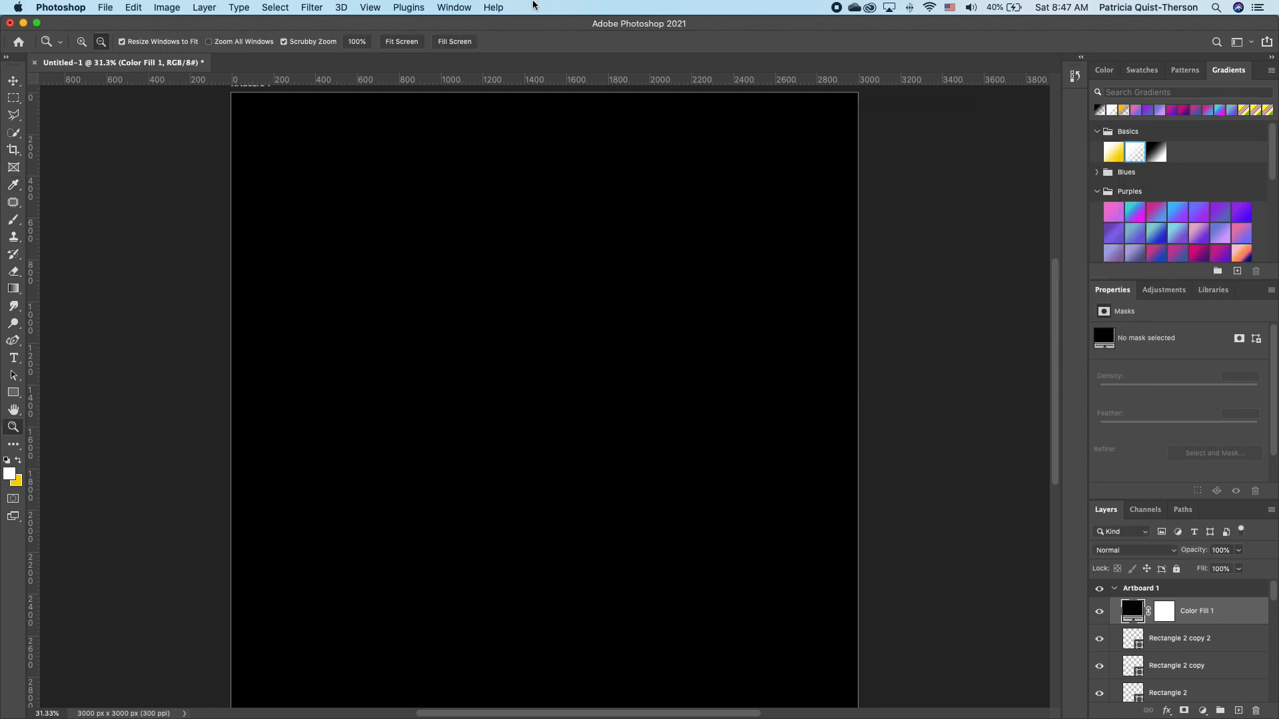
Choose the Lens Flare render filter, converting the fill layer to a smart object.
click(320, 7)
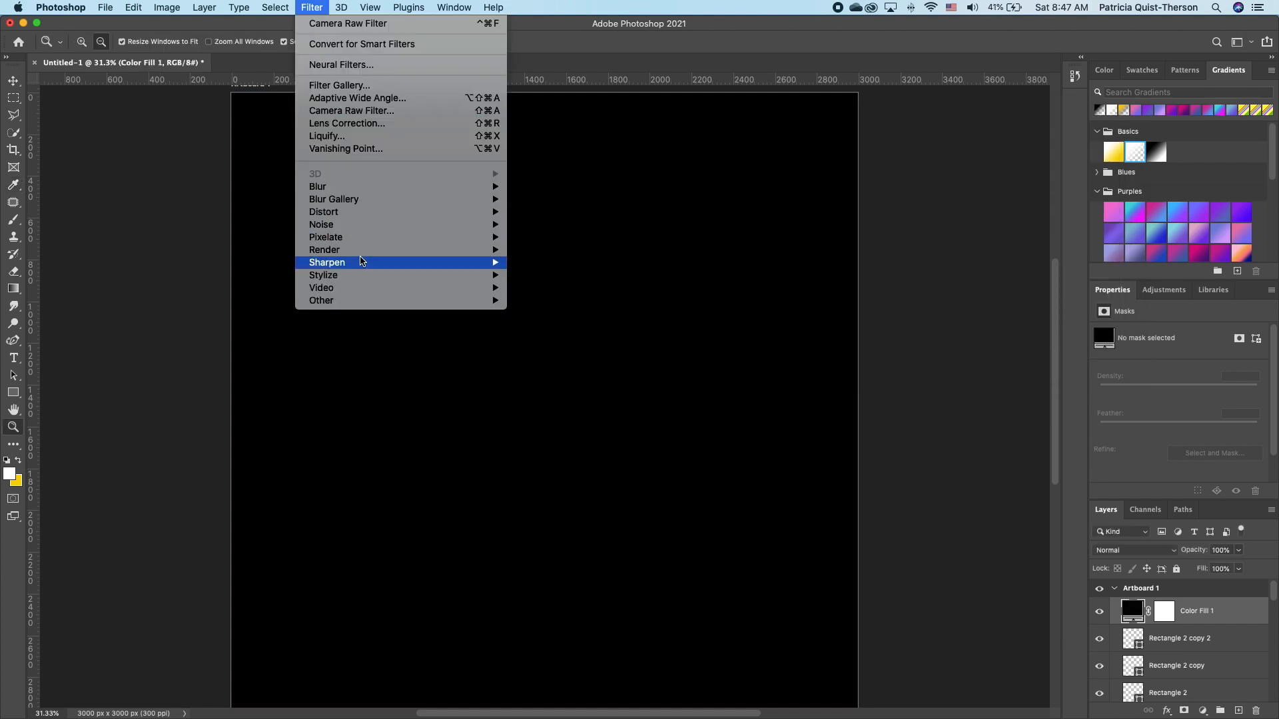
mouse_move(373, 250)
click(549, 333)
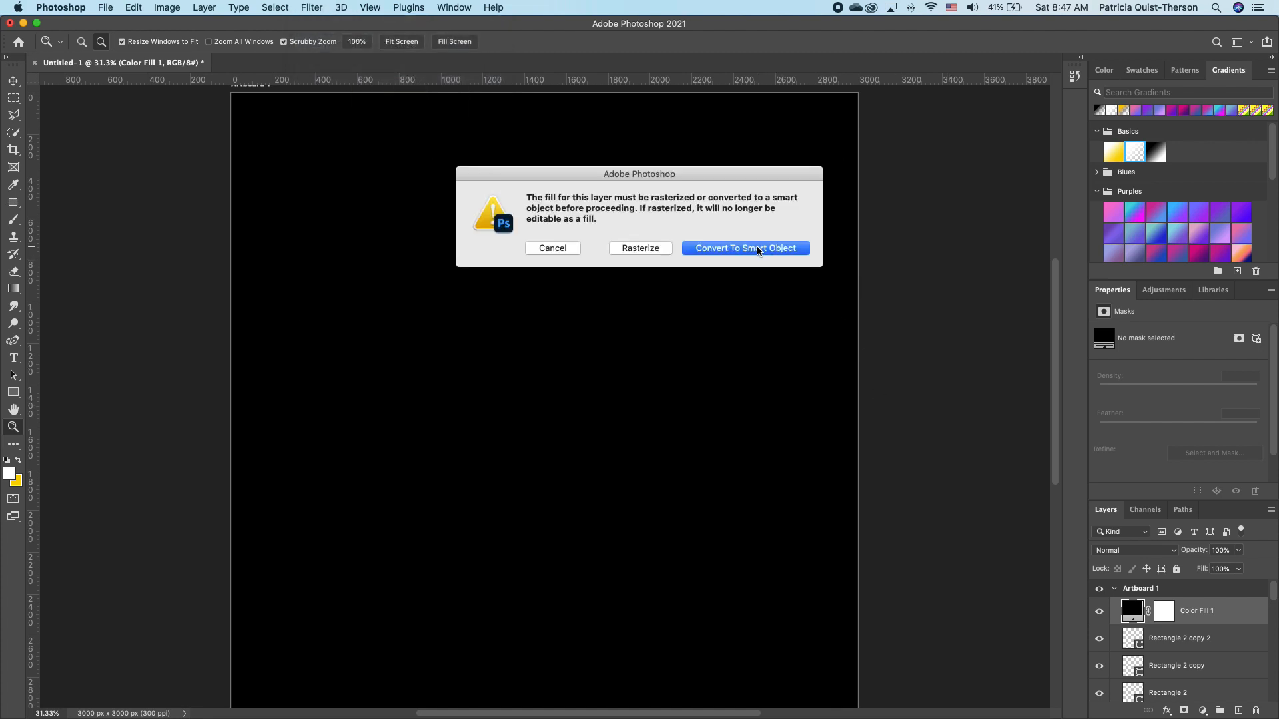
click(758, 249)
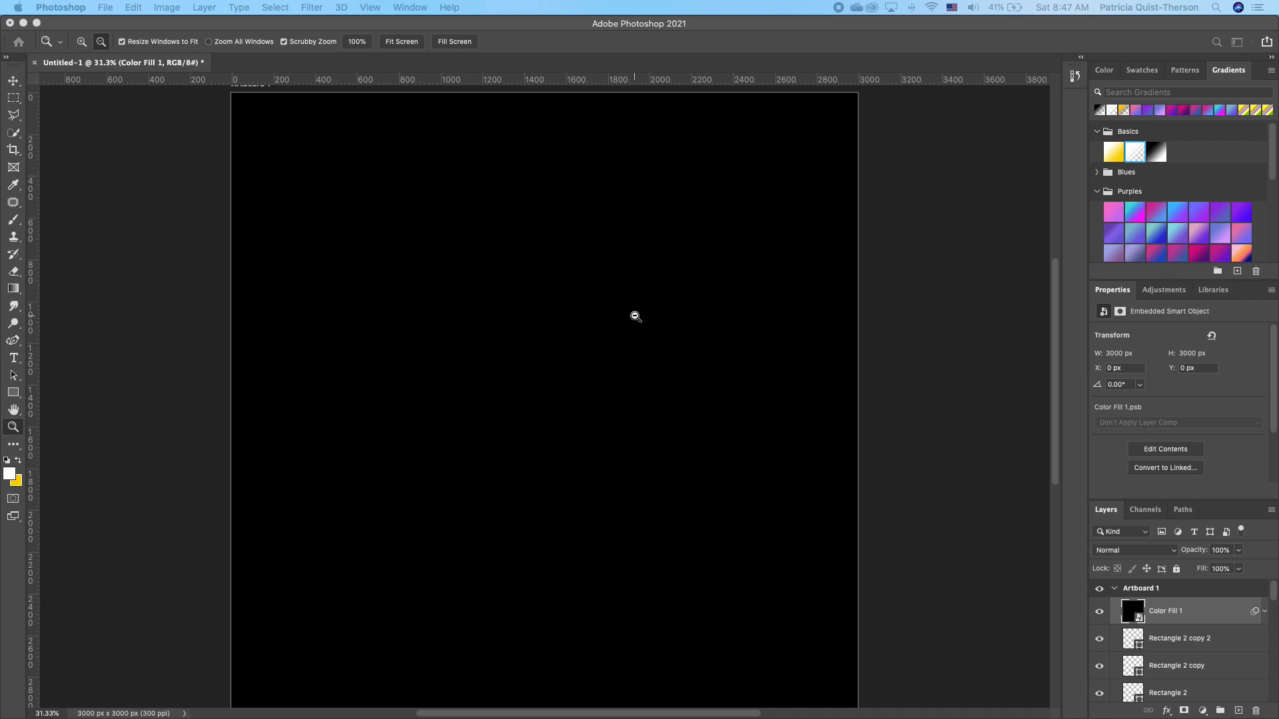
Apply a Movie Prime lens flare at 100% brightness, centred just left of canvas middle.
drag(392, 188, 935, 193)
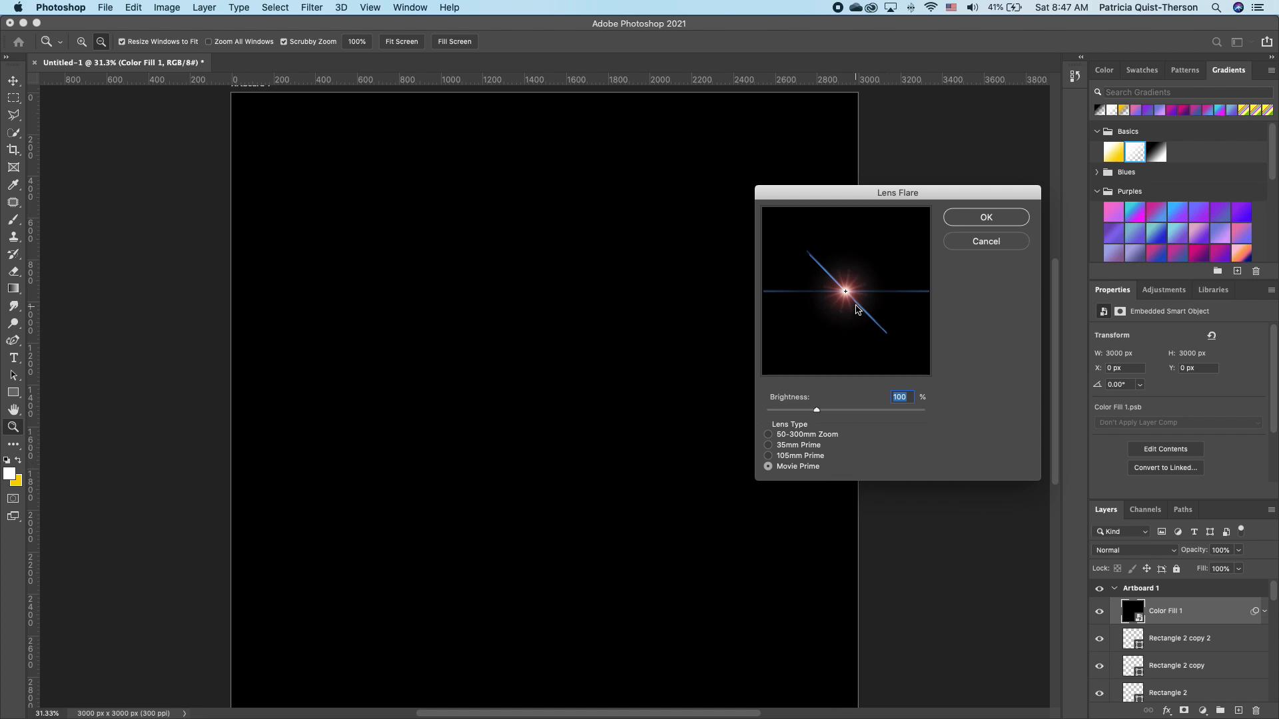
mouse_move(854, 306)
mouse_down()
mouse_move(839, 257)
mouse_move(828, 289)
mouse_move(847, 295)
mouse_up()
click(769, 456)
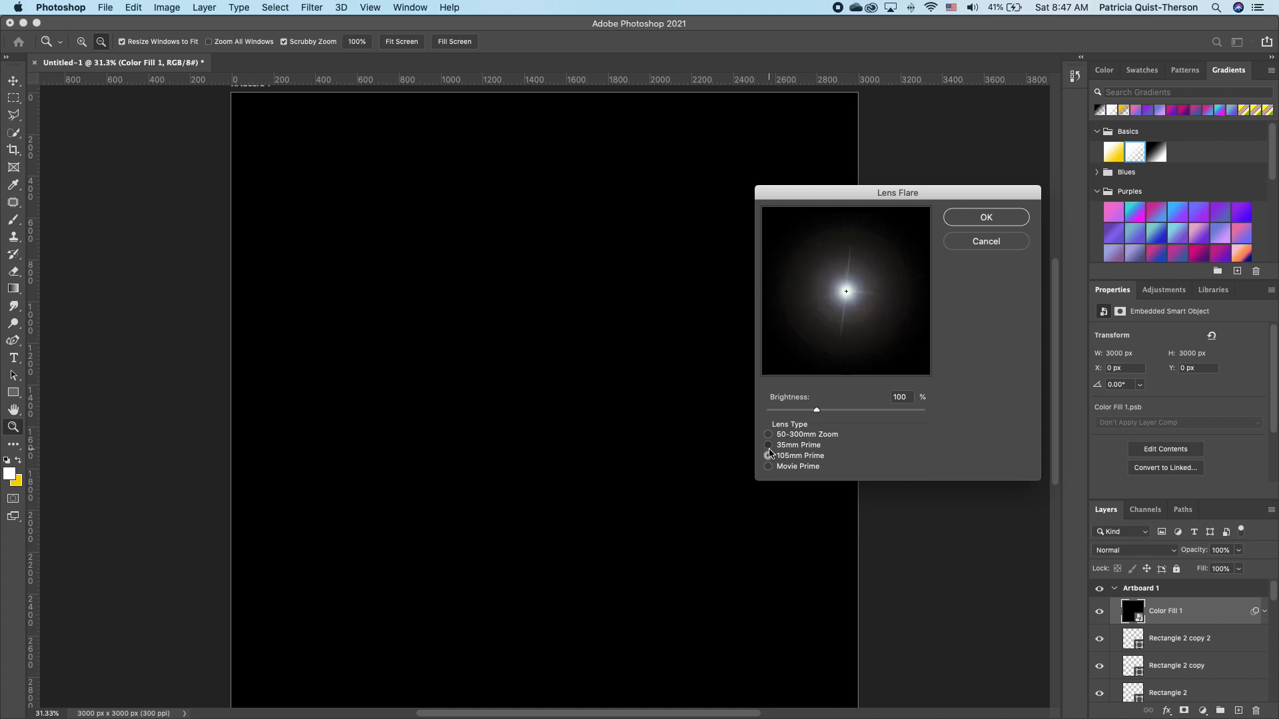
click(770, 445)
click(769, 435)
click(770, 466)
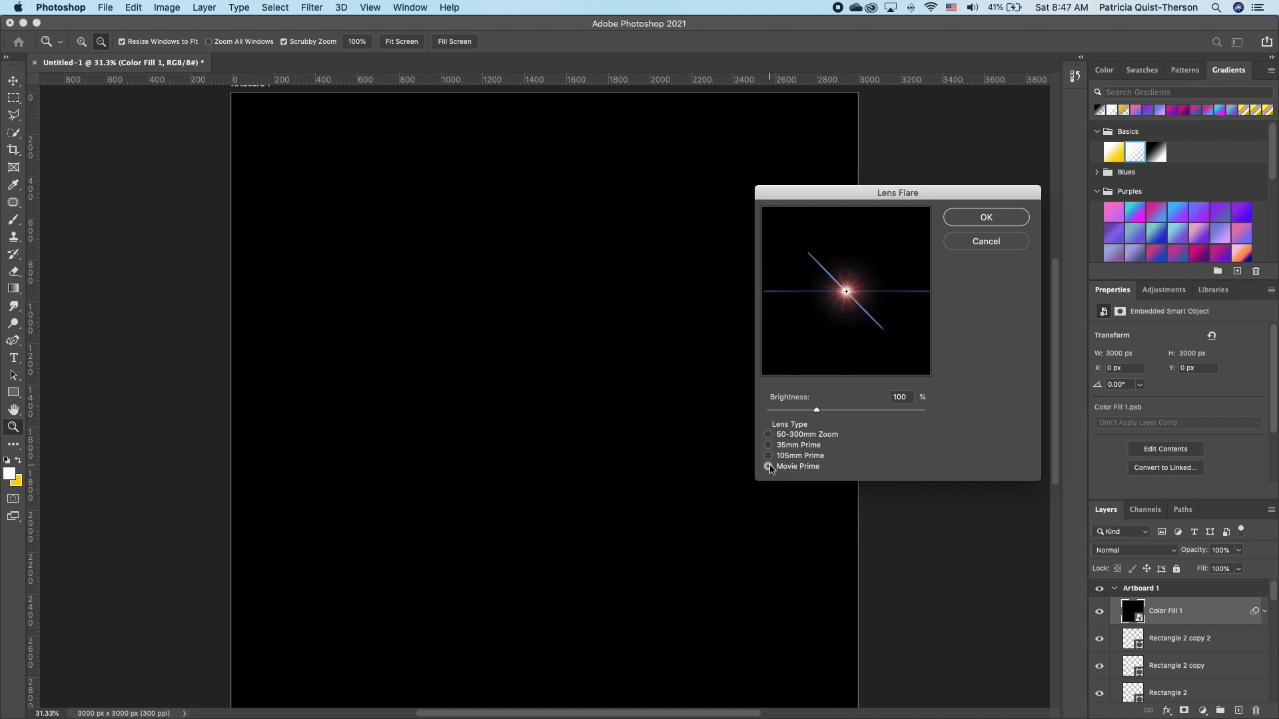
drag(849, 285, 846, 293)
click(991, 217)
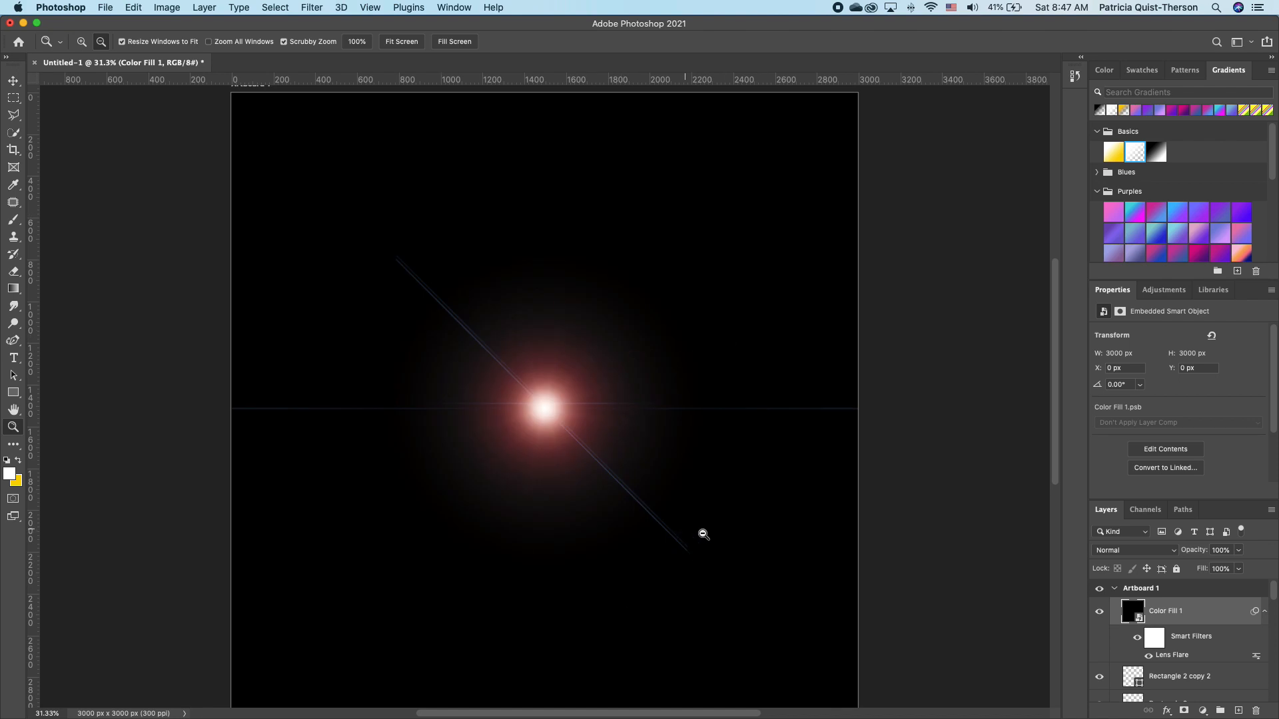
Set the flare layer to Screen blending and move its glow onto Birthday's B.
click(1155, 551)
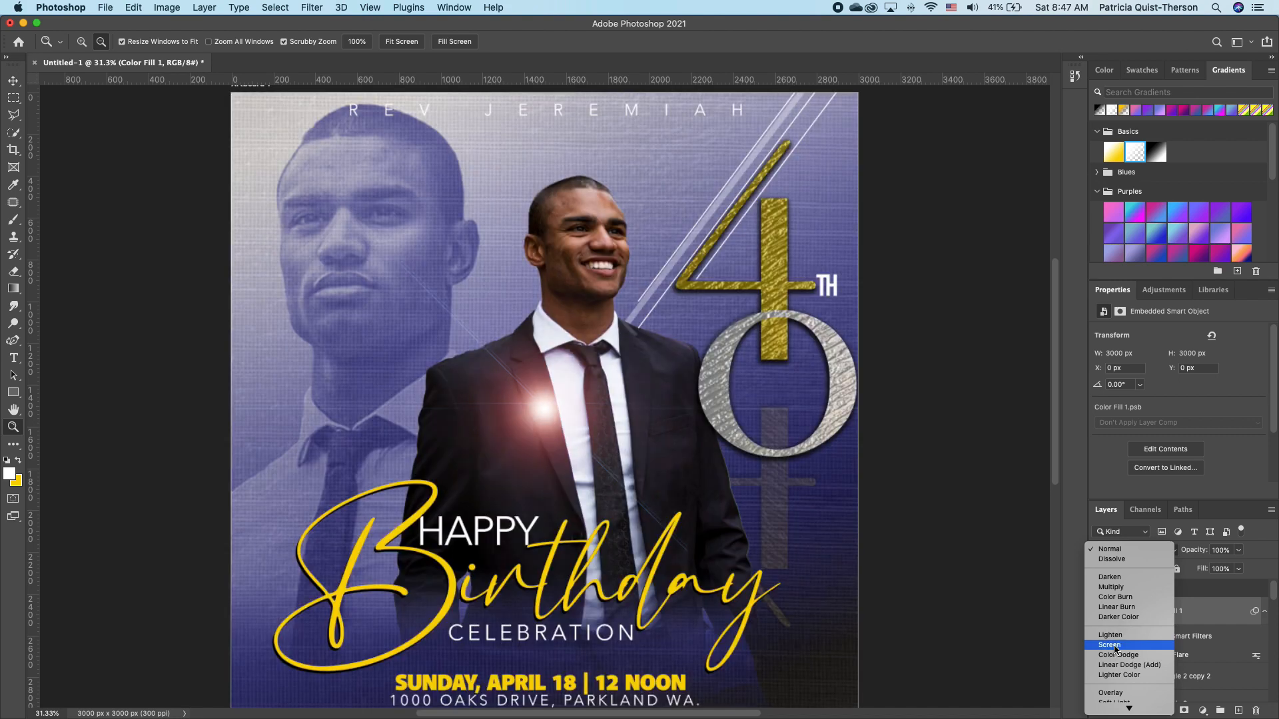
click(1109, 645)
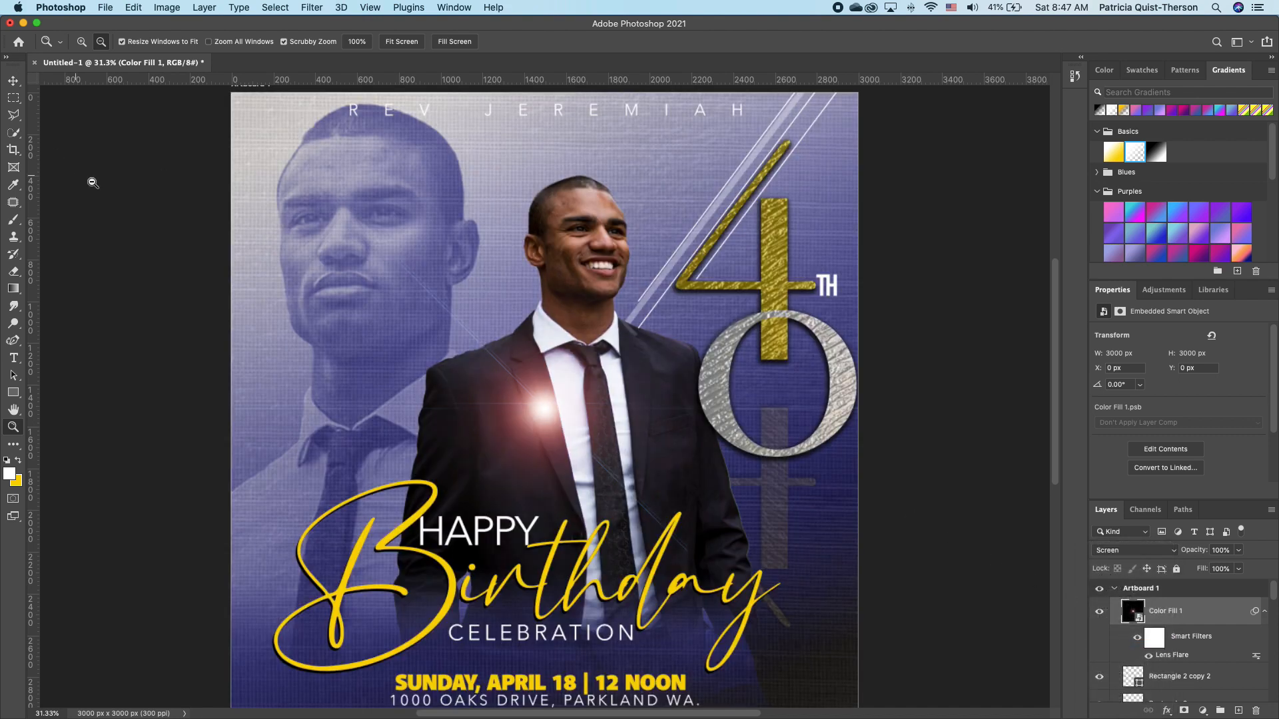
click(12, 80)
drag(544, 409, 369, 530)
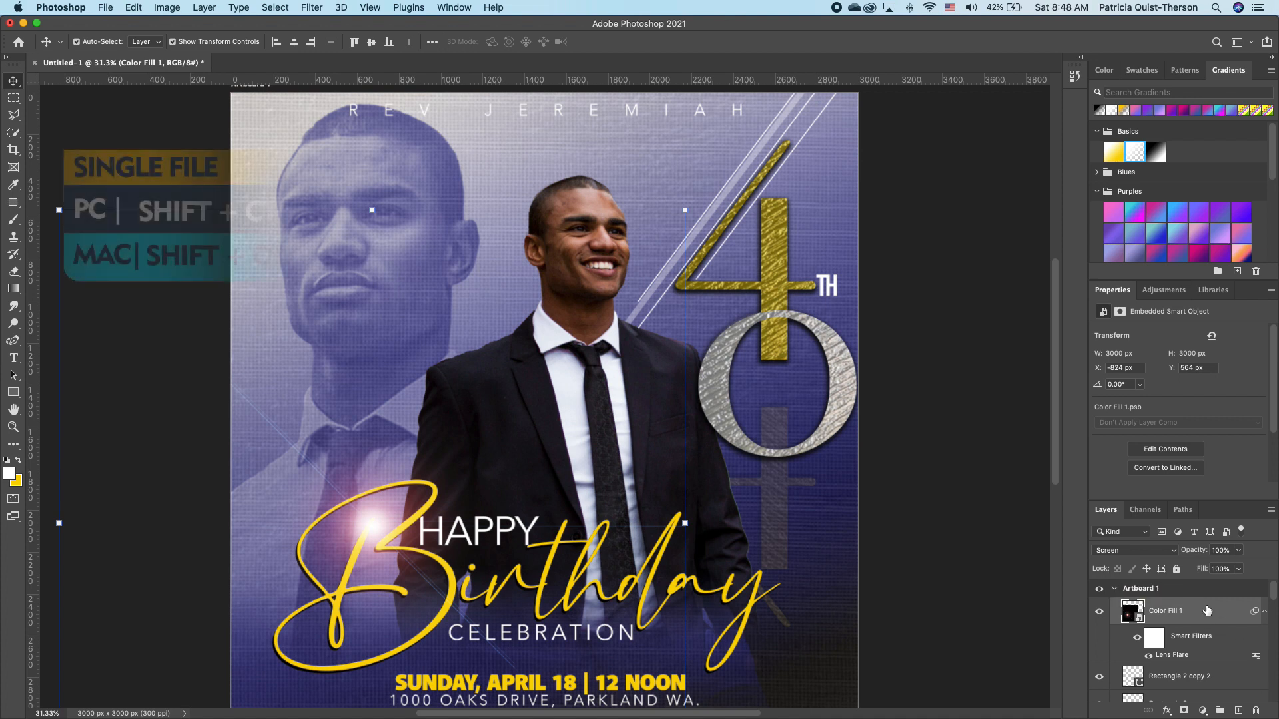
Stamp a merged Layer 2 and boost it in Camera Raw: Temperature +2, Exposure +0.15, Vibrance +17, Saturation +25.
key(alt+shift+super+e)
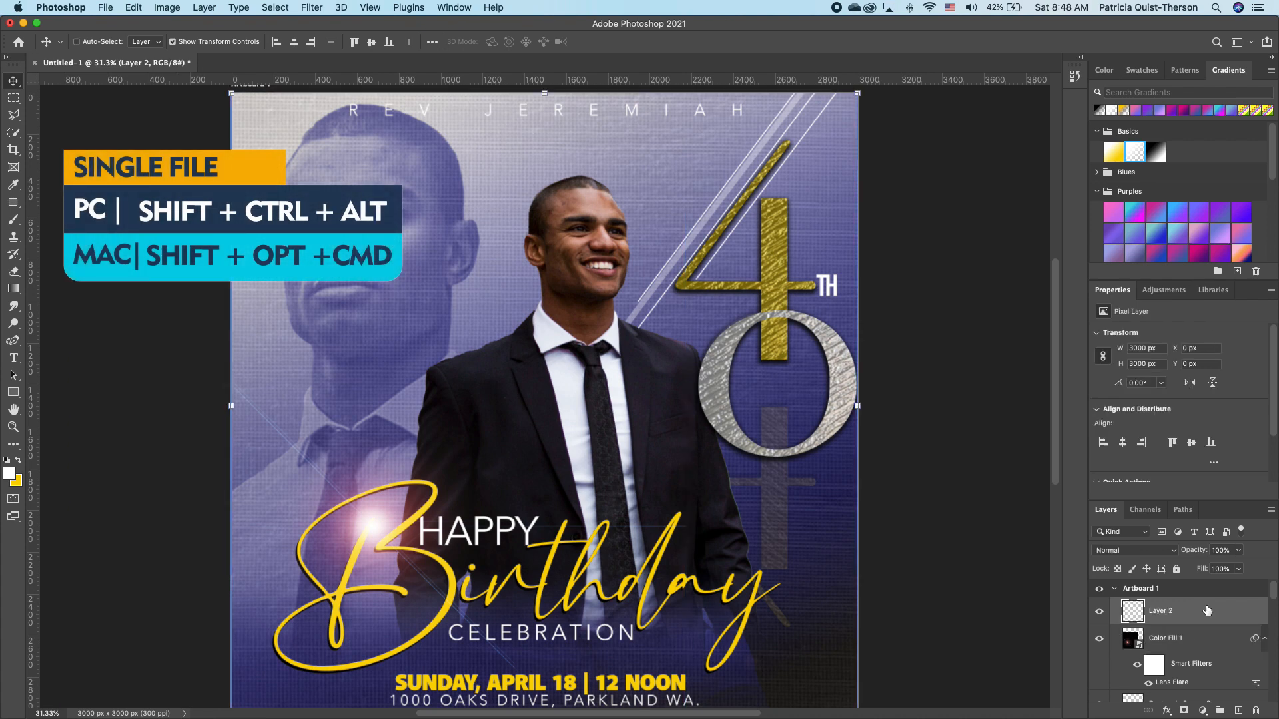
click(313, 8)
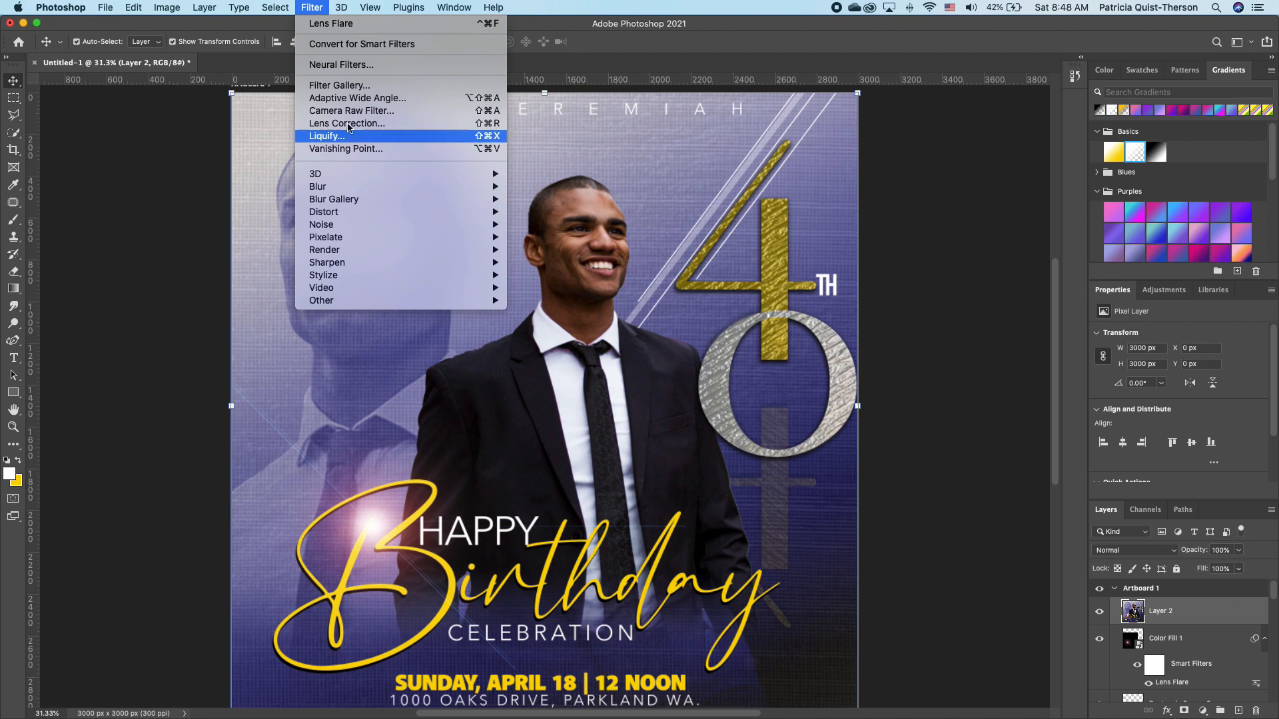
click(886, 264)
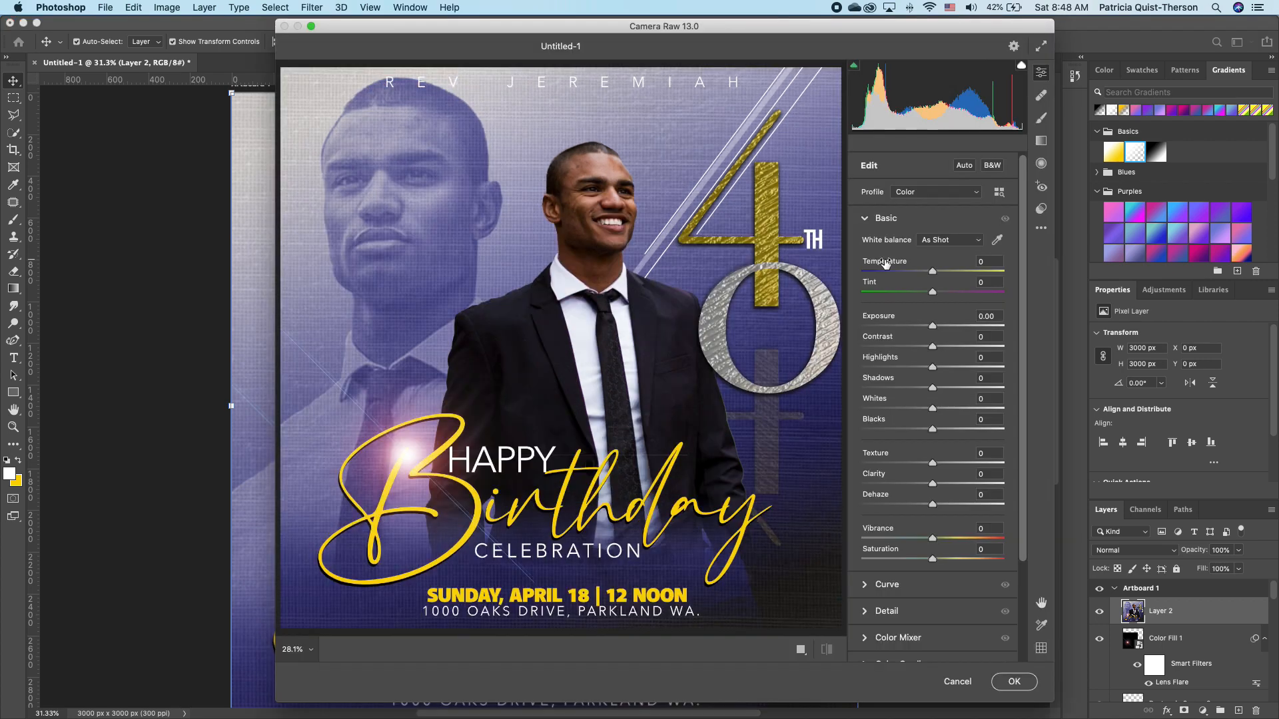
drag(932, 273, 935, 275)
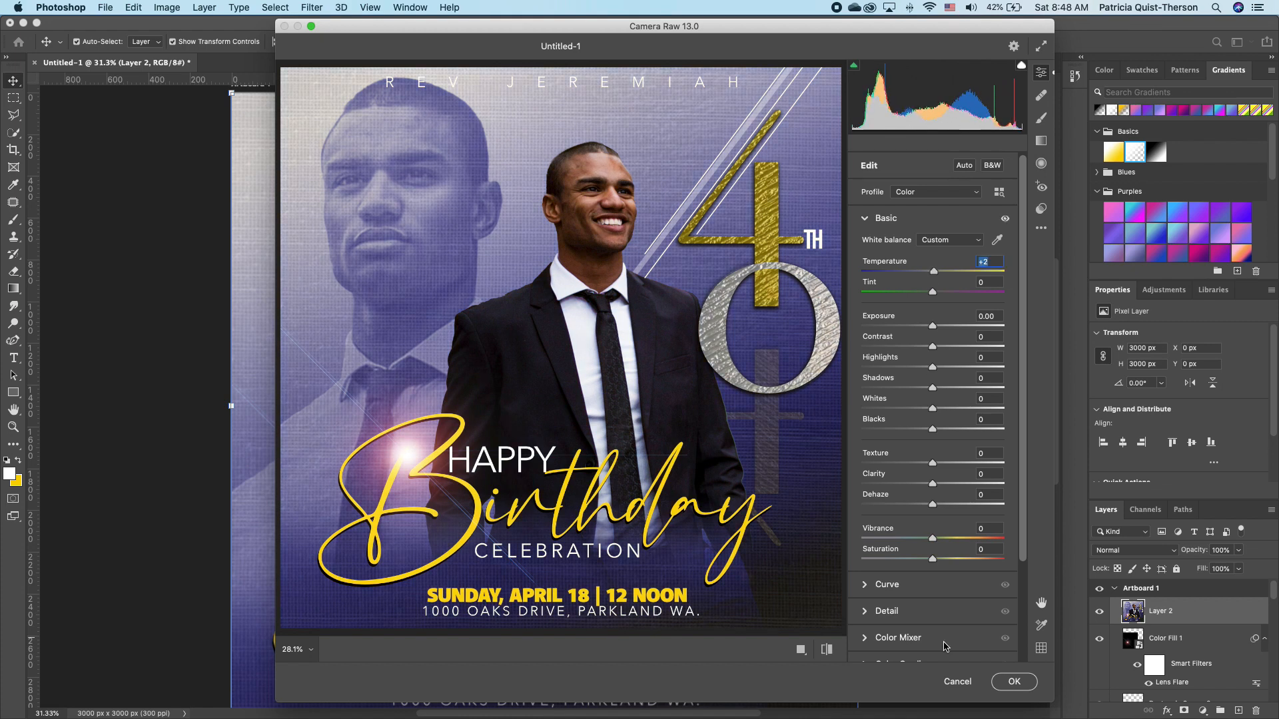
drag(933, 540, 955, 560)
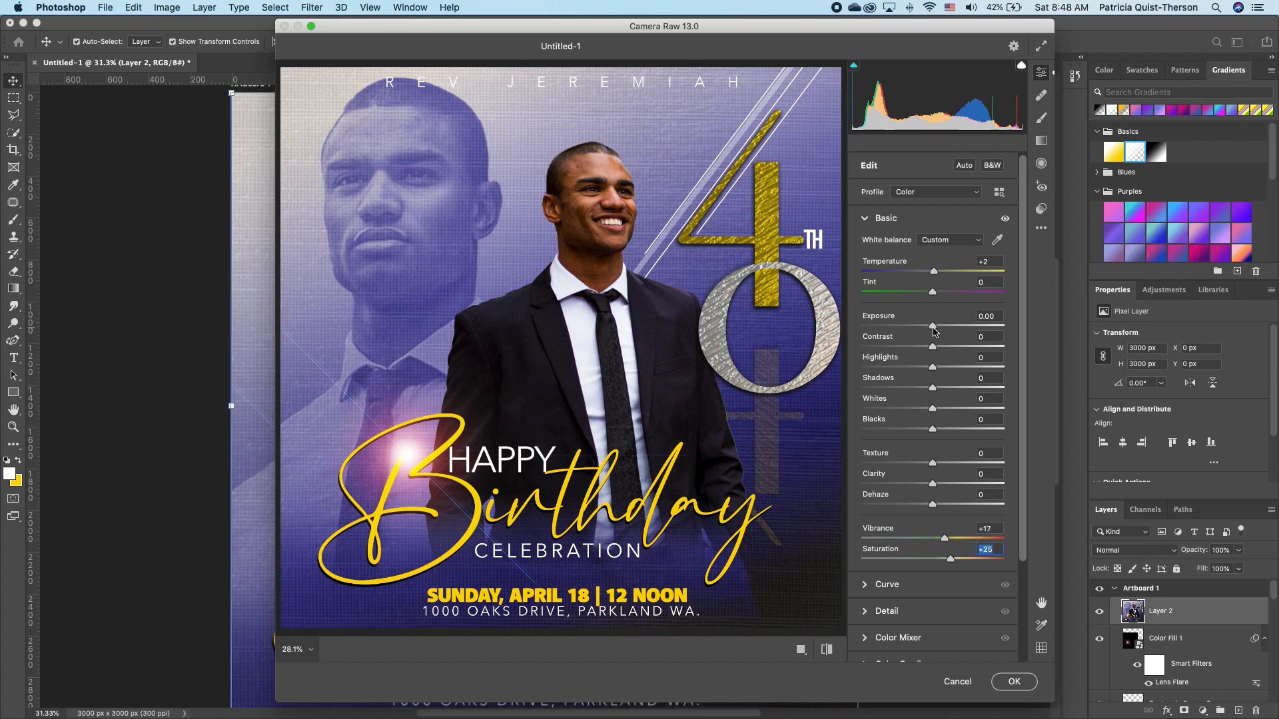
drag(933, 327, 935, 326)
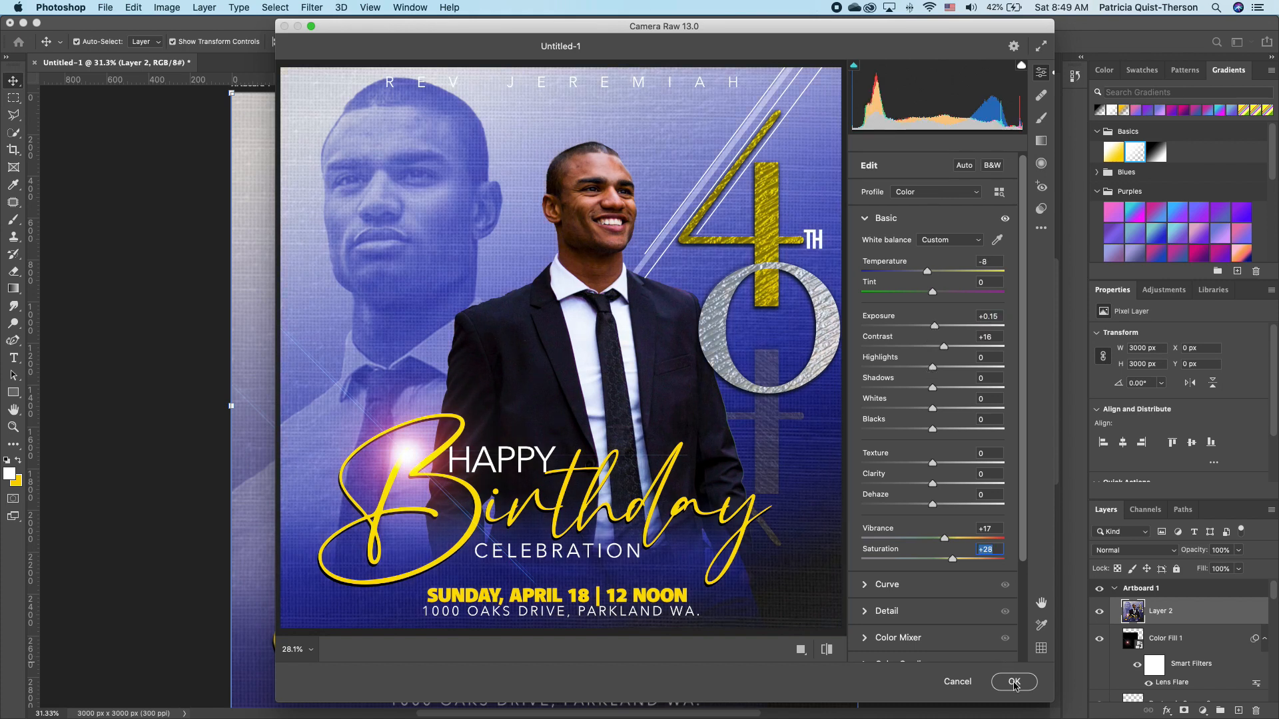
click(1014, 682)
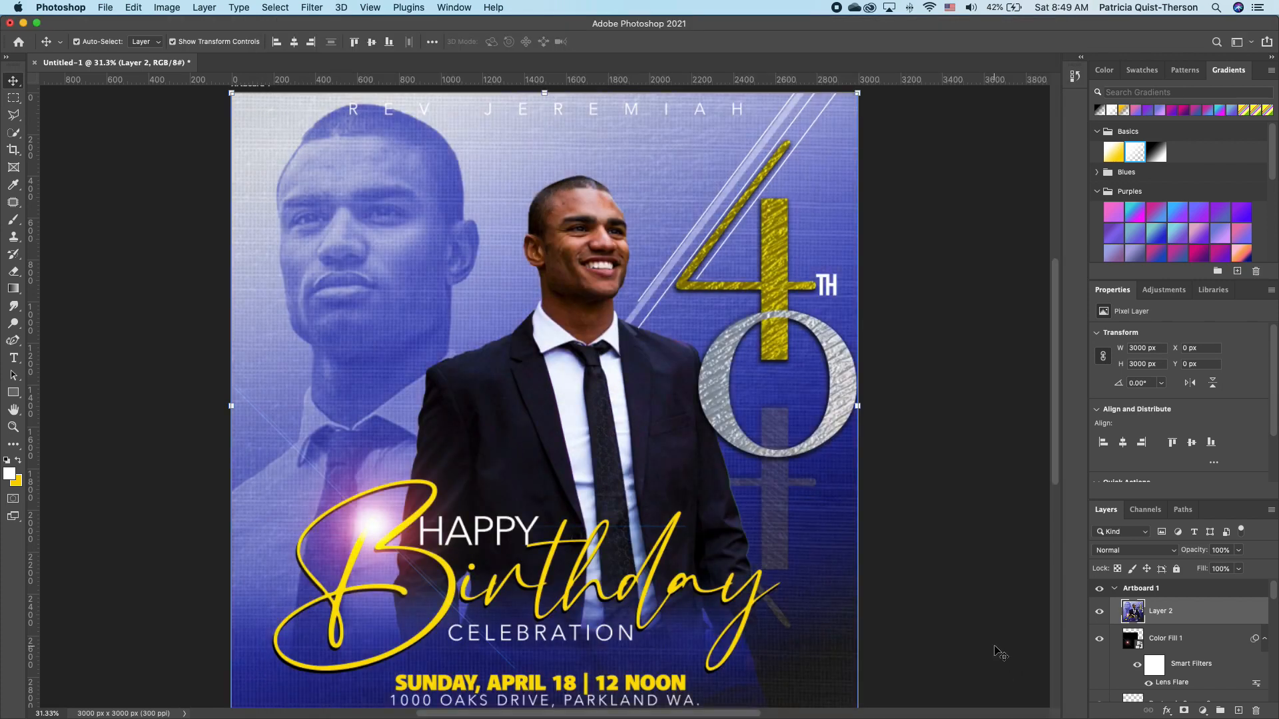
click(1100, 611)
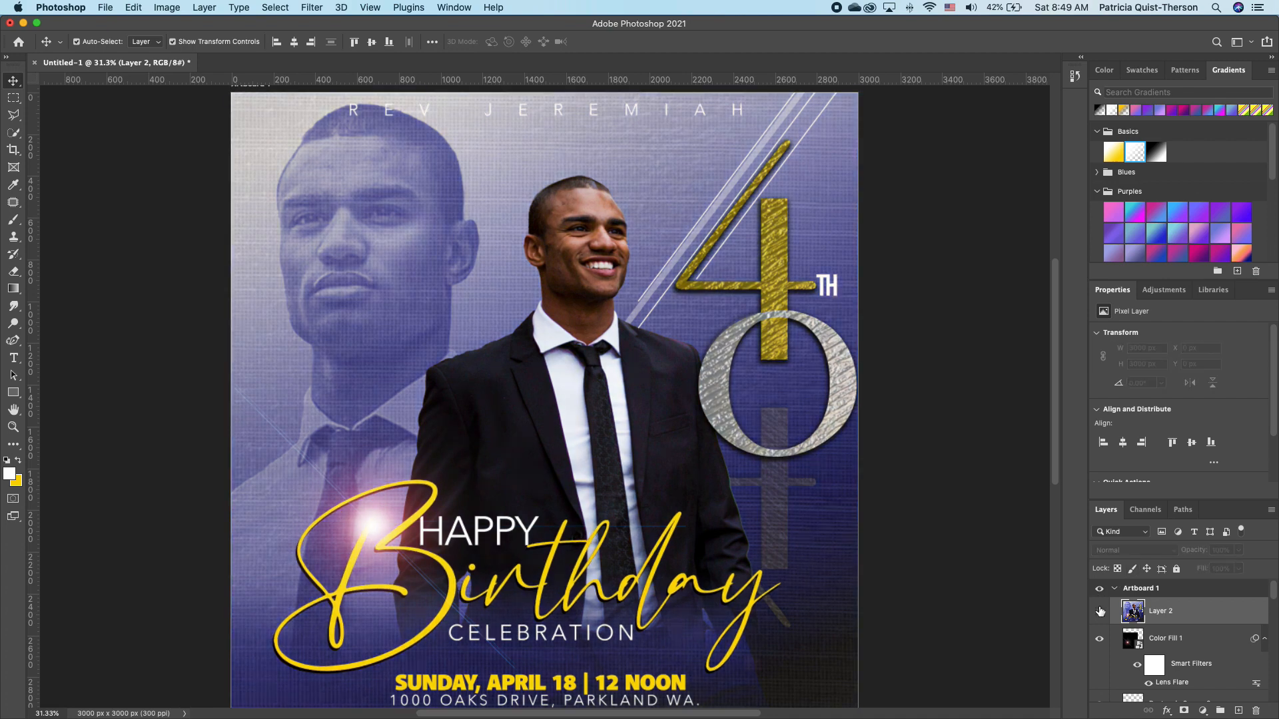
click(1100, 612)
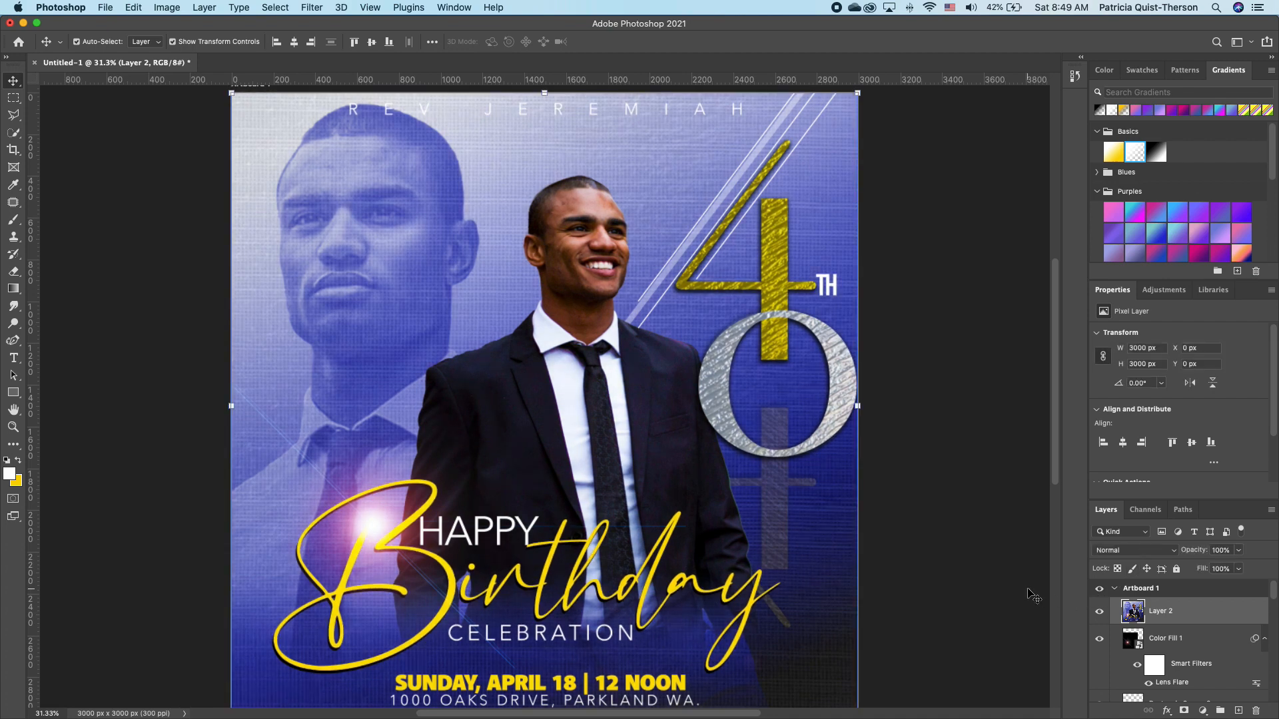